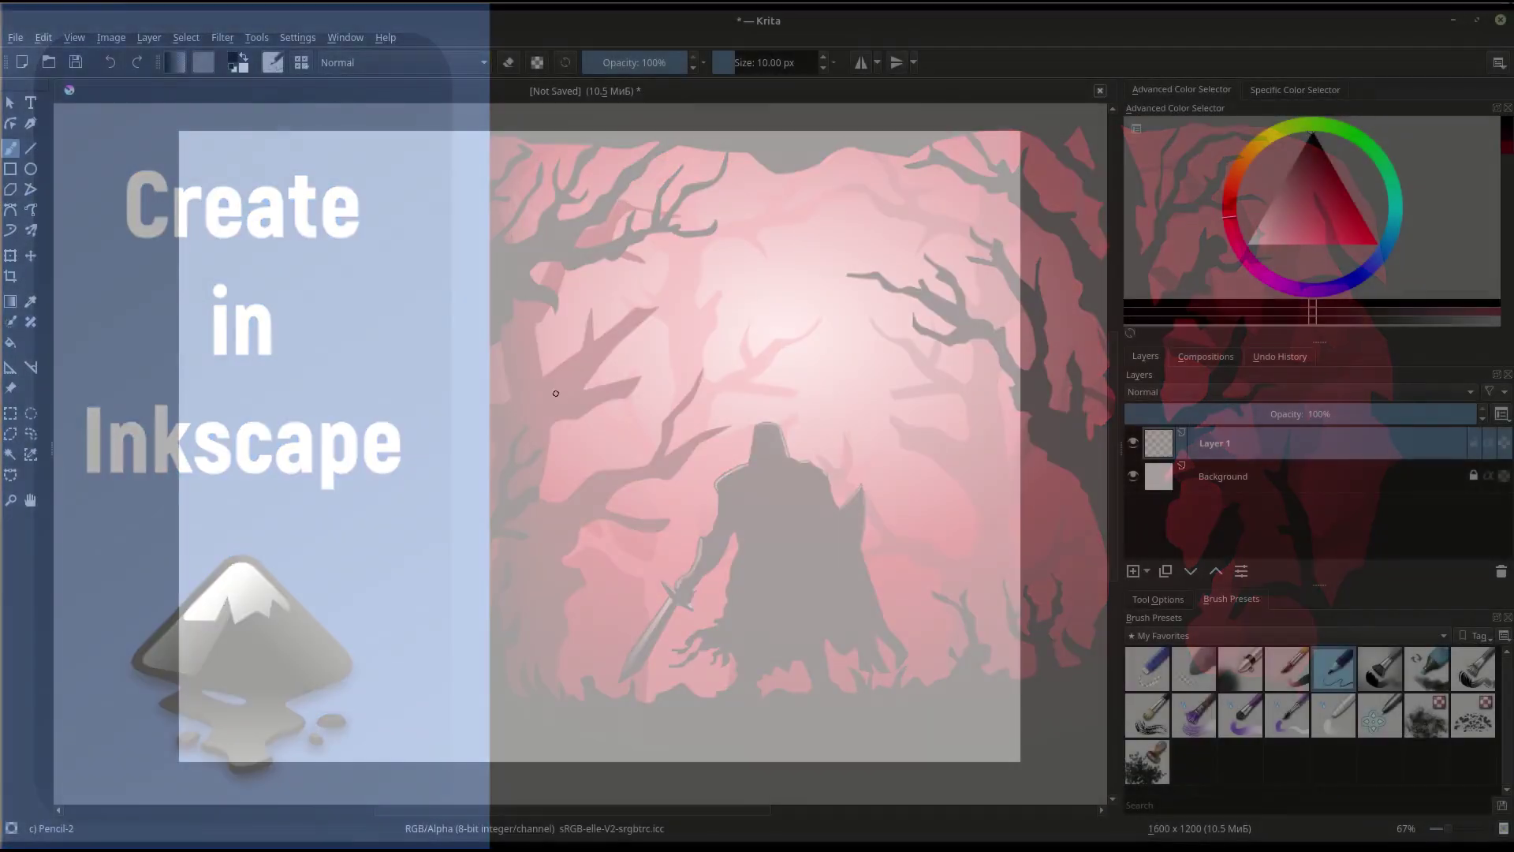
- Zoom in and sketch the knight's cloak outline, right cloak edge, hand and hem
key("1")
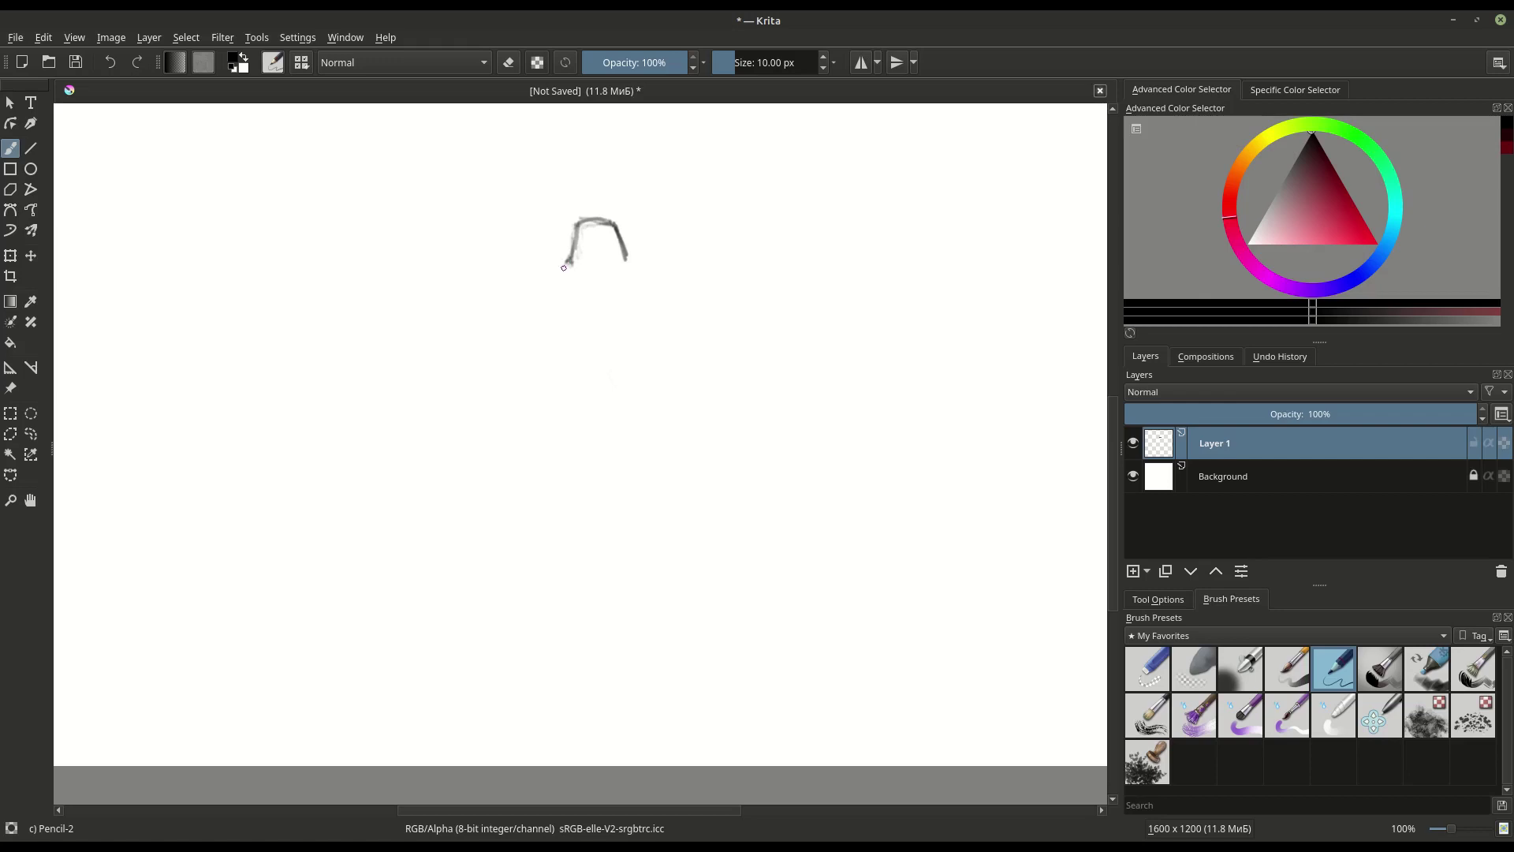
left_click_drag(533, 300, 517, 356)
left_click_drag(627, 259, 678, 290)
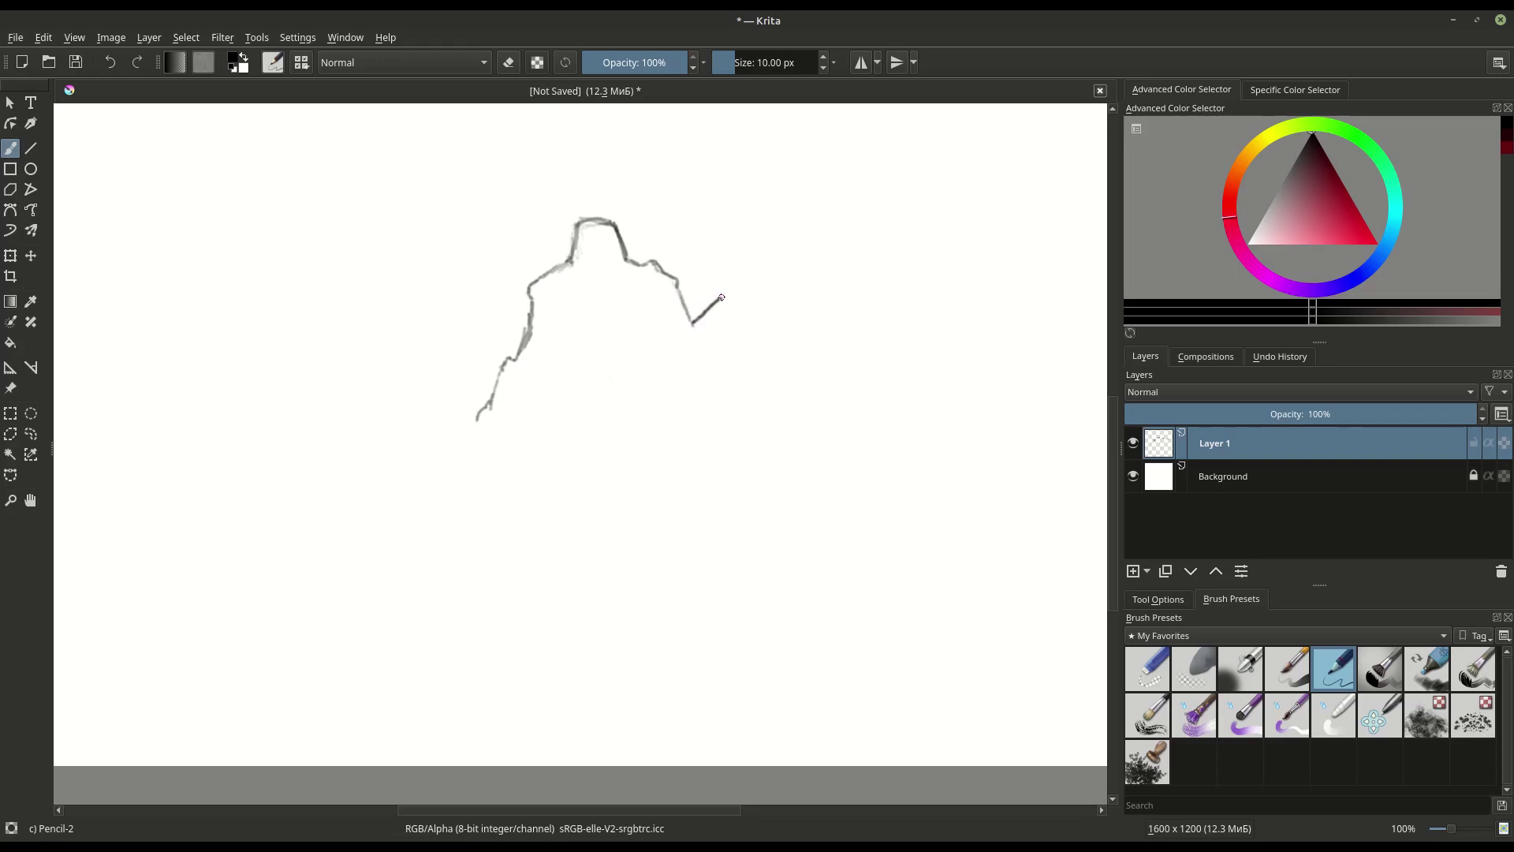
left_click_drag(717, 375, 774, 486)
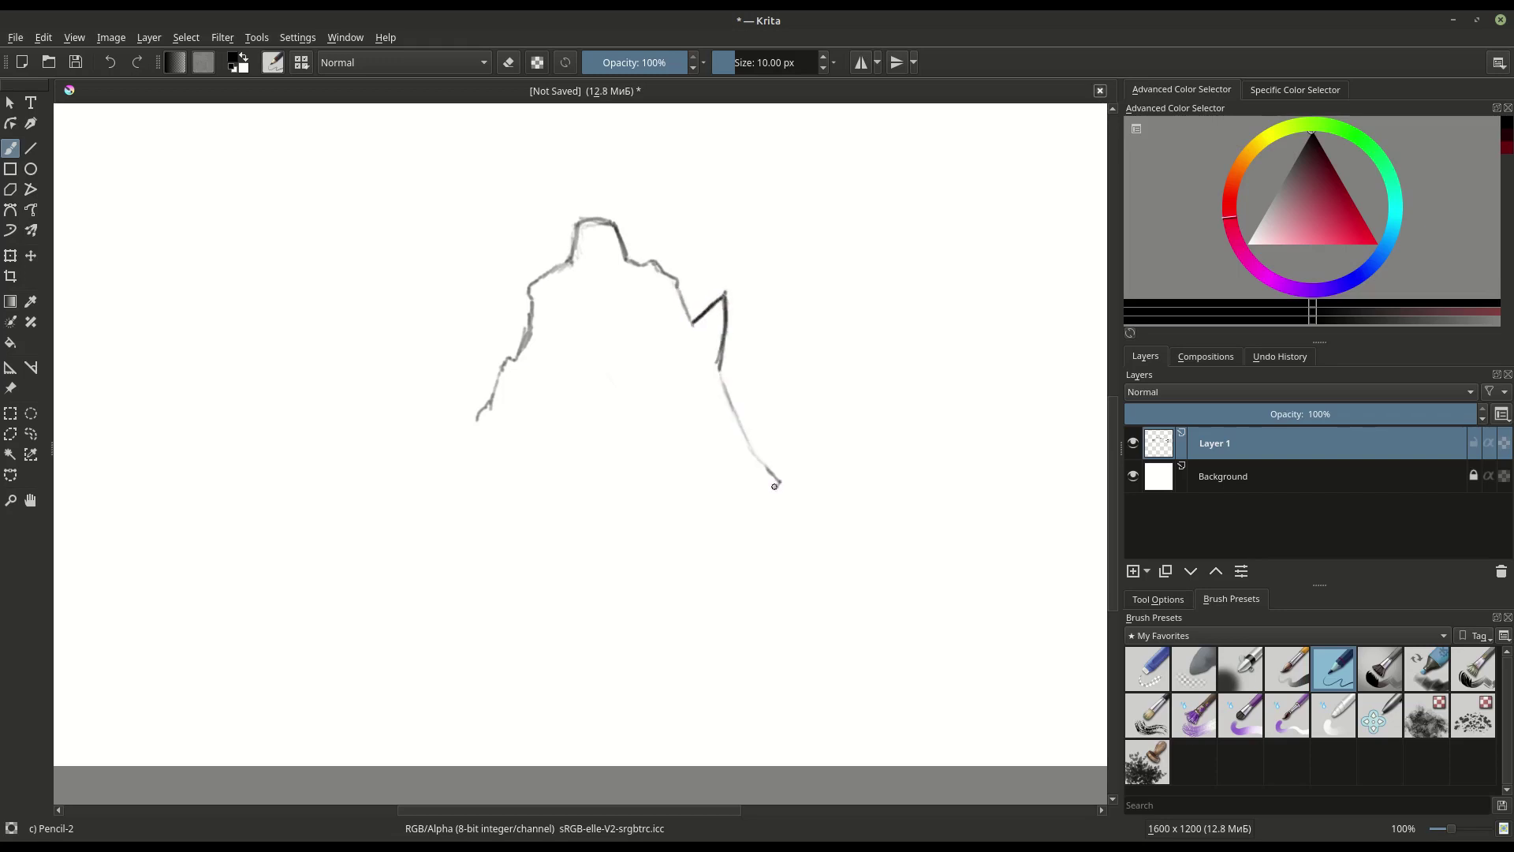
left_click_drag(658, 508, 633, 513)
mouse_move(503, 428)
left_mouse_down()
mouse_move(485, 435)
mouse_move(491, 482)
mouse_move(526, 499)
left_mouse_up()
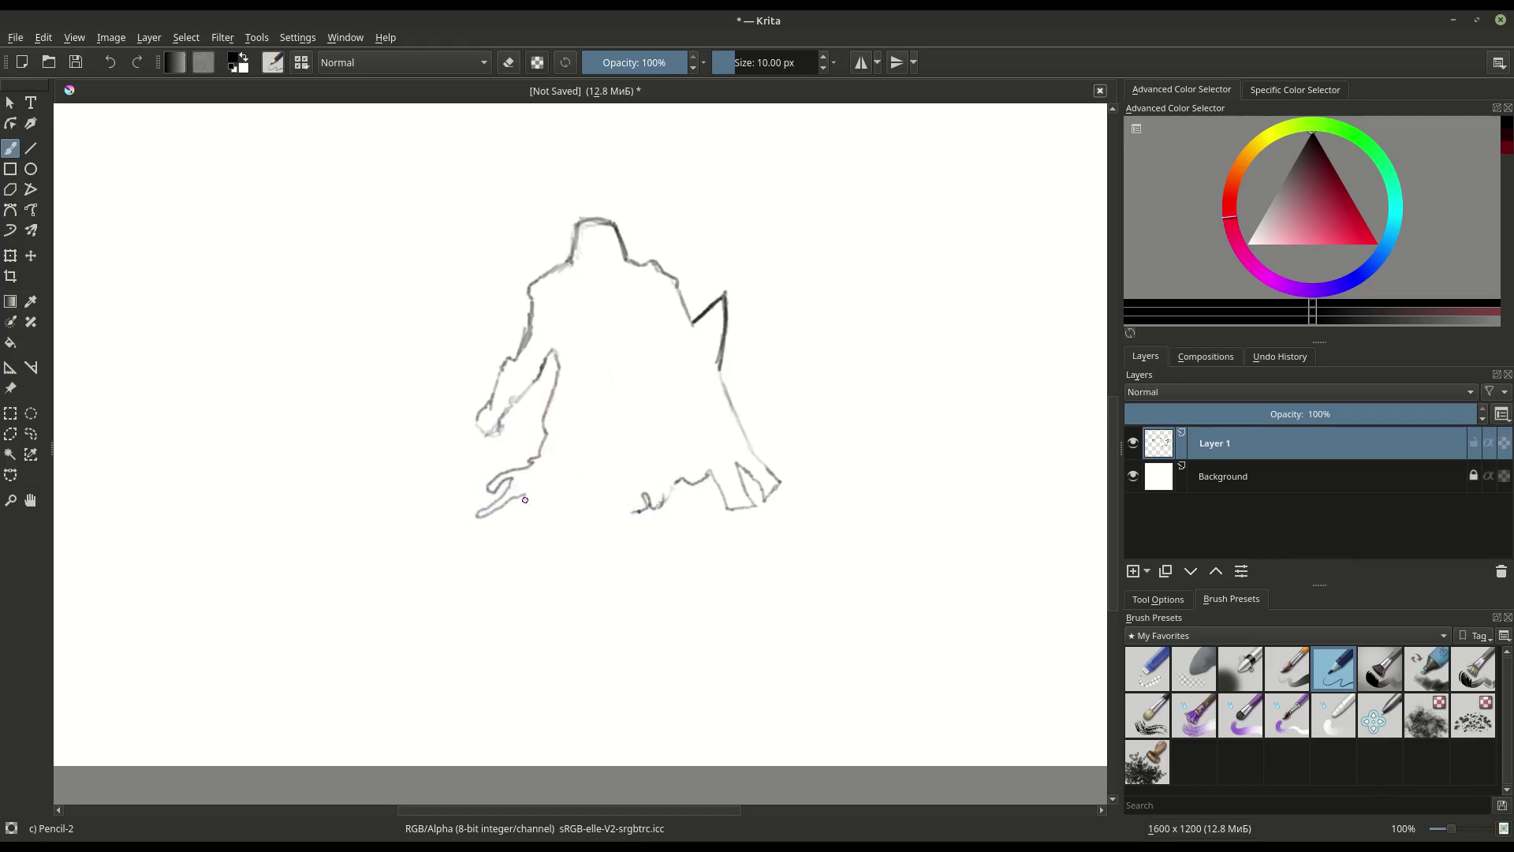
- Darken the cloak's lower fold, the feet and the left hand, then view the whole page
mouse_move(742, 502)
left_mouse_down()
mouse_move(761, 481)
mouse_move(756, 497)
left_mouse_up()
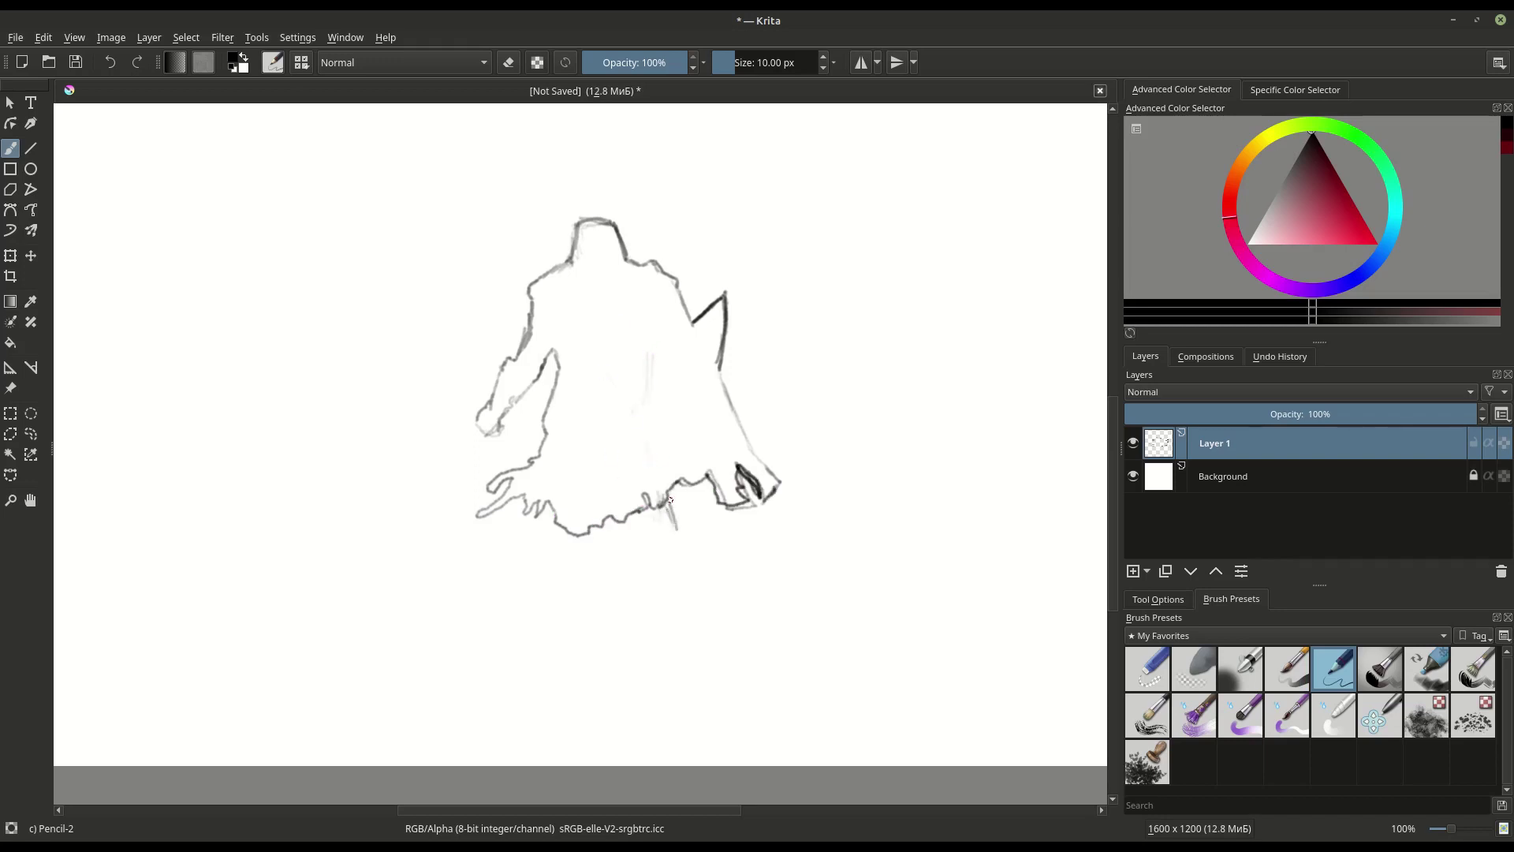
left_click_drag(655, 526, 692, 546)
left_click_drag(556, 519, 550, 557)
mouse_move(481, 412)
left_mouse_down()
mouse_move(465, 434)
mouse_move(501, 446)
mouse_move(488, 440)
left_mouse_up()
mouse_move(465, 432)
left_mouse_down()
mouse_move(400, 537)
mouse_move(432, 513)
mouse_move(413, 501)
mouse_move(432, 514)
left_mouse_up()
key("minus")
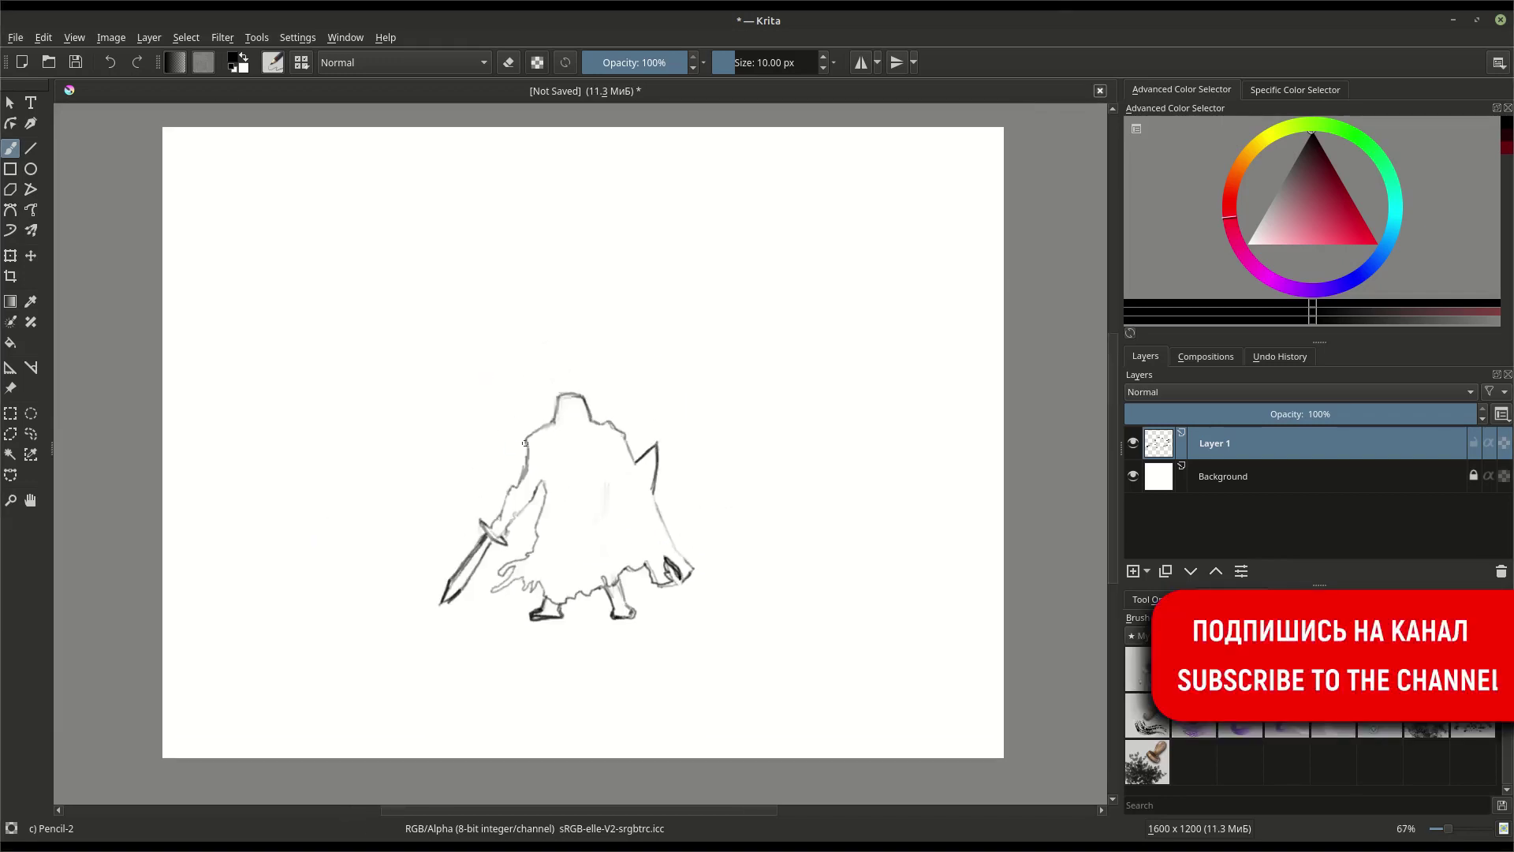
- Draw the left tree's trunk with its first branches, twigs and forked top
left_click_drag(224, 537, 240, 213)
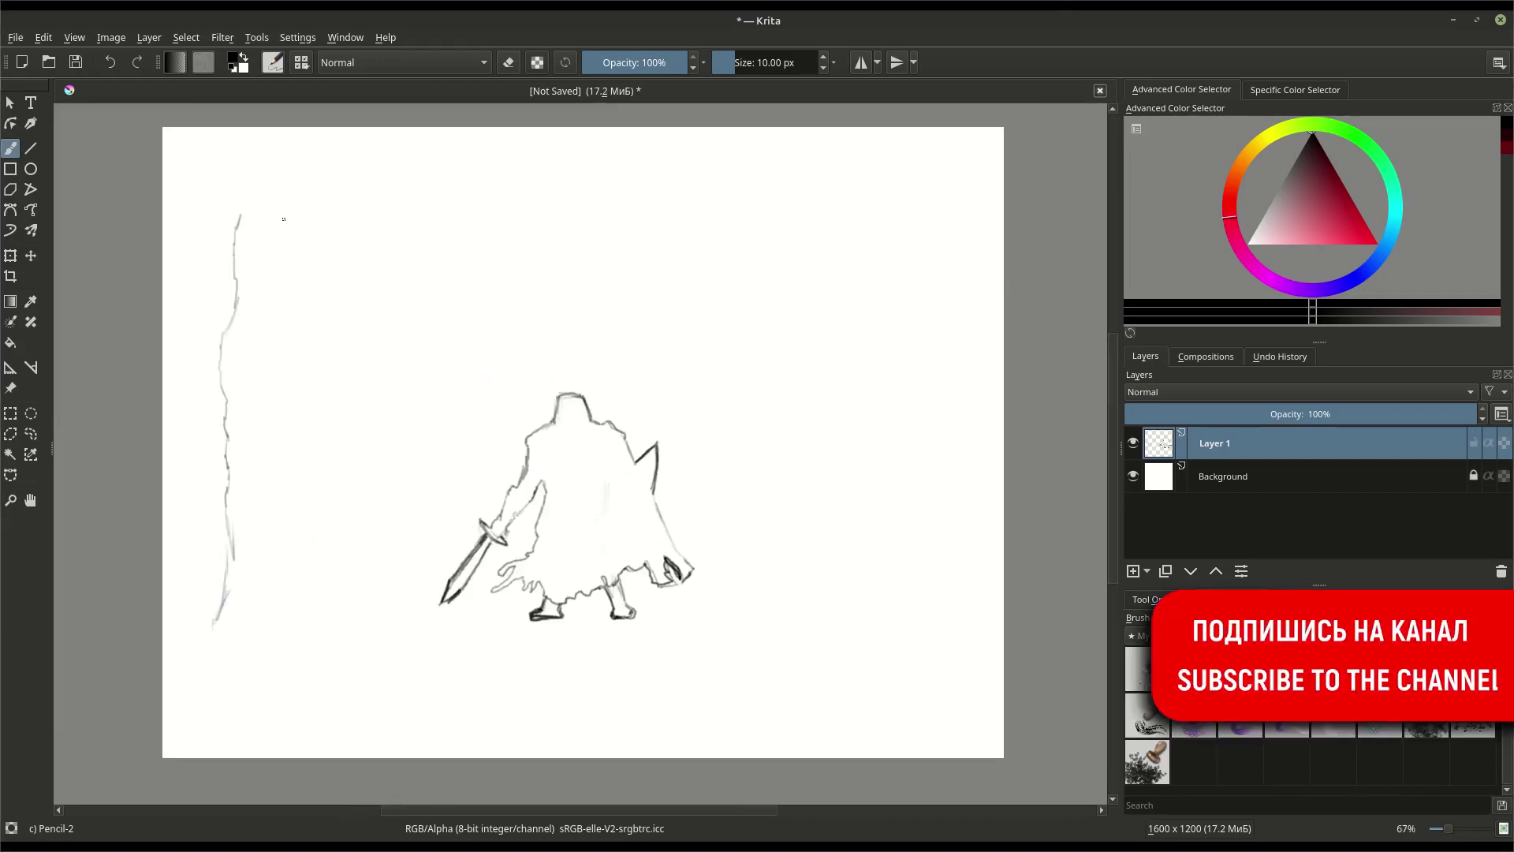
left_click_drag(316, 635, 274, 513)
mouse_move(355, 451)
left_mouse_down()
mouse_move(287, 482)
mouse_move(379, 419)
left_mouse_up()
left_click_drag(282, 480, 296, 413)
left_click_drag(286, 309, 386, 232)
left_click_drag(309, 365, 348, 282)
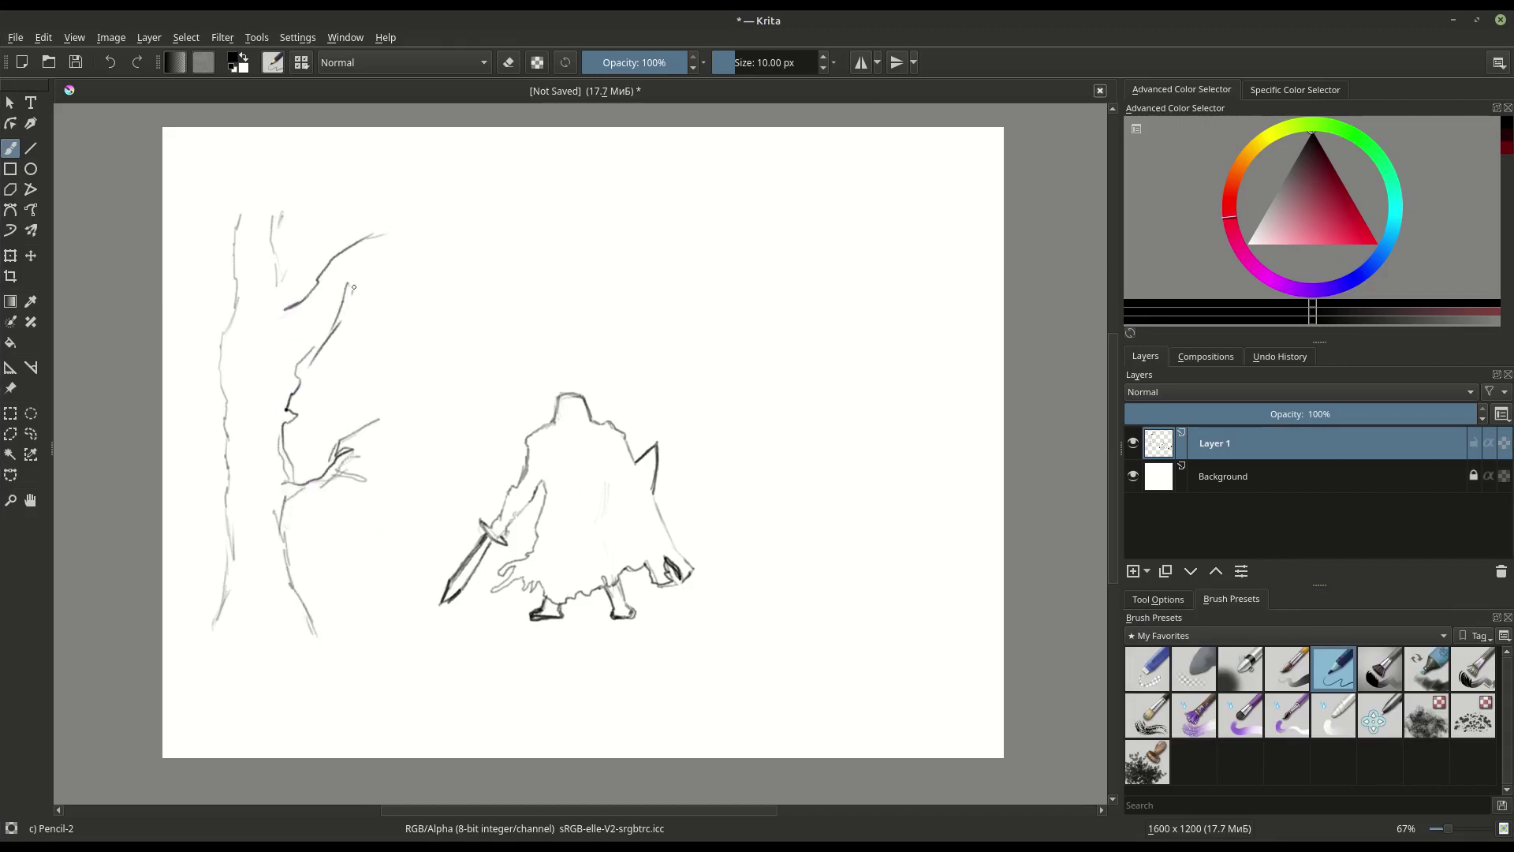
left_click_drag(182, 252, 237, 289)
left_click_drag(219, 236, 249, 204)
left_click_drag(227, 396, 232, 556)
- Extend the left tree's upper branches with forking twigs
mouse_move(394, 250)
left_mouse_down()
mouse_move(500, 213)
mouse_move(417, 217)
left_mouse_up()
left_click_drag(367, 237, 395, 198)
left_click_drag(284, 294, 287, 234)
left_click_drag(477, 218, 535, 167)
left_click_drag(480, 232, 520, 203)
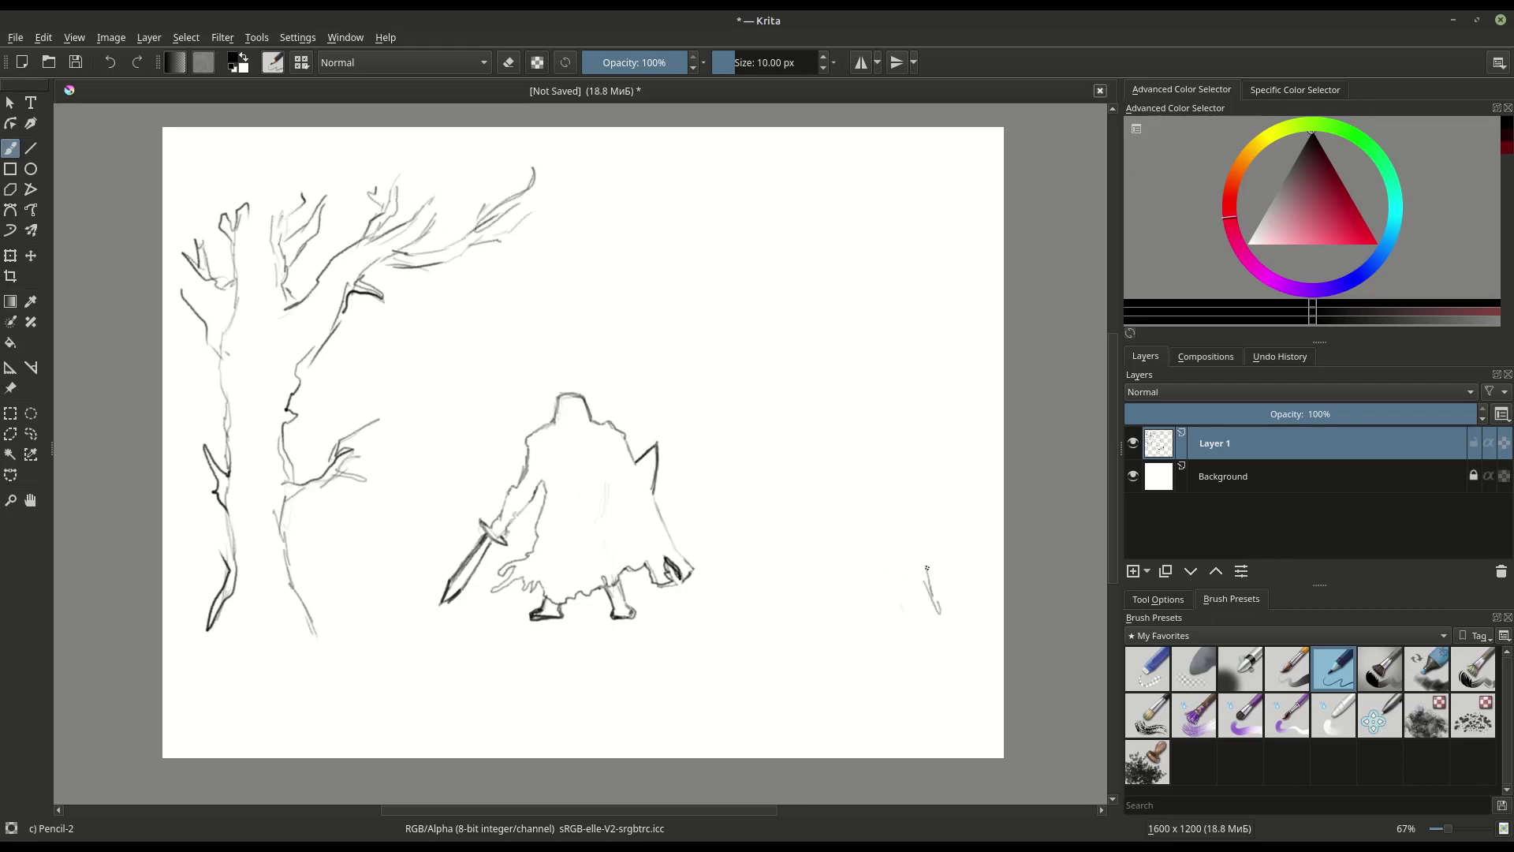
- Start the right-side tree with its trunk and a long branch curving up-left
left_click_drag(929, 525, 962, 495)
left_click_drag(877, 616, 888, 586)
mouse_move(921, 497)
left_mouse_down()
mouse_move(915, 370)
mouse_move(967, 359)
left_mouse_up()
left_click_drag(915, 376, 911, 311)
left_click_drag(812, 420, 884, 607)
left_click_drag(879, 458, 863, 603)
left_click_drag(820, 388, 856, 416)
left_click_drag(839, 350, 817, 394)
left_click_drag(812, 409, 729, 311)
- Add upper and hooked branches to the right tree and finish the left trunk's base
left_click_drag(814, 372, 765, 247)
mouse_move(856, 452)
left_mouse_down()
mouse_move(844, 619)
mouse_move(912, 616)
mouse_move(935, 521)
left_mouse_up()
mouse_move(946, 371)
left_mouse_down()
mouse_move(974, 339)
mouse_move(874, 161)
mouse_move(868, 410)
left_mouse_up()
left_click_drag(872, 359, 789, 213)
mouse_move(781, 201)
left_mouse_down()
mouse_move(846, 244)
mouse_move(773, 174)
left_mouse_up()
left_click_drag(781, 207, 721, 177)
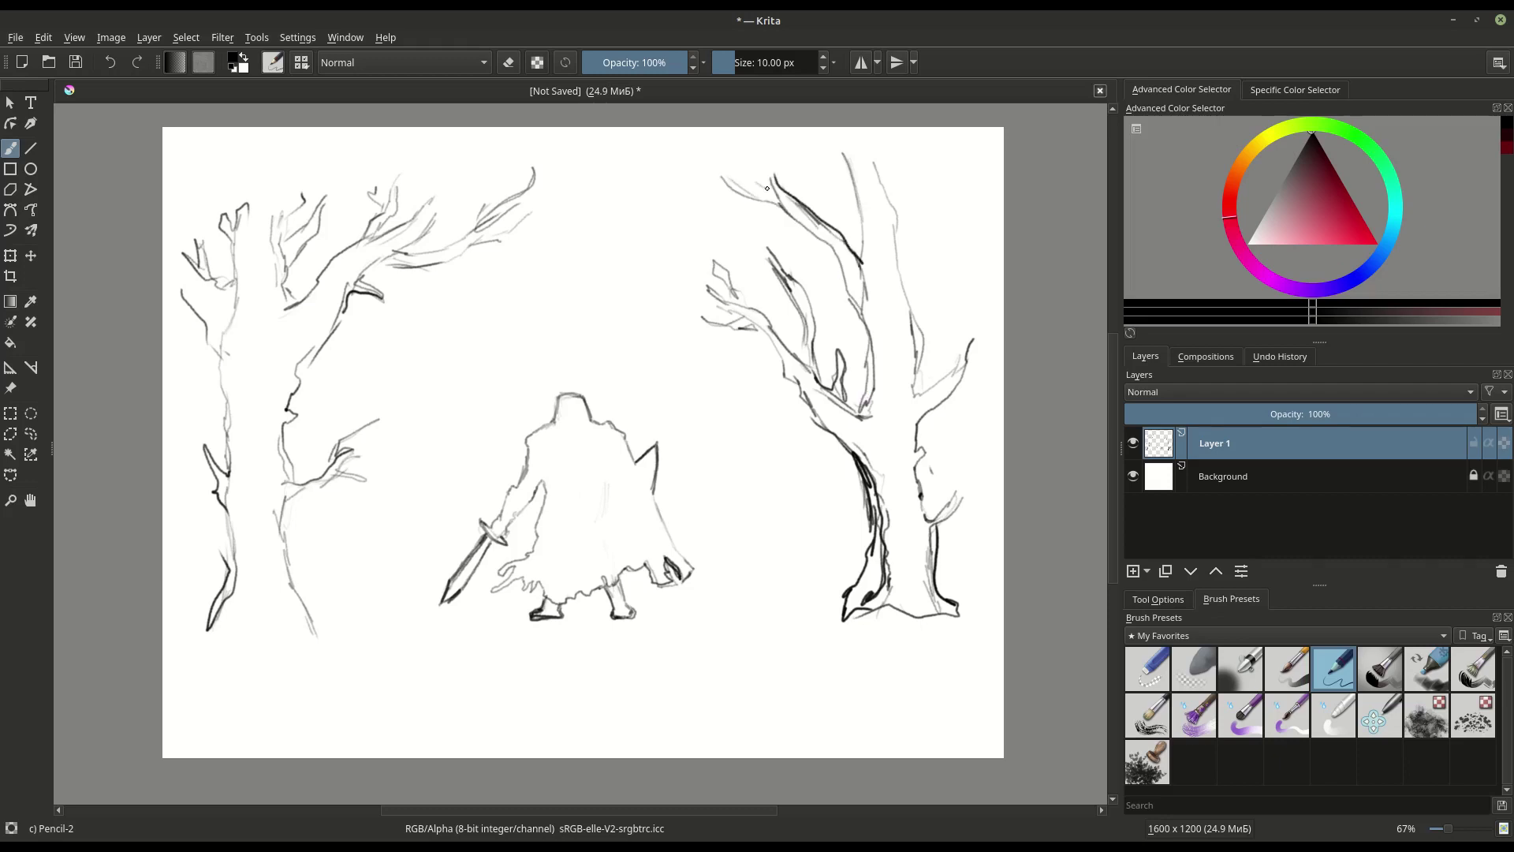
left_click_drag(908, 235, 938, 209)
left_click_drag(903, 307, 944, 262)
left_click_drag(174, 544, 206, 623)
left_click_drag(182, 583, 215, 629)
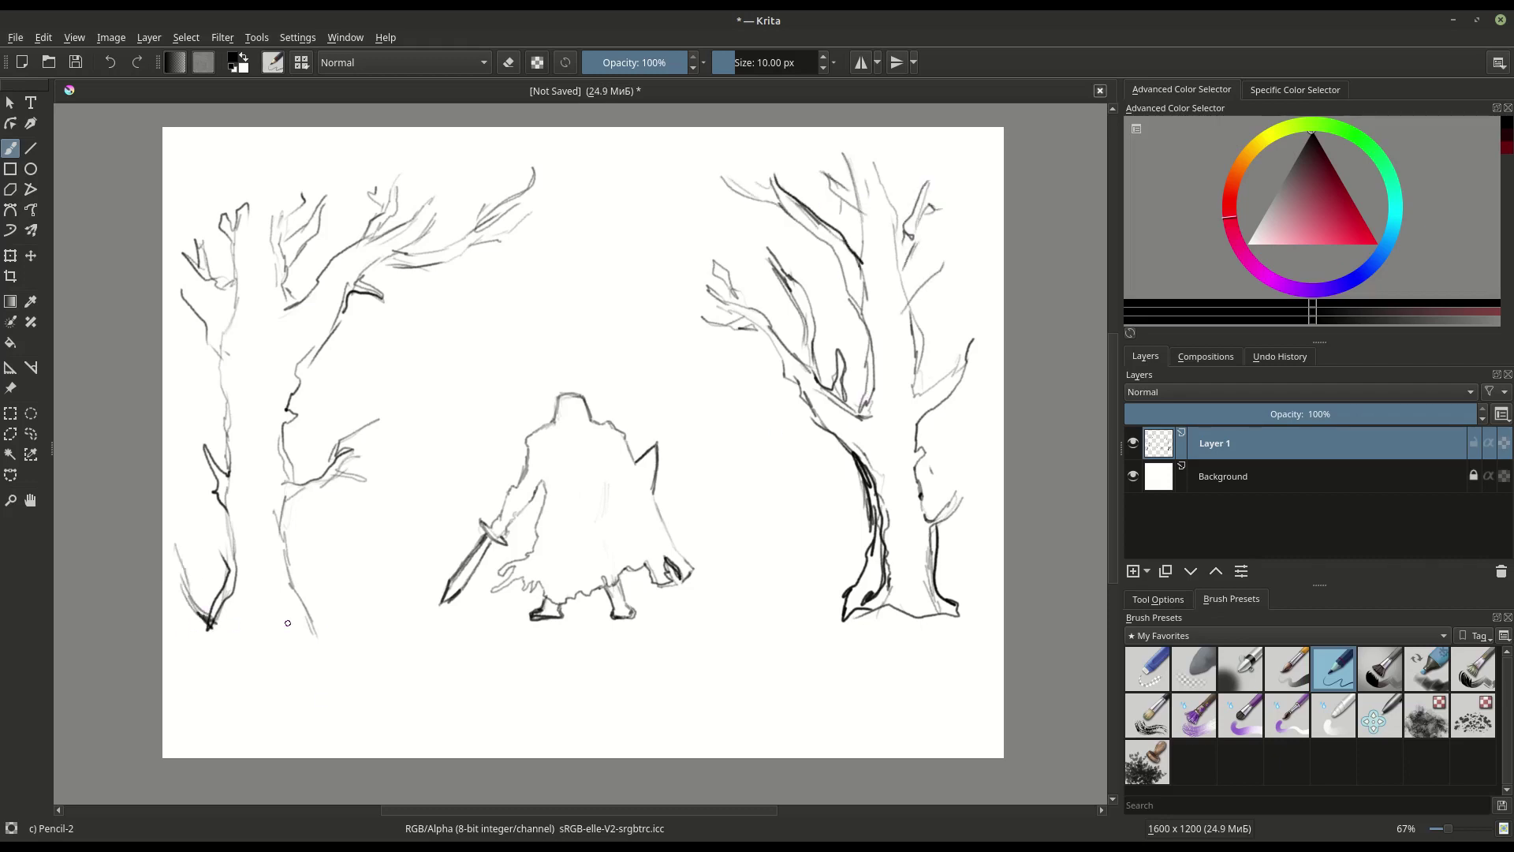
- Draw the ground line and grass blades along the bottom of the scene
left_click_drag(442, 624, 534, 618)
left_click_drag(734, 589, 775, 600)
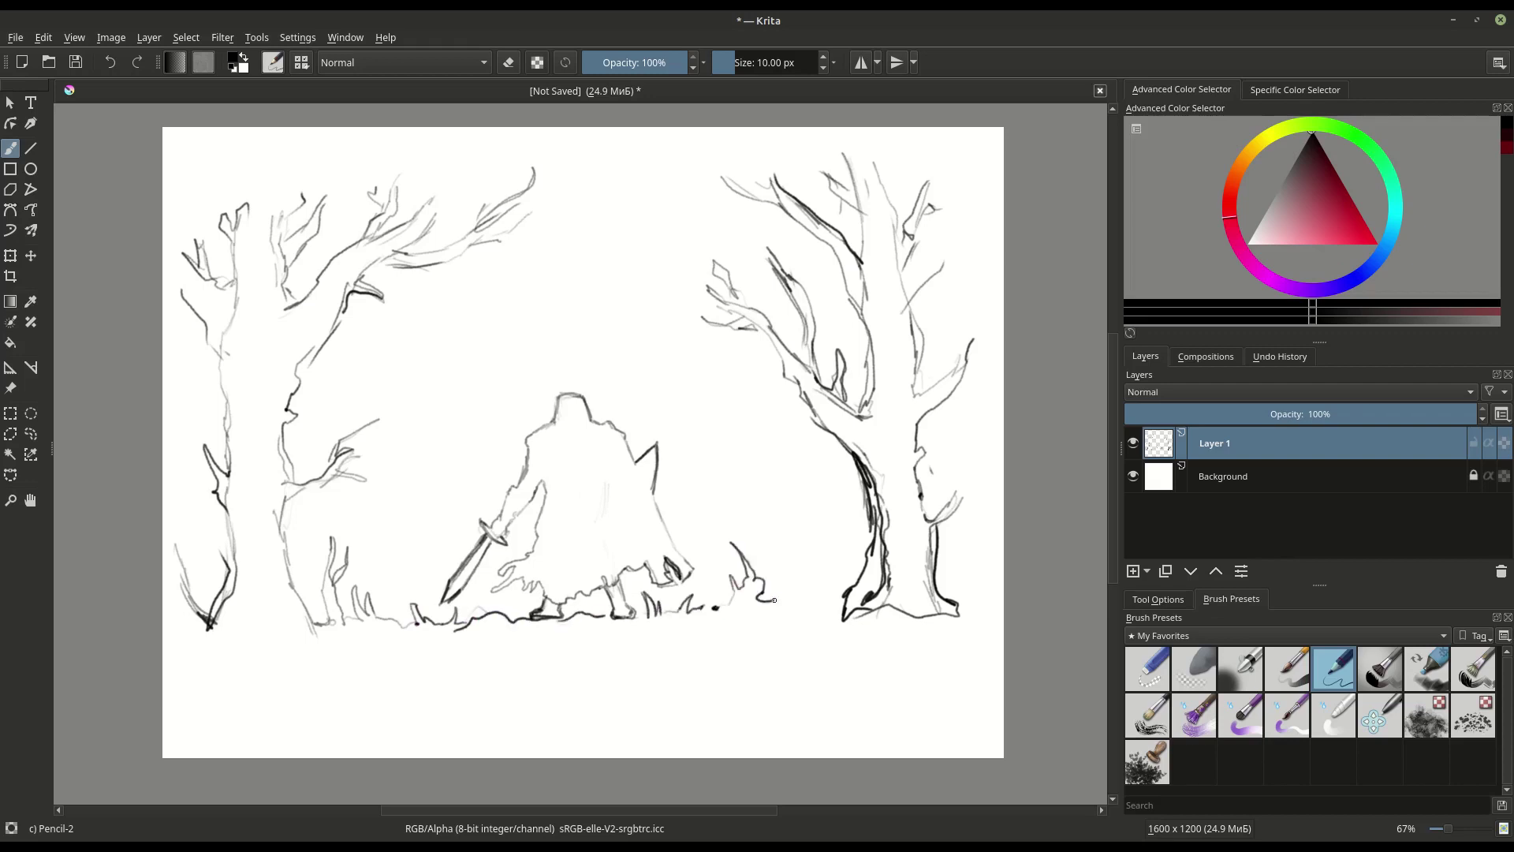
mouse_move(804, 522)
left_mouse_down()
mouse_move(797, 595)
mouse_move(843, 603)
mouse_move(824, 601)
left_mouse_up()
left_click_drag(422, 360, 430, 545)
- Sketch a faint background tree to the left of the knight
left_click_drag(442, 398, 437, 603)
left_click_drag(448, 403, 465, 586)
left_click_drag(442, 406, 449, 338)
left_click_drag(426, 387, 369, 352)
mouse_move(440, 433)
left_mouse_down()
mouse_move(469, 324)
mouse_move(530, 347)
left_mouse_up()
left_click_drag(481, 411, 524, 385)
left_click_drag(456, 341, 478, 296)
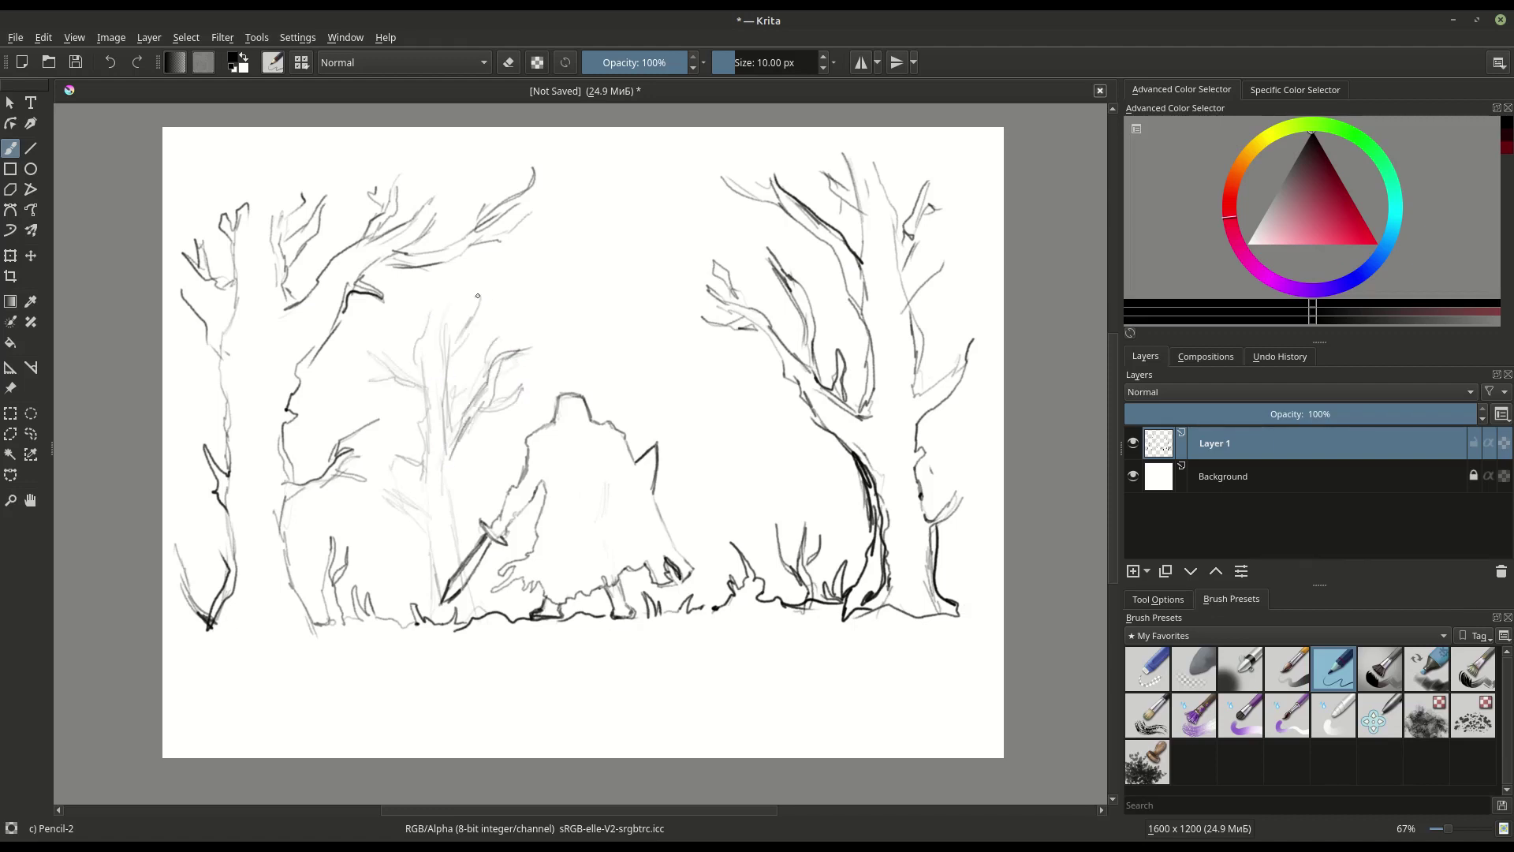
- Sketch a faint background tree with thin branches to the right of the knight
left_click_drag(726, 467, 733, 599)
mouse_move(745, 449)
left_mouse_down()
mouse_move(769, 583)
mouse_move(677, 465)
left_mouse_up()
left_click_drag(729, 489, 646, 346)
mouse_move(777, 386)
left_mouse_down()
mouse_move(742, 378)
mouse_move(686, 274)
left_mouse_up()
left_click_drag(699, 317, 659, 252)
left_click_drag(653, 263, 619, 260)
left_click_drag(708, 305, 674, 222)
left_click_drag(669, 277, 619, 231)
left_click_drag(716, 273, 677, 210)
- Begin dense hatching over the left tree's trunk and branches
left_click_drag(324, 465, 339, 400)
left_click_drag(211, 509, 240, 485)
mouse_move(175, 282)
left_mouse_down()
mouse_move(229, 371)
mouse_move(222, 335)
left_mouse_up()
mouse_move(225, 446)
left_mouse_down()
mouse_move(246, 317)
mouse_move(203, 268)
mouse_move(224, 217)
left_mouse_up()
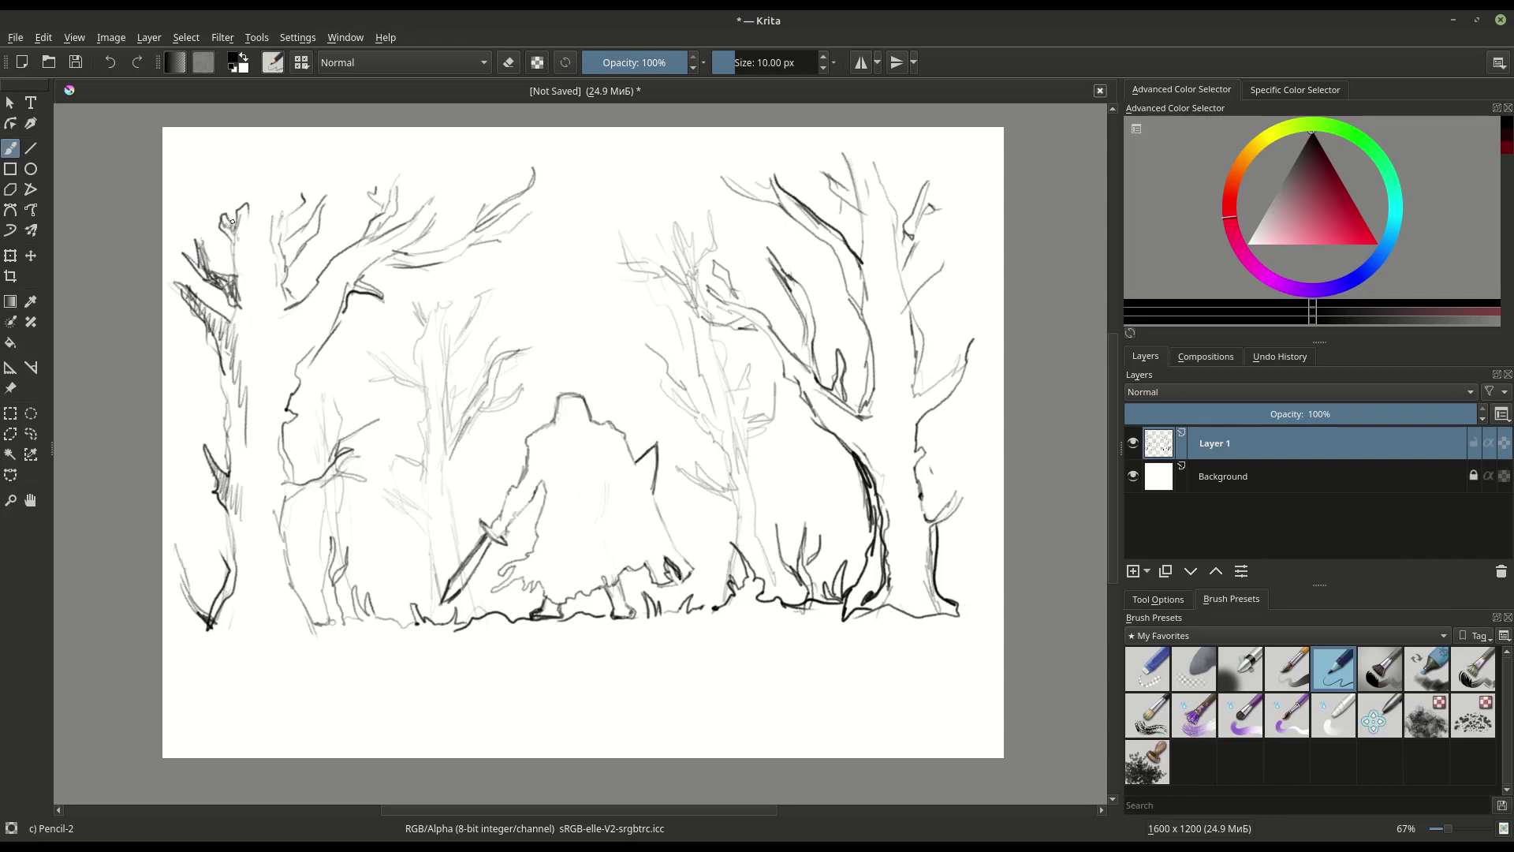
left_click_drag(237, 328, 266, 209)
left_click_drag(225, 385, 268, 282)
mouse_move(227, 479)
left_mouse_down()
mouse_move(234, 455)
mouse_move(272, 517)
mouse_move(303, 631)
left_mouse_up()
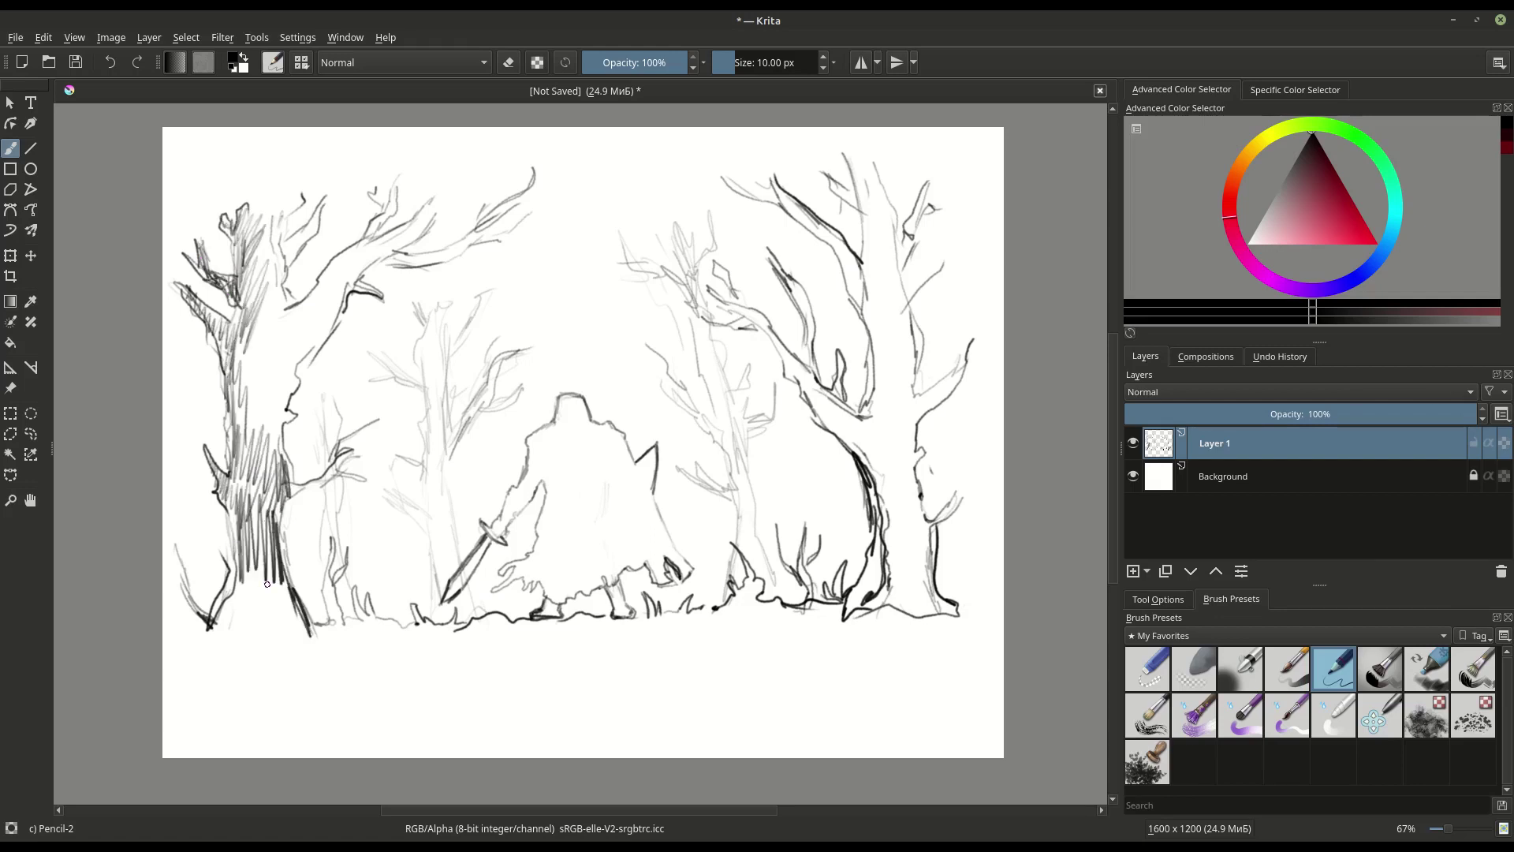
- Hatch the left tree heavily from trunk base to top and upper-right branch
left_click_drag(209, 635, 308, 623)
mouse_move(272, 430)
left_mouse_down()
mouse_move(311, 206)
mouse_move(260, 178)
left_mouse_up()
mouse_move(244, 284)
left_mouse_down()
mouse_move(256, 185)
mouse_move(279, 322)
mouse_move(327, 284)
left_mouse_up()
mouse_move(300, 347)
left_mouse_down()
mouse_move(357, 240)
mouse_move(434, 204)
left_mouse_up()
left_click_drag(414, 268, 530, 234)
left_click_drag(370, 242, 393, 182)
mouse_move(351, 284)
left_mouse_down()
mouse_move(370, 301)
mouse_move(284, 398)
left_mouse_up()
left_click_drag(276, 316, 253, 509)
- Hatch the right tree's trunk and branches darkly and retrace the knight's head and shoulder
mouse_move(772, 253)
left_mouse_down()
mouse_move(813, 313)
mouse_move(817, 382)
mouse_move(718, 268)
left_mouse_up()
mouse_move(769, 315)
left_mouse_down()
mouse_move(882, 507)
mouse_move(837, 615)
mouse_move(921, 552)
left_mouse_up()
mouse_move(946, 623)
left_mouse_down()
mouse_move(966, 489)
mouse_move(931, 390)
mouse_move(911, 418)
left_mouse_up()
mouse_move(837, 262)
left_mouse_down()
mouse_move(889, 544)
mouse_move(907, 339)
mouse_move(954, 254)
mouse_move(895, 410)
mouse_move(843, 274)
left_mouse_up()
mouse_move(771, 175)
left_mouse_down()
mouse_move(891, 351)
mouse_move(943, 178)
left_mouse_up()
mouse_move(903, 253)
left_mouse_down()
mouse_move(970, 181)
mouse_move(828, 178)
mouse_move(867, 205)
left_mouse_up()
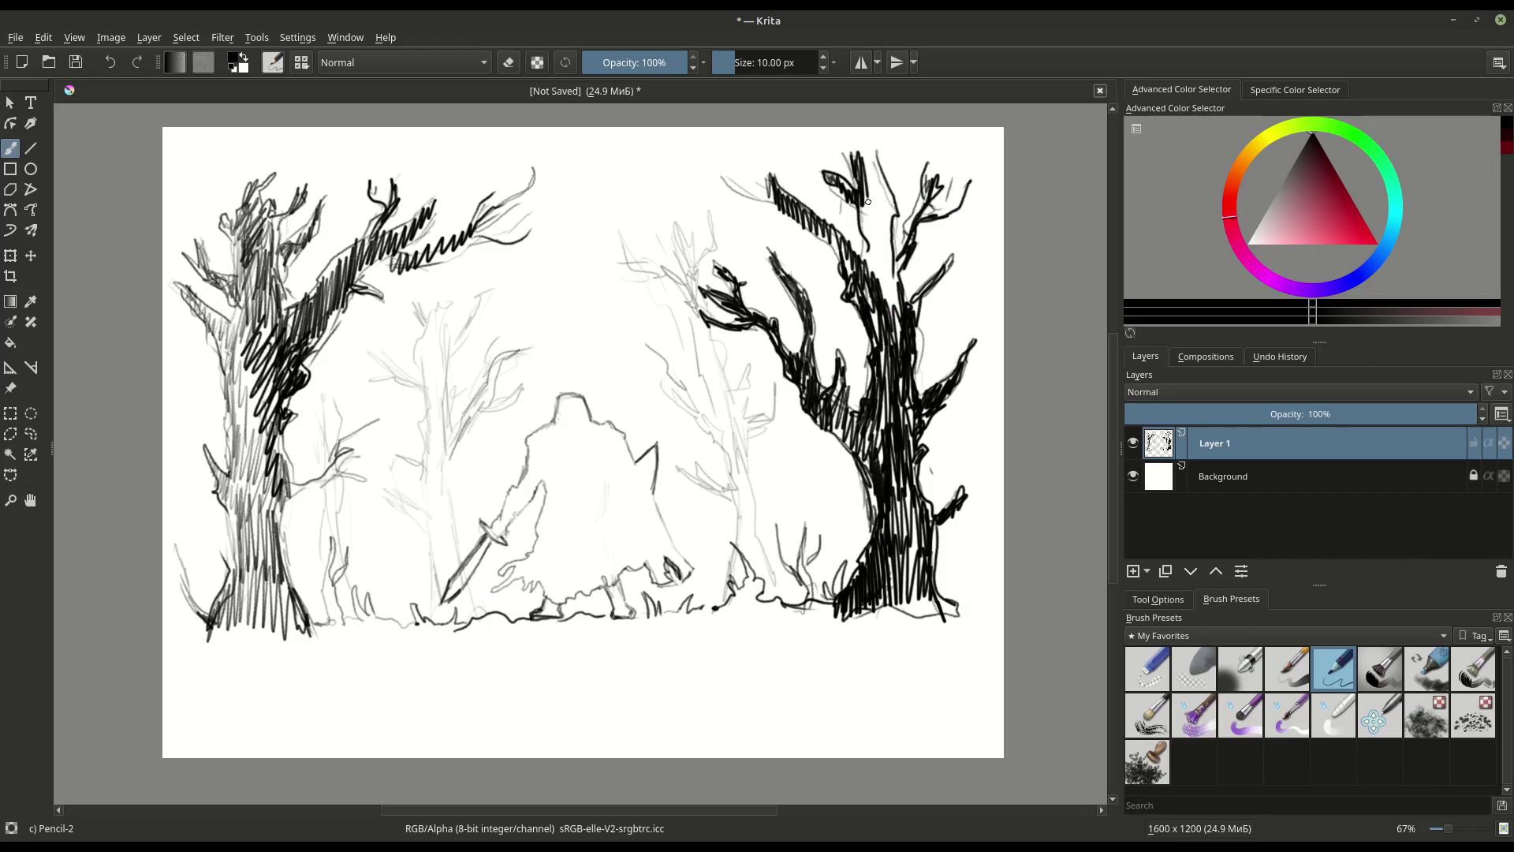
left_click_drag(868, 154, 868, 300)
left_click_drag(891, 205, 879, 331)
left_click_drag(569, 394, 528, 467)
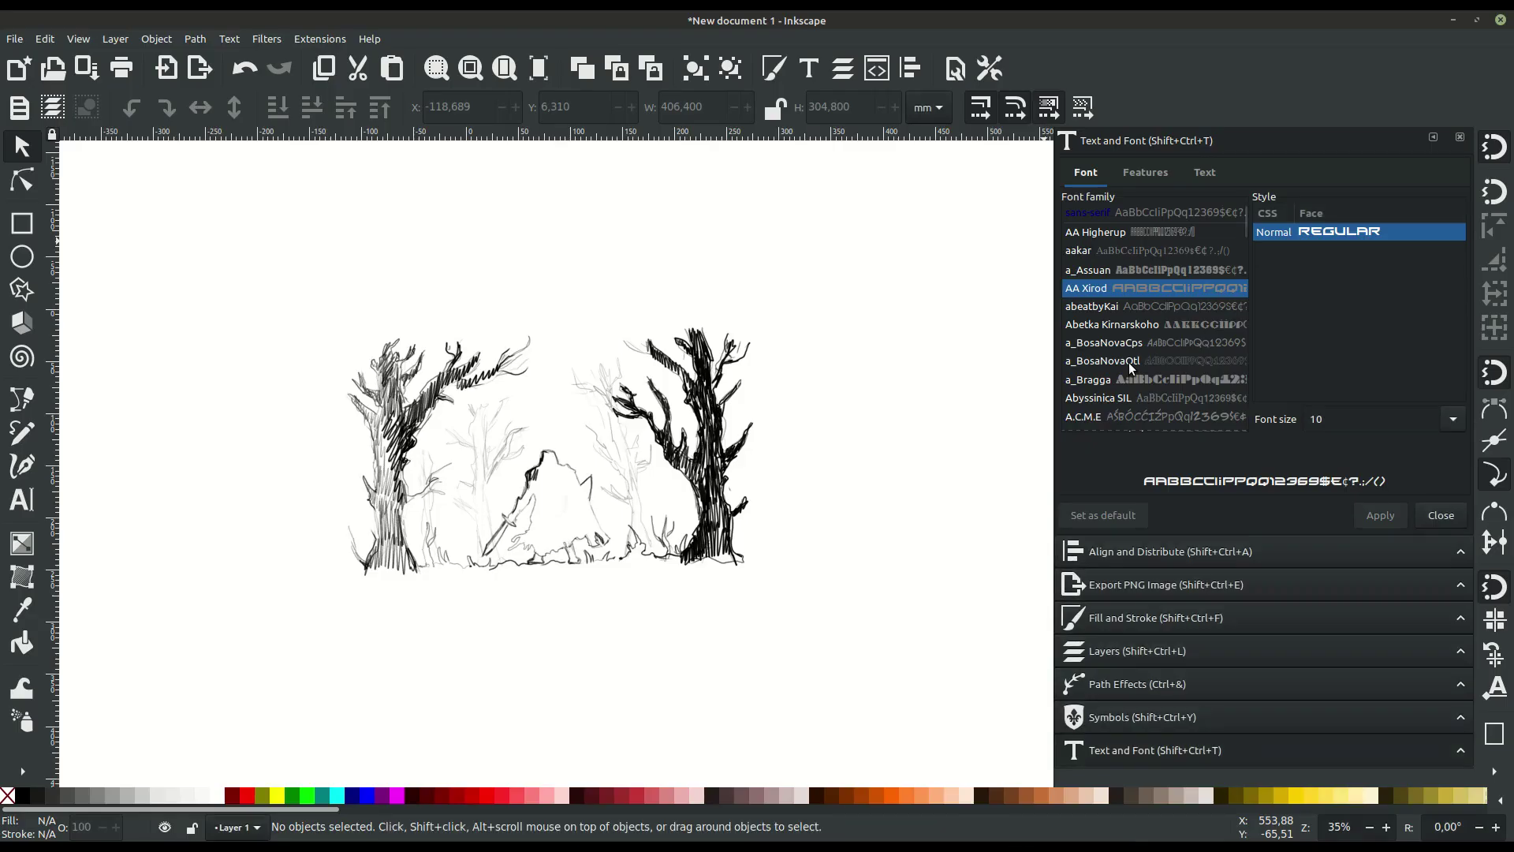
- Fade the imported sketch image to about 50% opacity
left_click(550, 504)
scroll(591, 398, "up", 1, "ctrl")
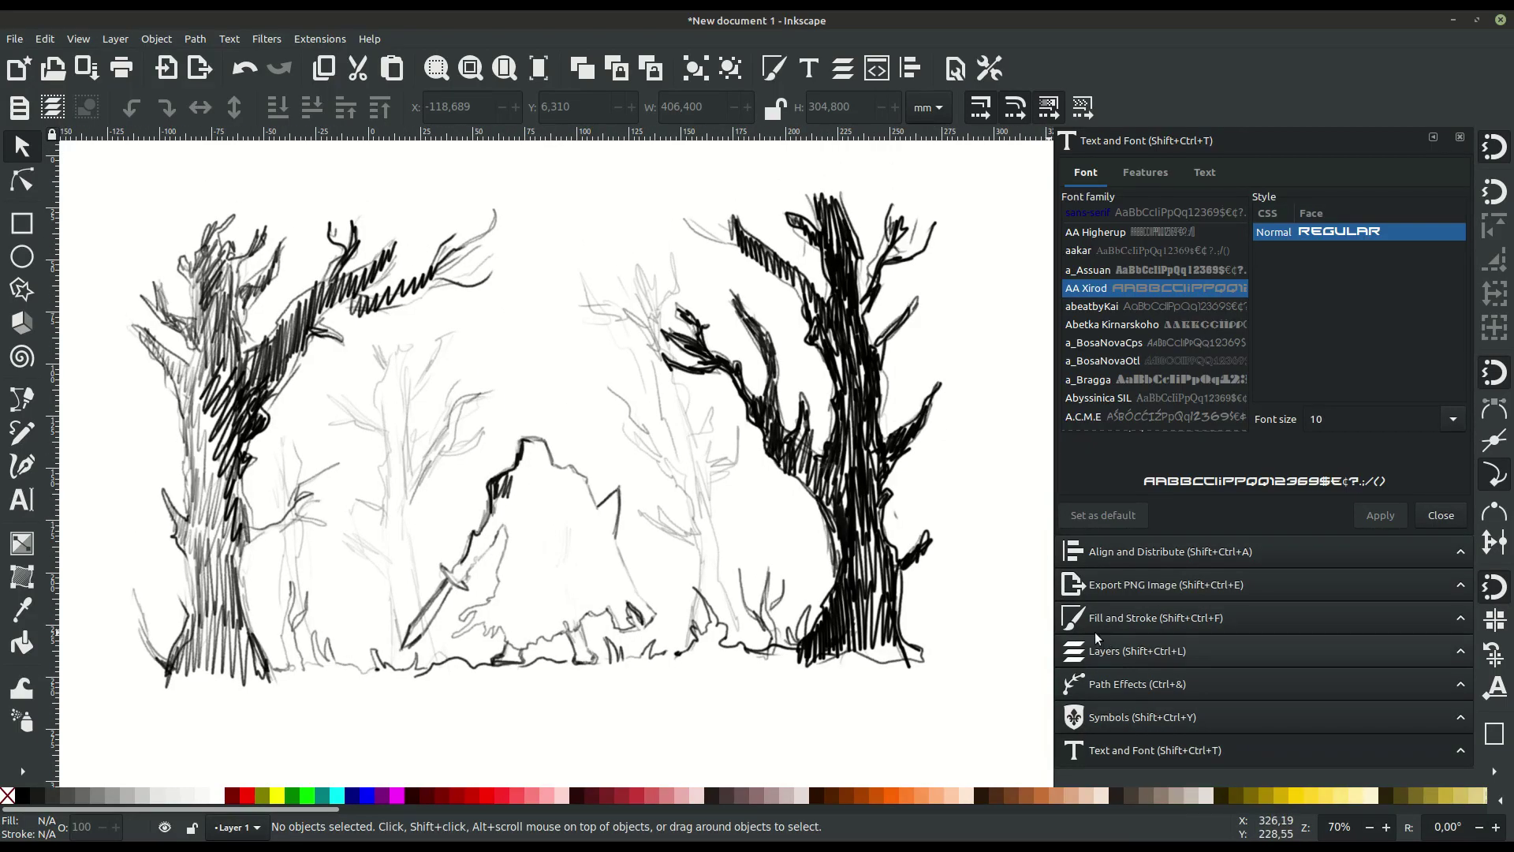
left_click(1129, 620)
left_click_drag(1349, 517, 1235, 519)
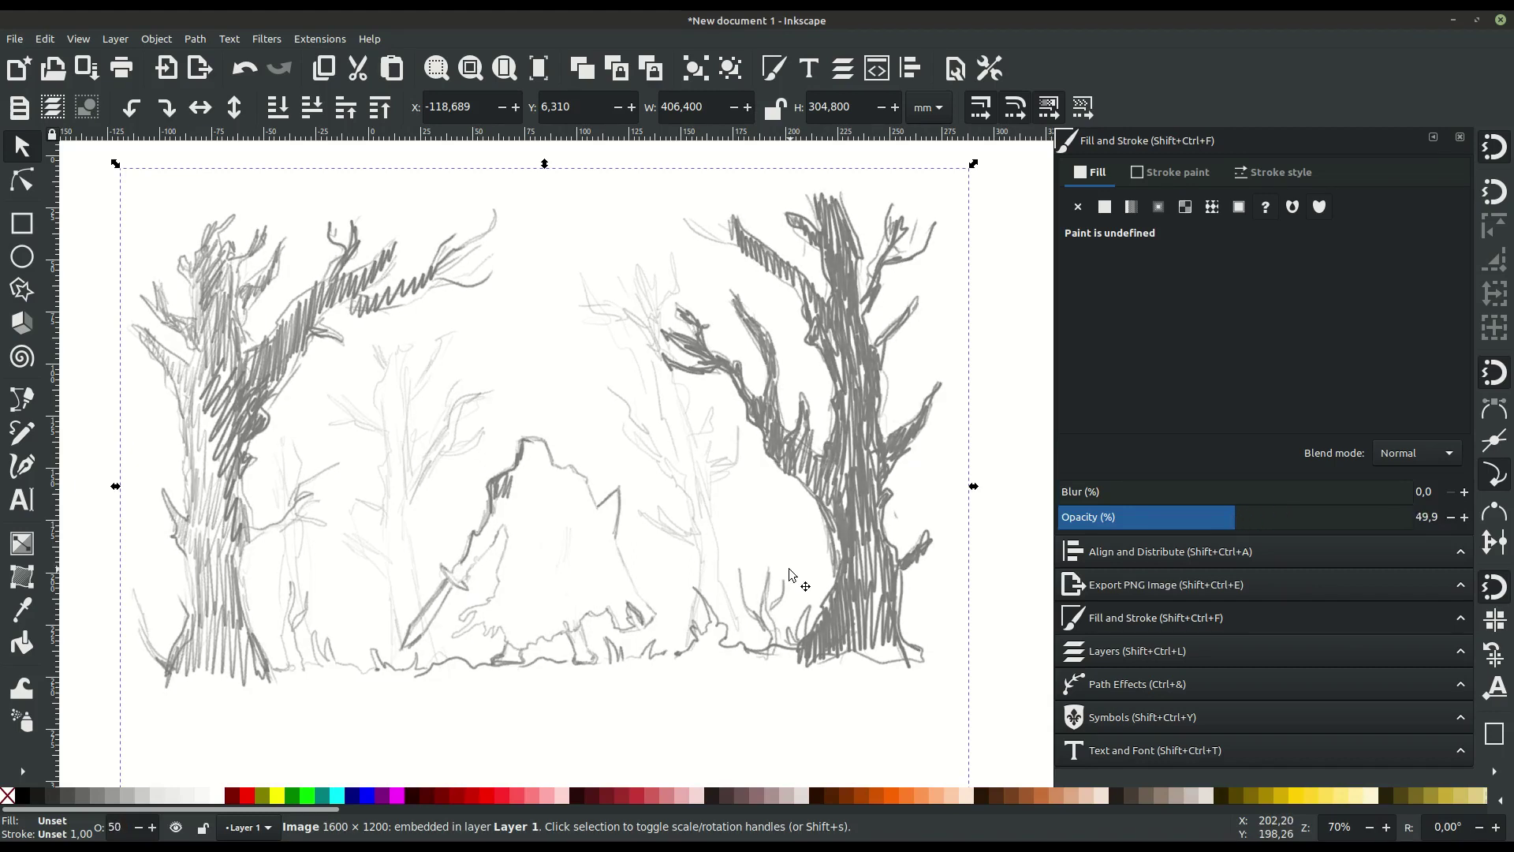
key("minus")
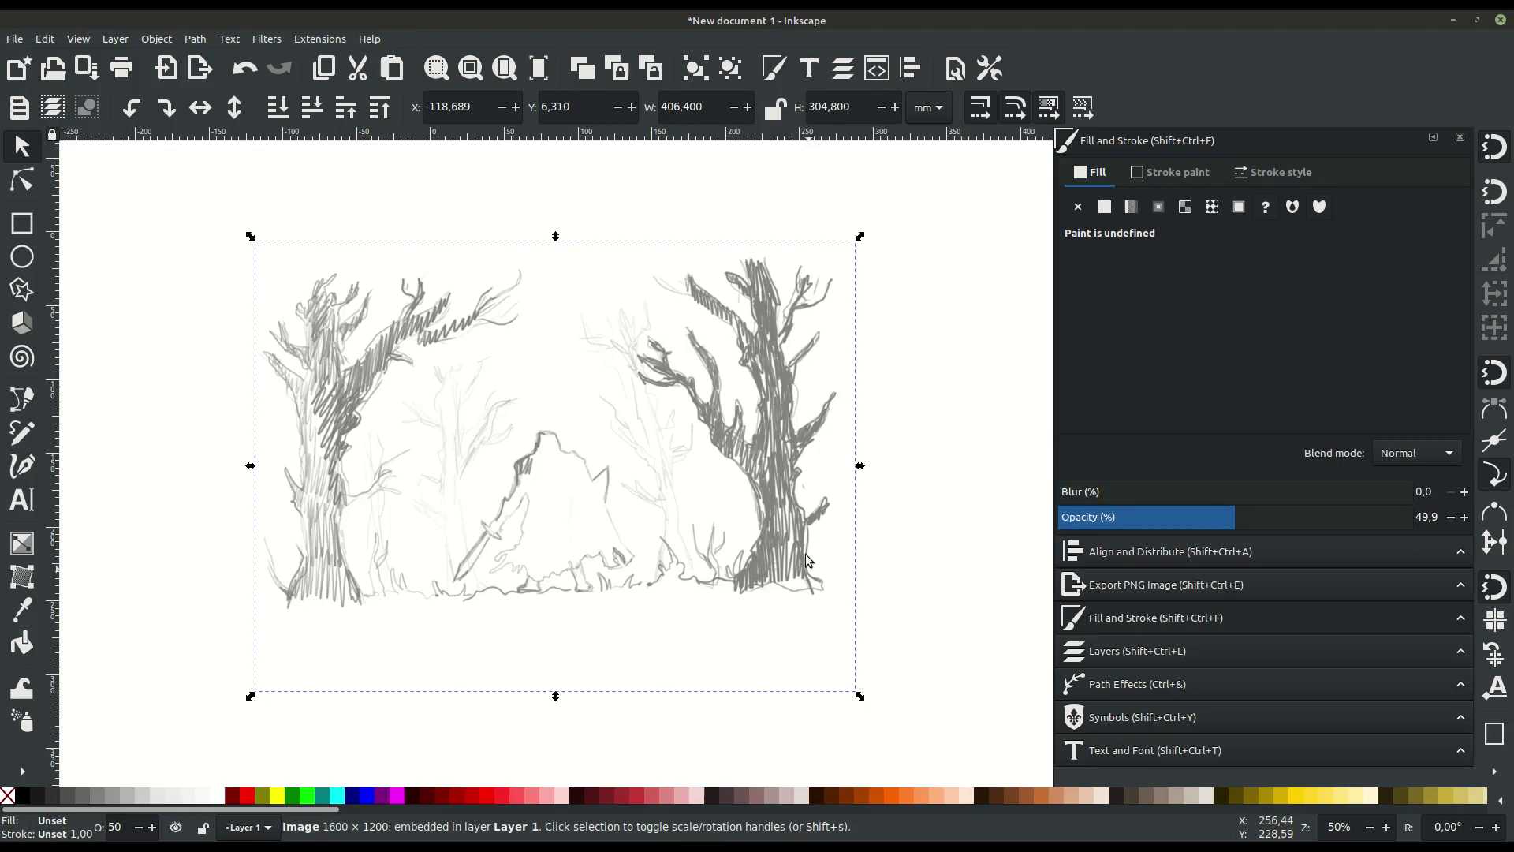
- Draw a square-cornered rectangle covering the sketch
left_click(21, 224)
left_click_drag(147, 209, 943, 686)
left_click_drag(942, 227, 945, 199)
- Stretch the rectangle past the sketch's top, left and right edges and lower its opacity to 36.9%
key("s")
left_click_drag(544, 207, 546, 190)
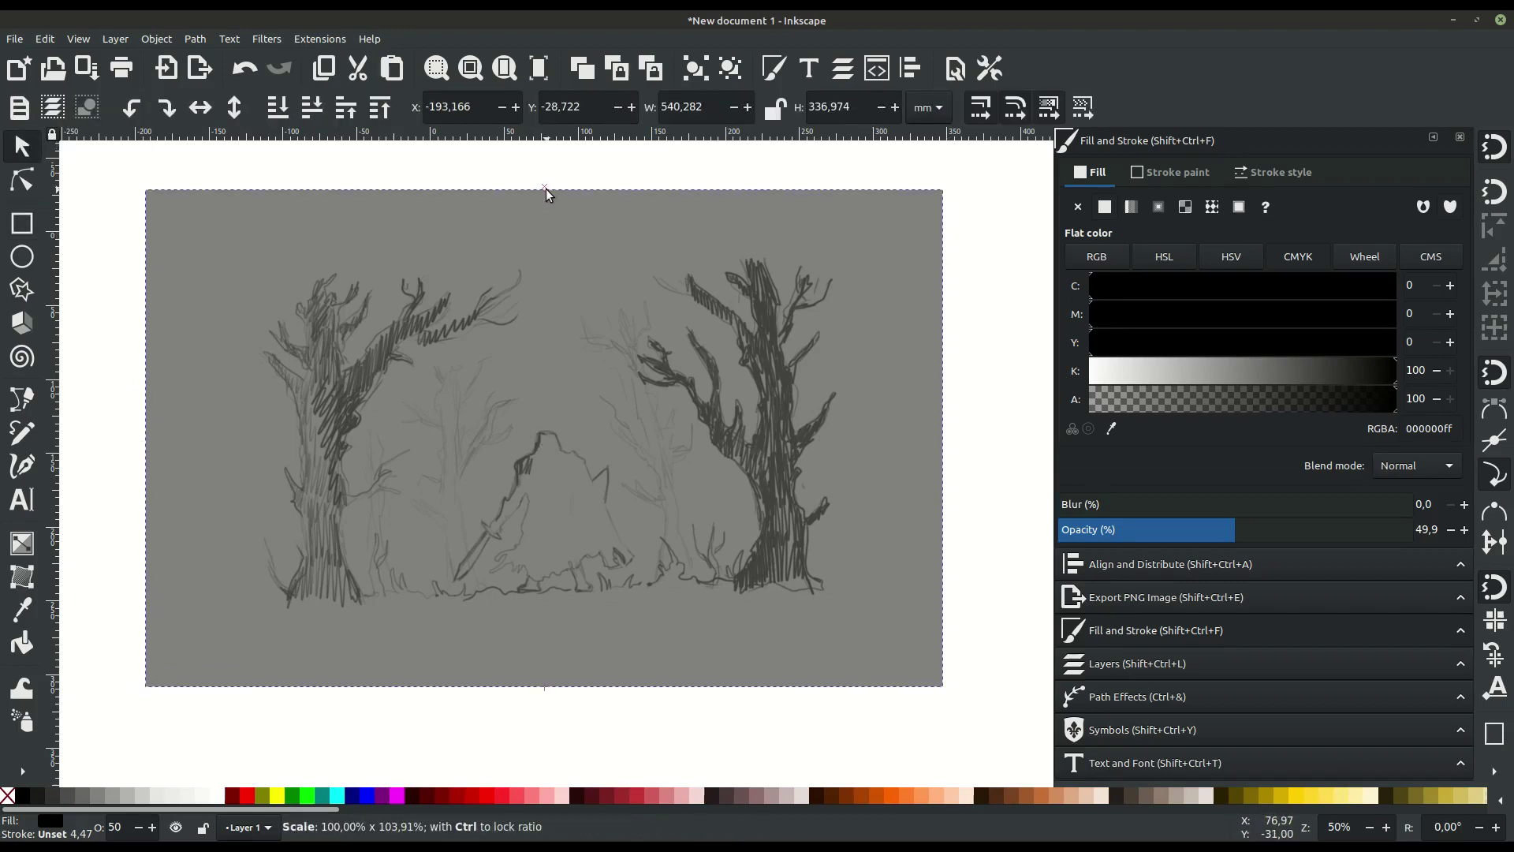
left_click_drag(142, 439, 92, 439)
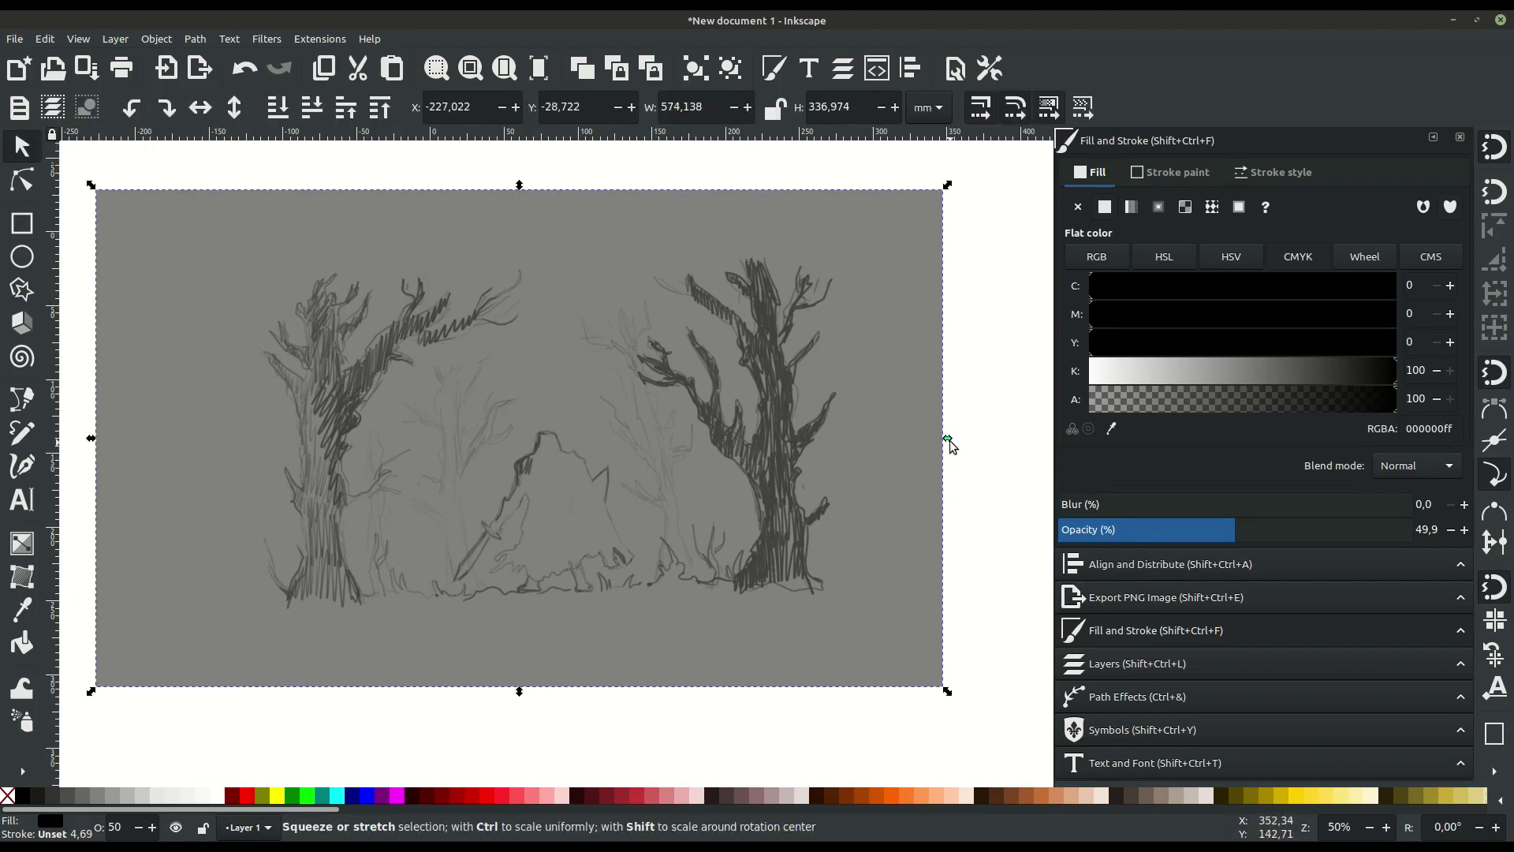
left_click_drag(949, 439, 973, 442)
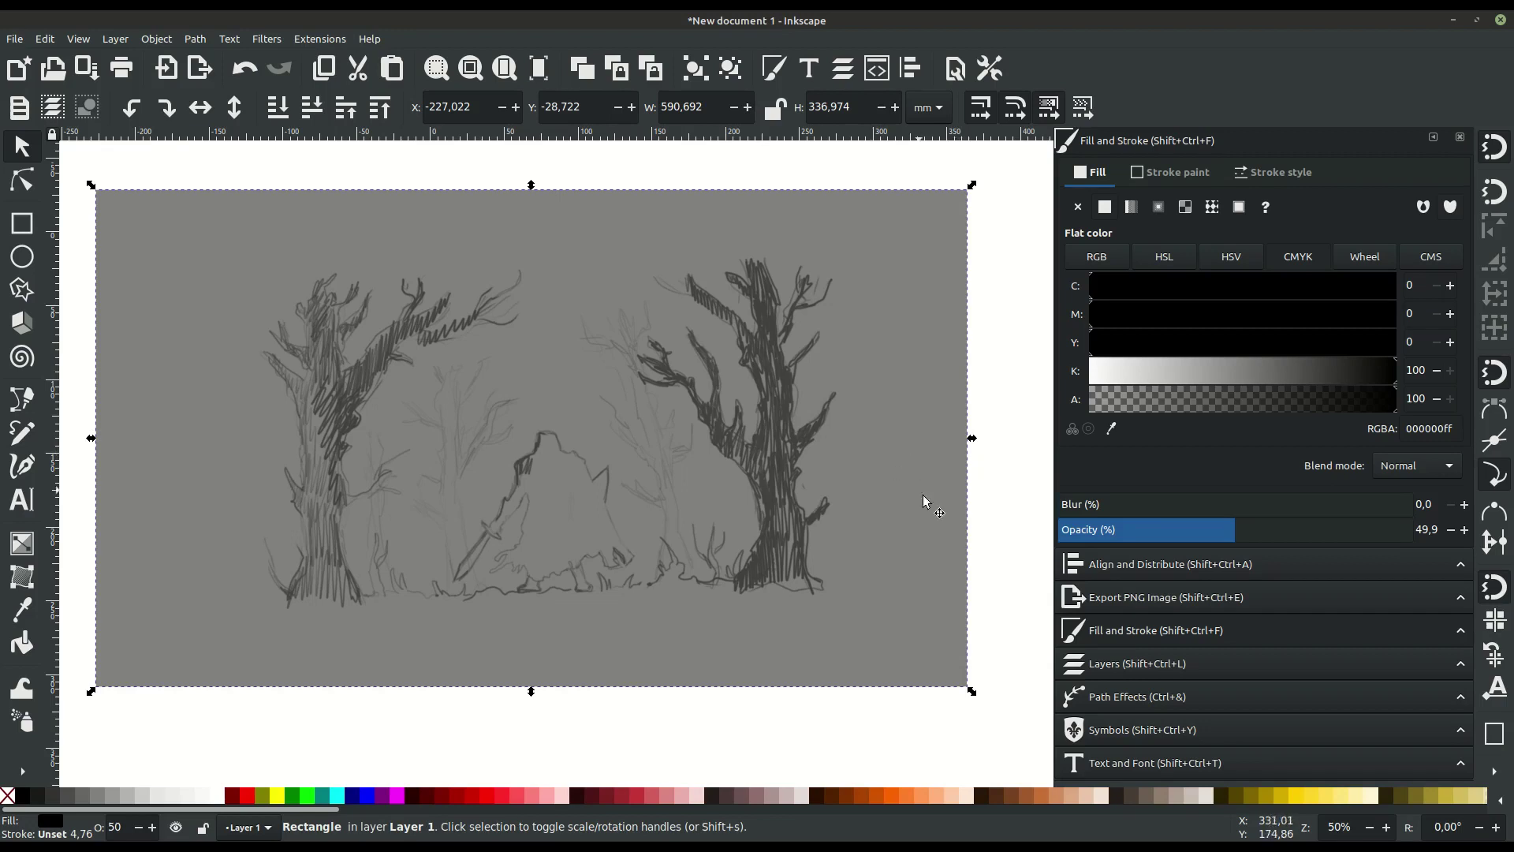
left_click_drag(1216, 534, 1189, 530)
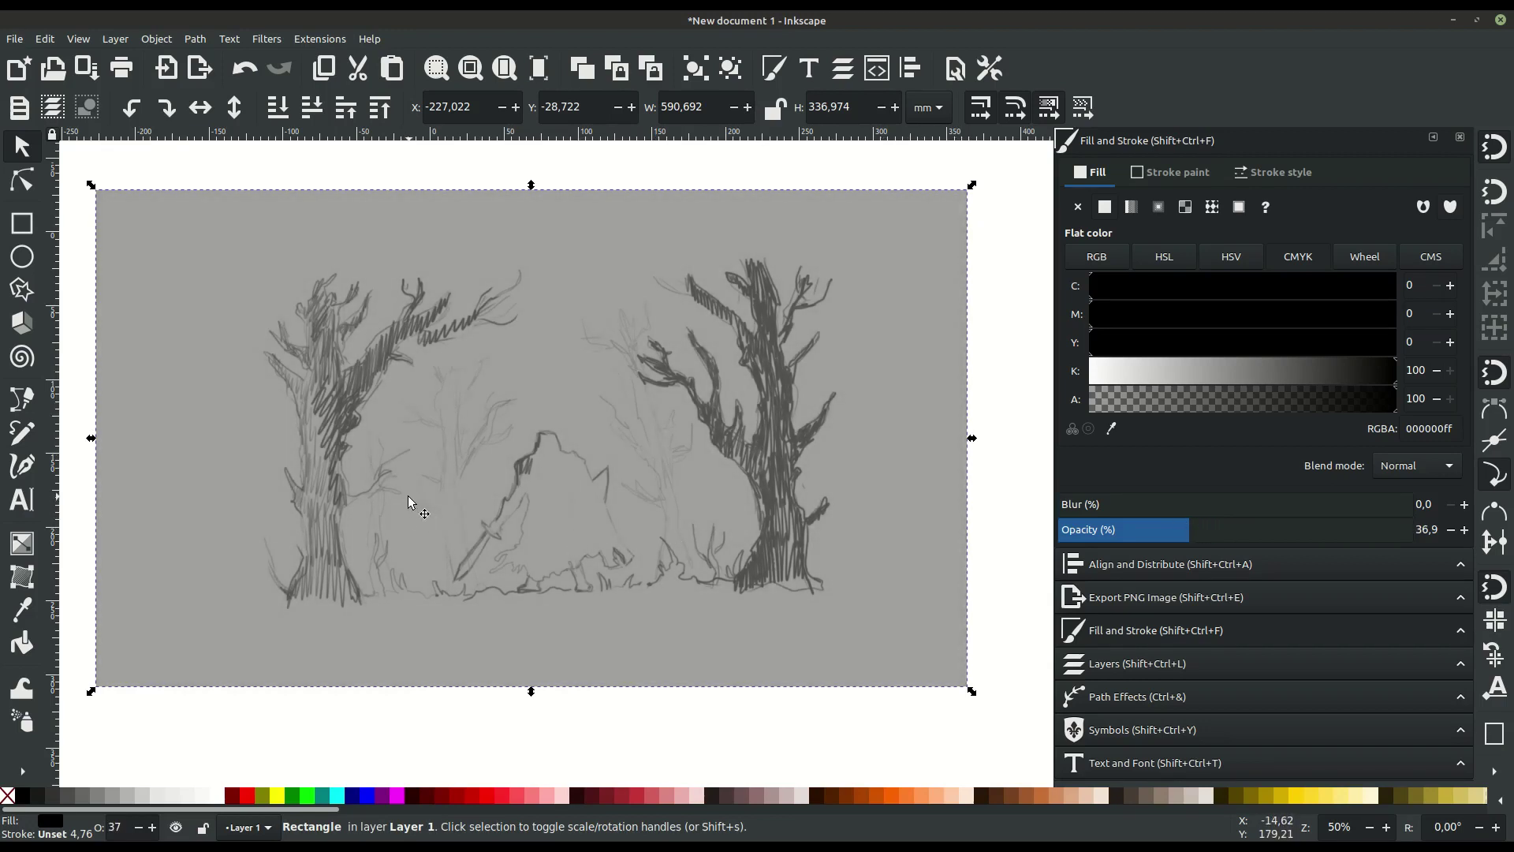
left_click(22, 399)
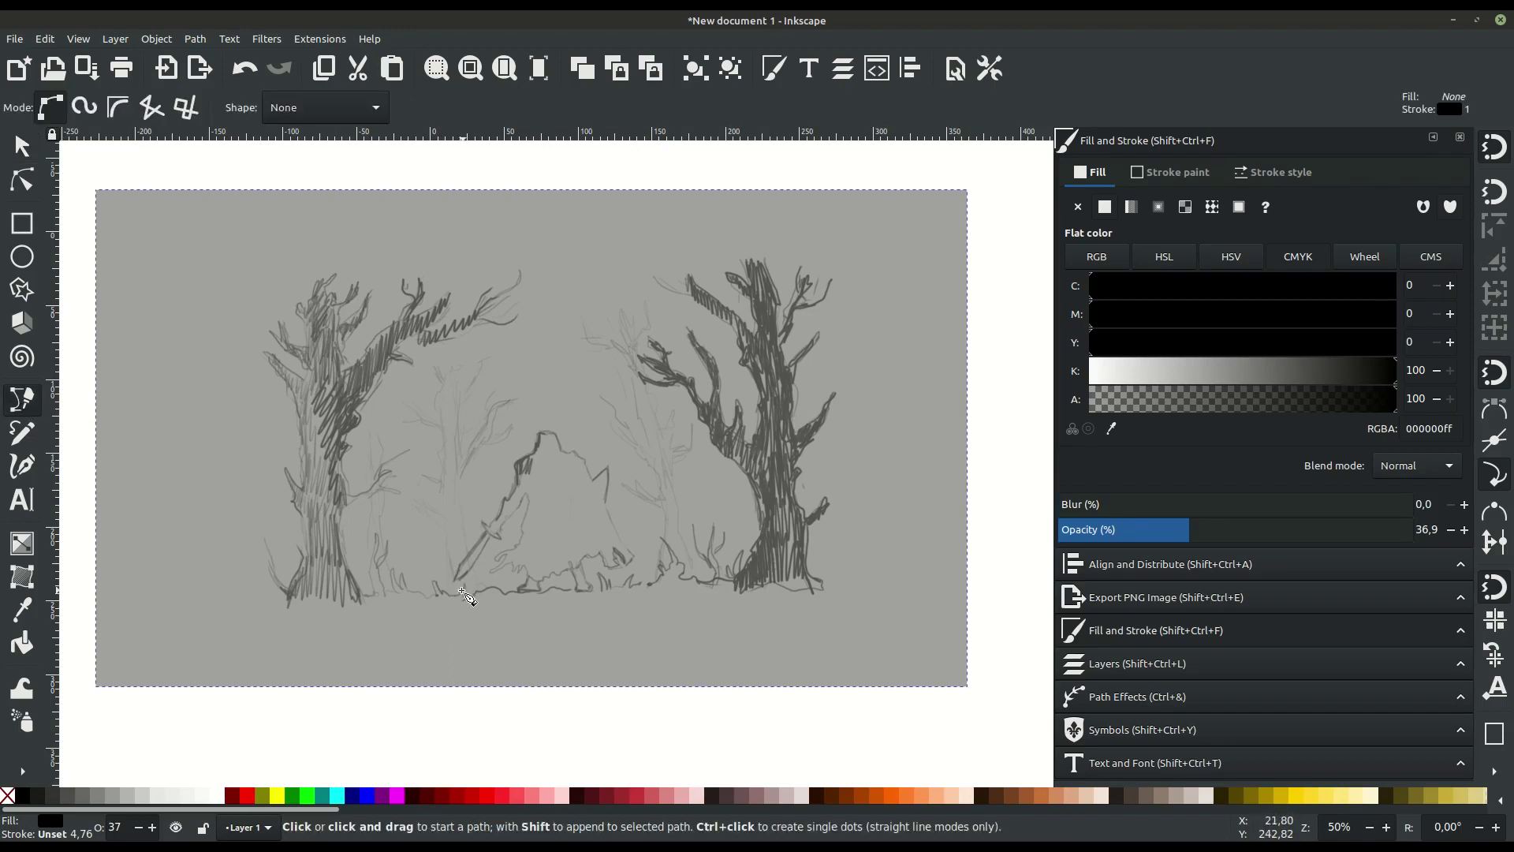
- Start the left tree outline at the trunk base and curve it up the trunk
scroll(442, 592, "up", 3, "ctrl")
scroll(370, 597, "left", 7)
scroll(371, 597, "up", 2)
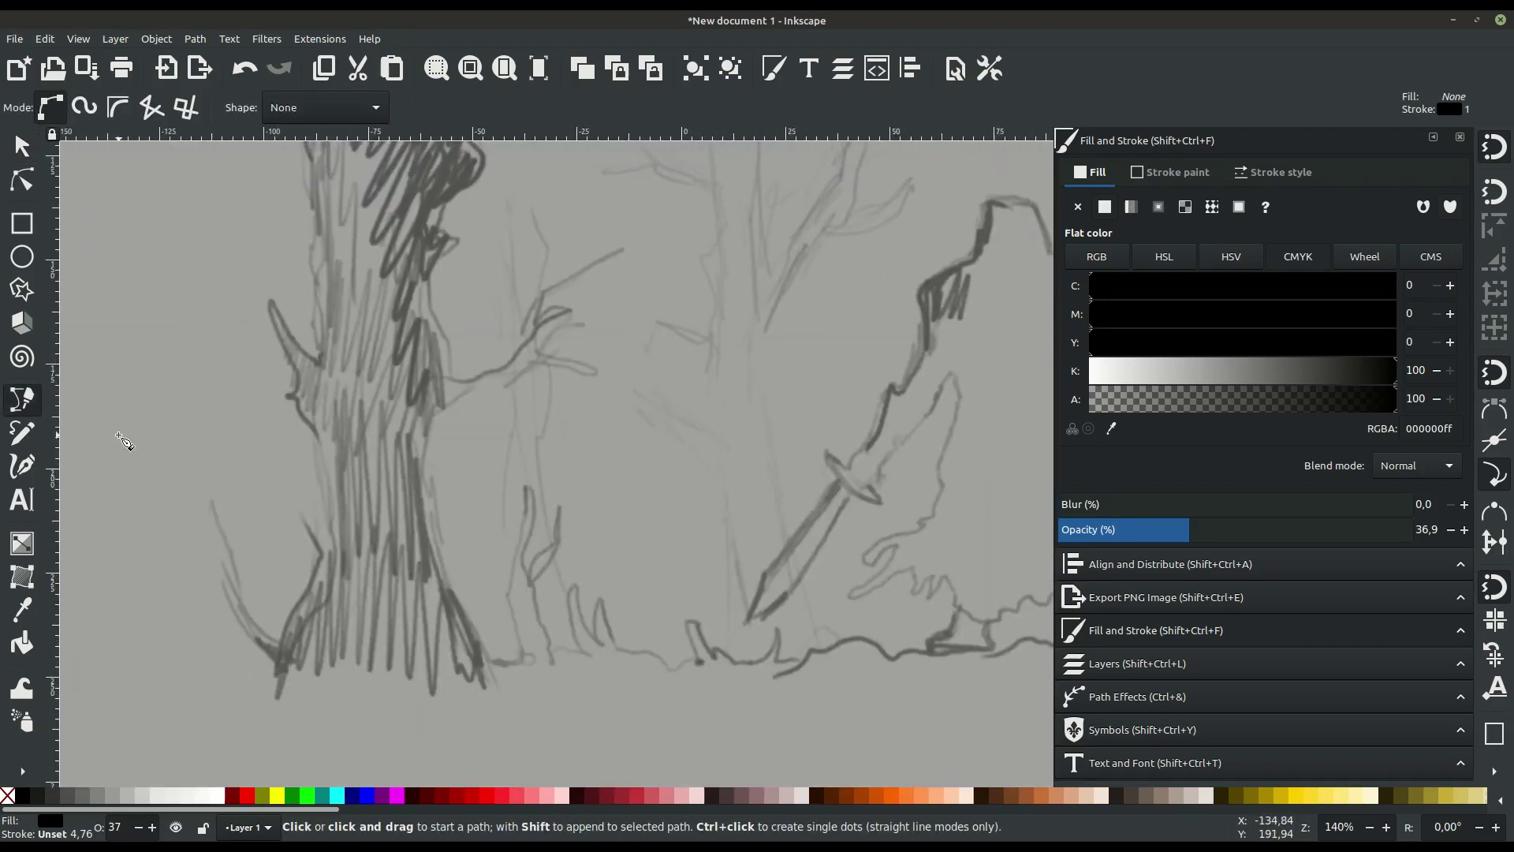
left_click_drag(124, 441, 181, 473)
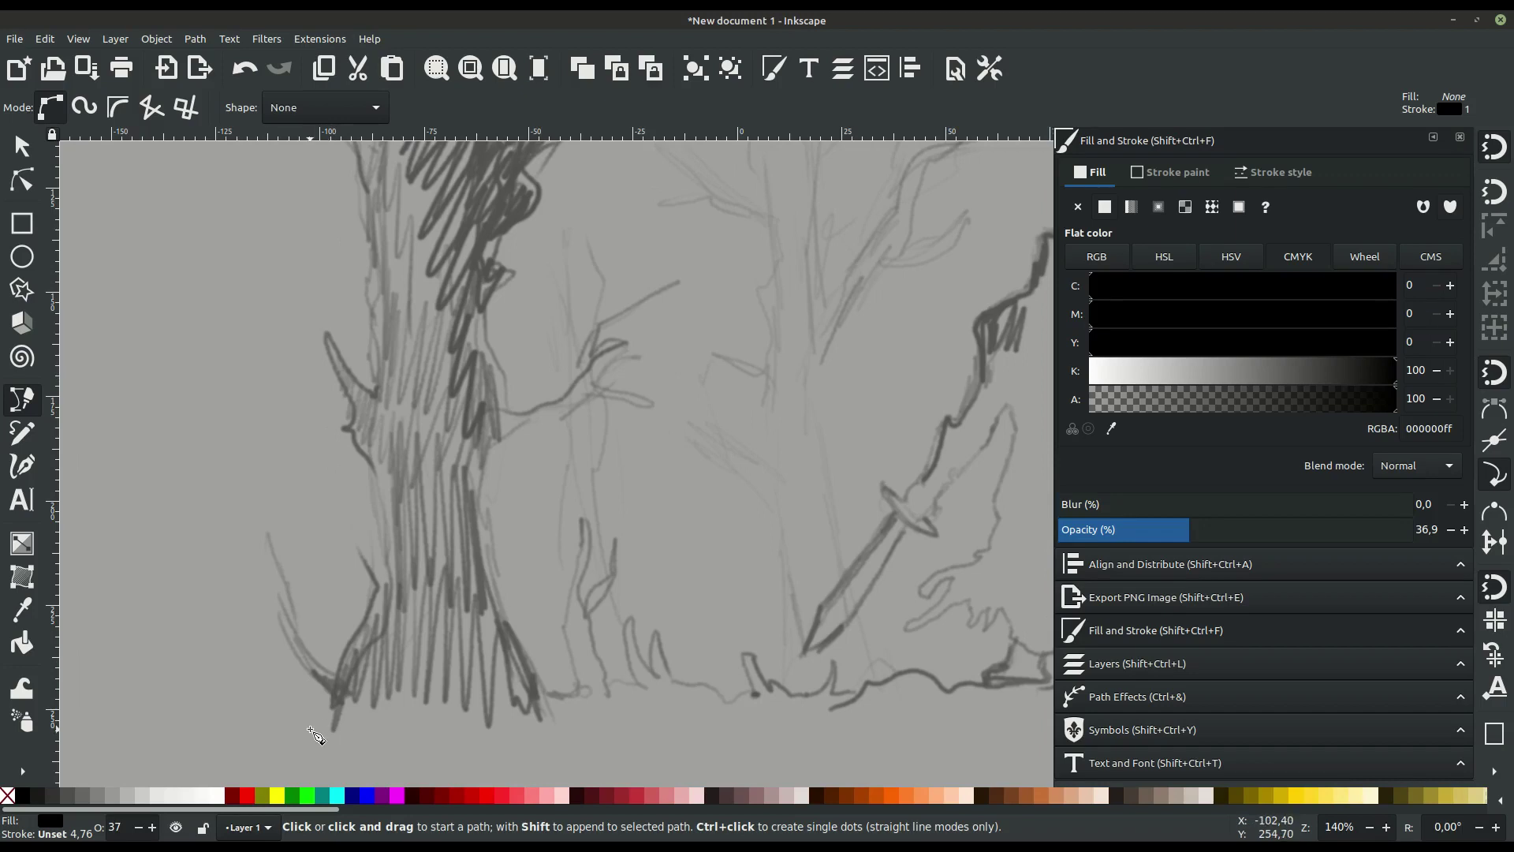
left_click_drag(316, 727, 306, 690)
left_click_drag(268, 601, 265, 545)
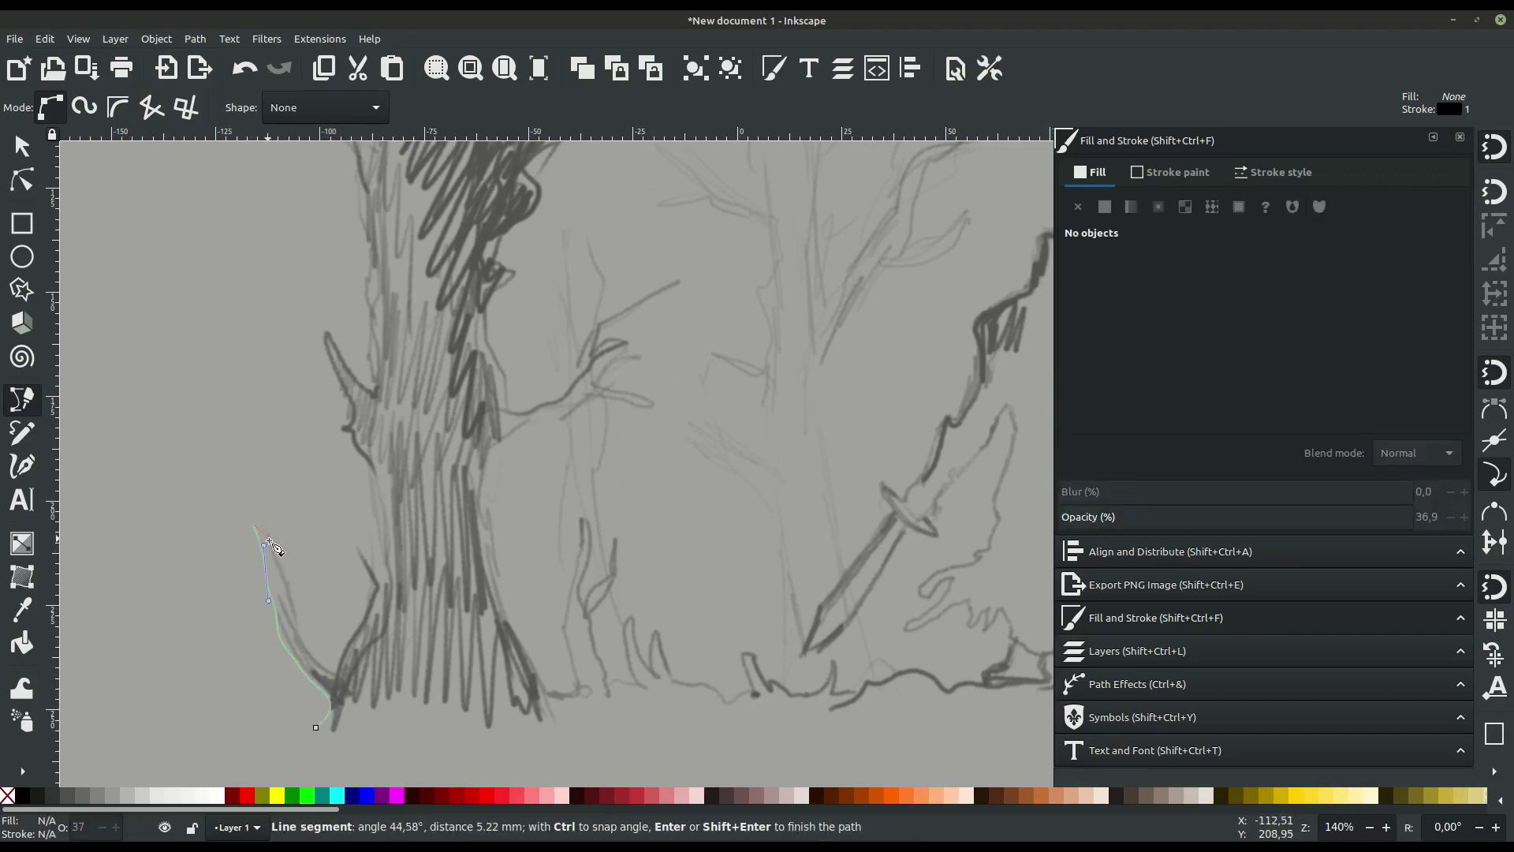
mouse_move(332, 658)
left_mouse_down()
mouse_move(373, 574)
mouse_move(380, 485)
left_mouse_up()
- Trace outline nodes up the left edge of the trunk
left_click(355, 527)
left_click(350, 426)
left_click(333, 351)
left_click(305, 320)
left_click(372, 369)
scroll(375, 292, "up", 2)
left_click(360, 289)
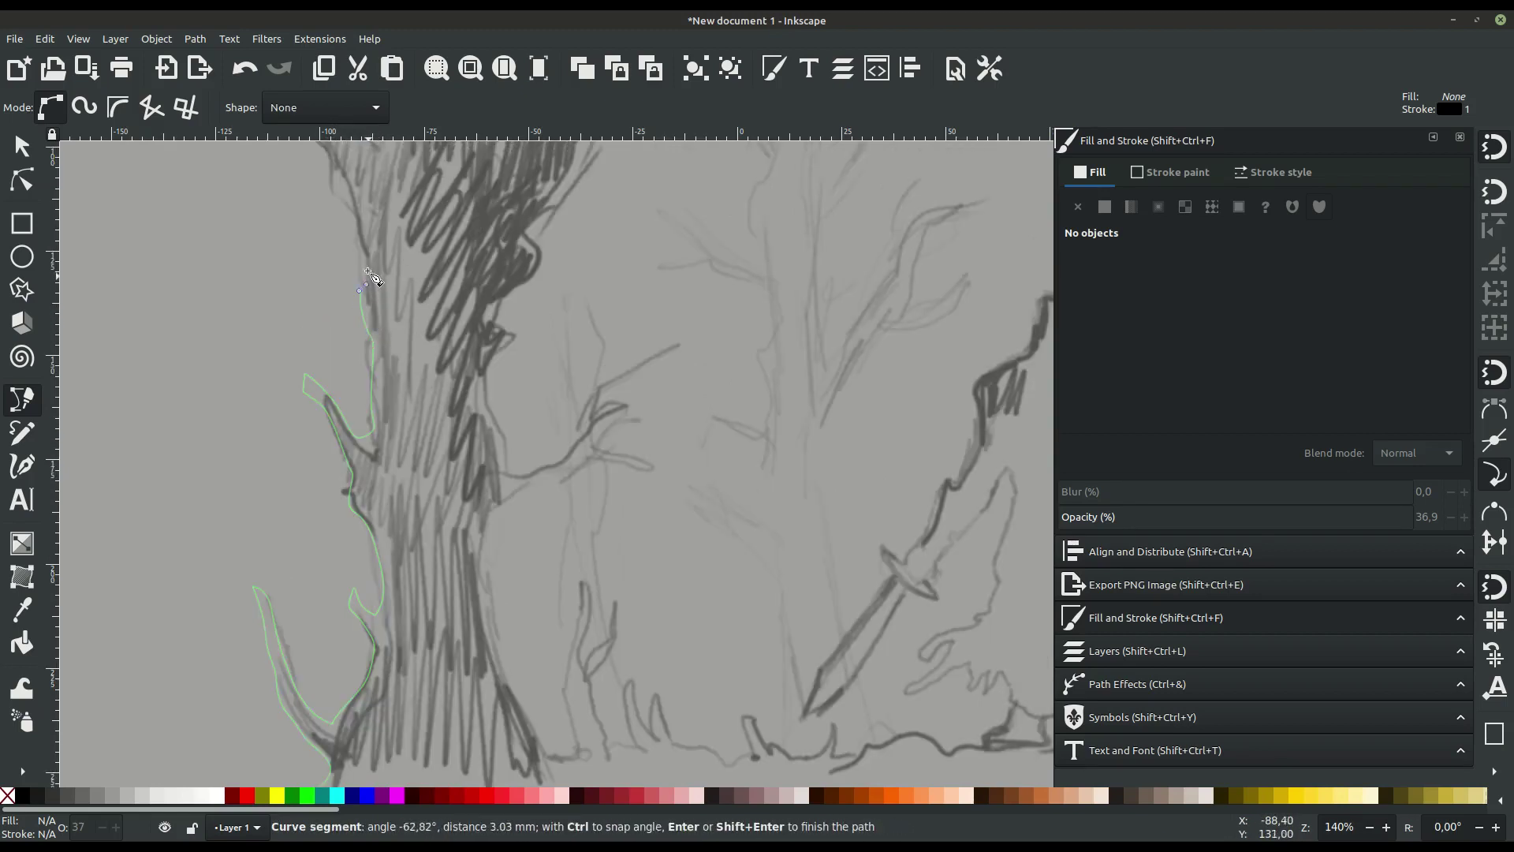
scroll(363, 284, "up", 7)
left_click(271, 305)
- Outline the upper-left branch edge and its branch tips
left_click(240, 276)
left_click(321, 337)
left_click_drag(365, 308, 363, 309)
left_click_drag(282, 230, 229, 226)
left_click(176, 211)
left_click(149, 230)
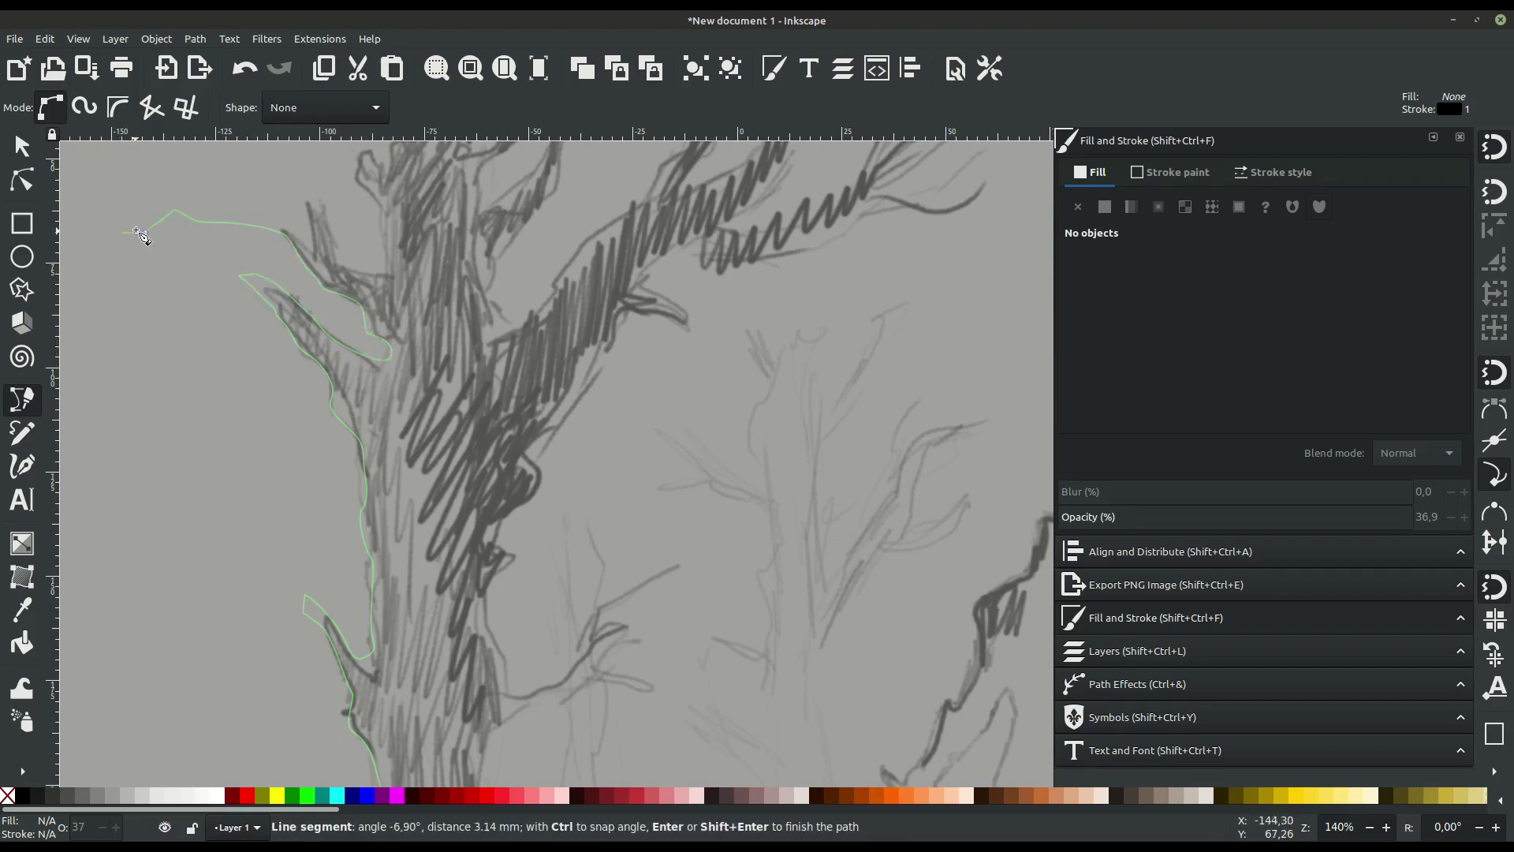
left_click(148, 181)
left_click(170, 191)
left_click(259, 212)
- Trace around the upper branch tips and back along the trunk edge
left_click(294, 182)
left_click(313, 236)
left_click(324, 189)
left_click(338, 259)
left_click(384, 268)
left_click(384, 215)
scroll(375, 213, "up", 6)
left_click(356, 369)
left_click(364, 340)
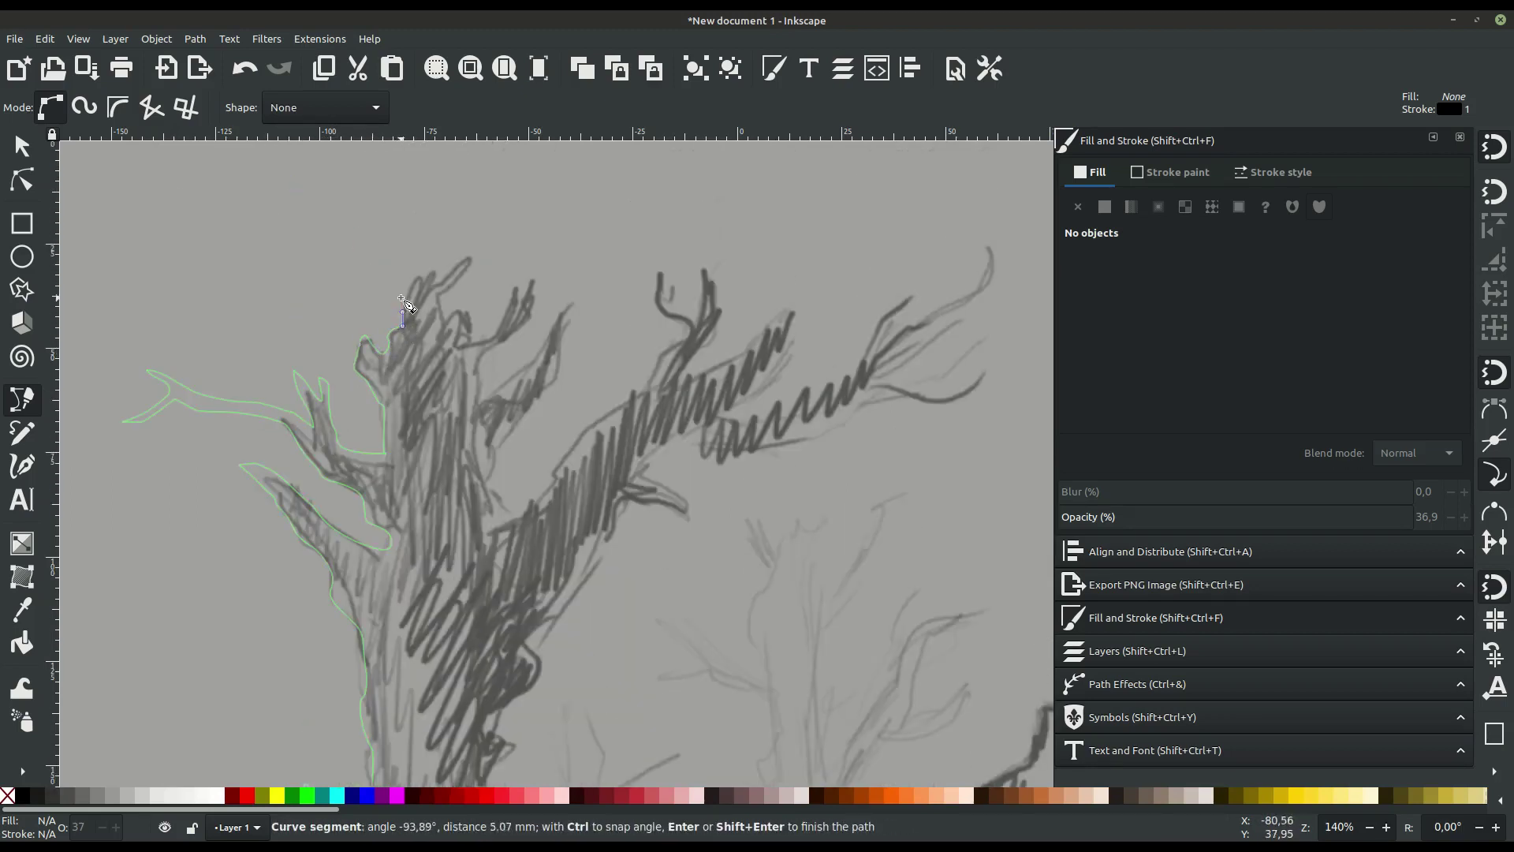
- Outline the next two branch tips and the notches between them
left_click(412, 239)
left_click(436, 236)
left_click(438, 276)
left_click(470, 339)
left_click(554, 269)
left_click(537, 309)
left_click(476, 403)
- Trace the following branch, then the long branch up to its tip
left_click(568, 305)
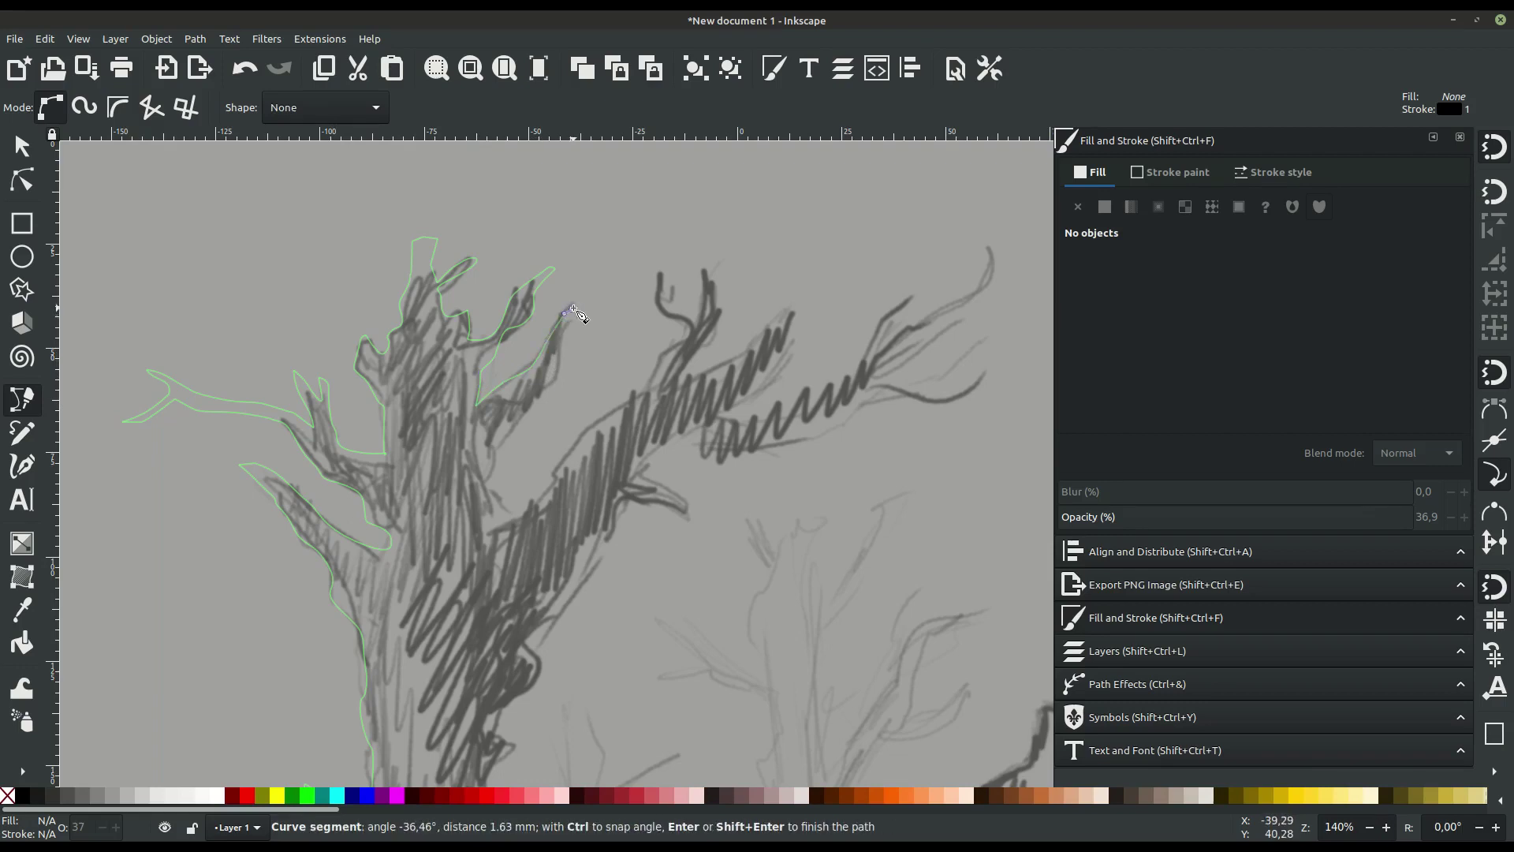
left_click(623, 247)
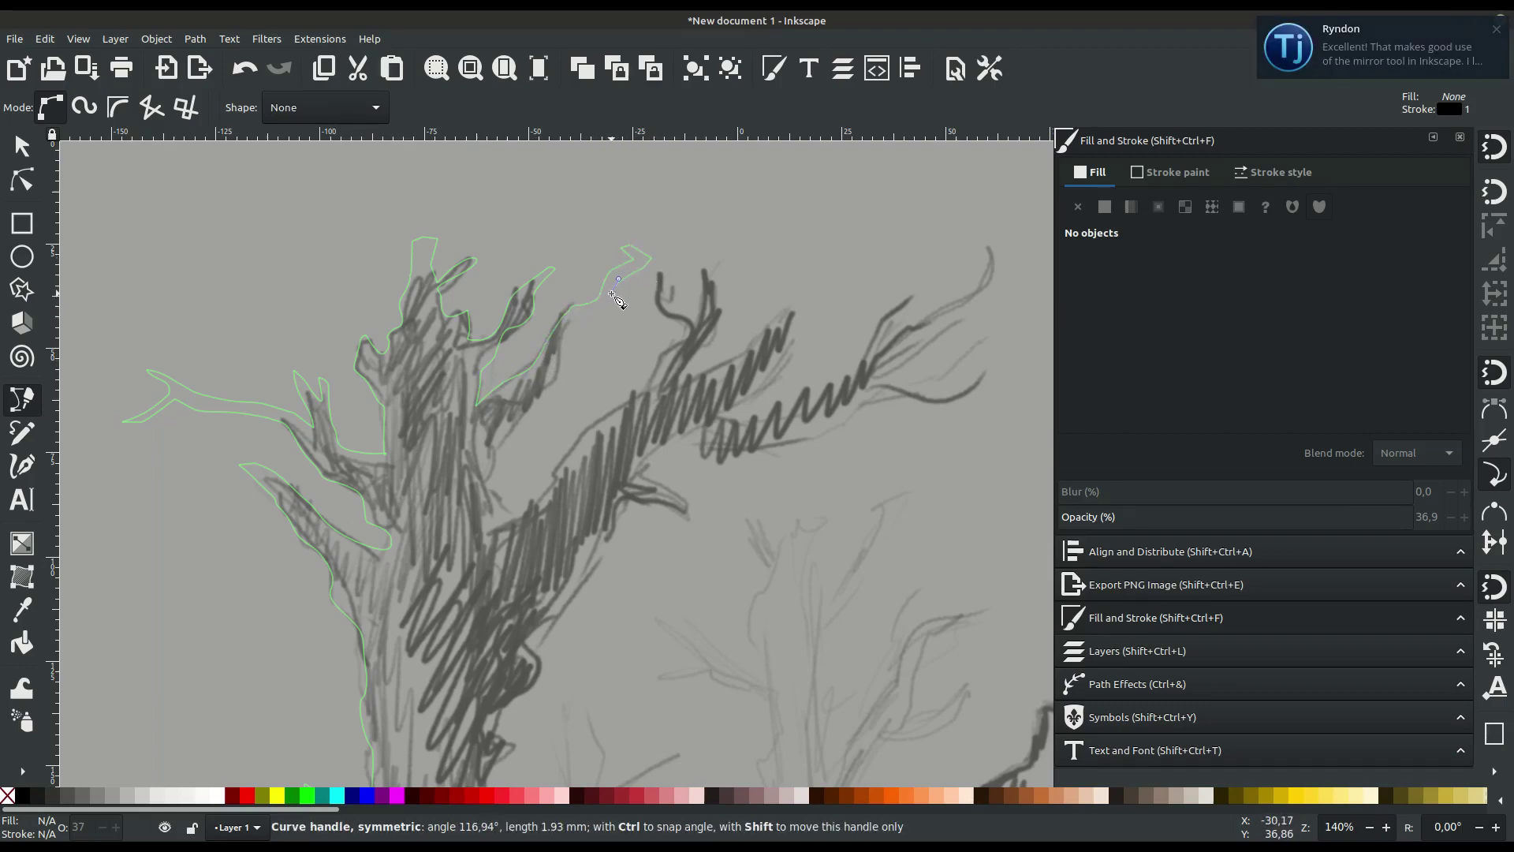
left_click(580, 331)
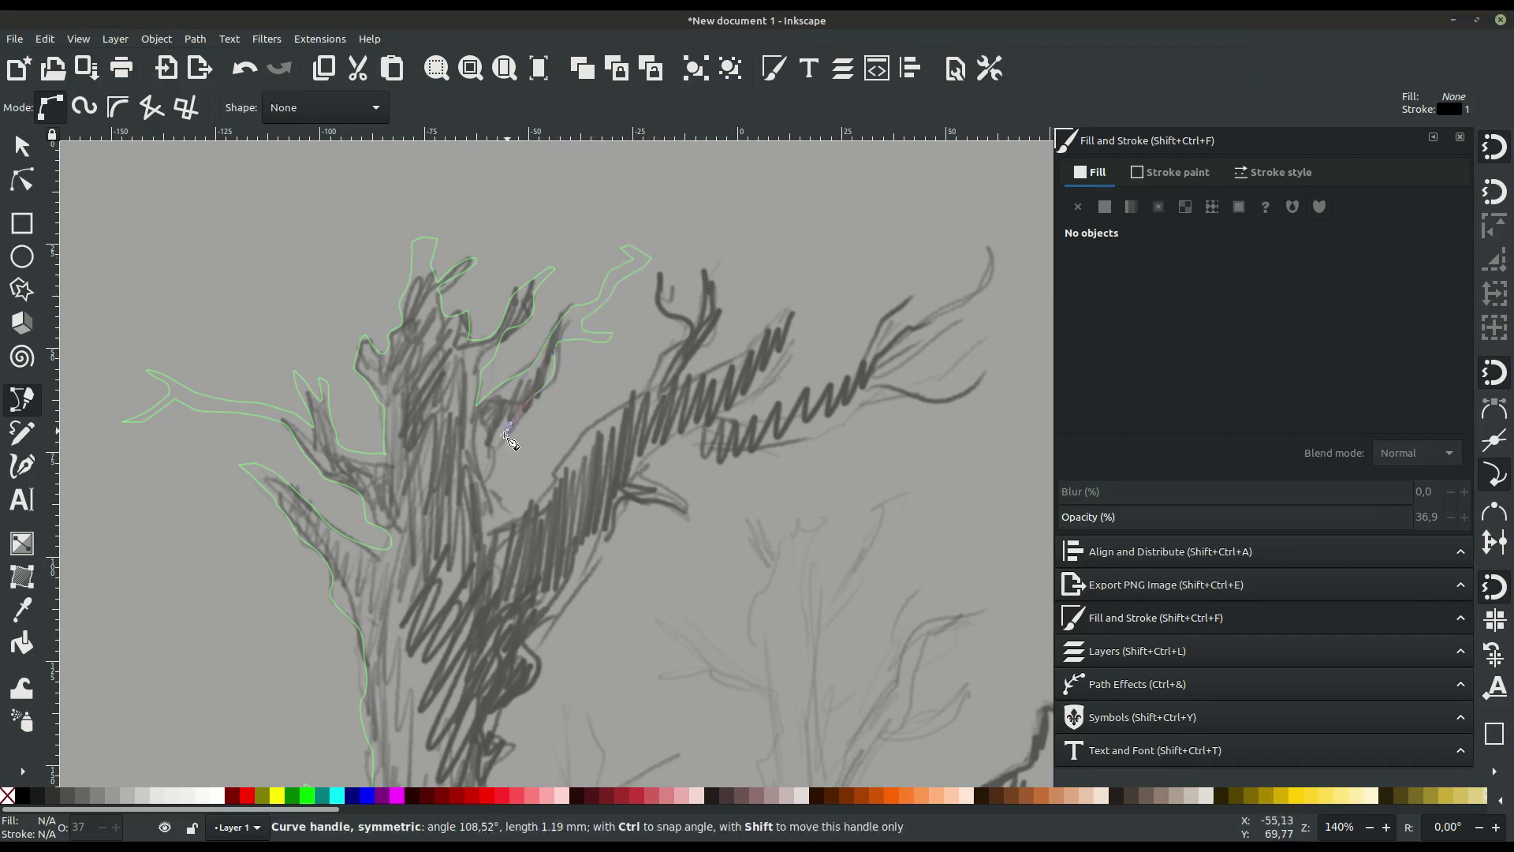
left_click(476, 541)
left_click(553, 477)
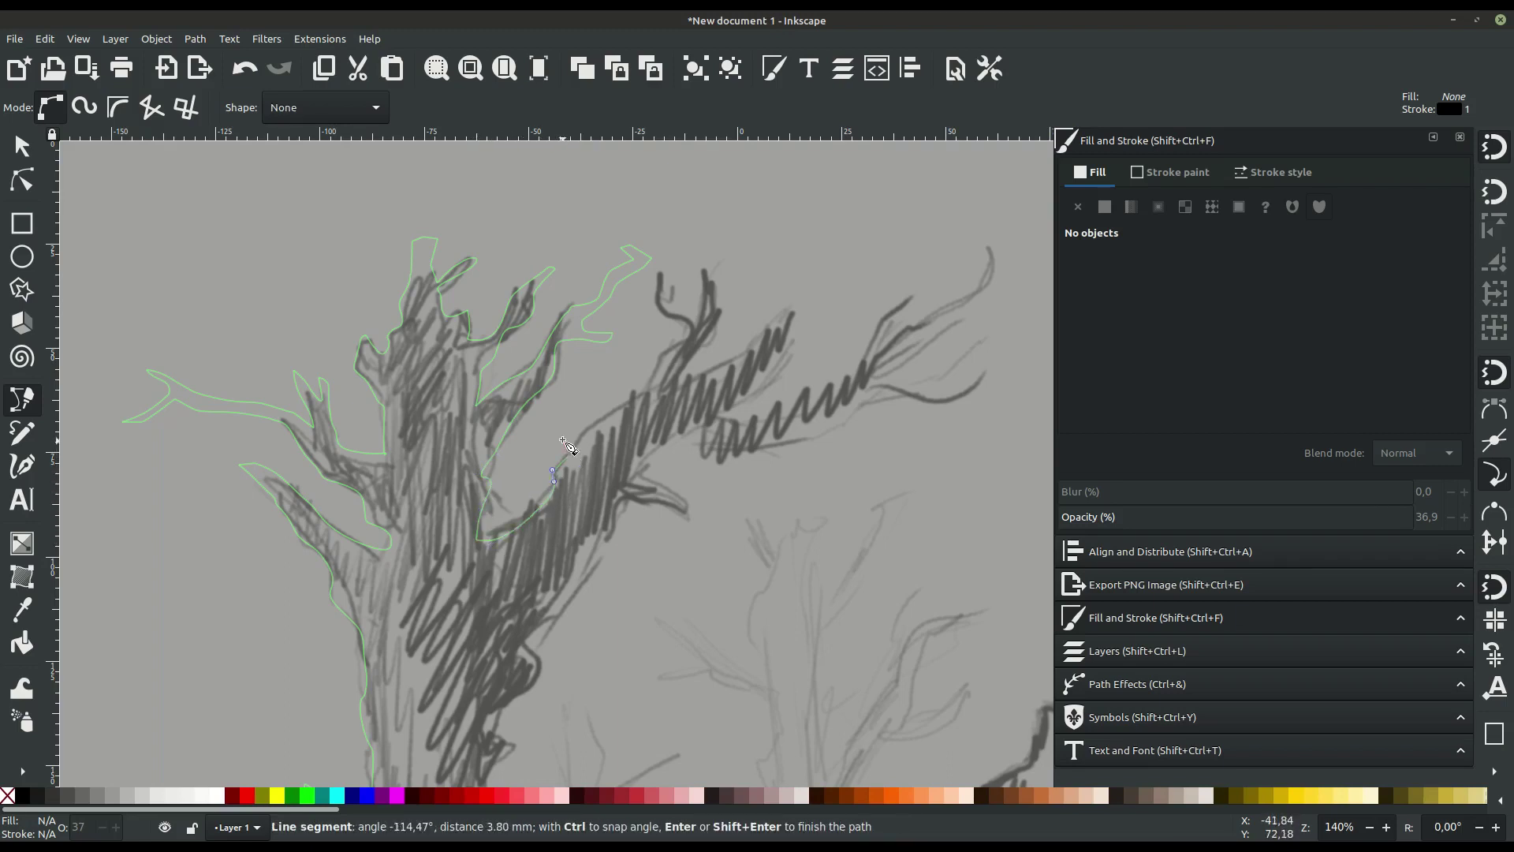
left_click(618, 371)
left_click(662, 273)
left_click(673, 298)
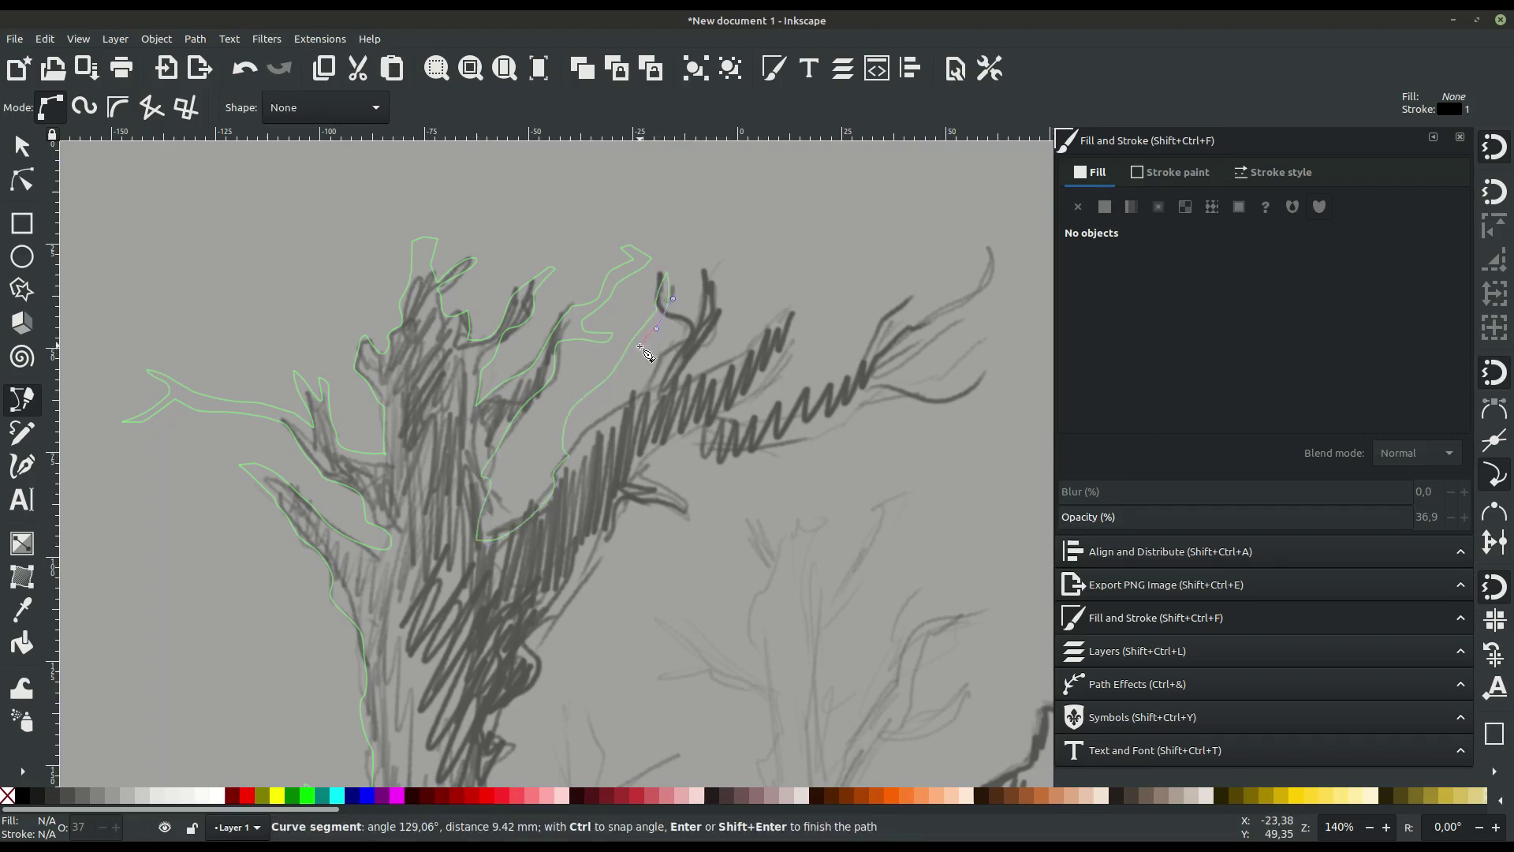
- Curve the outline along the branch edge out toward the far branch tip
left_click_drag(608, 404, 623, 391)
left_click(700, 269)
left_click(702, 325)
mouse_move(777, 222)
left_mouse_down()
mouse_move(756, 274)
mouse_move(826, 279)
left_mouse_up()
left_click(695, 371)
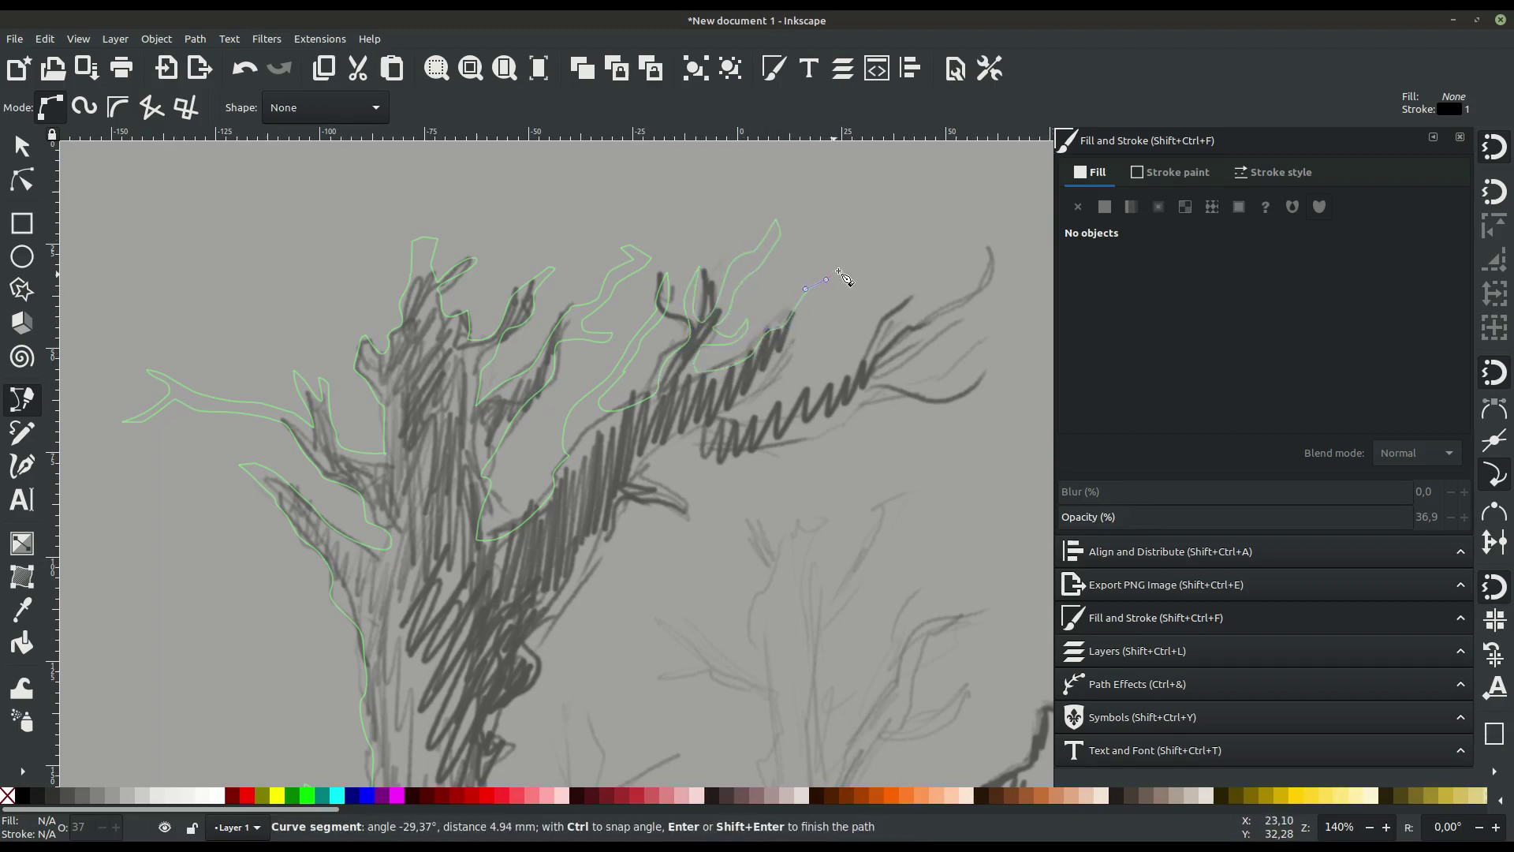
left_click_drag(803, 347, 805, 350)
left_click_drag(733, 420, 741, 414)
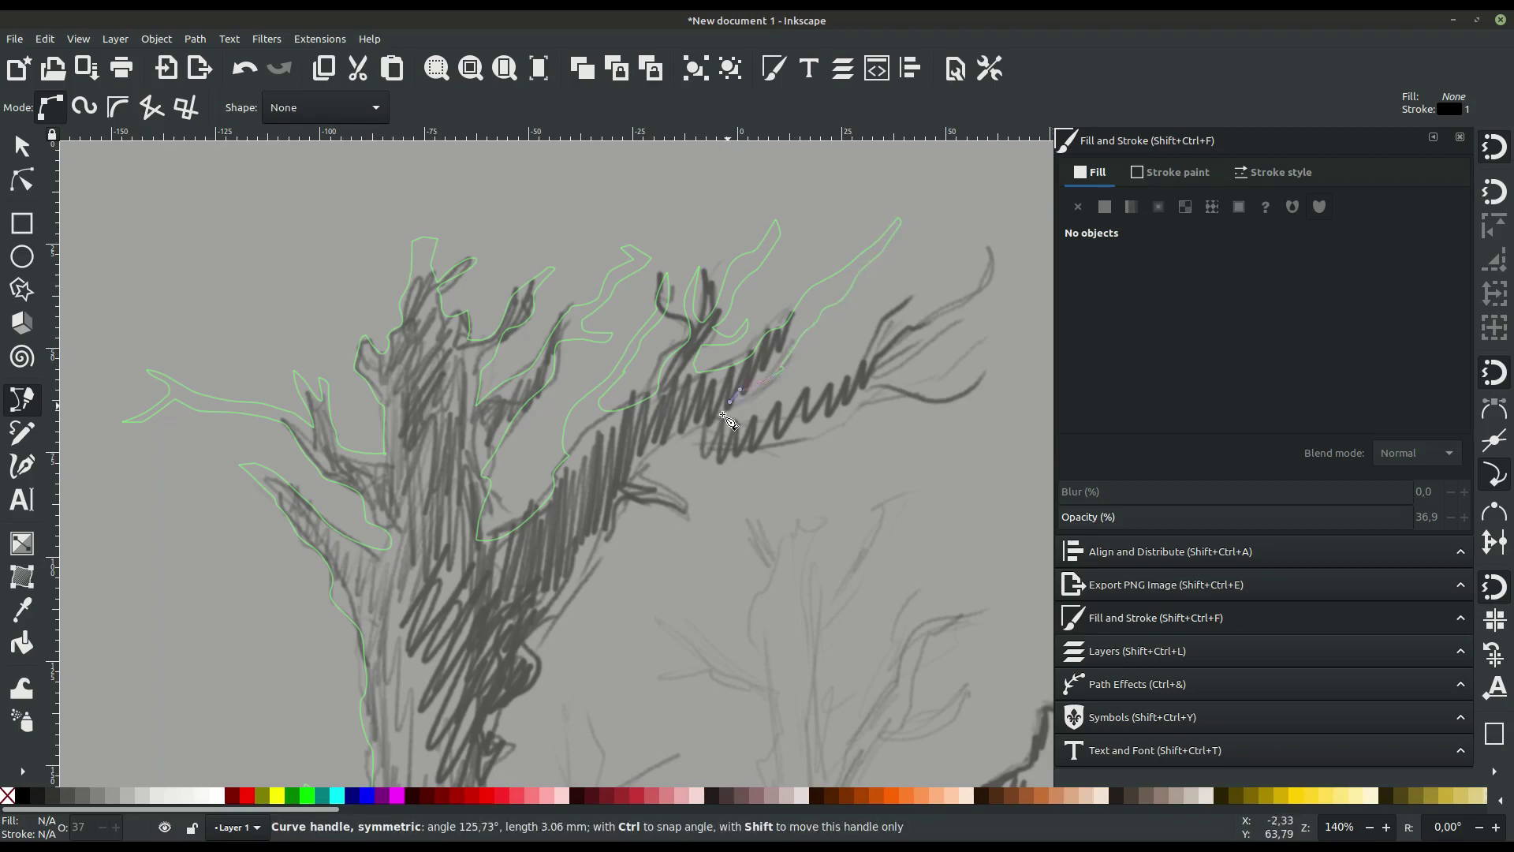
- Shape the far-right branch's pointed tip and trace back along its underside
left_click_drag(833, 354, 915, 324)
left_click_drag(984, 289, 965, 328)
left_click_drag(894, 369, 892, 377)
left_click(976, 379)
left_click(848, 406)
left_click(798, 439)
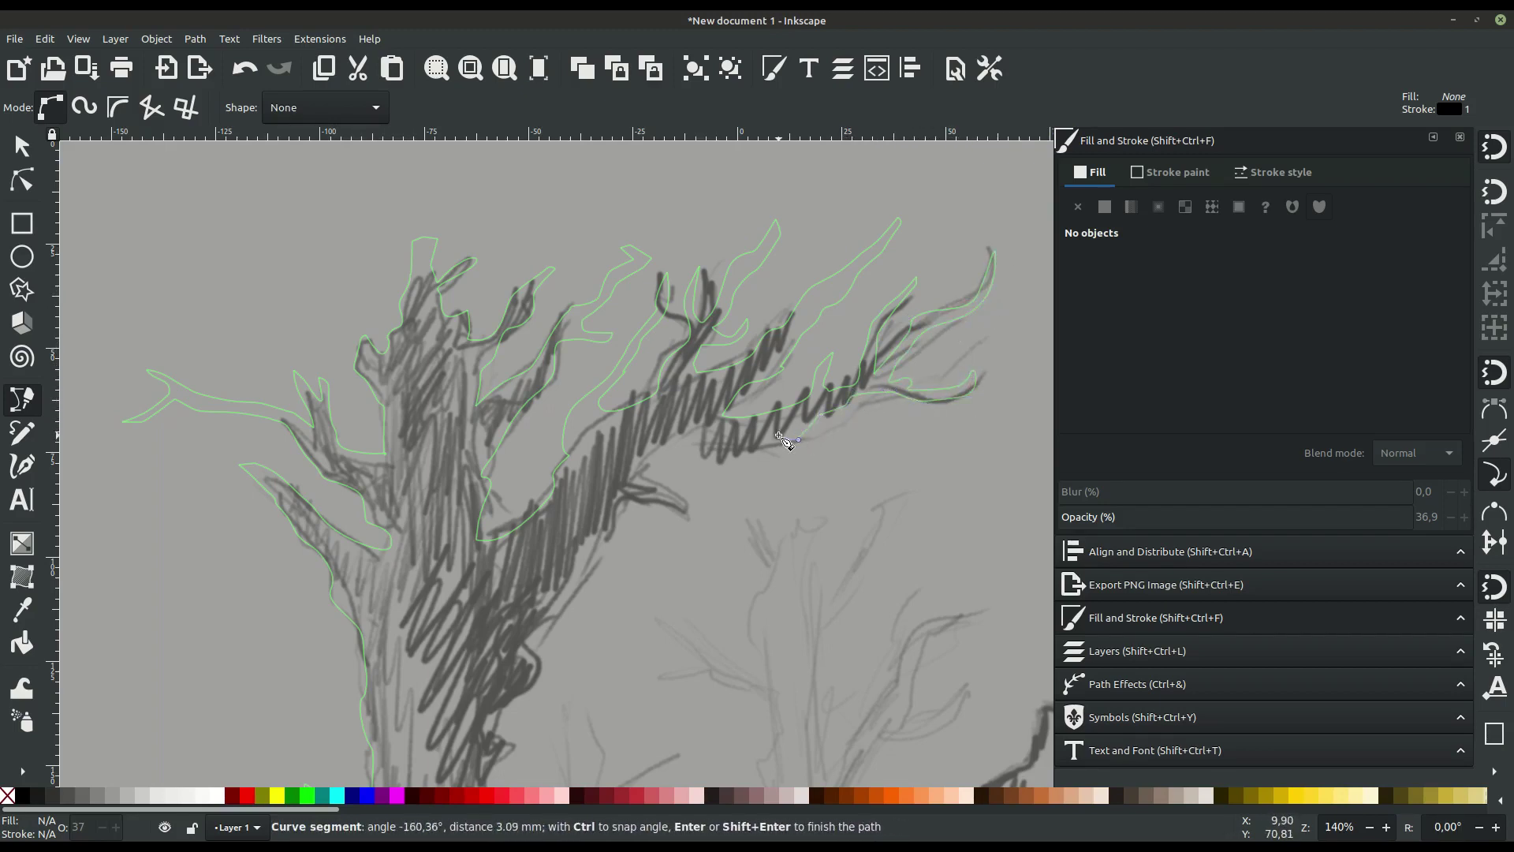
left_click_drag(699, 447, 697, 446)
scroll(565, 489, "down", 5)
- Trace around the lower branch and down the trunk
mouse_move(656, 321)
left_mouse_down()
mouse_move(680, 324)
mouse_move(643, 354)
left_mouse_up()
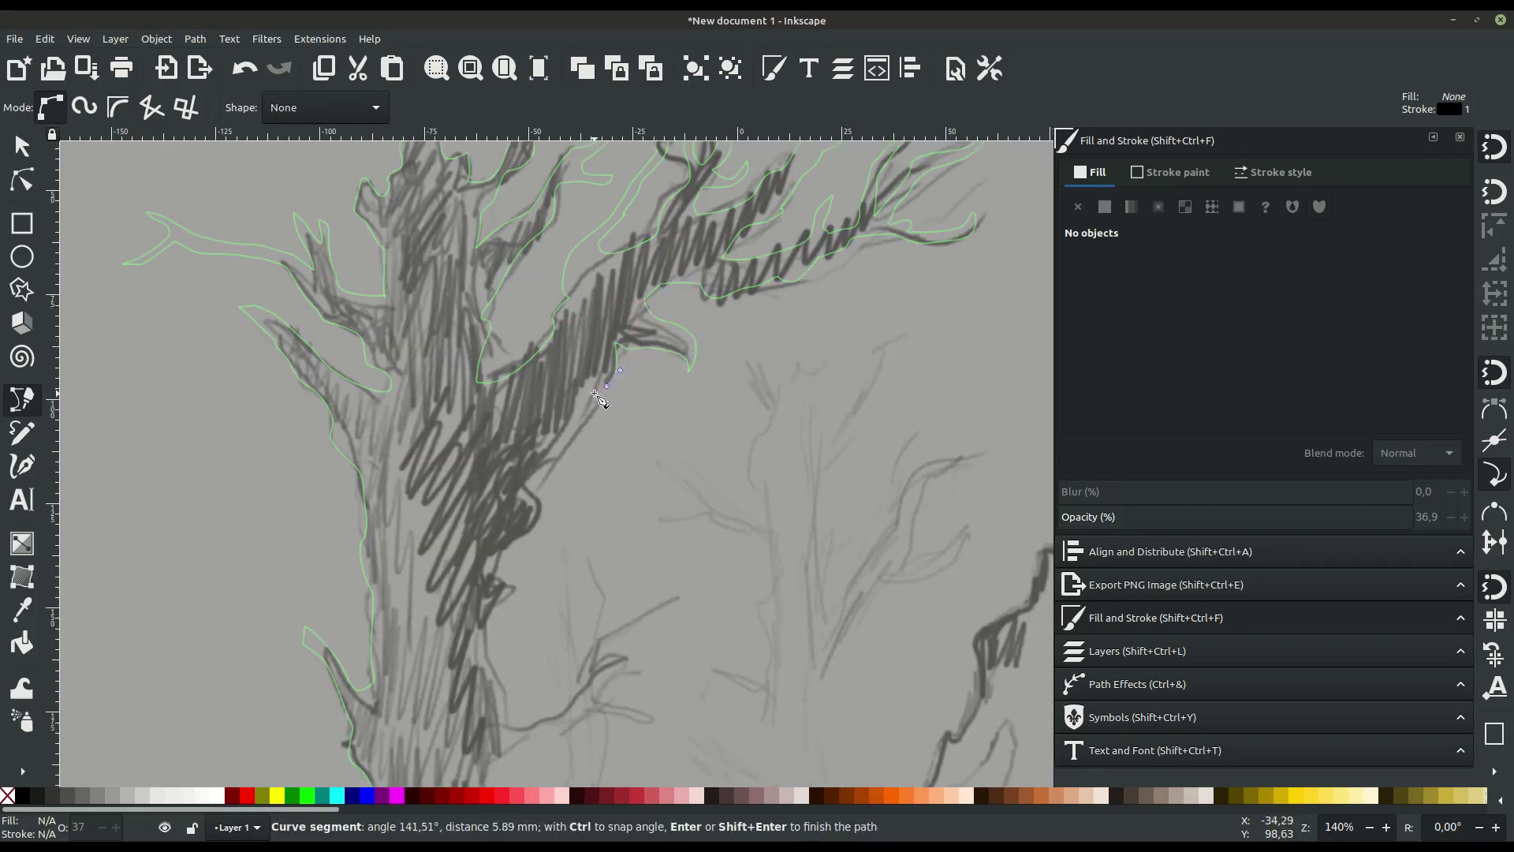
left_click(533, 473)
left_click(511, 587)
left_click_drag(498, 658, 510, 685)
scroll(557, 564, "down", 3)
scroll(560, 566, "down", 4)
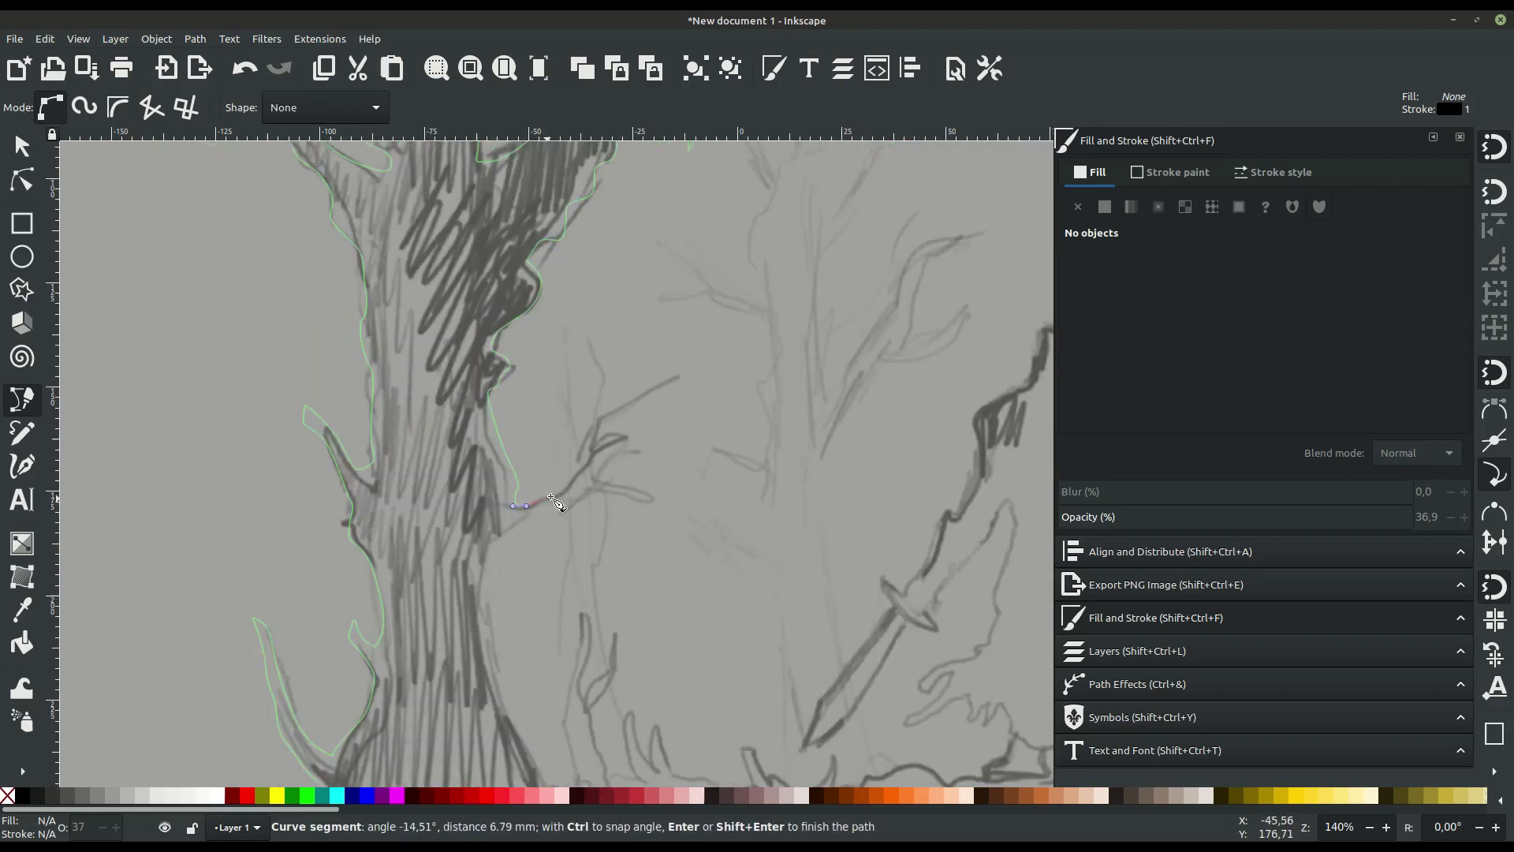
- Outline the small side branch's tip and fork, then reach the trunk base
left_click(643, 335)
left_click(621, 394)
left_click(669, 370)
left_click(652, 396)
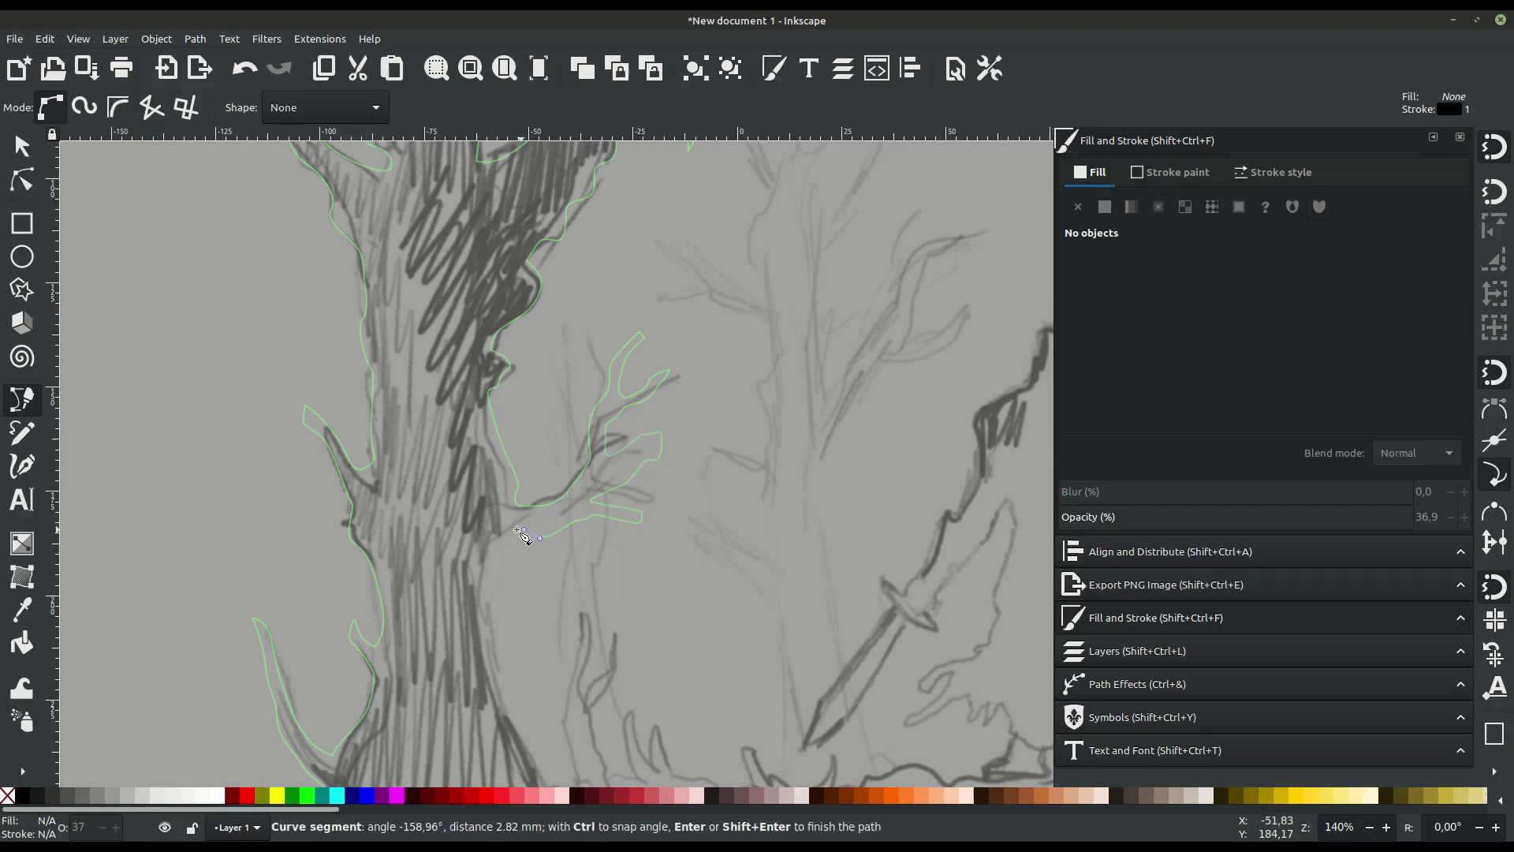
scroll(495, 621, "down", 4)
left_click(580, 666)
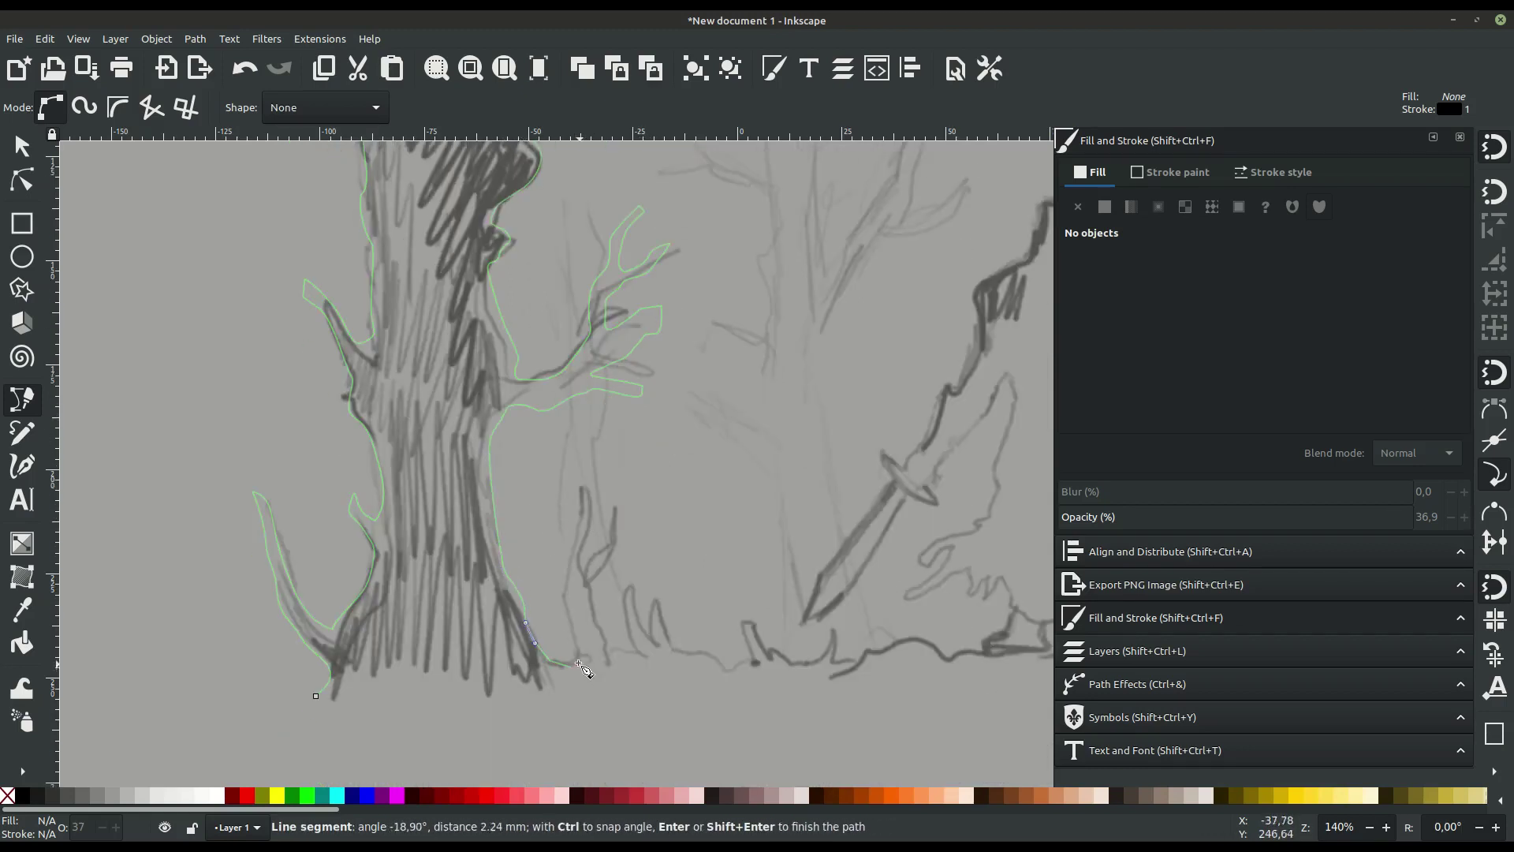
- Curve the outline around the shrub beside the trunk and the grass blades
left_click(539, 454)
left_click_drag(603, 478, 590, 503)
left_click_drag(613, 643, 658, 533)
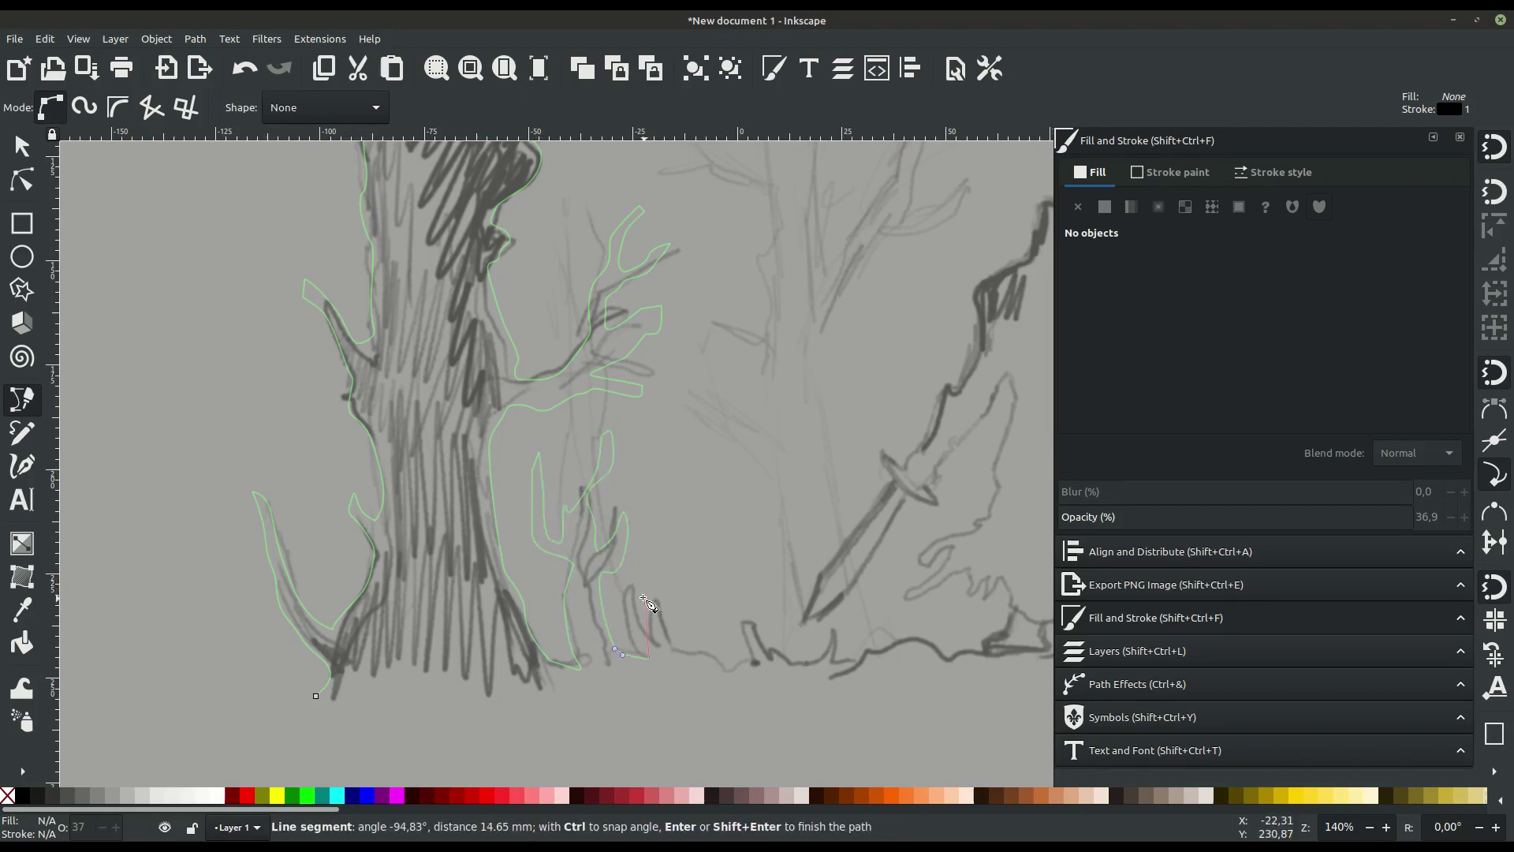
left_click_drag(647, 581, 686, 560)
left_click_drag(686, 653, 736, 667)
- Trace the ground line rightward with a series of nodes
left_click(743, 629)
left_click(791, 660)
left_click(833, 630)
left_click(828, 664)
scroll(710, 591, "down", 3)
scroll(671, 552, "right", 6)
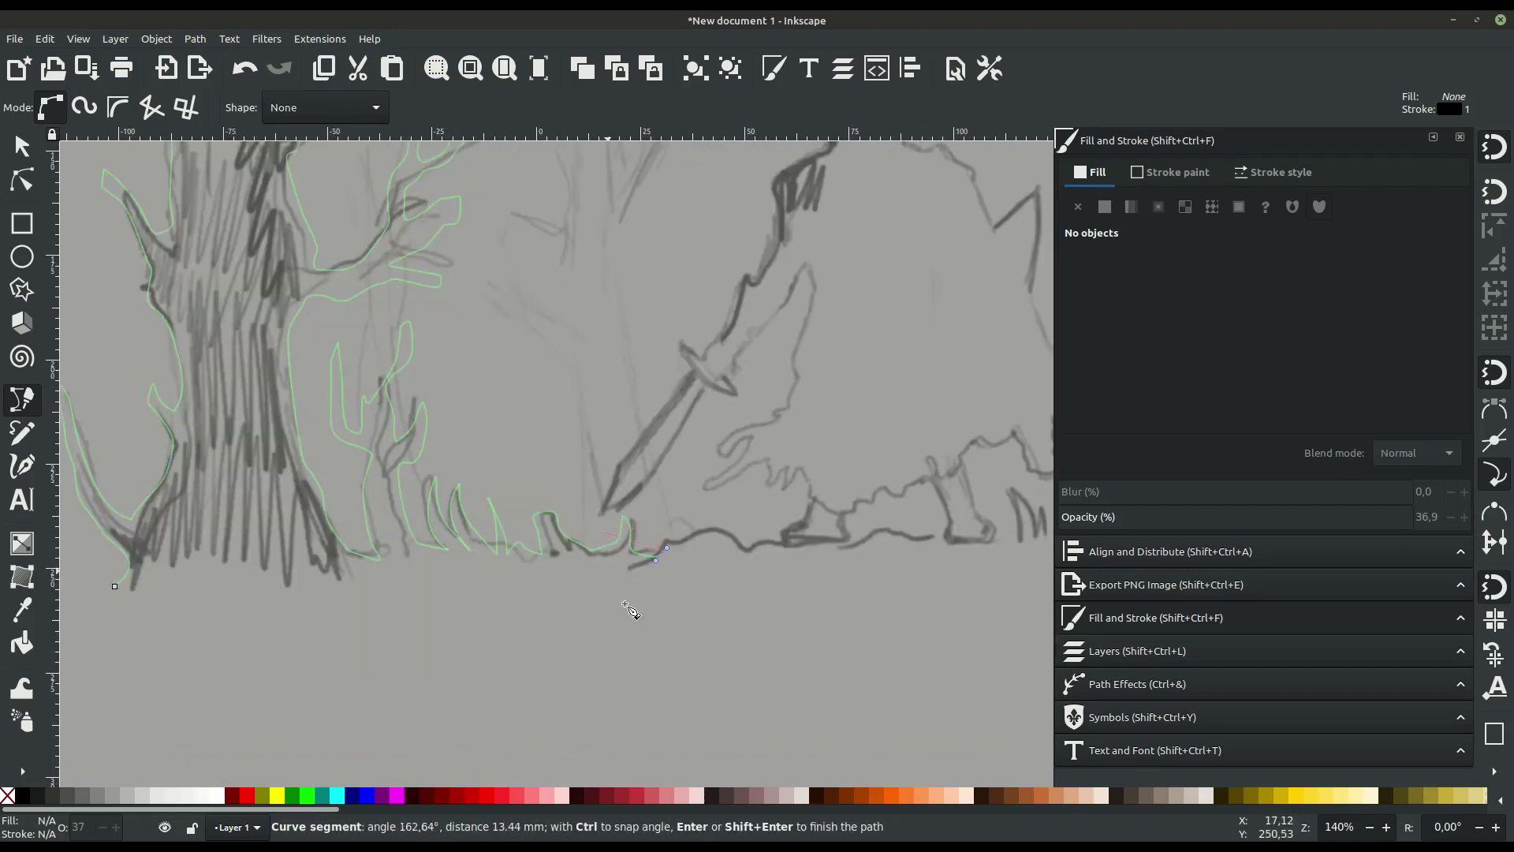
left_click(779, 548)
scroll(710, 568, "right", 5)
scroll(671, 576, "up", 1)
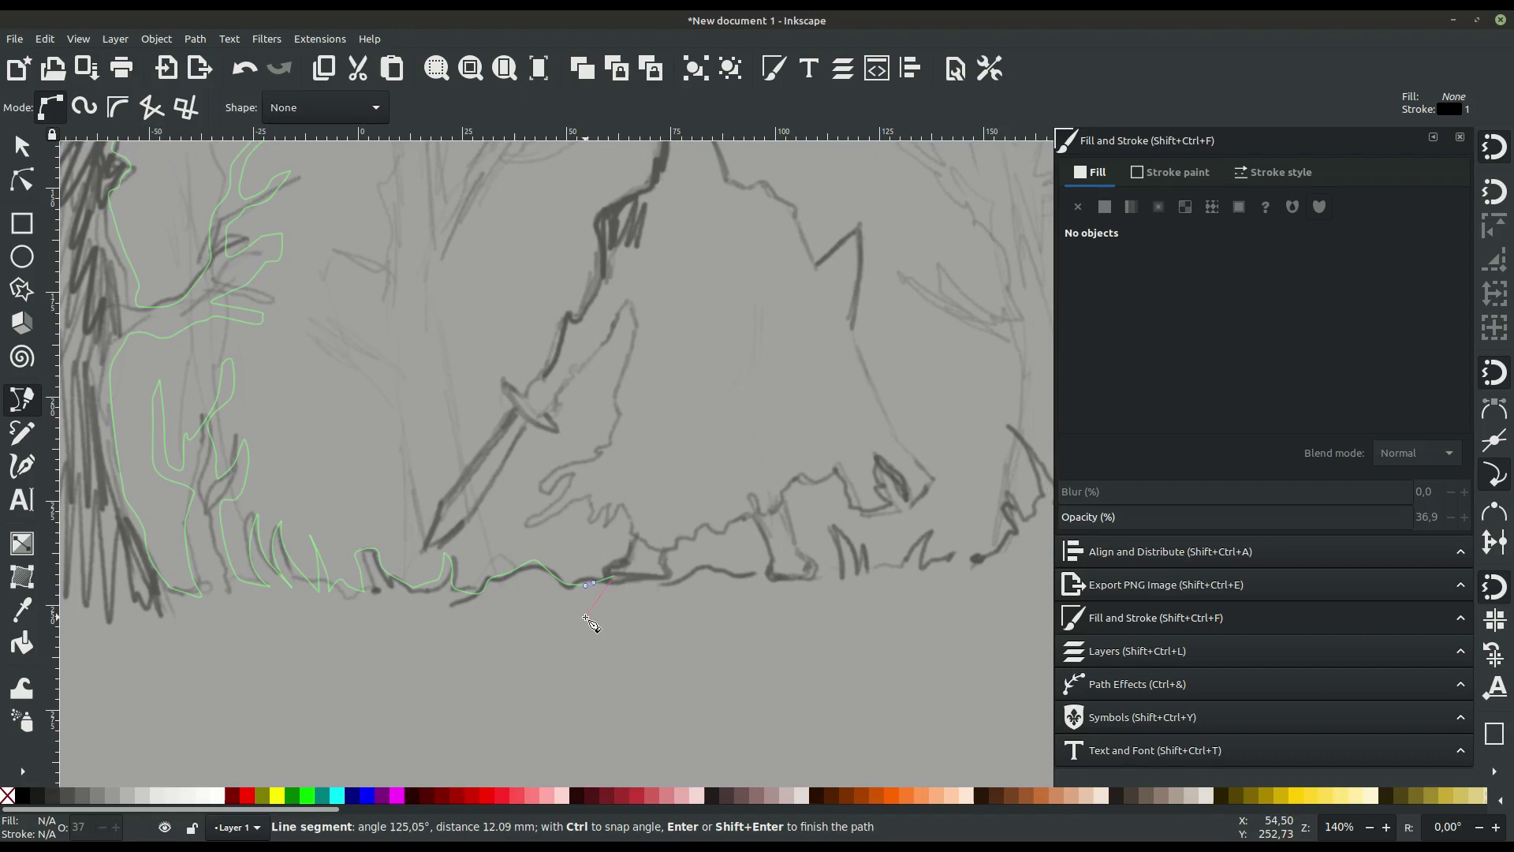
scroll(618, 580, "up", 1)
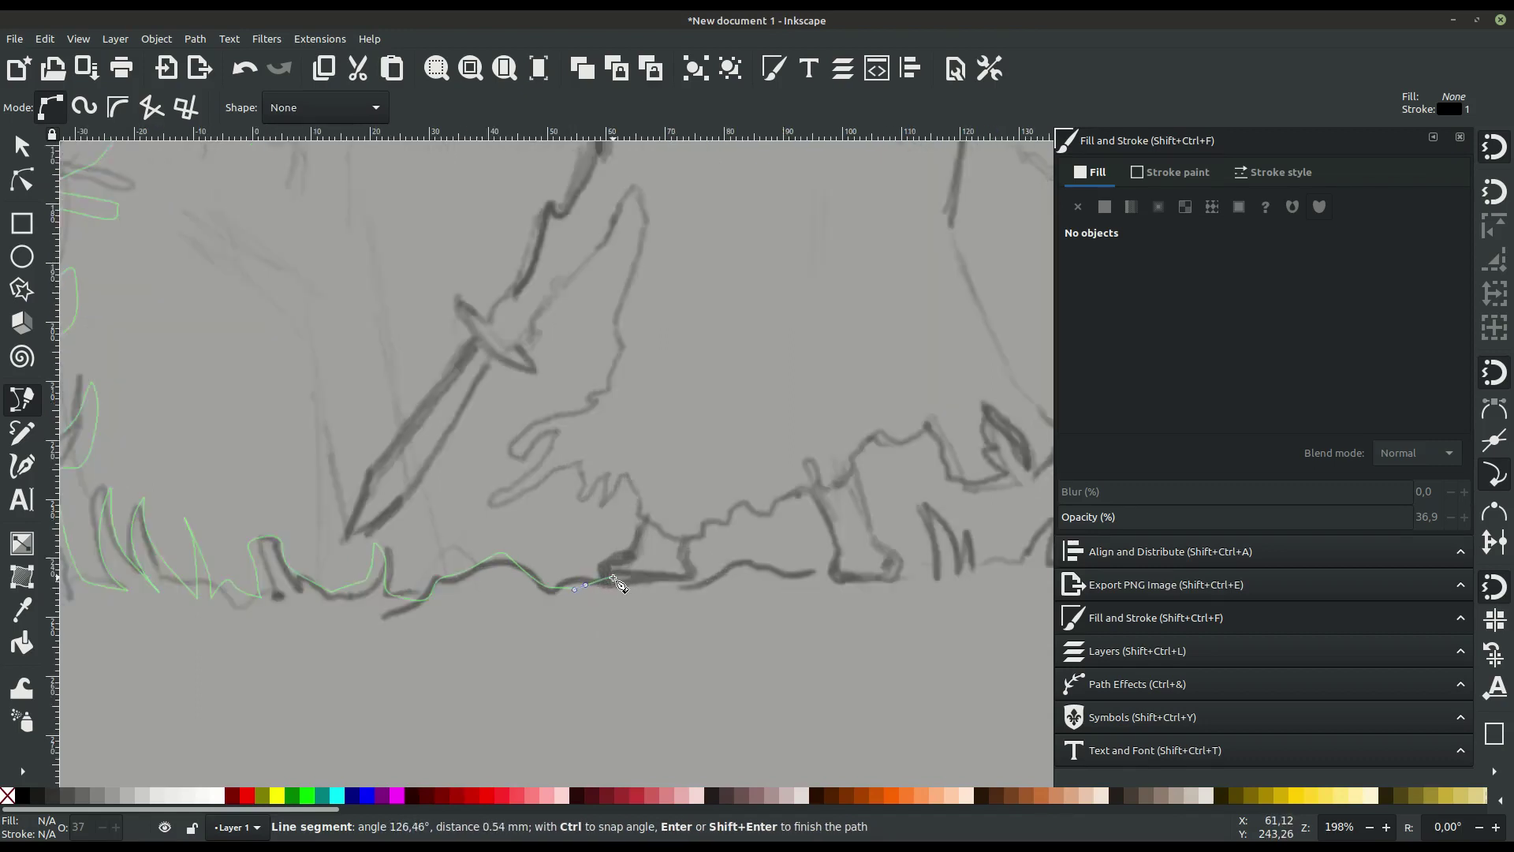
scroll(615, 575, "up", 1)
- Curve the outline along the ground and over the grass tuft
left_click_drag(727, 595, 797, 557)
left_click_drag(907, 565, 913, 575)
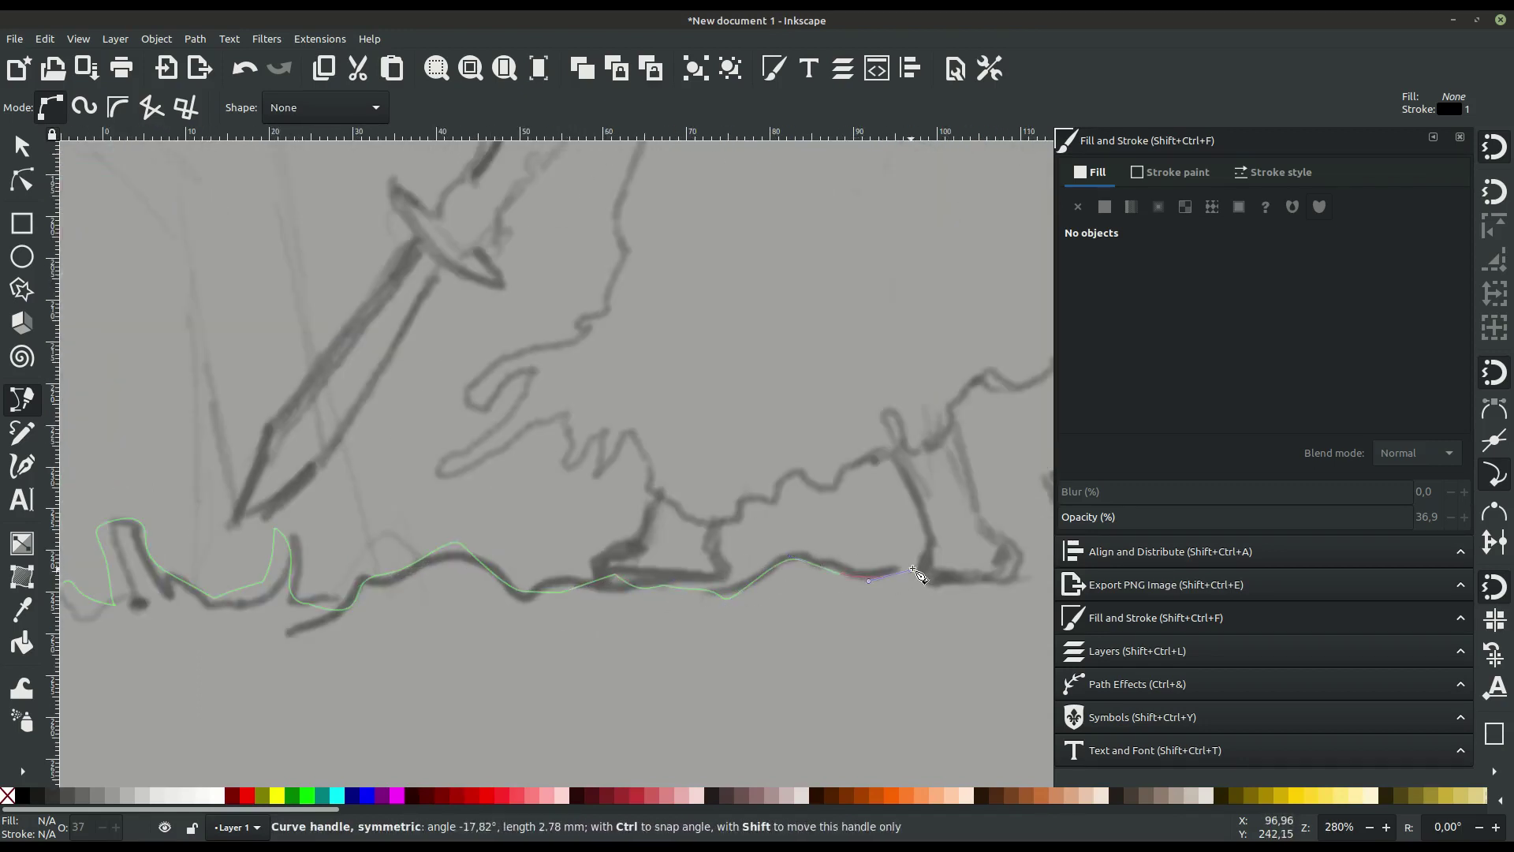
scroll(867, 576, "right", 5)
left_click(696, 541)
left_click_drag(678, 439, 649, 412)
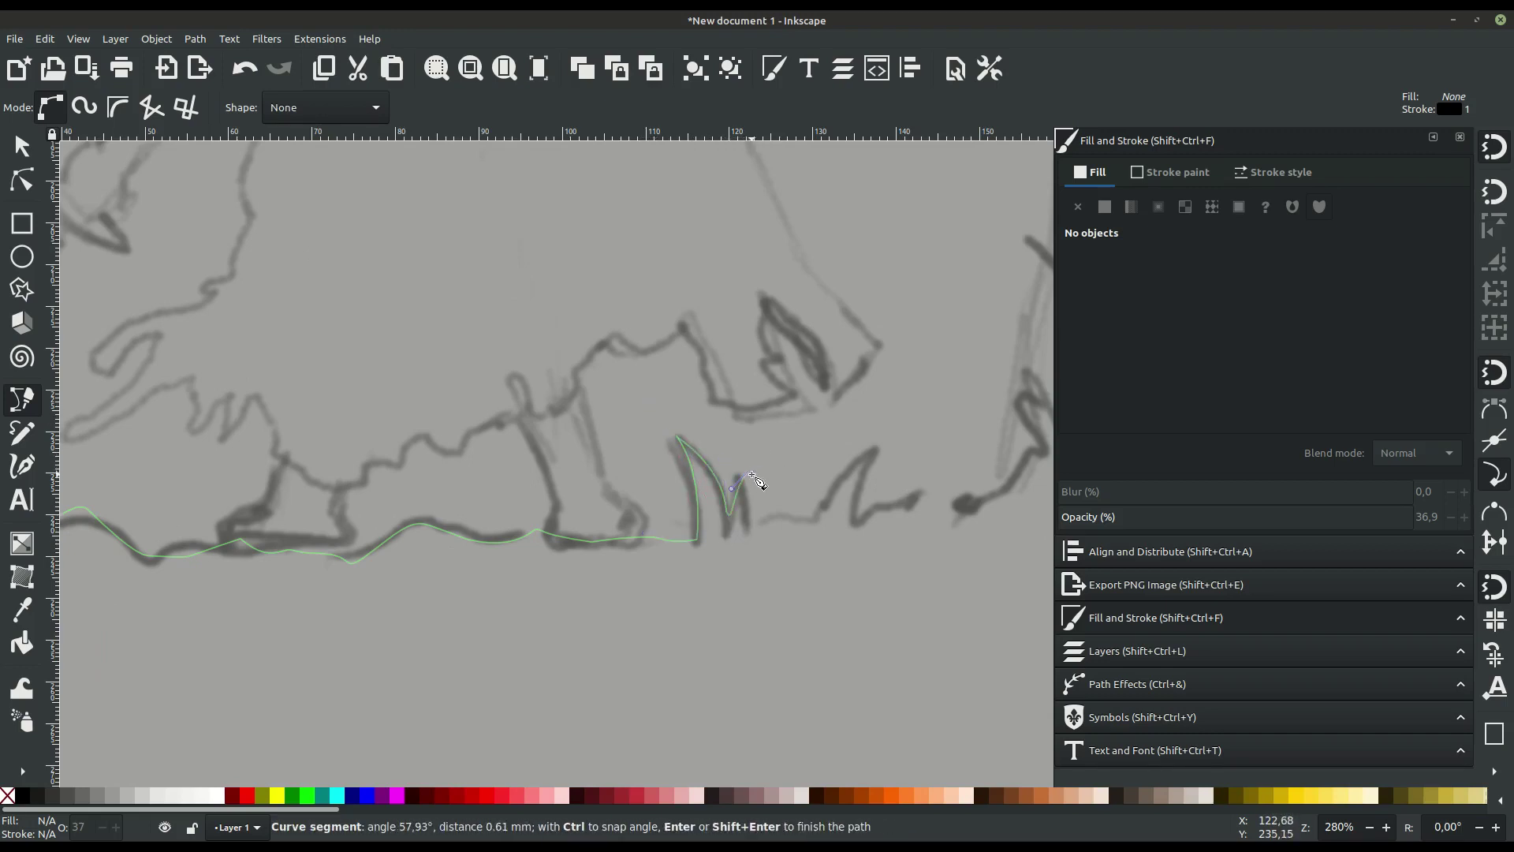
left_click(821, 522)
mouse_move(880, 449)
left_mouse_down()
mouse_move(920, 442)
mouse_move(907, 473)
left_mouse_up()
scroll(907, 497, "right", 5)
left_click_drag(666, 544, 718, 434)
- Outline the bush up to its top and around its shape
left_click(661, 480)
left_click(694, 514)
left_click(665, 337)
left_click(595, 314)
left_click(596, 293)
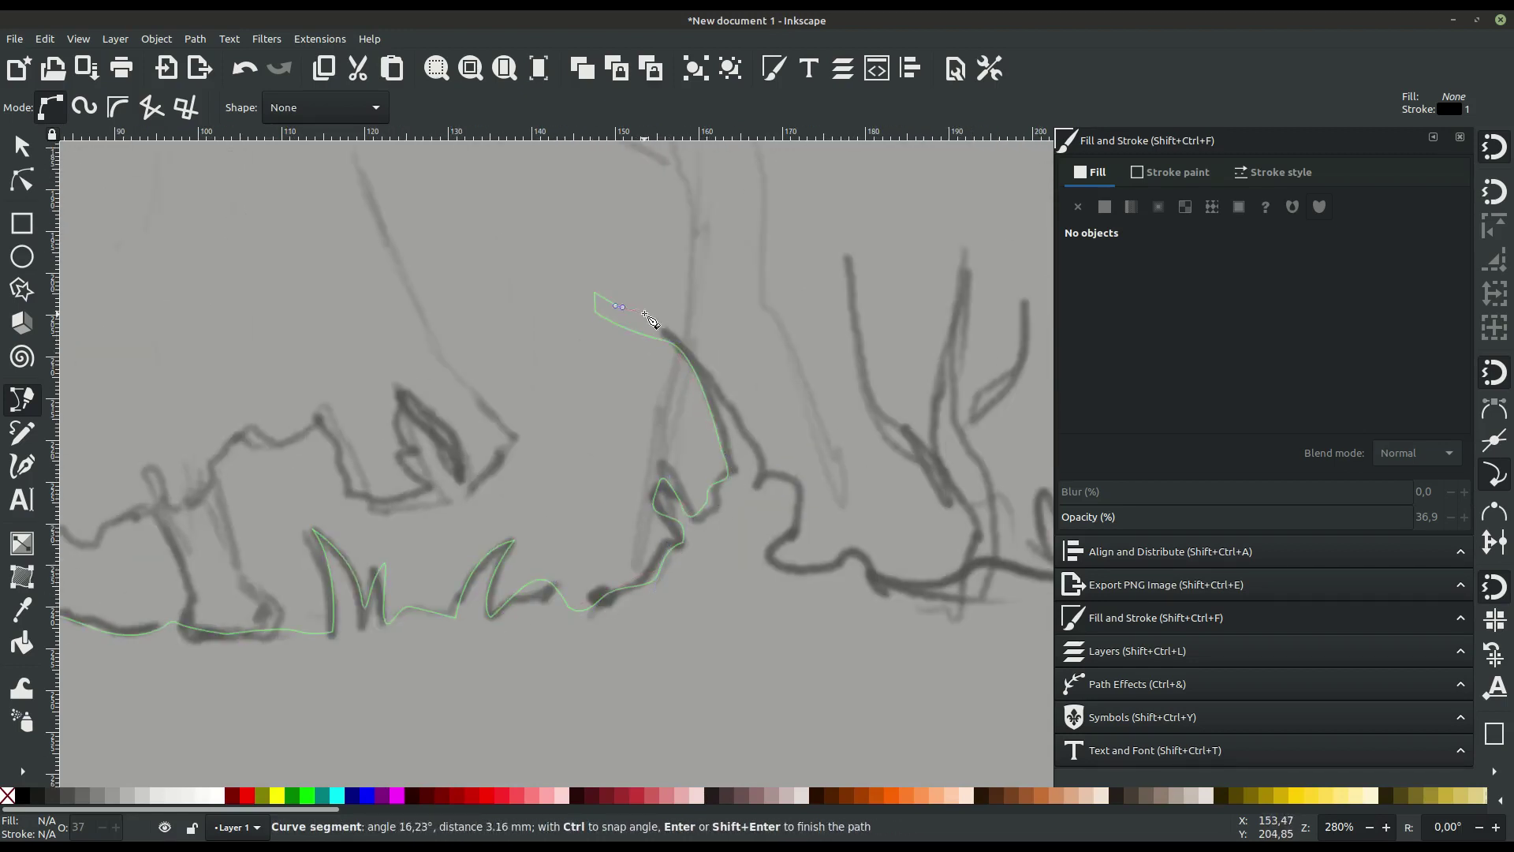
left_click(771, 588)
left_click(872, 599)
scroll(871, 574, "right", 4)
left_click(724, 526)
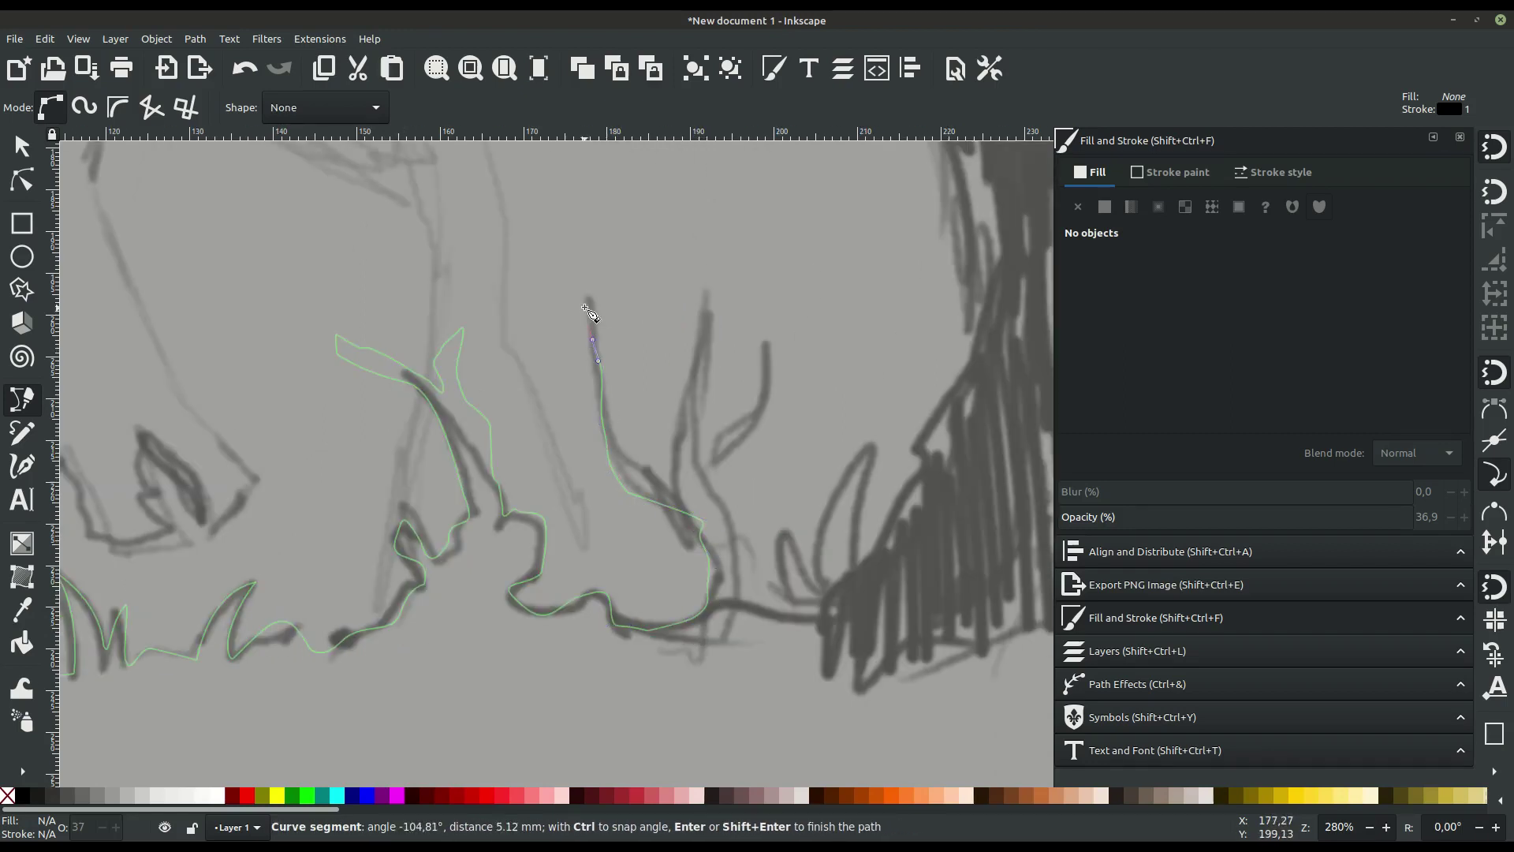
- Bring the outline down the bush stem to the right tree's base
left_click_drag(670, 466, 679, 428)
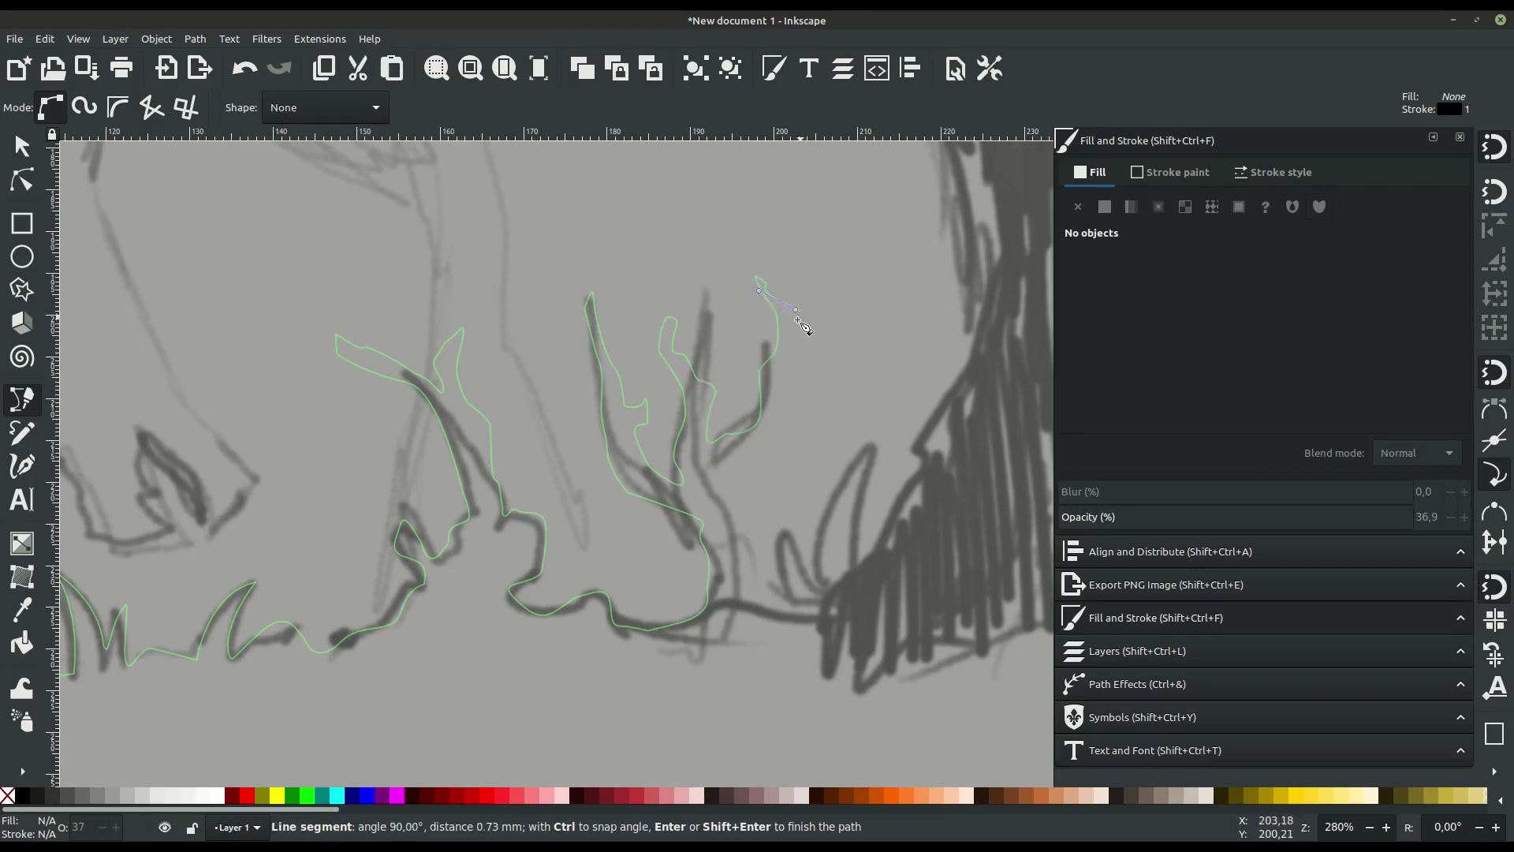
left_click(751, 467)
left_click(796, 583)
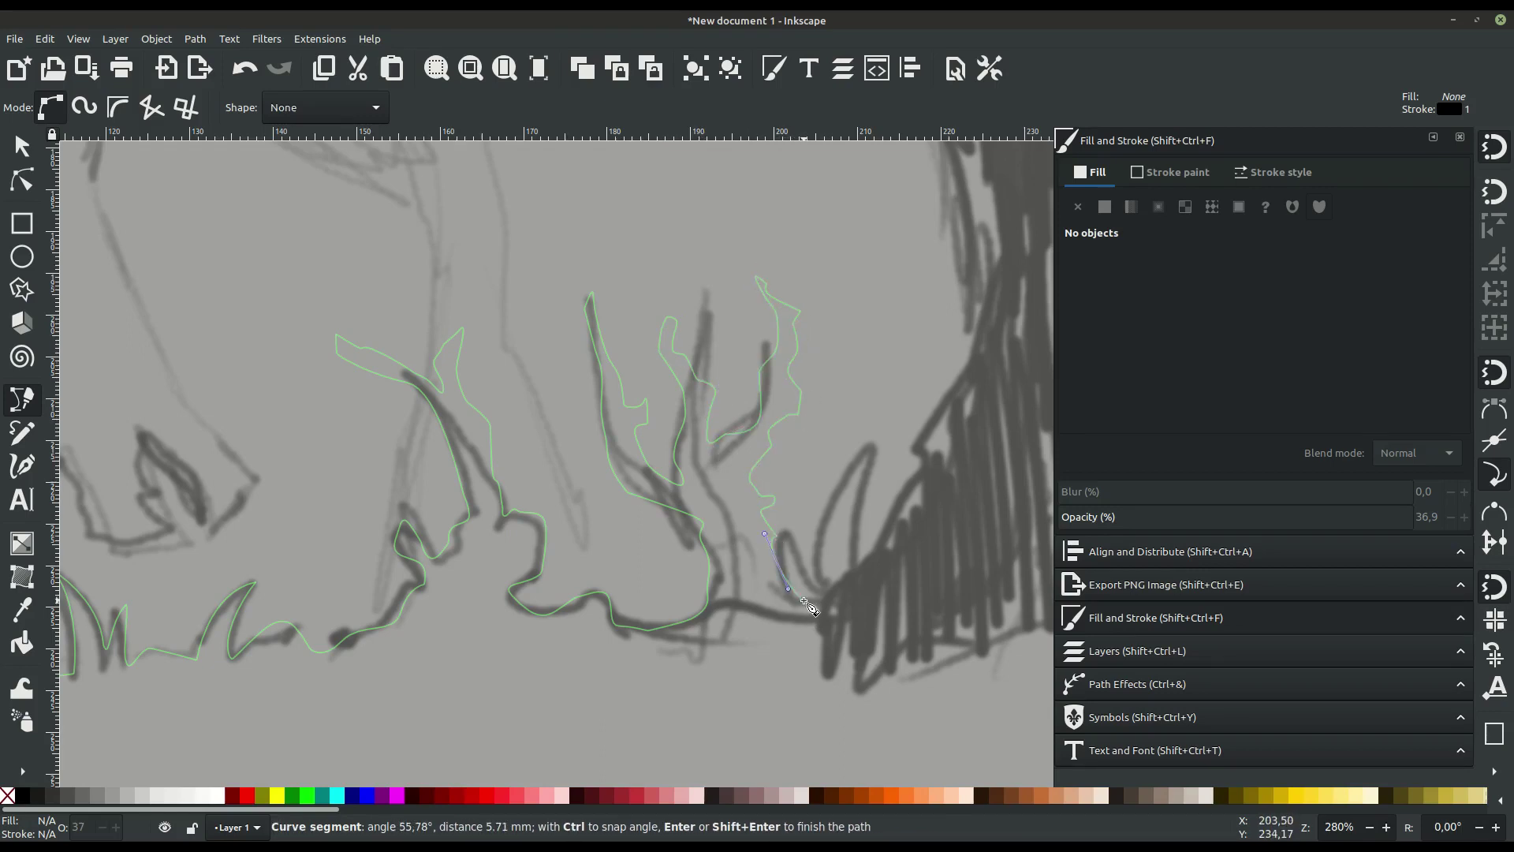
scroll(796, 583, "down", 1, "ctrl")
mouse_move(627, 579)
left_mouse_down()
mouse_move(662, 557)
mouse_move(718, 264)
left_mouse_up()
- Curve the outline up the right tree's trunk to its upper-left branch
scroll(718, 315, "up", 10)
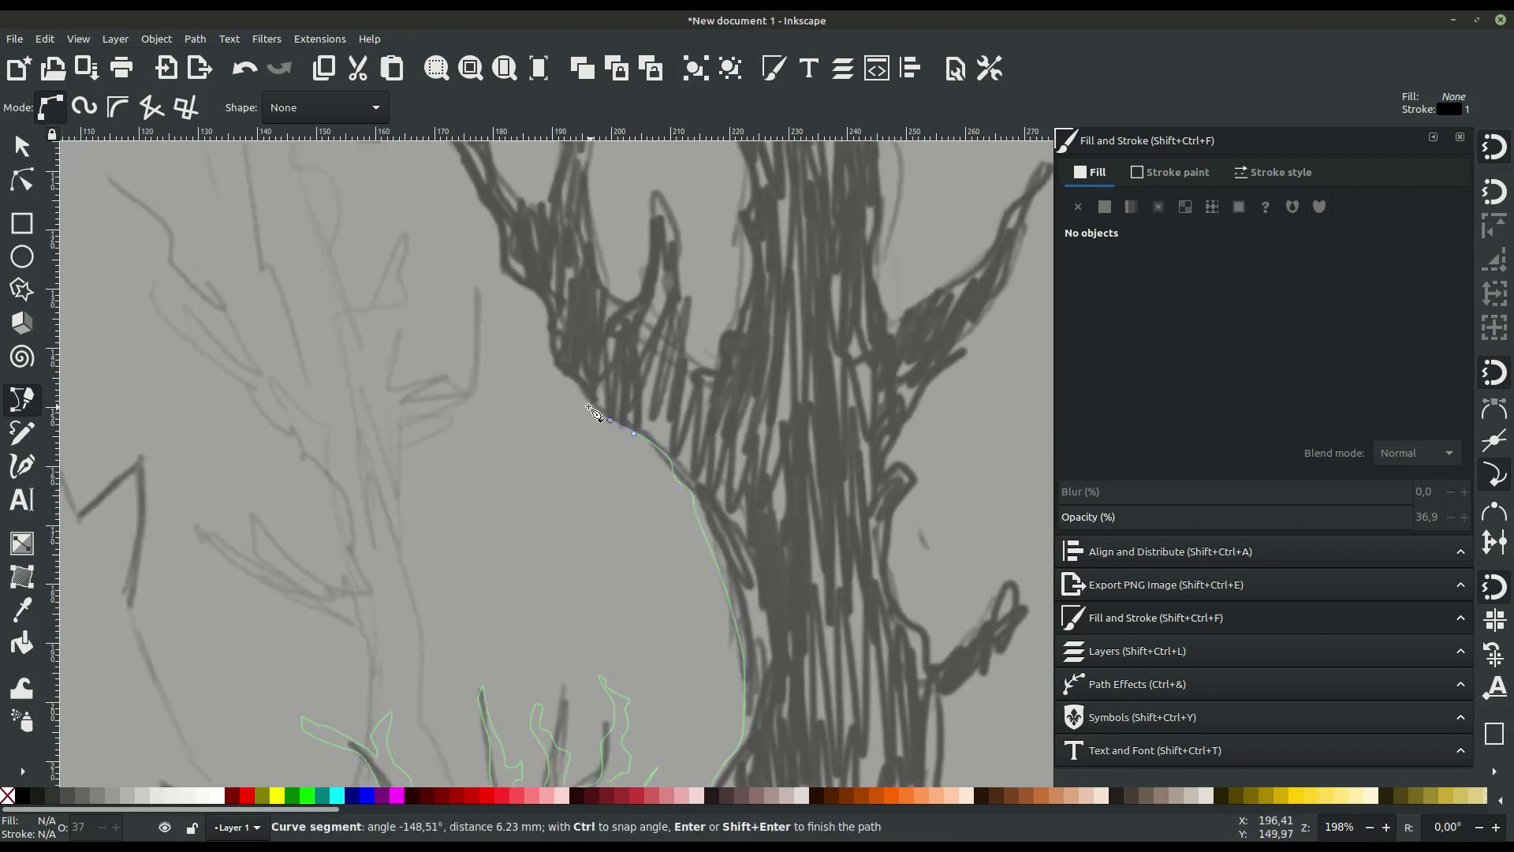
left_click_drag(544, 319, 505, 272)
scroll(473, 280, "up", 4)
left_click_drag(472, 328, 469, 285)
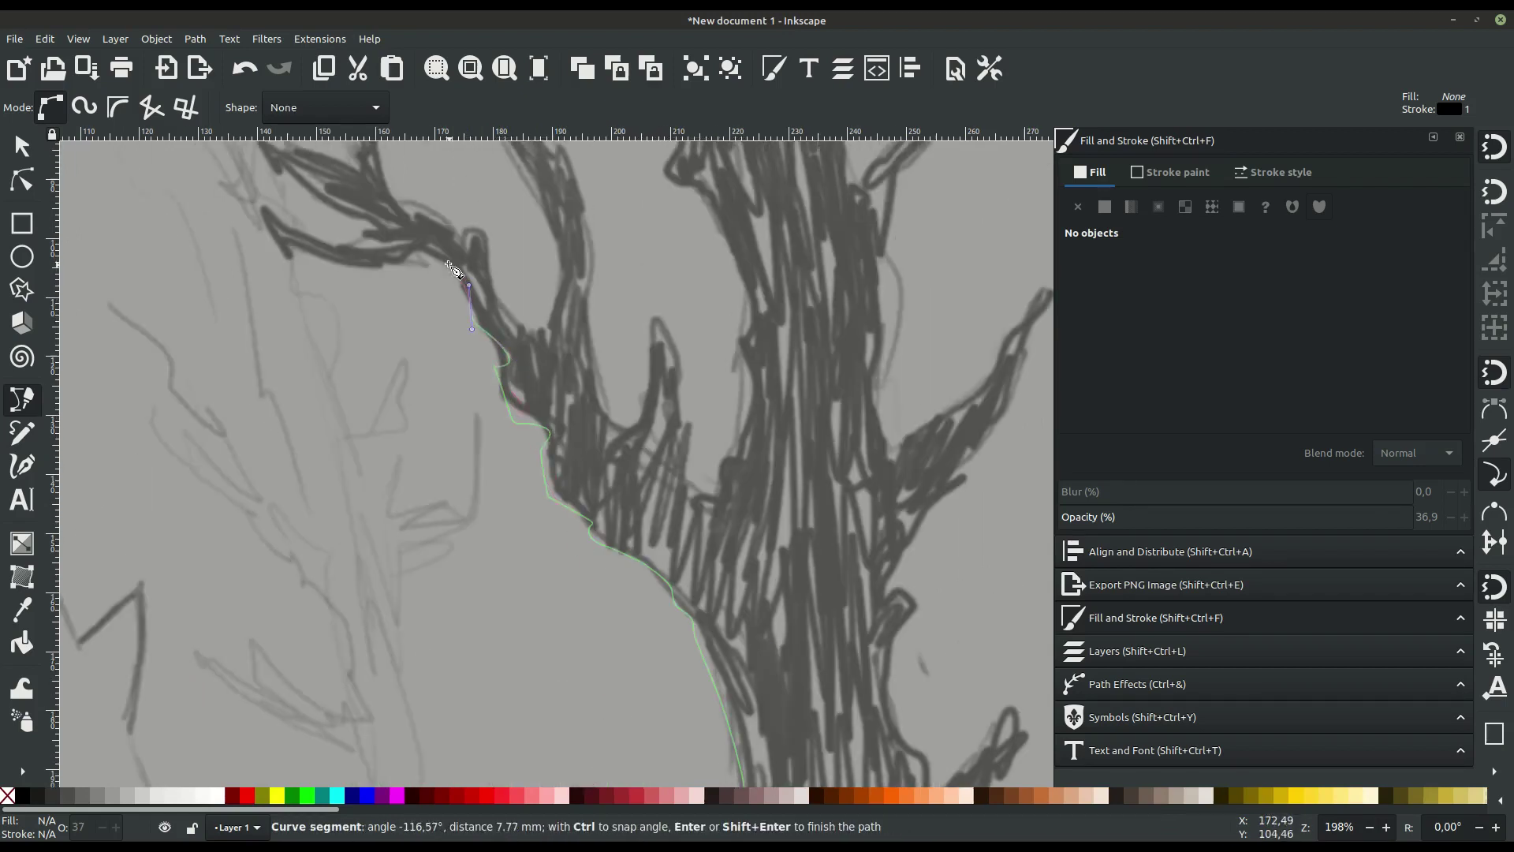
left_click_drag(302, 253, 272, 241)
left_click(256, 192)
scroll(339, 229, "up", 10)
scroll(340, 229, "left", 7)
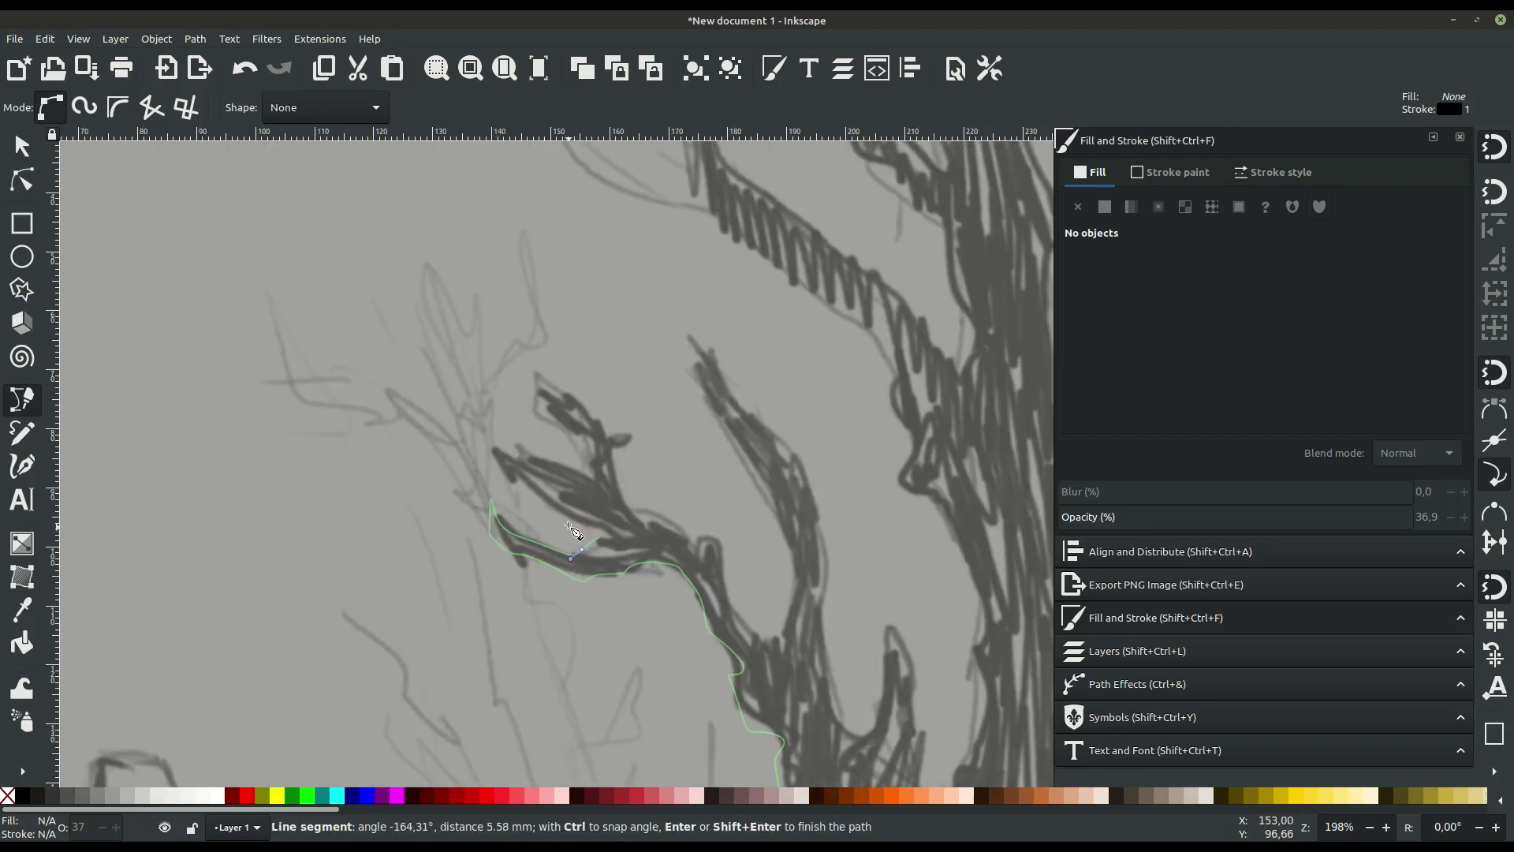
- Trace the left branch edges out to their tips and back where branches meet
left_click(332, 416)
left_click(449, 454)
left_click(505, 423)
left_click(549, 460)
left_click(519, 364)
left_click(601, 434)
left_click_drag(694, 527, 720, 544)
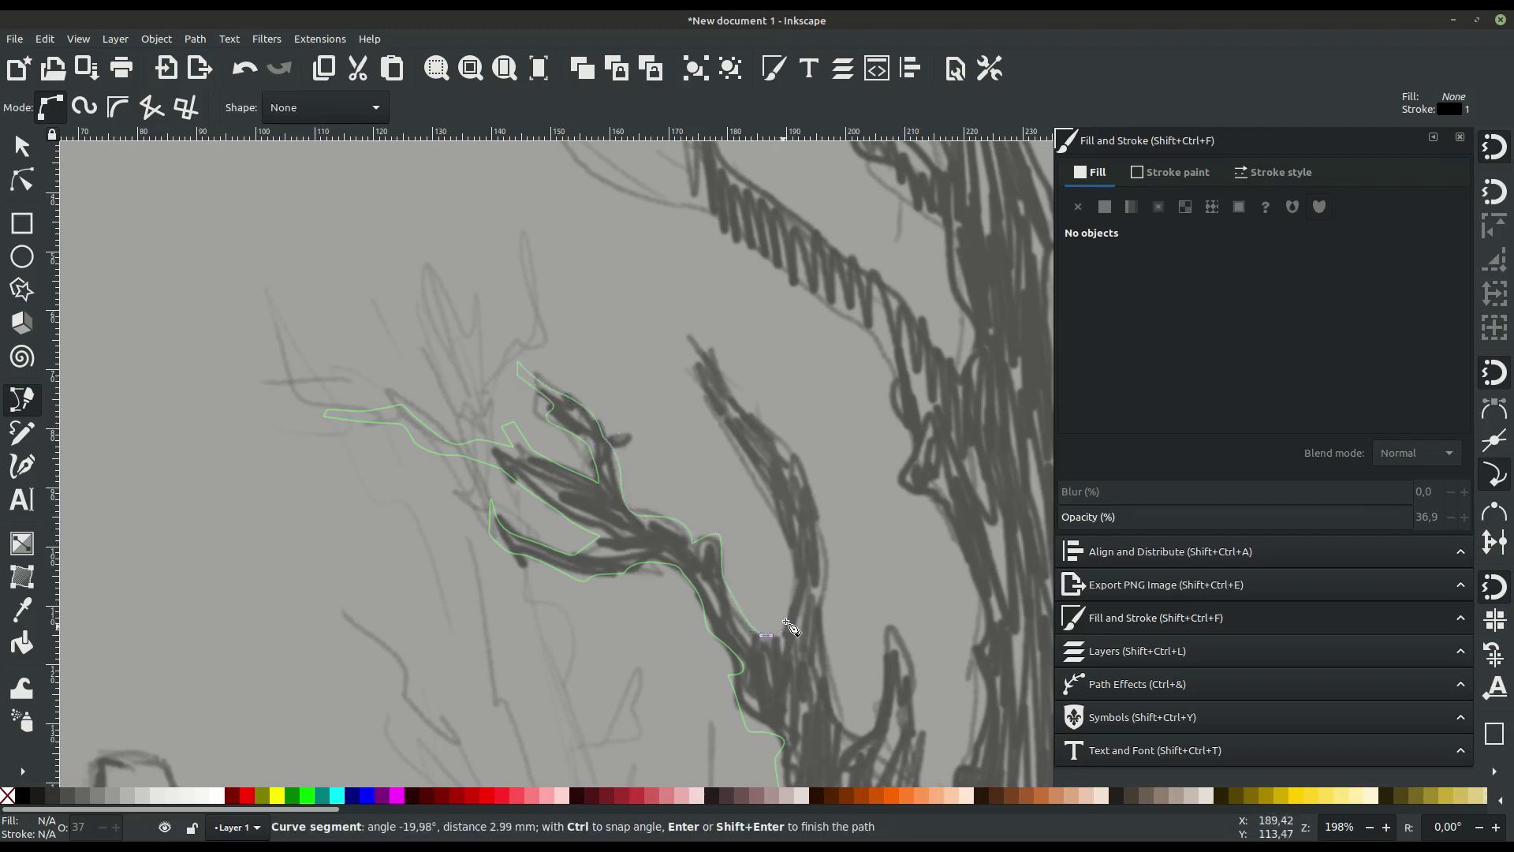
left_click(716, 411)
left_click(716, 345)
left_click_drag(749, 414, 786, 444)
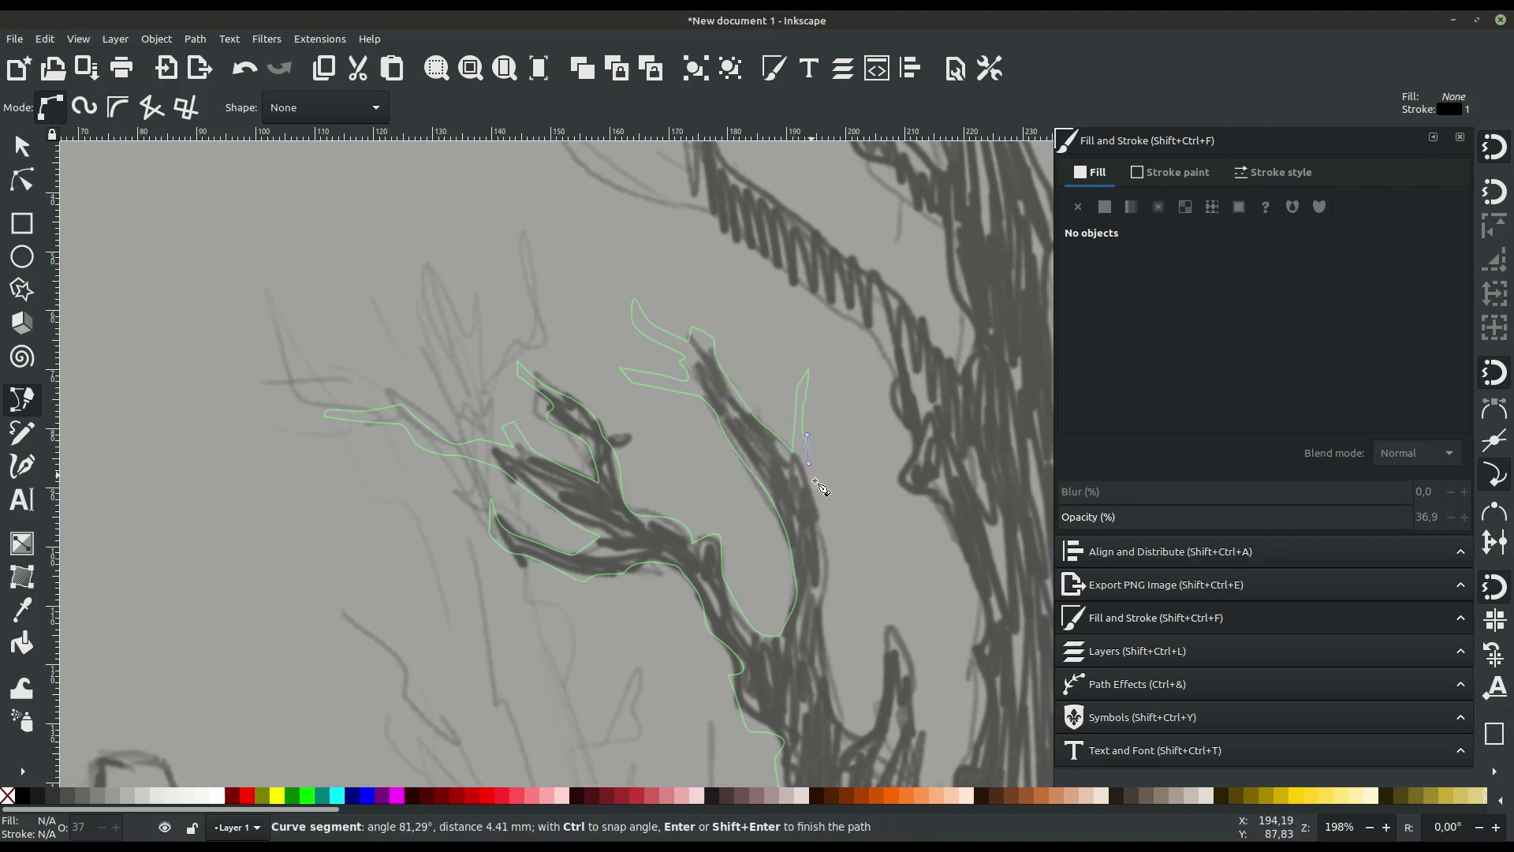
left_click_drag(828, 607, 621, 426)
left_click(683, 412)
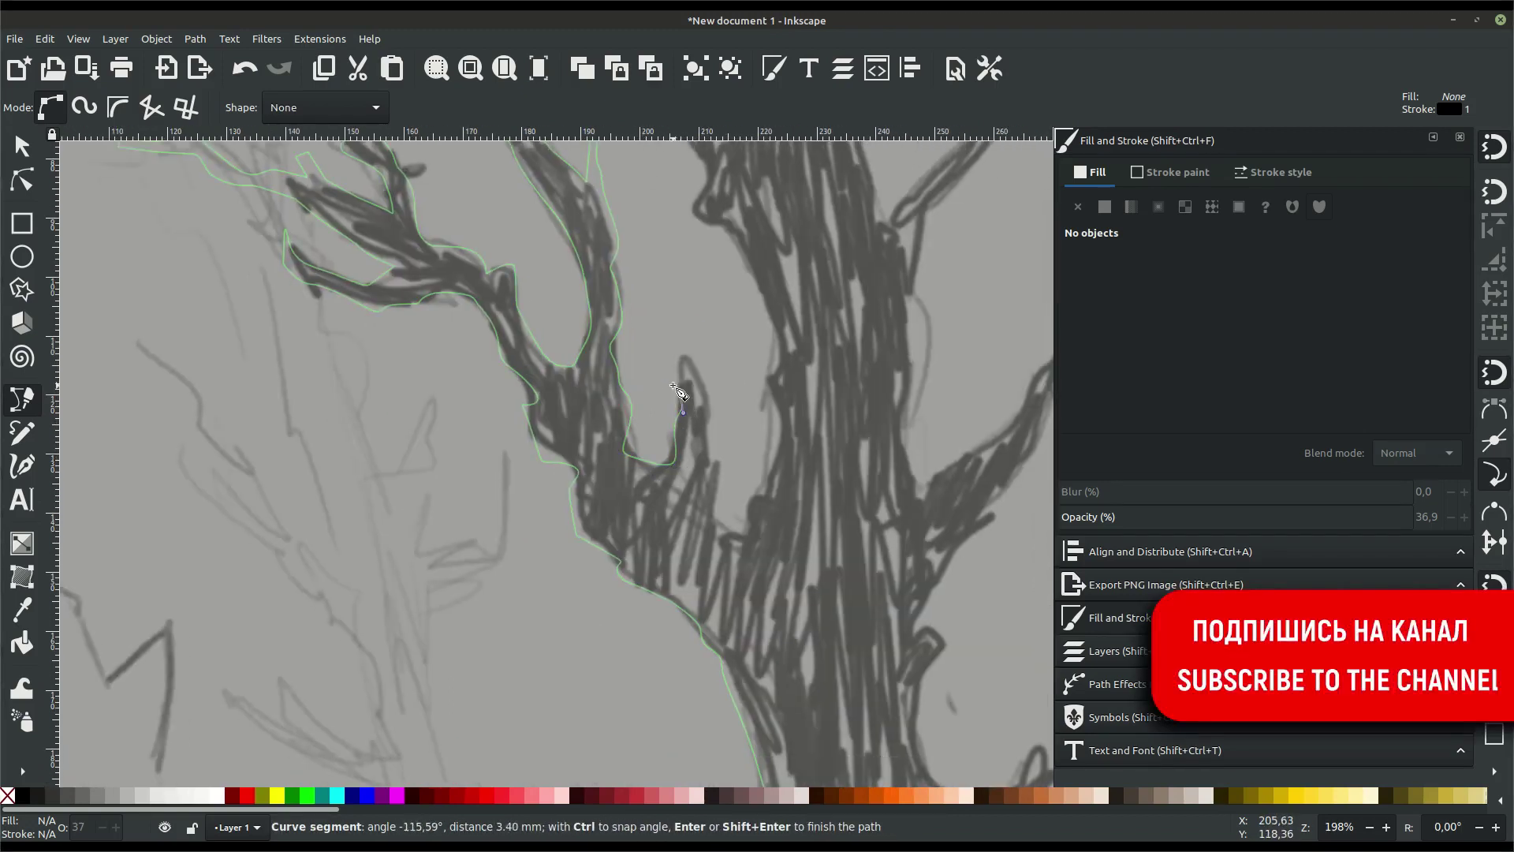
- Carry the outline up the trunk edge, around the upper branch tip and back down
left_click_drag(757, 503, 769, 489)
left_click_drag(769, 390, 772, 351)
scroll(710, 371, "up", 6)
left_click(704, 412)
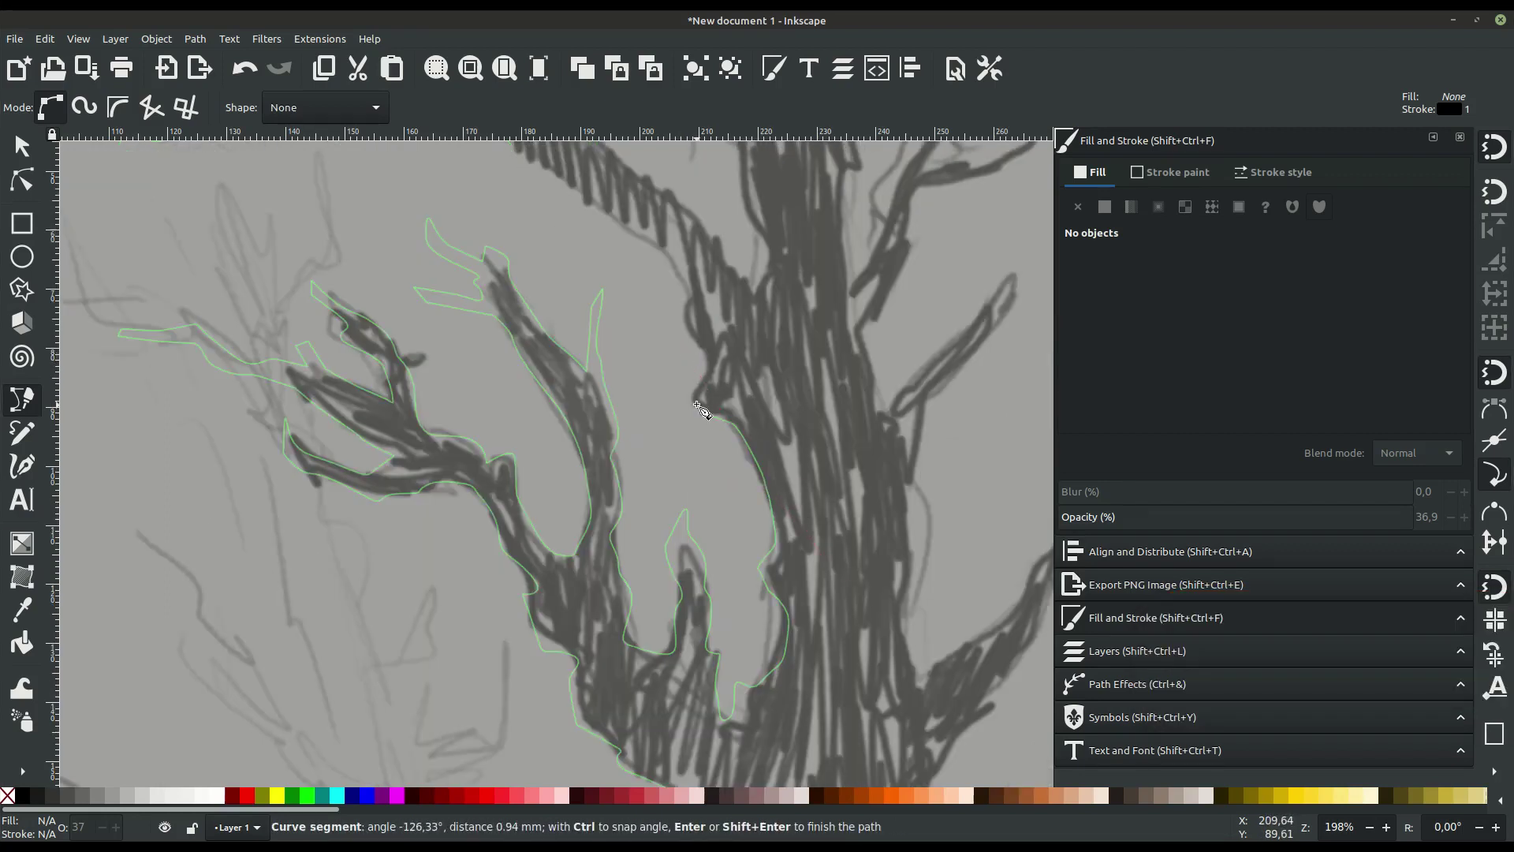
scroll(683, 308, "up", 7)
left_click(560, 385)
left_click(382, 308)
left_click_drag(300, 310, 314, 331)
left_click(366, 249)
left_click(362, 267)
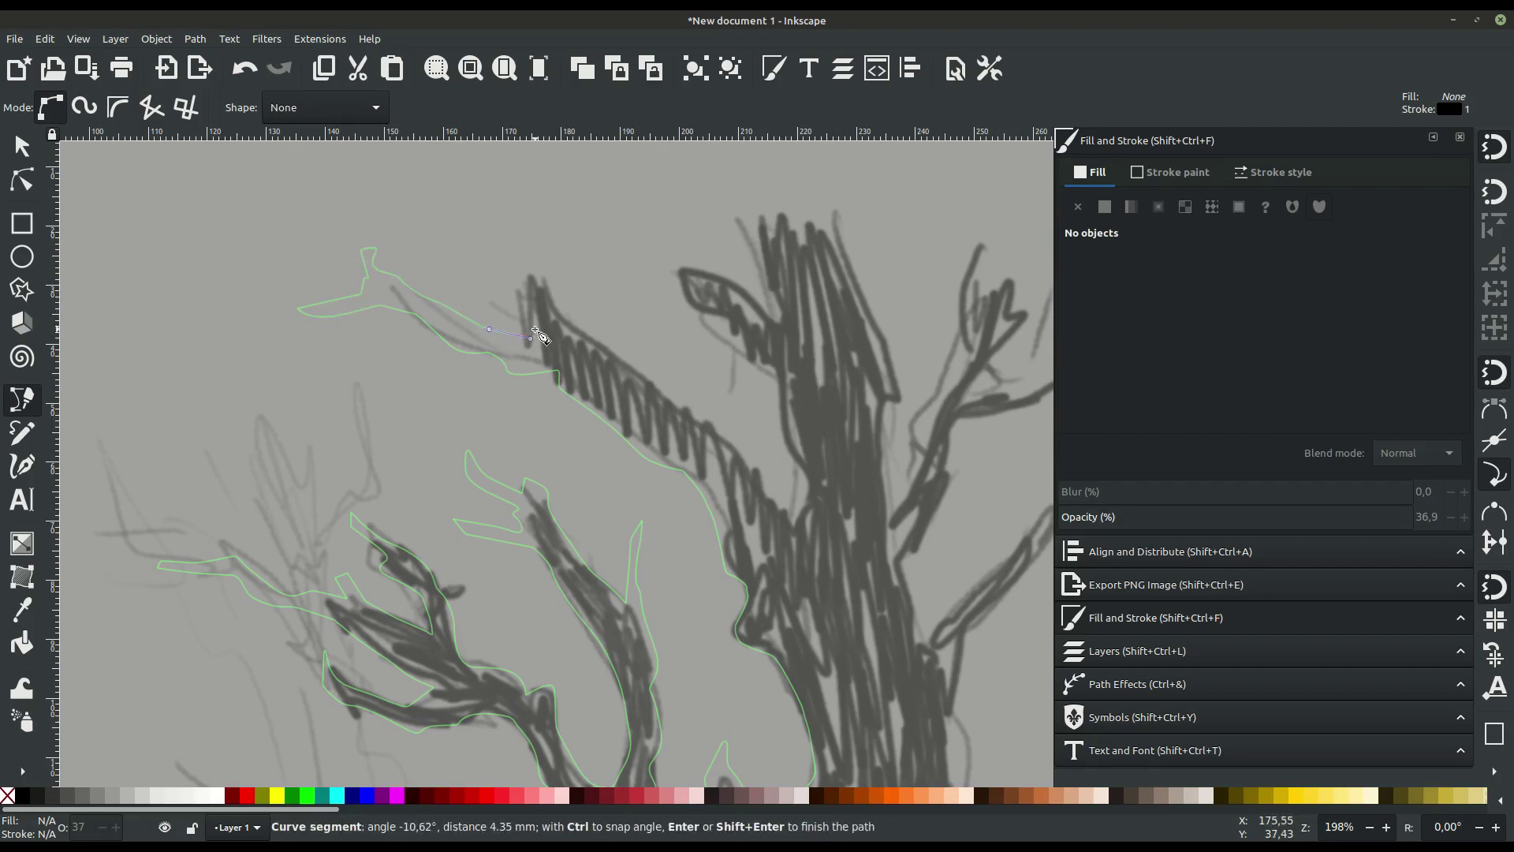
left_click(458, 219)
left_click(552, 294)
left_click(570, 333)
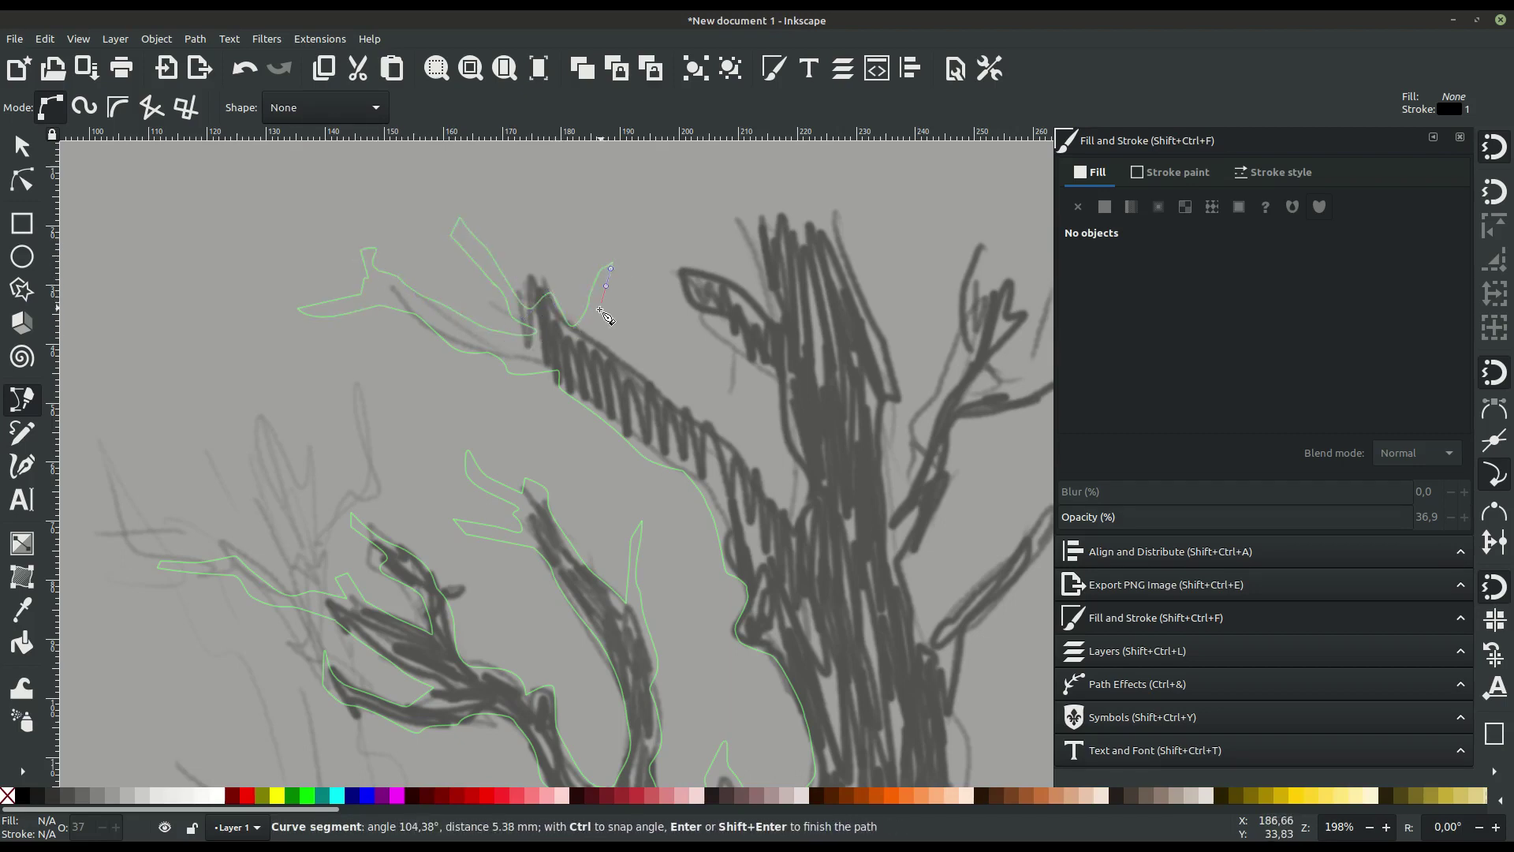
- Trace around the twig and back up across the next upper branch tip
left_click(732, 418)
left_click(765, 497)
left_click(796, 528)
left_click(812, 501)
left_click(799, 398)
left_click(725, 323)
left_click(641, 229)
left_click(714, 264)
left_click(776, 319)
- Trace along the top of the trunk and start down its right edge
left_click(728, 214)
left_click(729, 182)
left_click(789, 191)
left_click(845, 209)
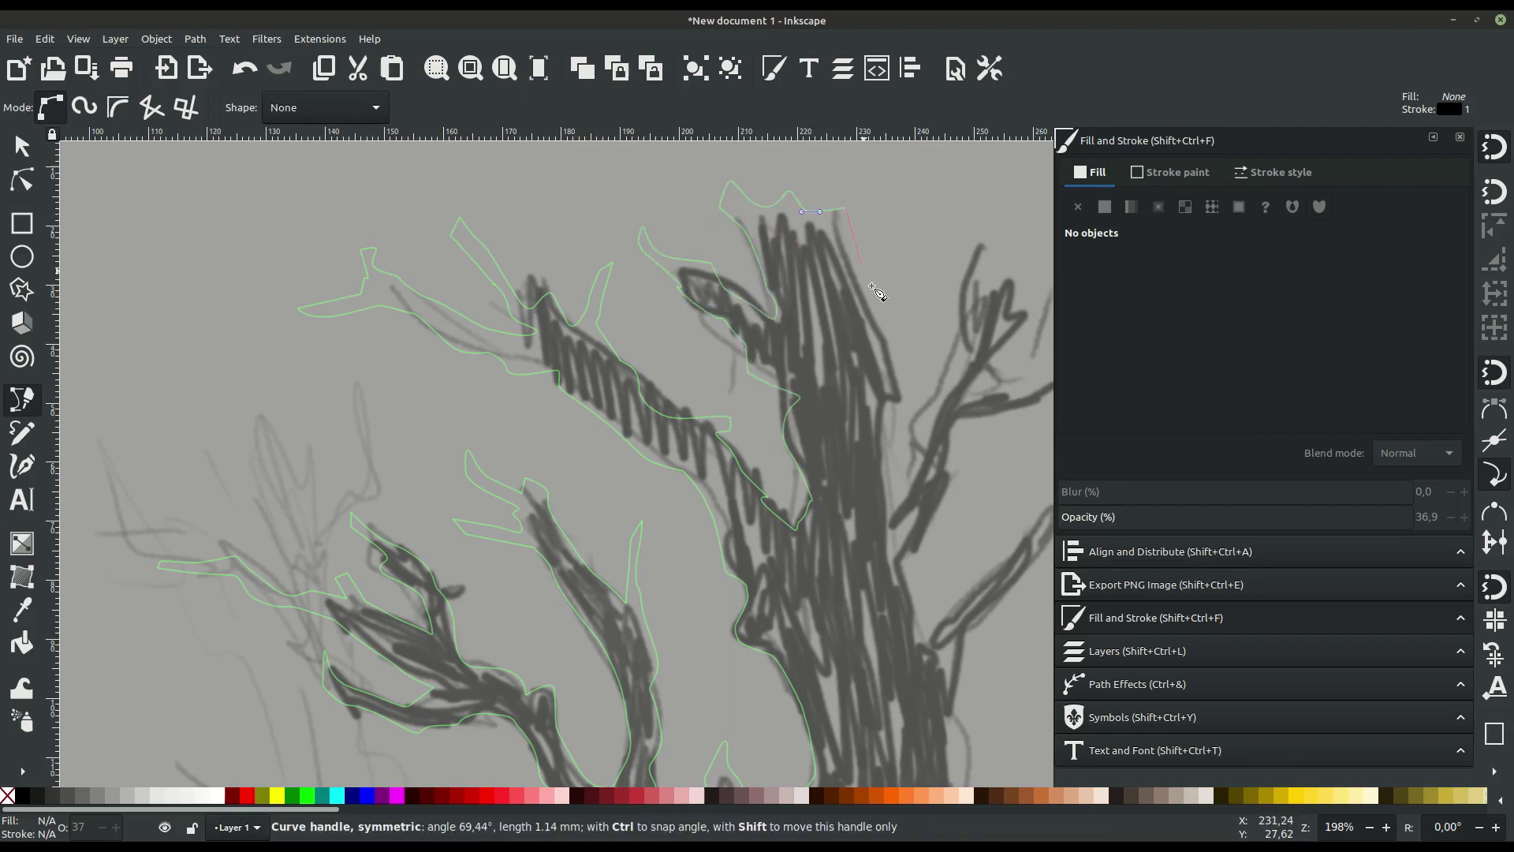
left_click(905, 403)
left_click(882, 404)
left_click(893, 499)
scroll(660, 487, "right", 8)
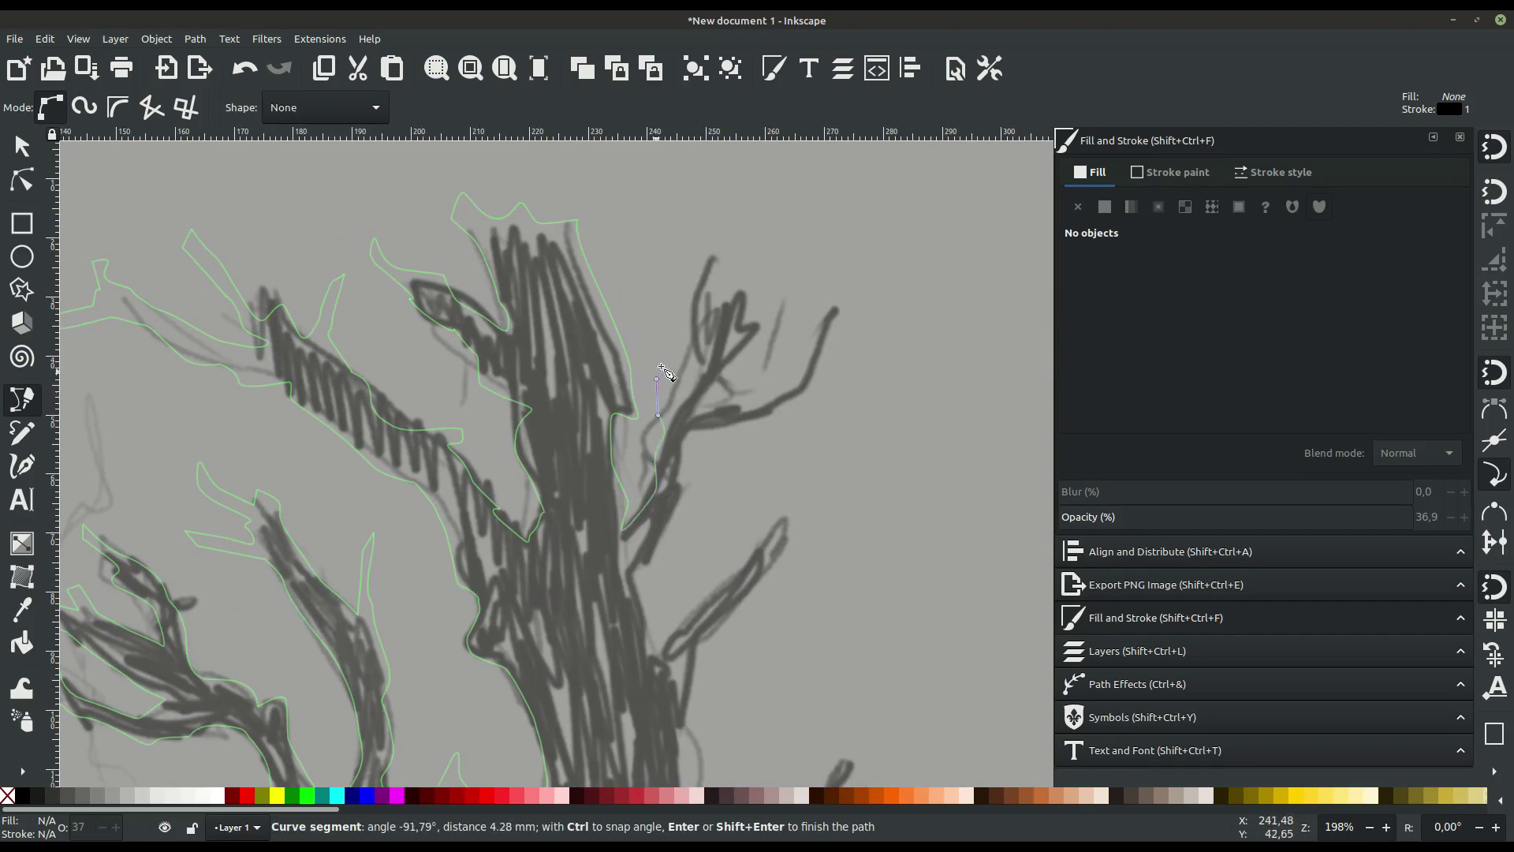
- Trace the upper right-side branch tips and return along the branch underside
mouse_move(724, 221)
left_mouse_down()
mouse_move(738, 236)
mouse_move(865, 247)
left_mouse_up()
left_click(940, 259)
left_click(745, 306)
left_click(710, 403)
left_click(777, 341)
left_click(824, 300)
left_click(884, 303)
left_click(801, 391)
left_click(840, 411)
left_click(941, 410)
left_click(865, 400)
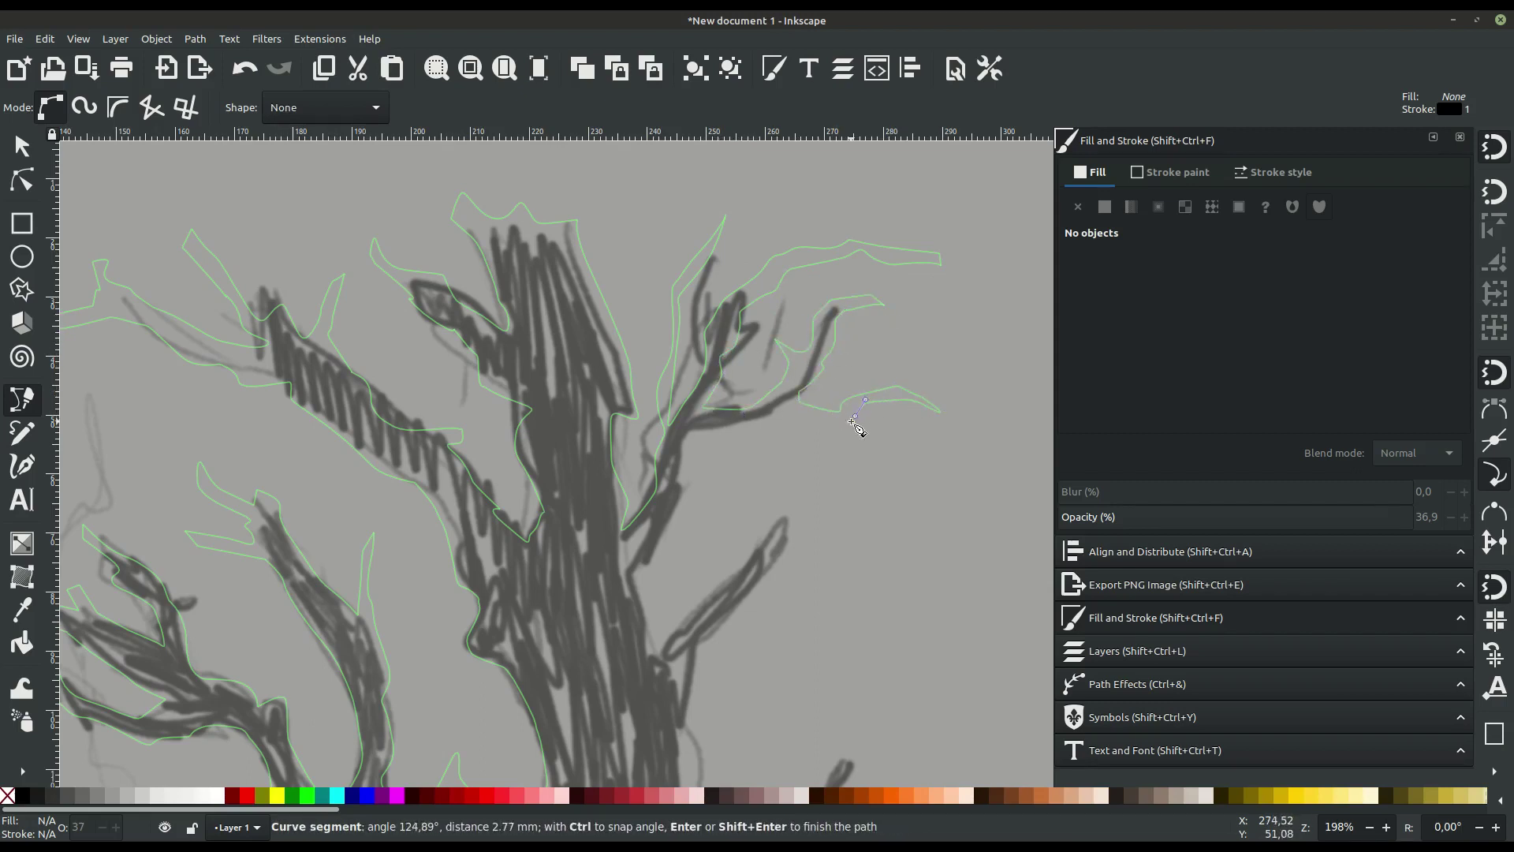
left_click(763, 432)
left_click(687, 432)
- Trace down the trunk edge, then up and around the next right branch tip
left_click(643, 564)
left_click(649, 623)
left_click(661, 653)
left_click(769, 530)
left_click(787, 460)
left_click(788, 495)
left_click(824, 546)
left_click_drag(868, 543, 895, 517)
left_click(911, 464)
left_click(933, 479)
left_click(954, 535)
- Bring the outline down toward the trunk base and back up the lower branch tip
left_click(889, 545)
left_click(859, 569)
left_click(780, 590)
left_click(796, 623)
left_click(741, 655)
left_click(800, 688)
scroll(757, 686, "down", 5)
left_click_drag(704, 544, 678, 569)
left_click(689, 765)
left_click(790, 679)
left_click(877, 508)
- Curve around the lower corner, along the branch edge, and down toward the trunk
scroll(886, 552, "down", 5)
left_click(828, 517)
mouse_move(937, 479)
left_mouse_down()
mouse_move(954, 488)
mouse_move(920, 500)
left_mouse_up()
left_click(970, 489)
left_click(868, 537)
left_click(876, 563)
left_click(835, 544)
left_click_drag(748, 590, 794, 564)
left_click(761, 627)
left_click(718, 643)
- Extend the outline to the trunk corner and down the trunk edge toward its base
scroll(694, 714, "down", 5)
left_click_drag(686, 635, 686, 652)
left_click(737, 726)
left_click_drag(789, 657, 801, 636)
left_click(867, 569)
left_click(882, 623)
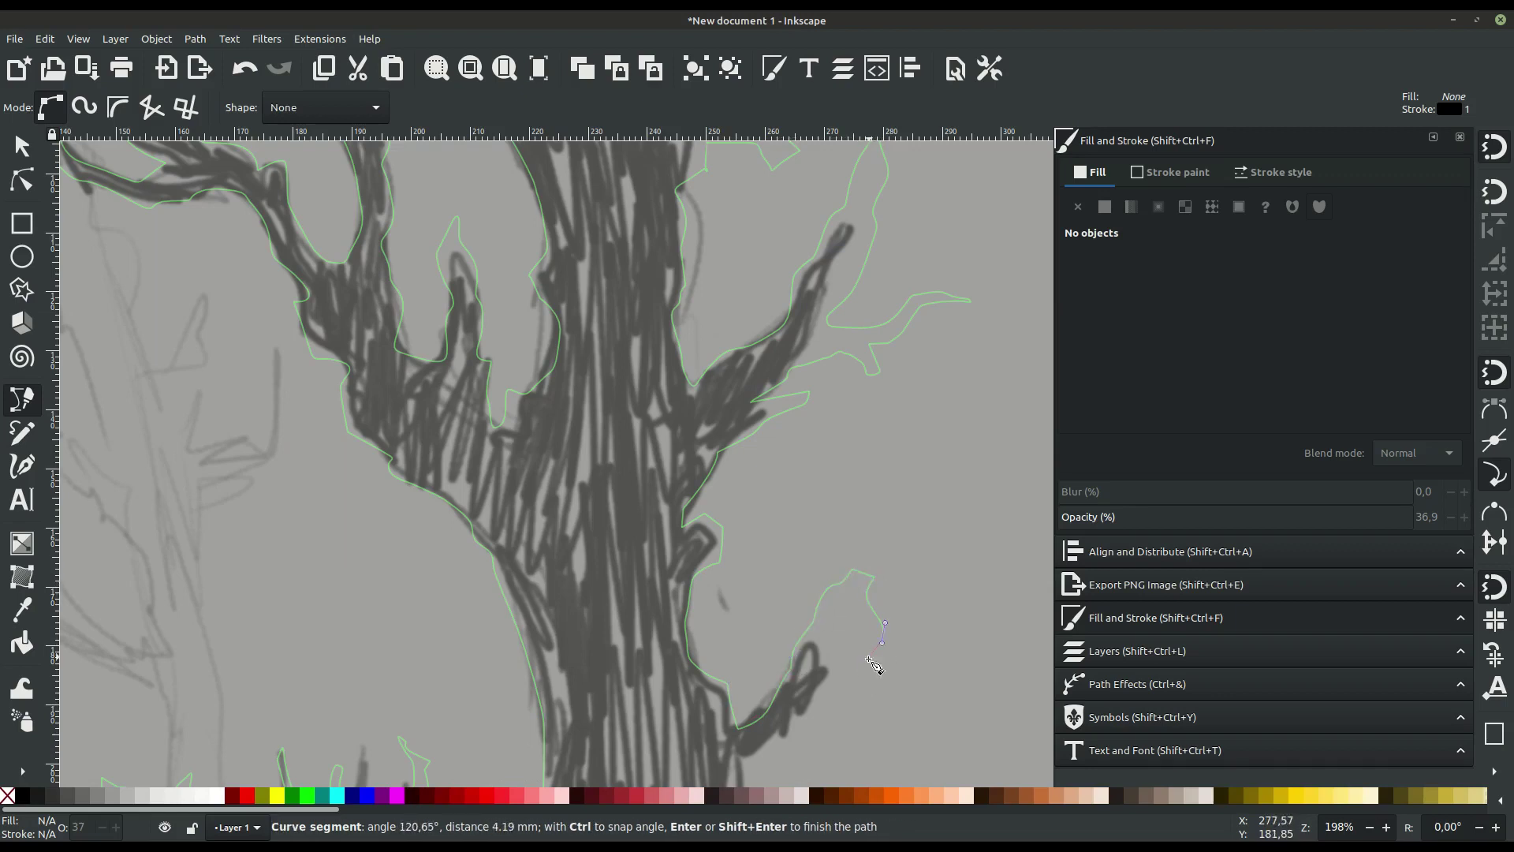
scroll(872, 662, "down", 5)
left_click_drag(821, 542, 828, 552)
left_click(796, 599)
left_click_drag(749, 655, 736, 689)
scroll(946, 623, "down", 3)
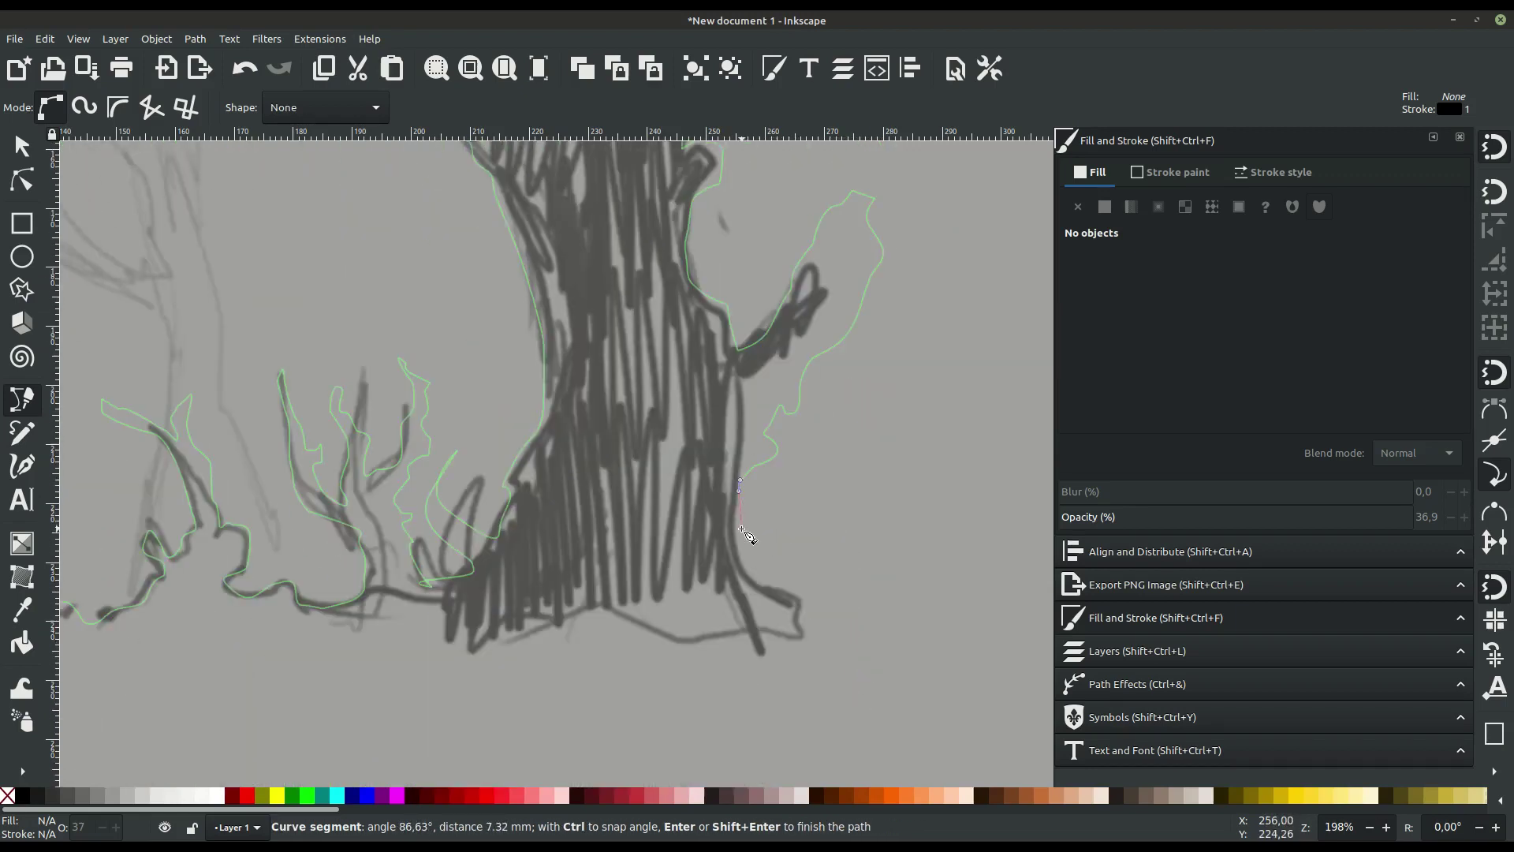
- Add the last bottom points and close the path at its starting node
scroll(891, 580, "down", 1)
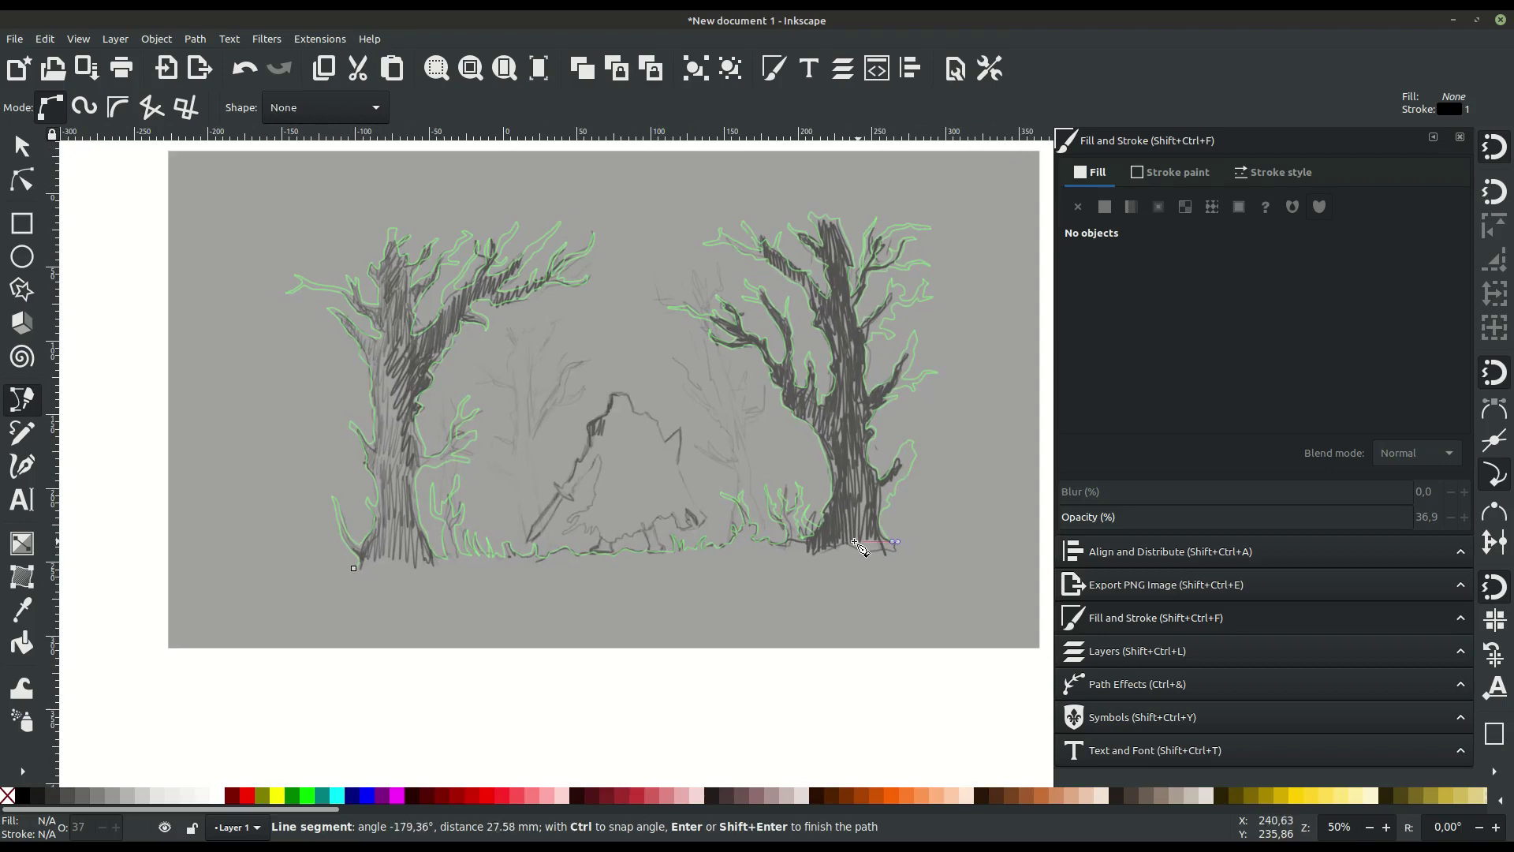
scroll(712, 490, "right", 2)
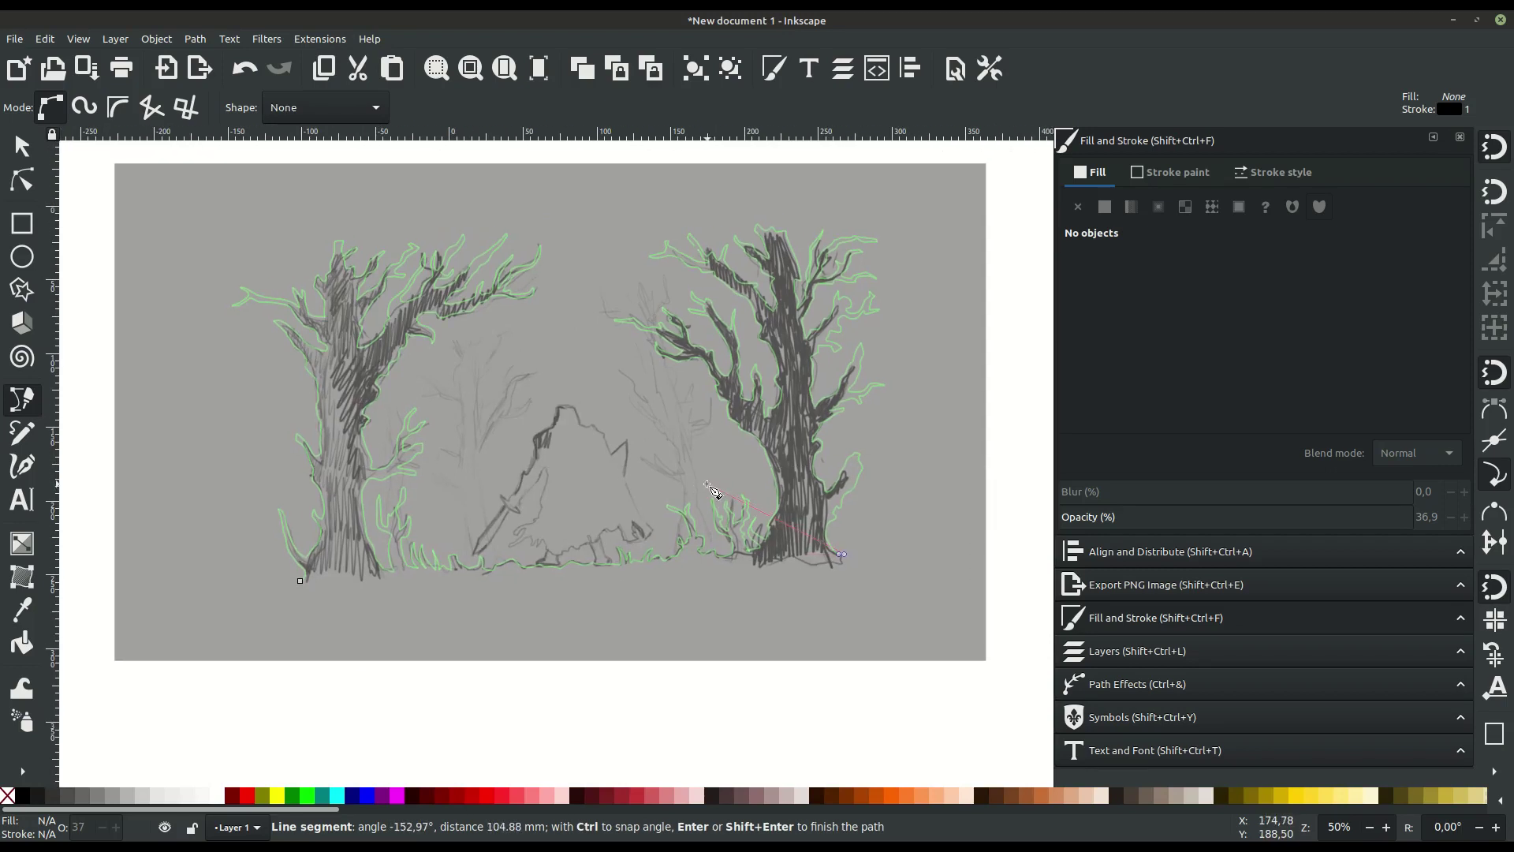
scroll(856, 567, "up", 1)
scroll(918, 626, "up", 1)
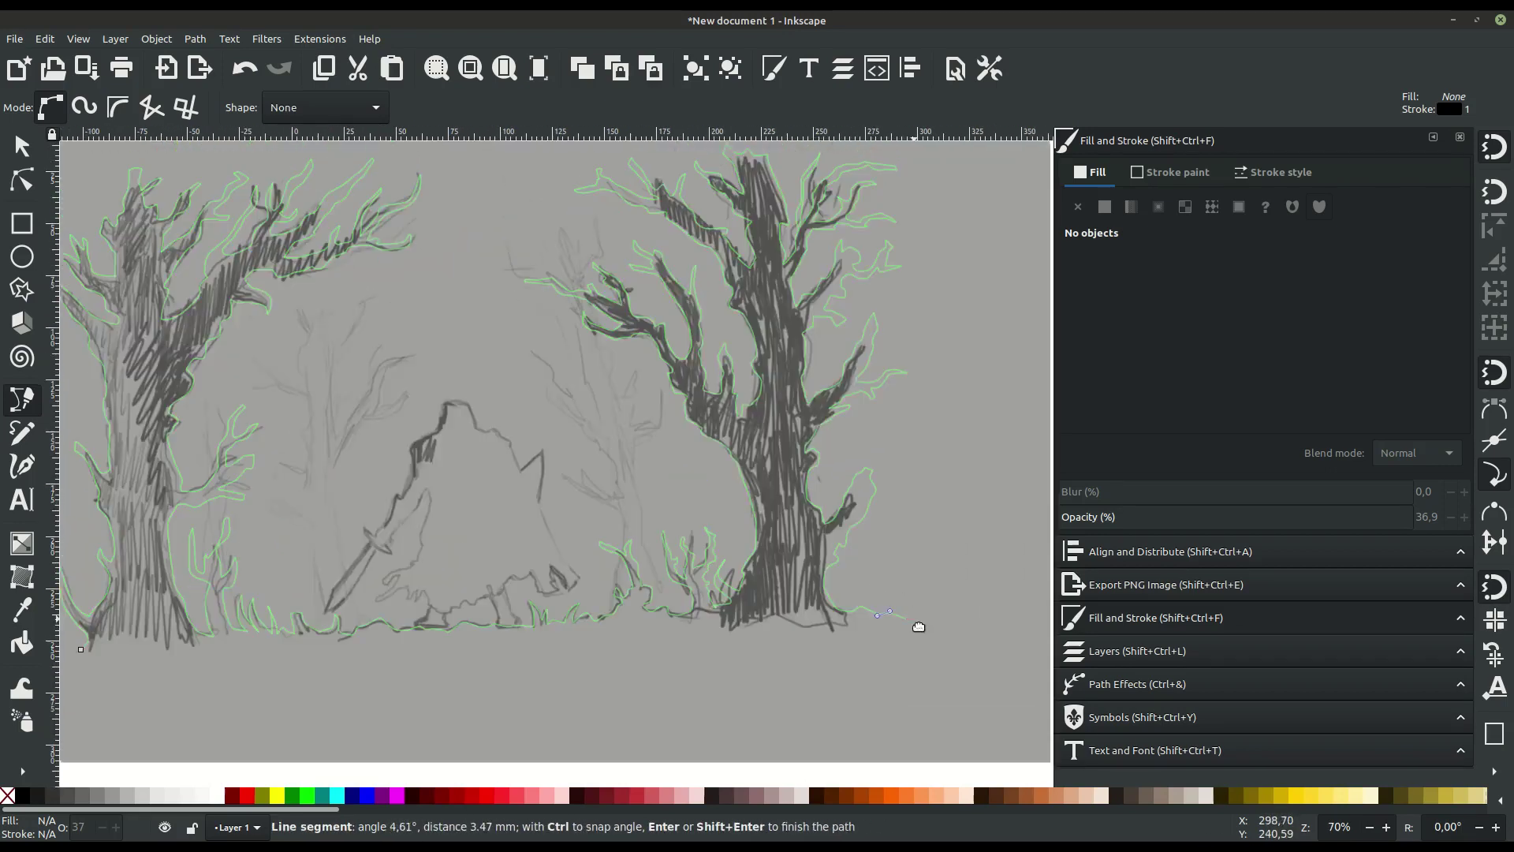
scroll(919, 627, "left", 2)
scroll(952, 662, "up", 1)
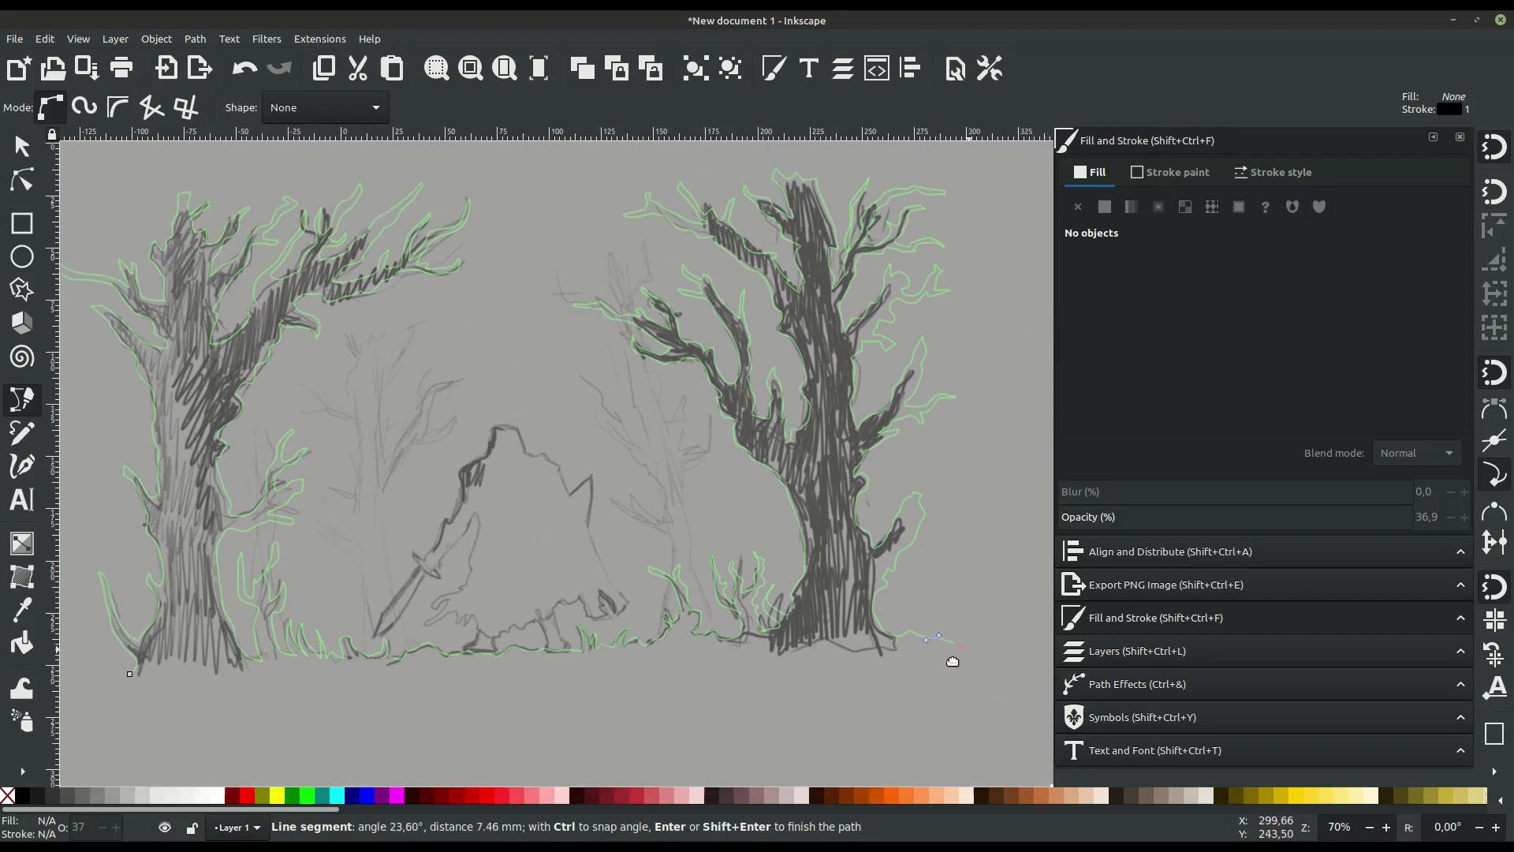
scroll(952, 661, "right", 1)
scroll(946, 675, "up", 1)
left_click(940, 672)
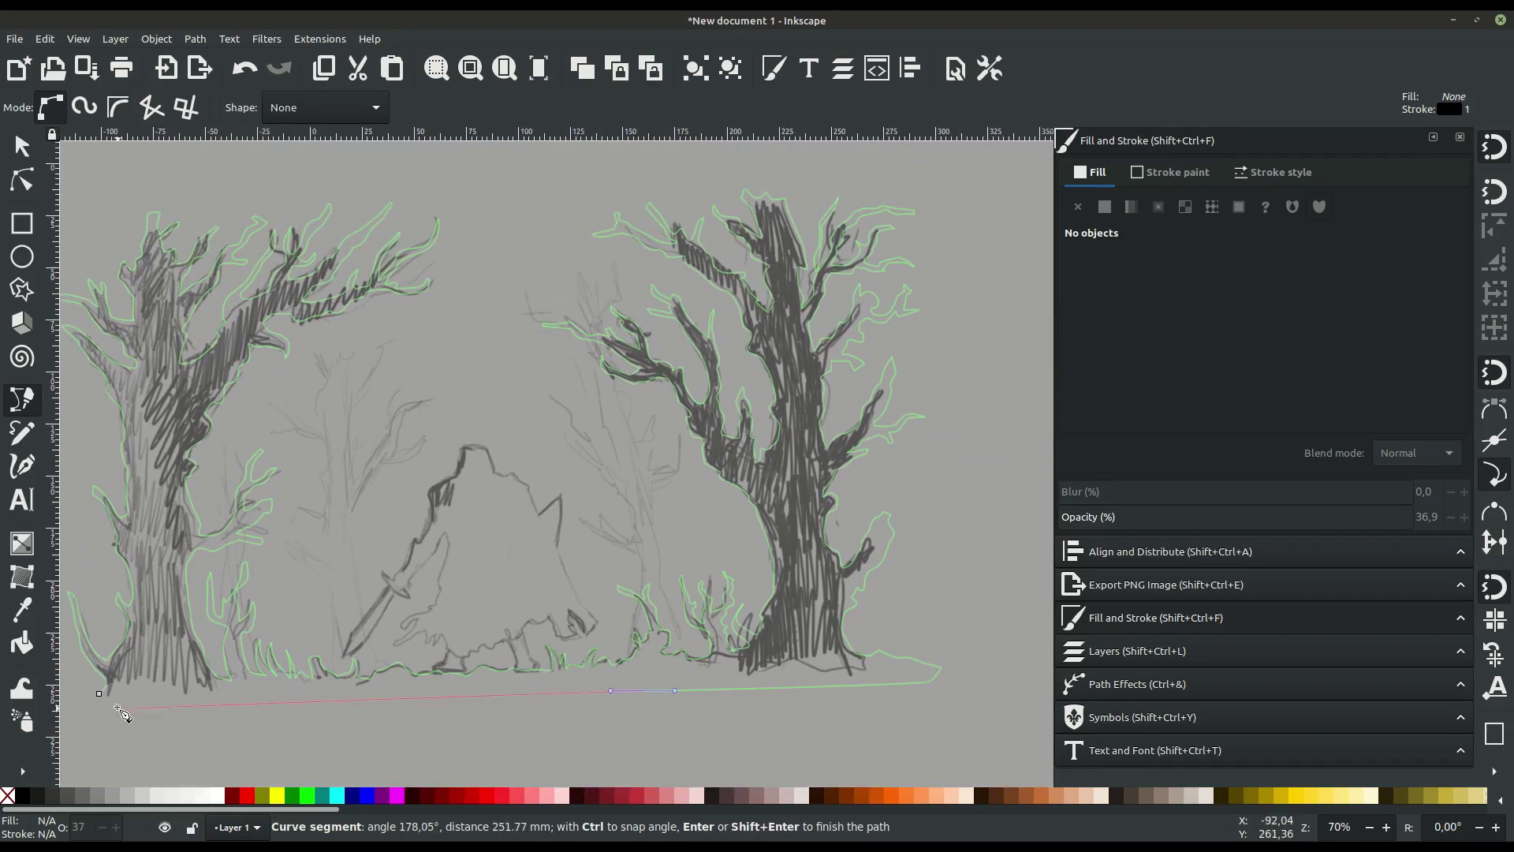
left_click(118, 706)
left_click(99, 693)
- Fill the closed tree-and-grass silhouette solid black
key("ctrl+shift+v")
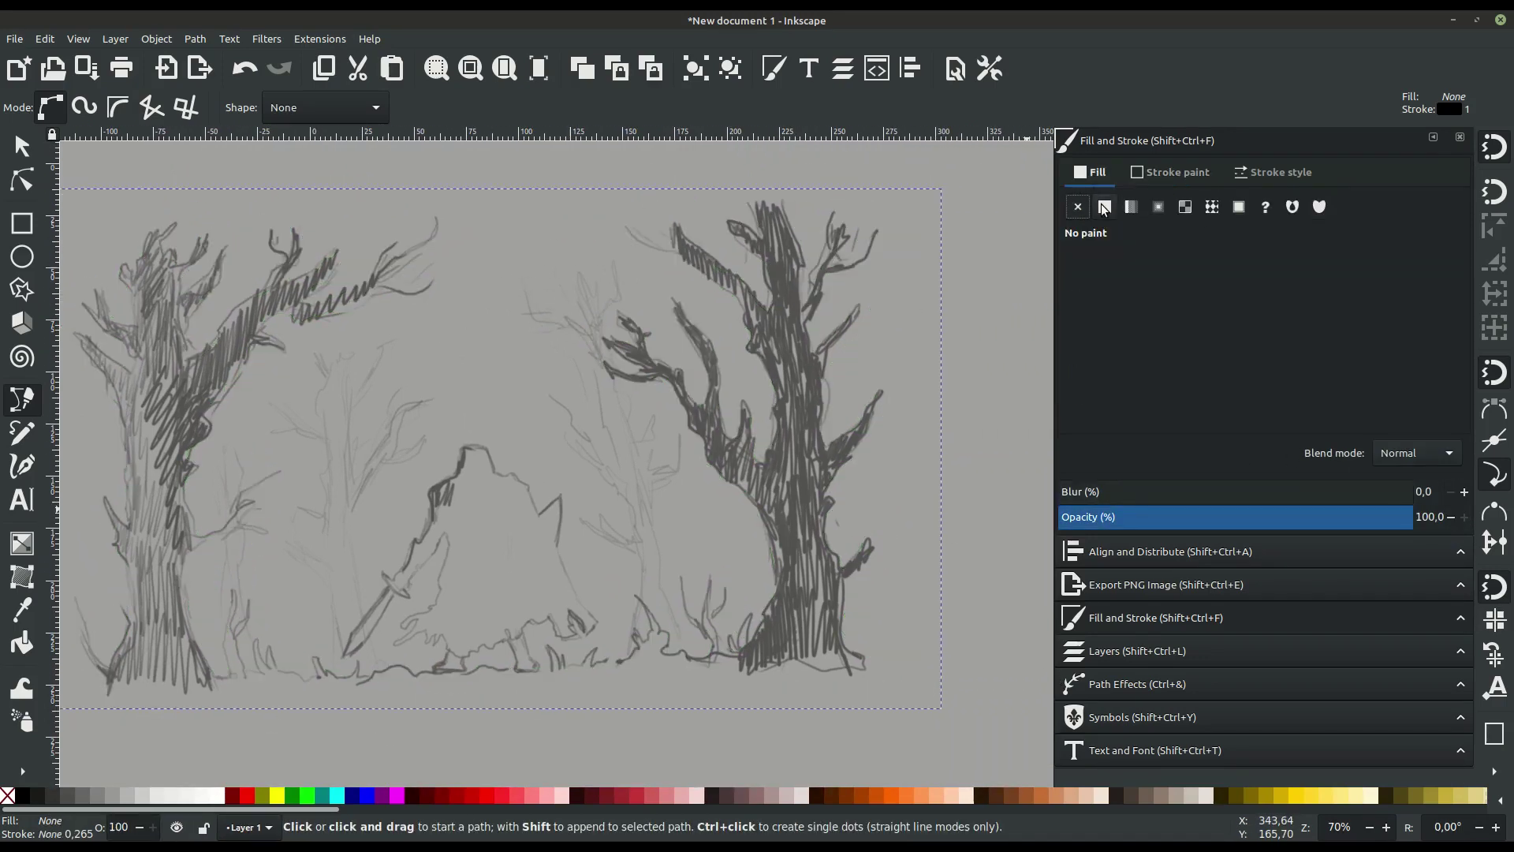
left_click(22, 149)
scroll(550, 426, "left", 2)
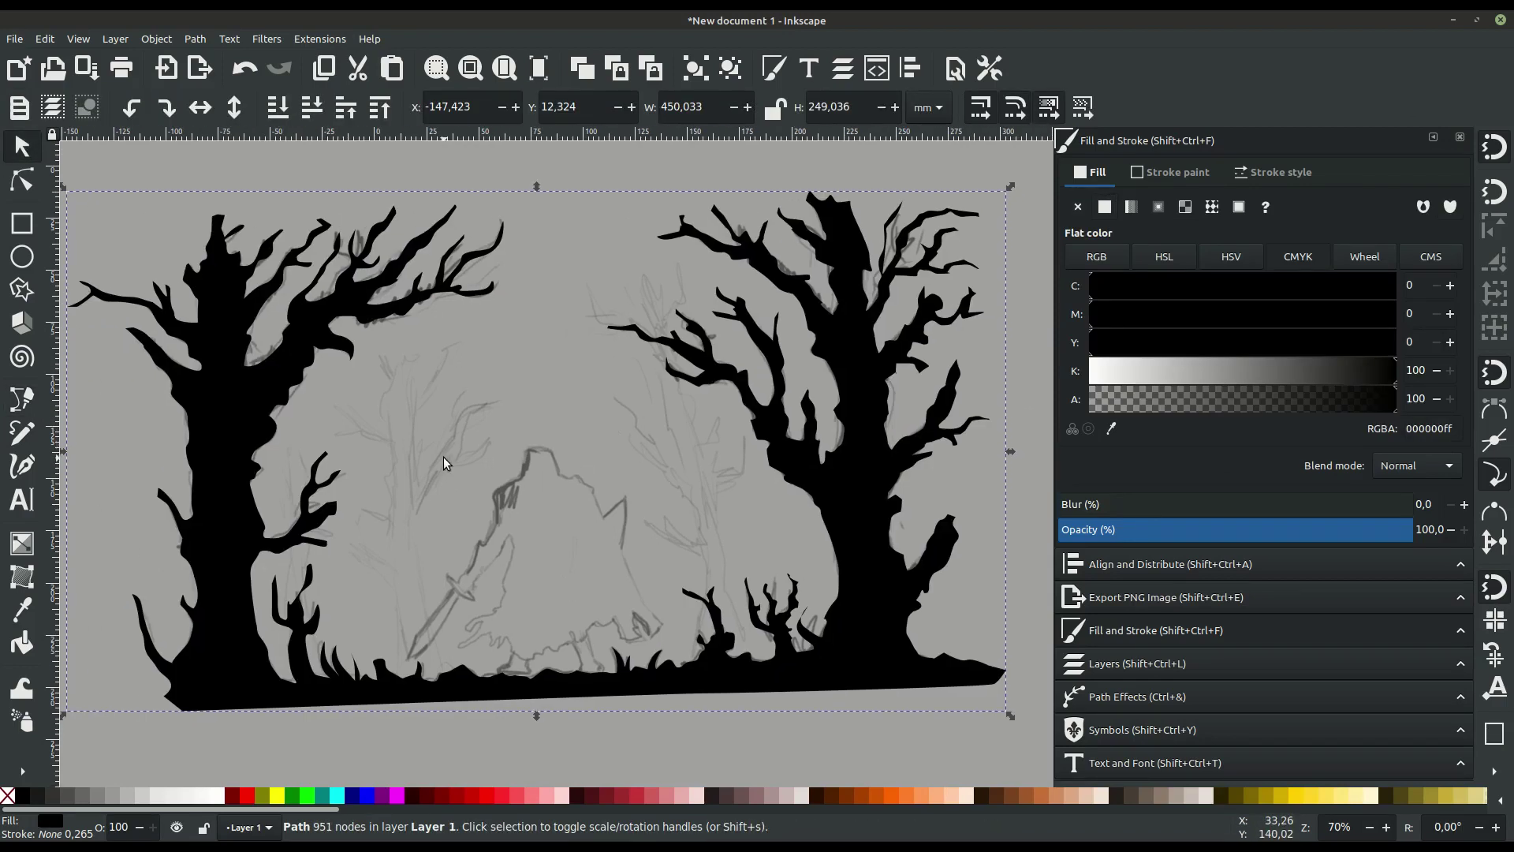
scroll(550, 540, "down", 4)
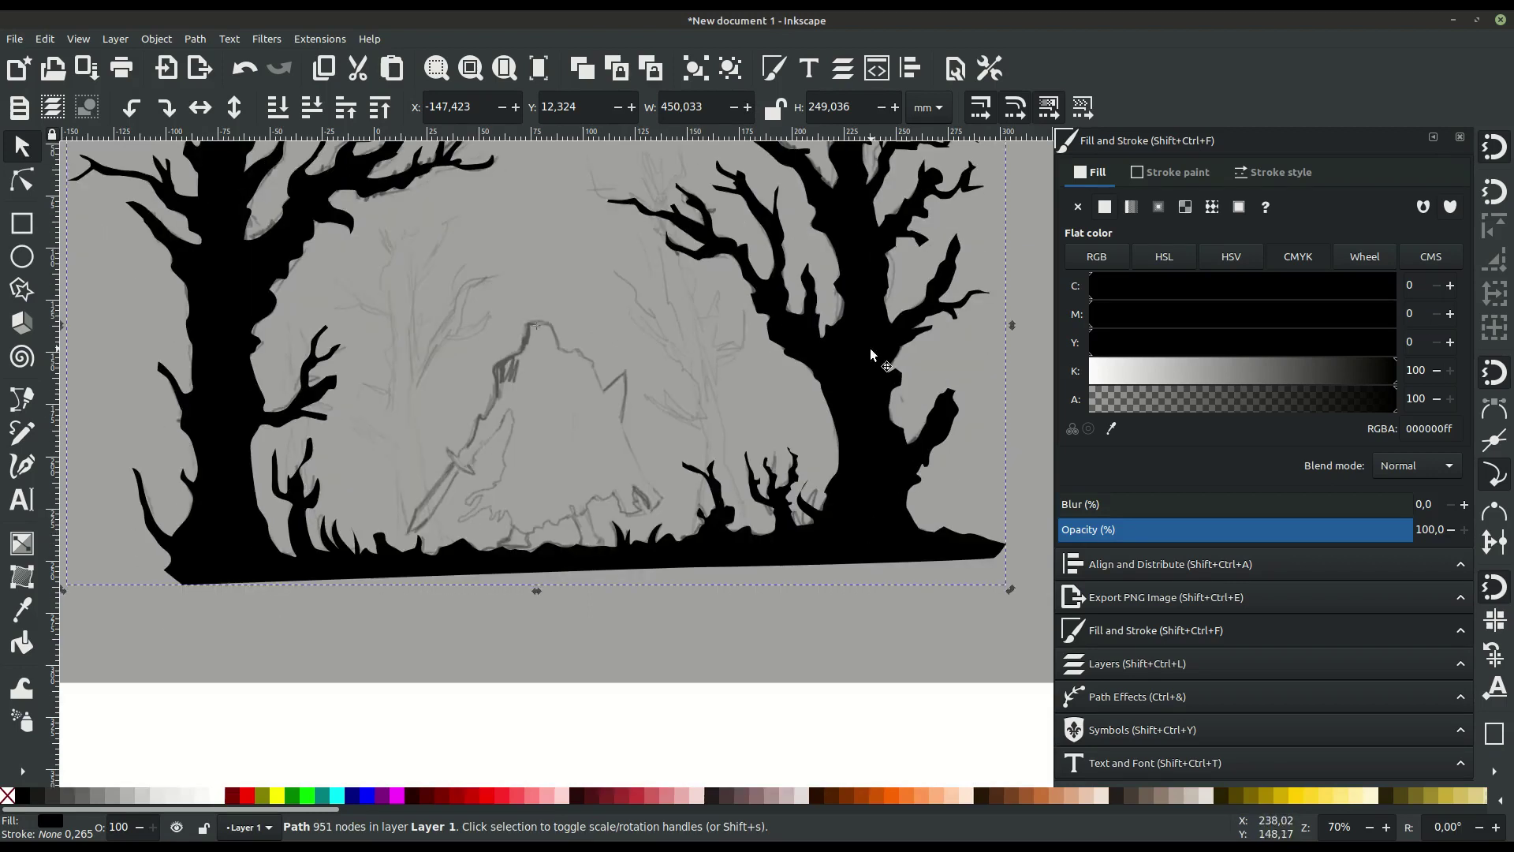
scroll(871, 354, "up", 1)
- Drag the bottom-right corner node to level the silhouette's bottom edge
key("n")
left_click(992, 595)
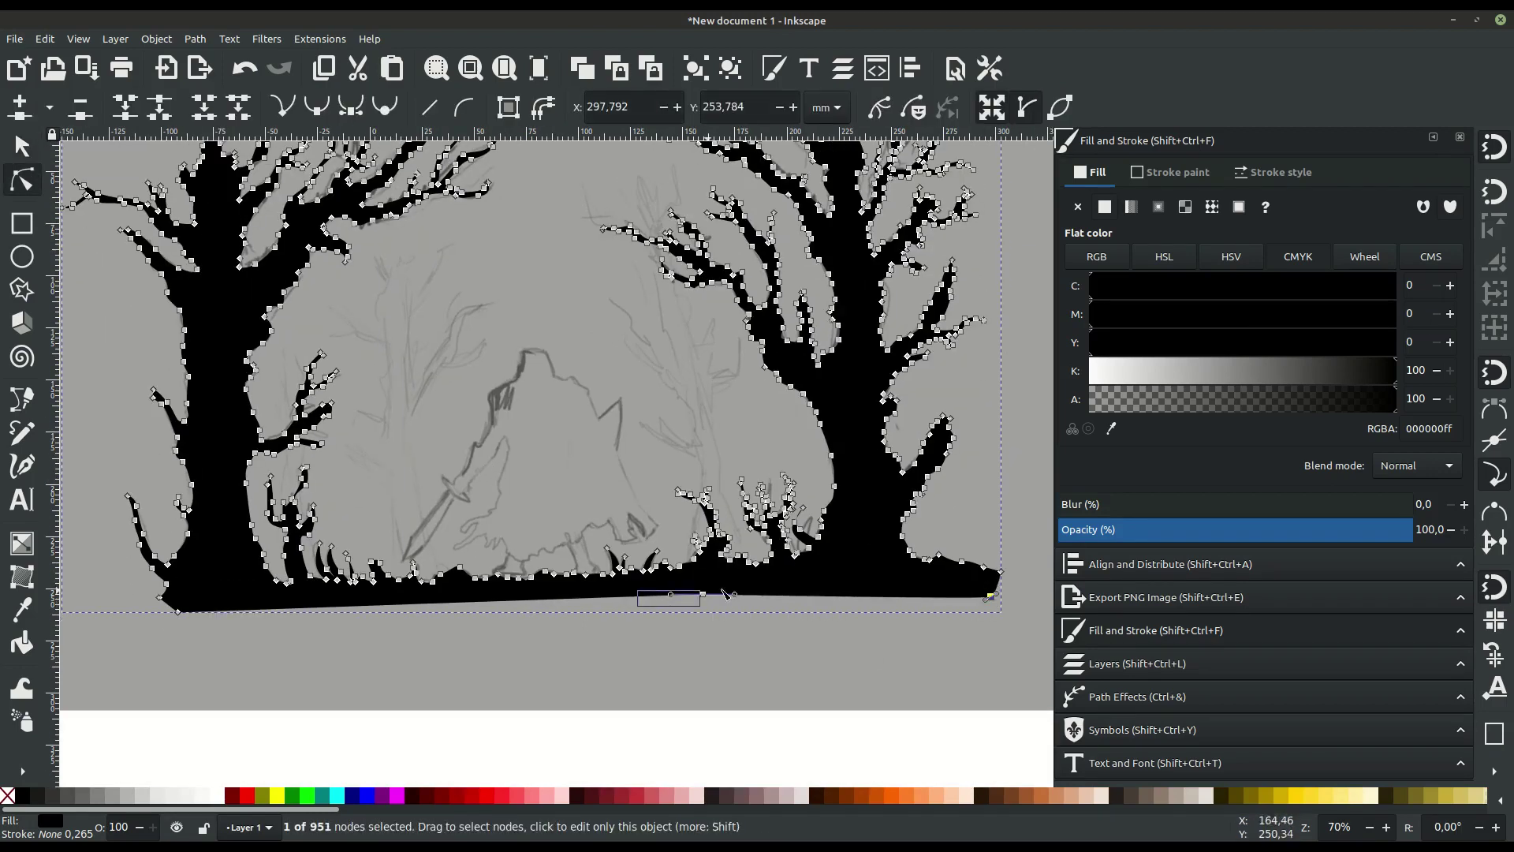
left_click_drag(725, 593, 701, 607)
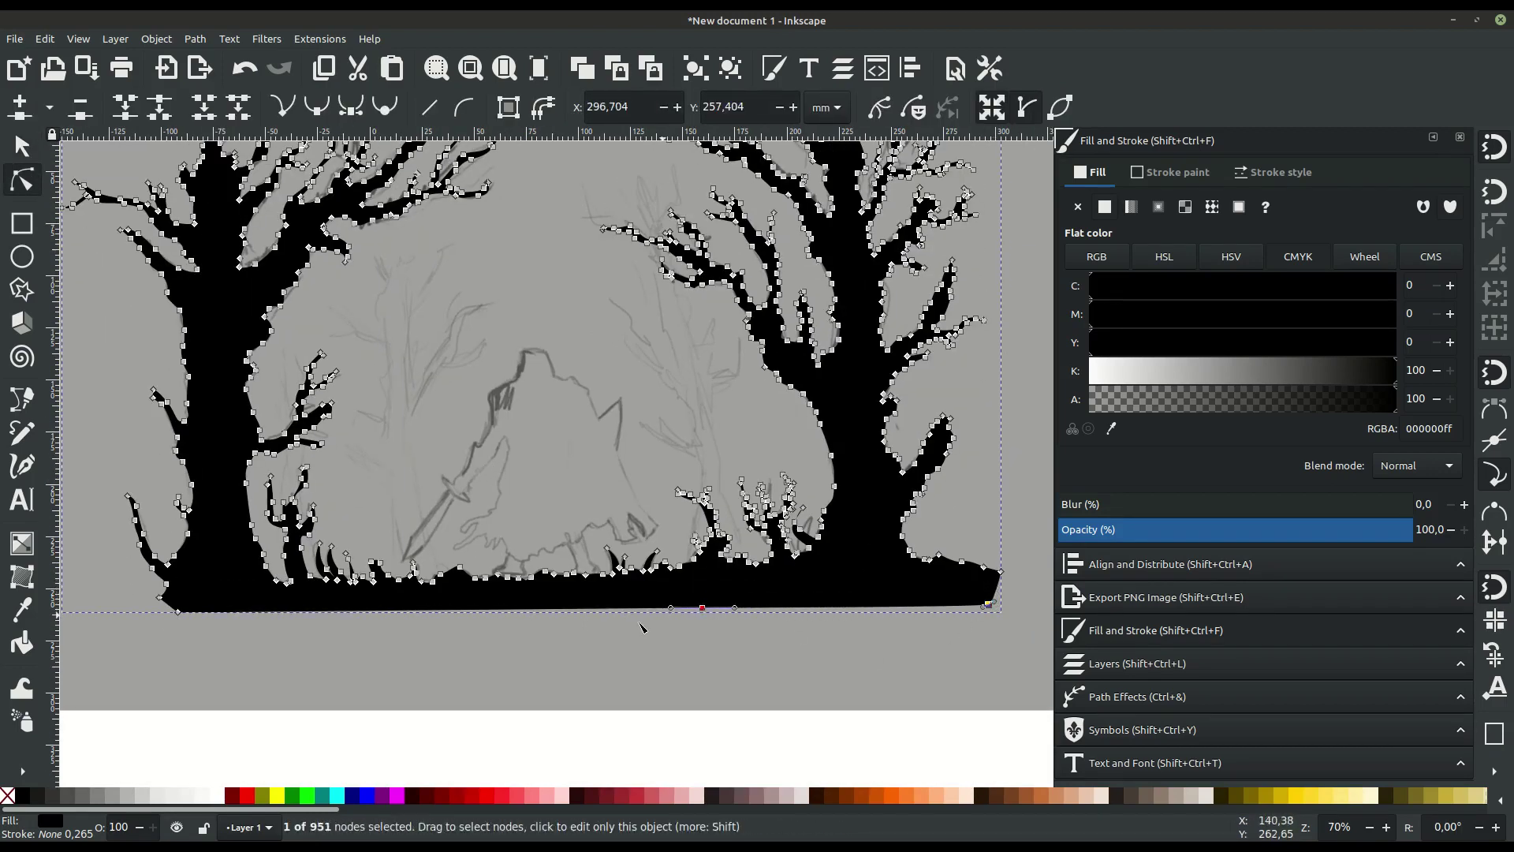
key("c")
scroll(623, 643, "down", 2)
scroll(541, 314, "up", 2)
scroll(515, 275, "up", 1)
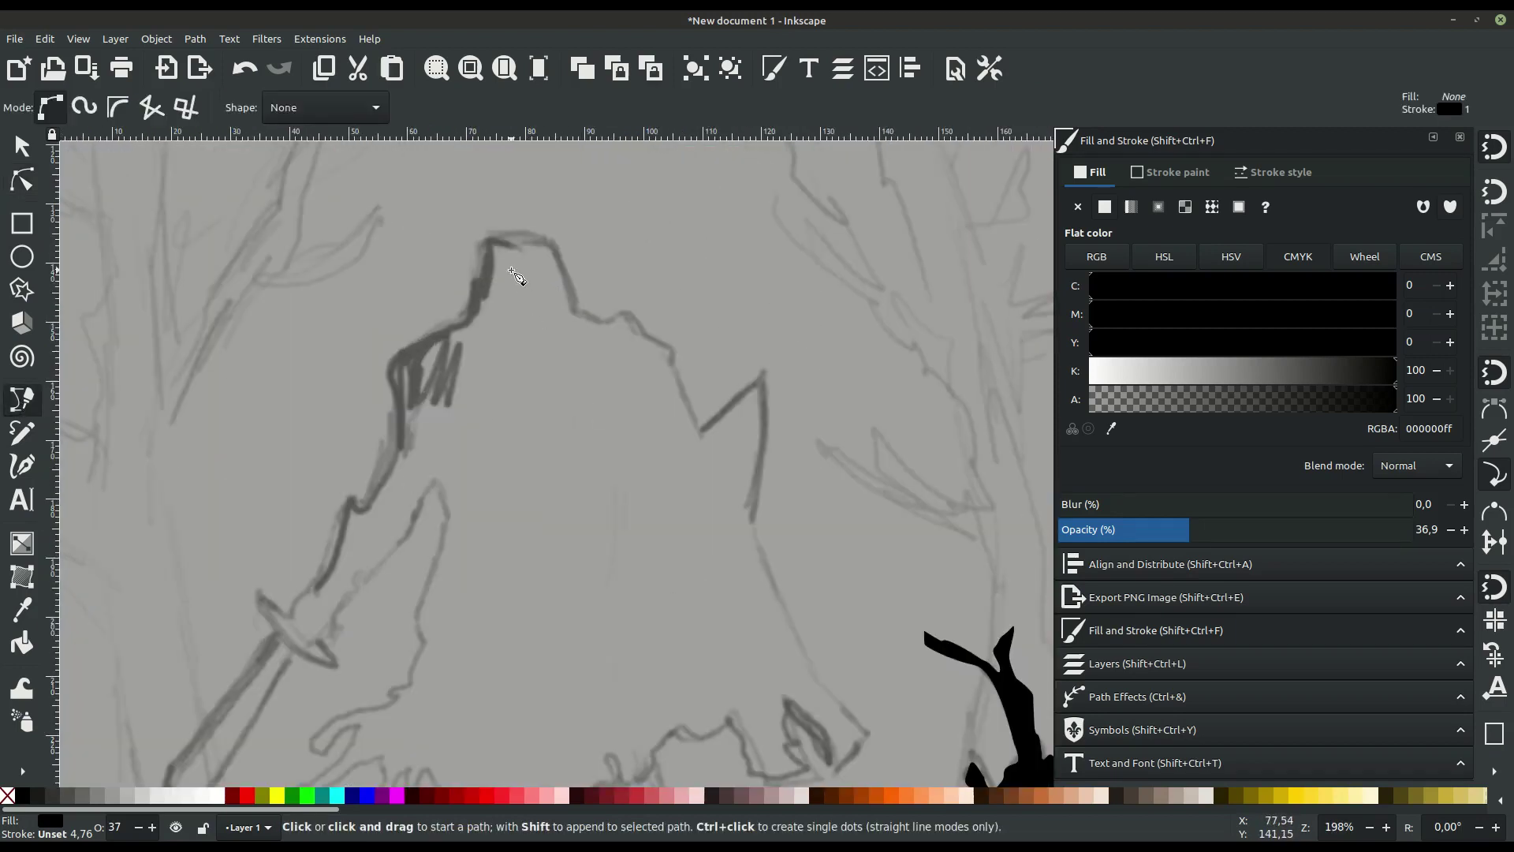
- Start the knight outline at the hood top and trace over the hood, right shoulder and arm
scroll(515, 275, "up", 1)
left_click(477, 222)
mouse_move(564, 221)
left_mouse_down()
mouse_move(606, 252)
mouse_move(590, 244)
left_mouse_up()
left_click(603, 326)
left_click_drag(634, 340, 655, 341)
left_click(731, 376)
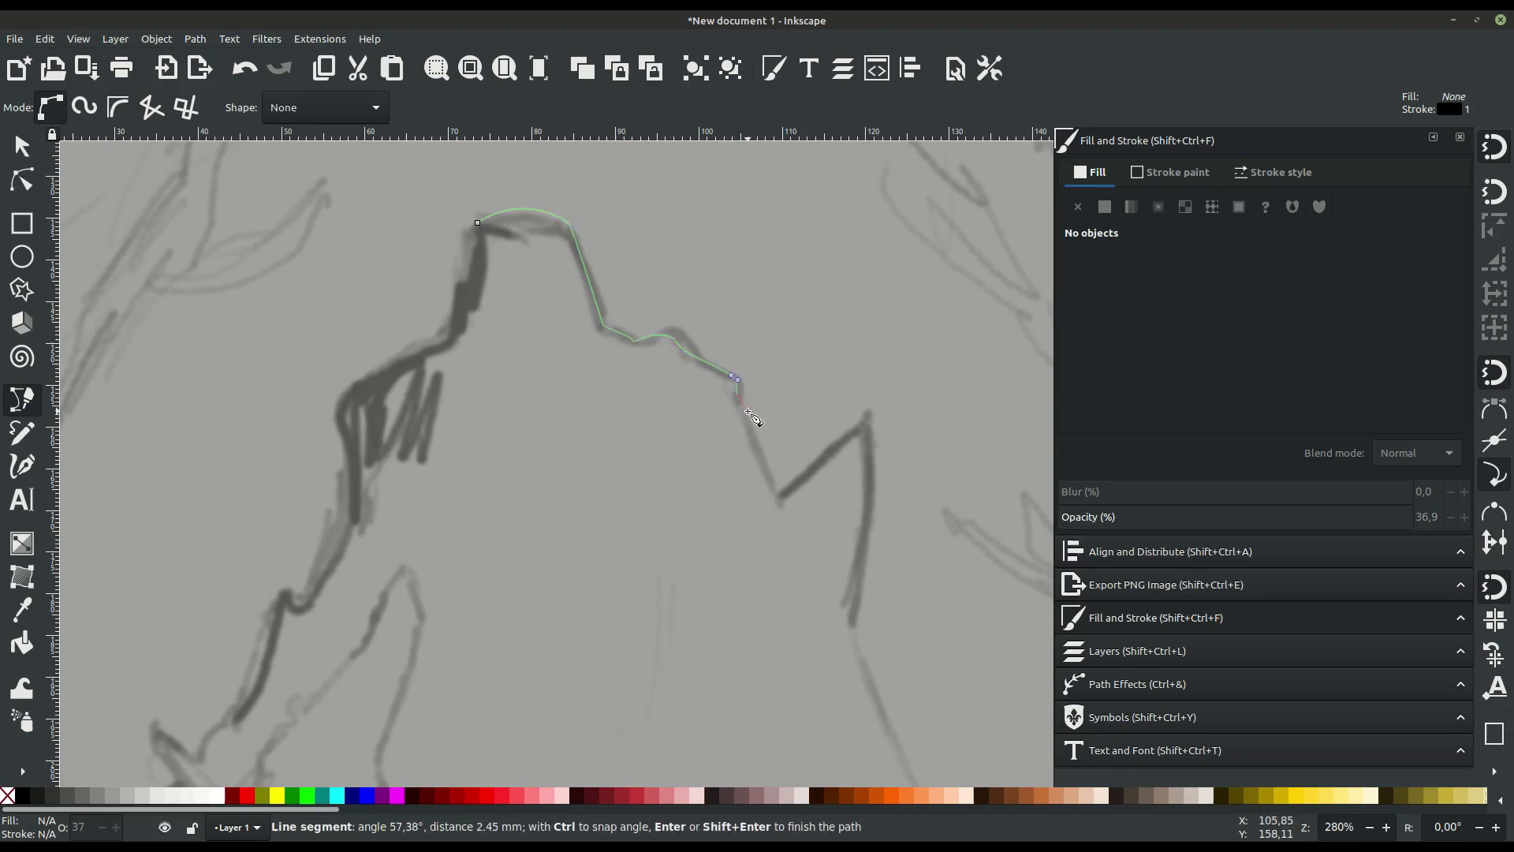
left_click_drag(775, 493, 792, 514)
left_click_drag(854, 412, 873, 382)
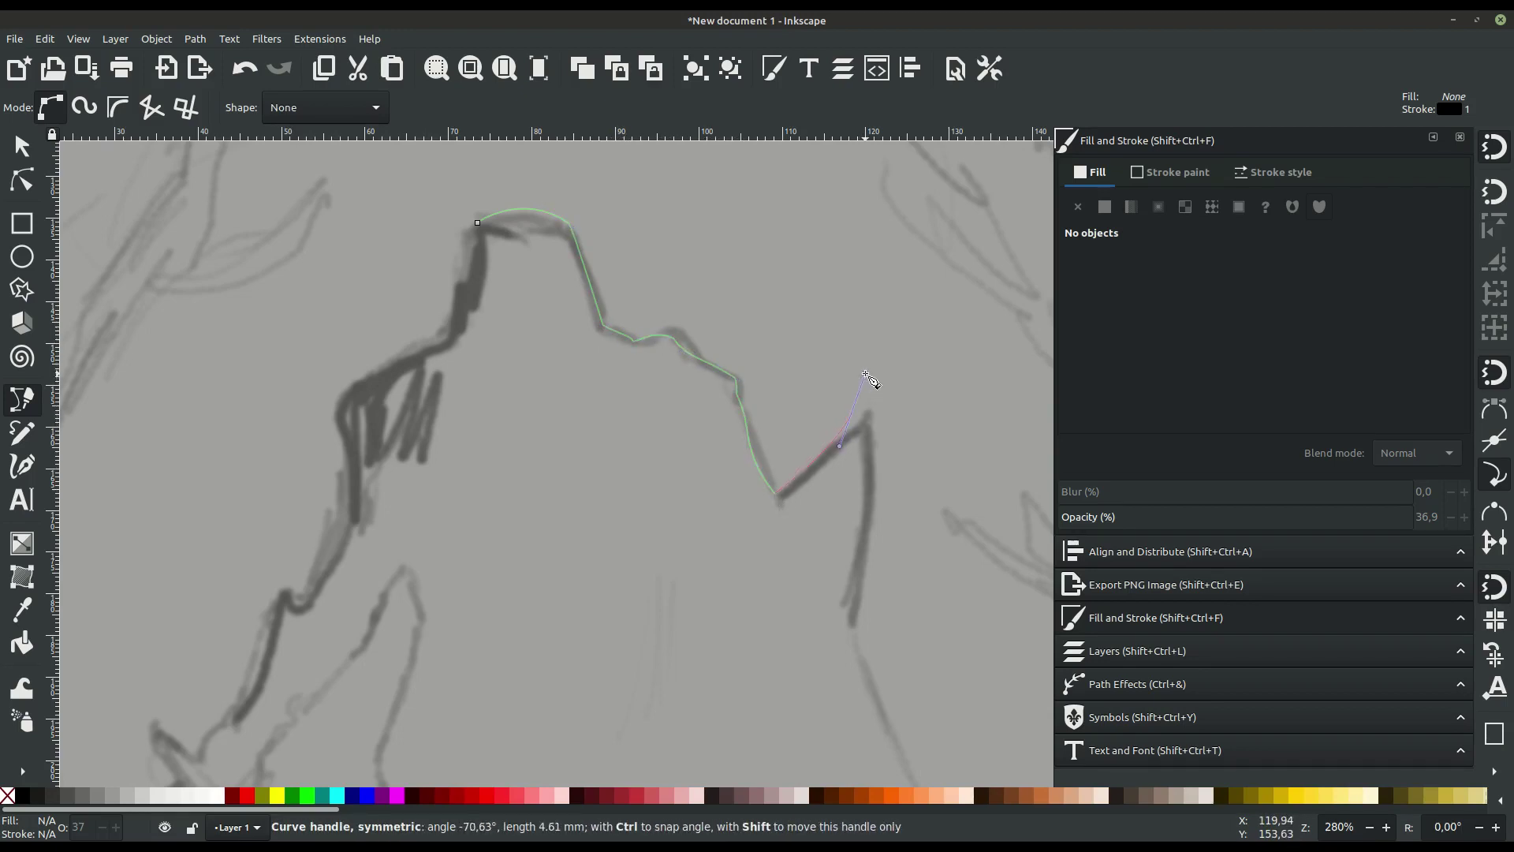
- Trace down the knight's right side to the lower right of the cloak
scroll(852, 473, "down", 4)
left_click_drag(852, 499, 817, 603)
scroll(828, 552, "down", 8)
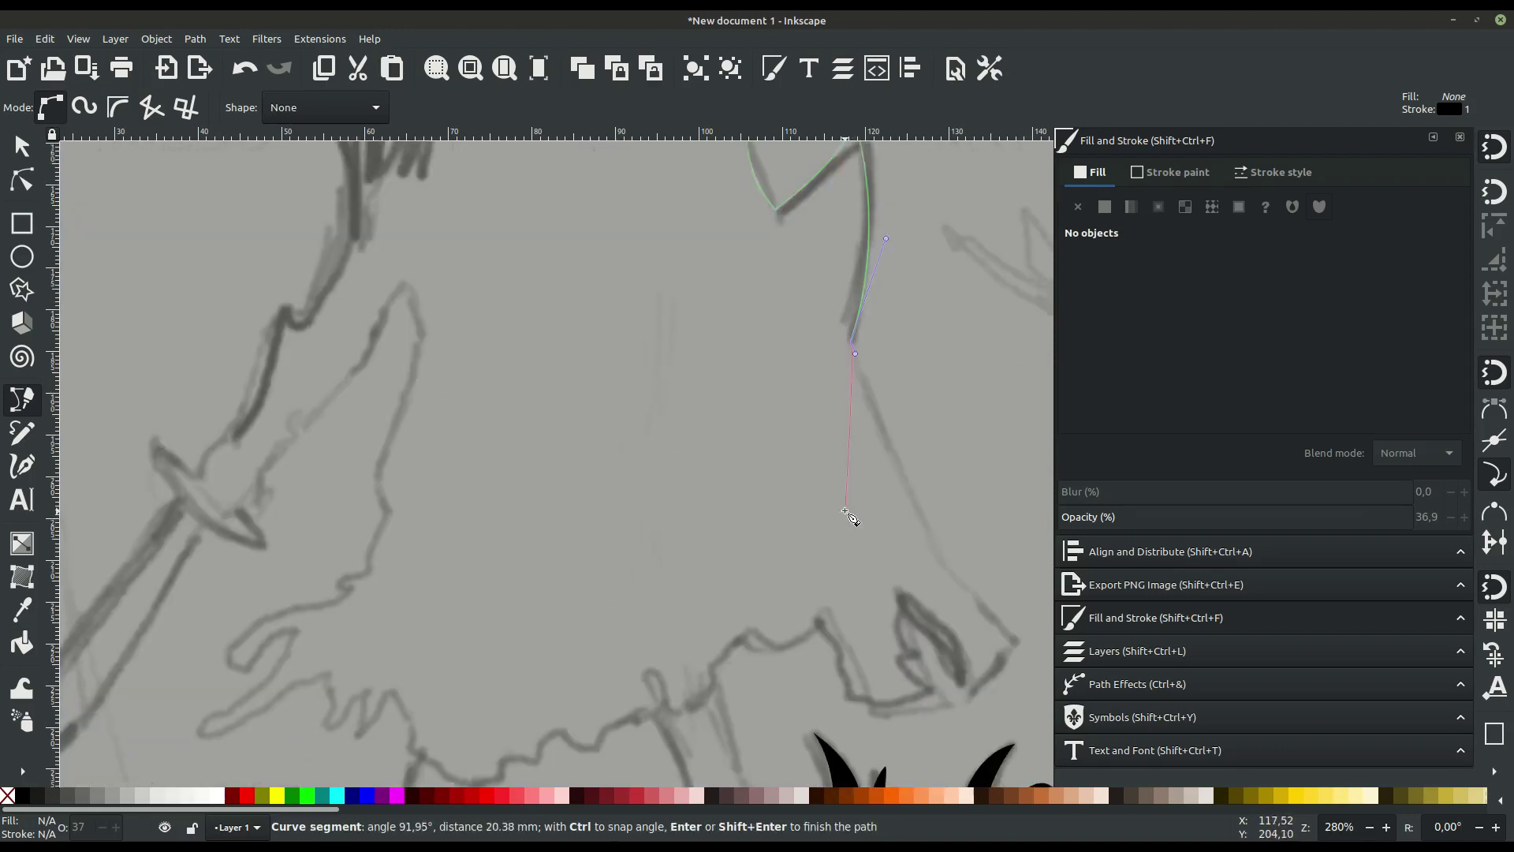
scroll(844, 517, "right", 7)
left_click(718, 454)
left_click(788, 528)
left_click(744, 588)
left_click(671, 471)
left_click(671, 511)
left_click_drag(689, 530, 699, 542)
- Trace the cloak hem leftward and down its contour along the ground line
left_click(656, 558)
left_click(669, 600)
left_click(618, 590)
left_click(614, 544)
left_click(602, 513)
left_click(557, 541)
left_click(502, 550)
left_click_drag(518, 658, 539, 680)
left_click(565, 721)
left_click(447, 710)
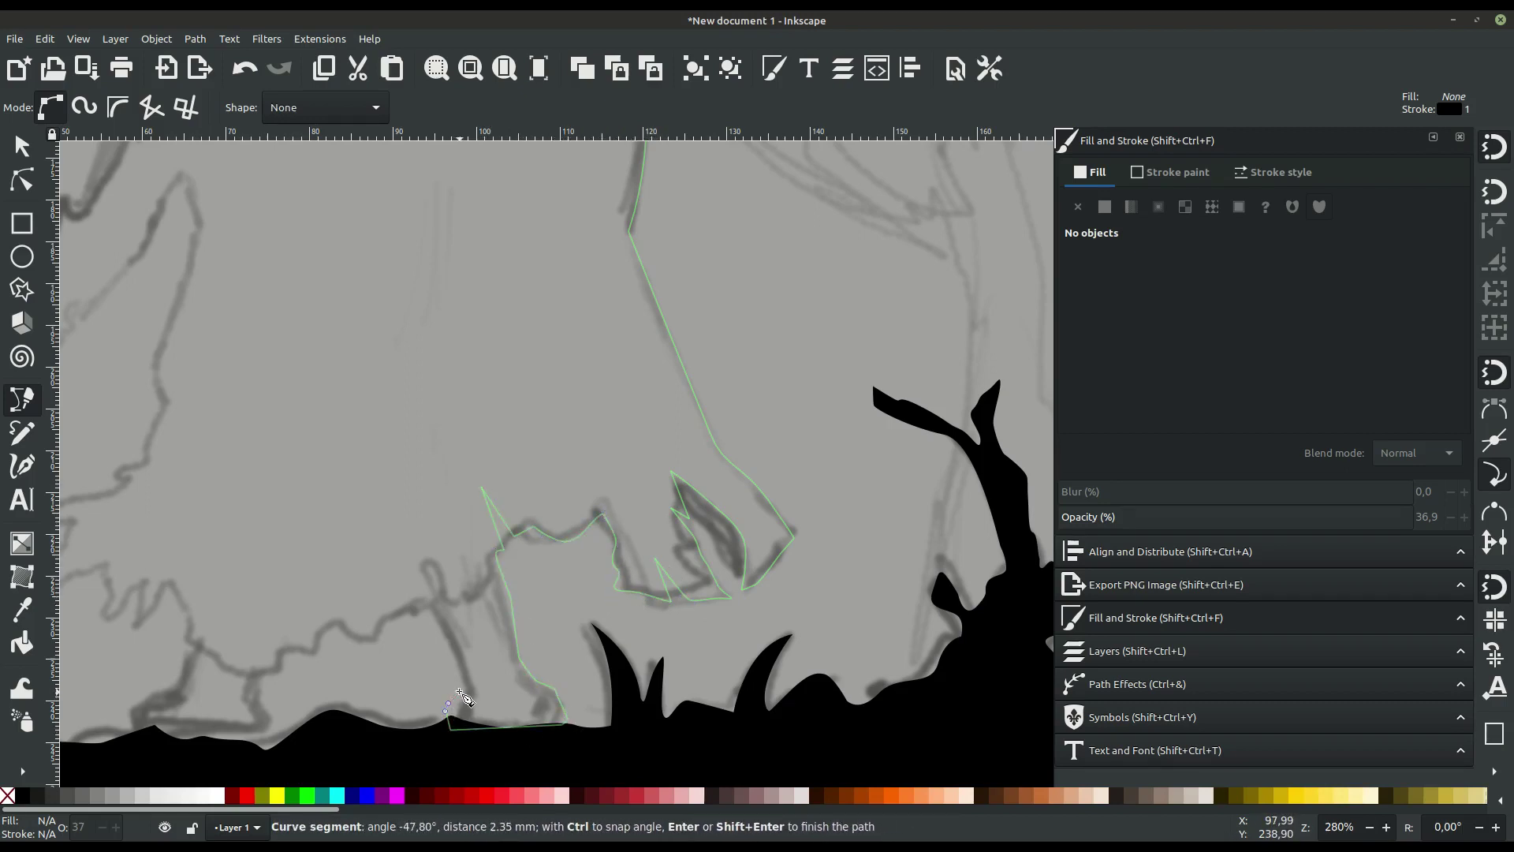
- Continue the outline up and left along the hem, then left along the ground line
left_click(424, 604)
left_click(387, 608)
left_click_drag(379, 640, 365, 643)
left_click(332, 624)
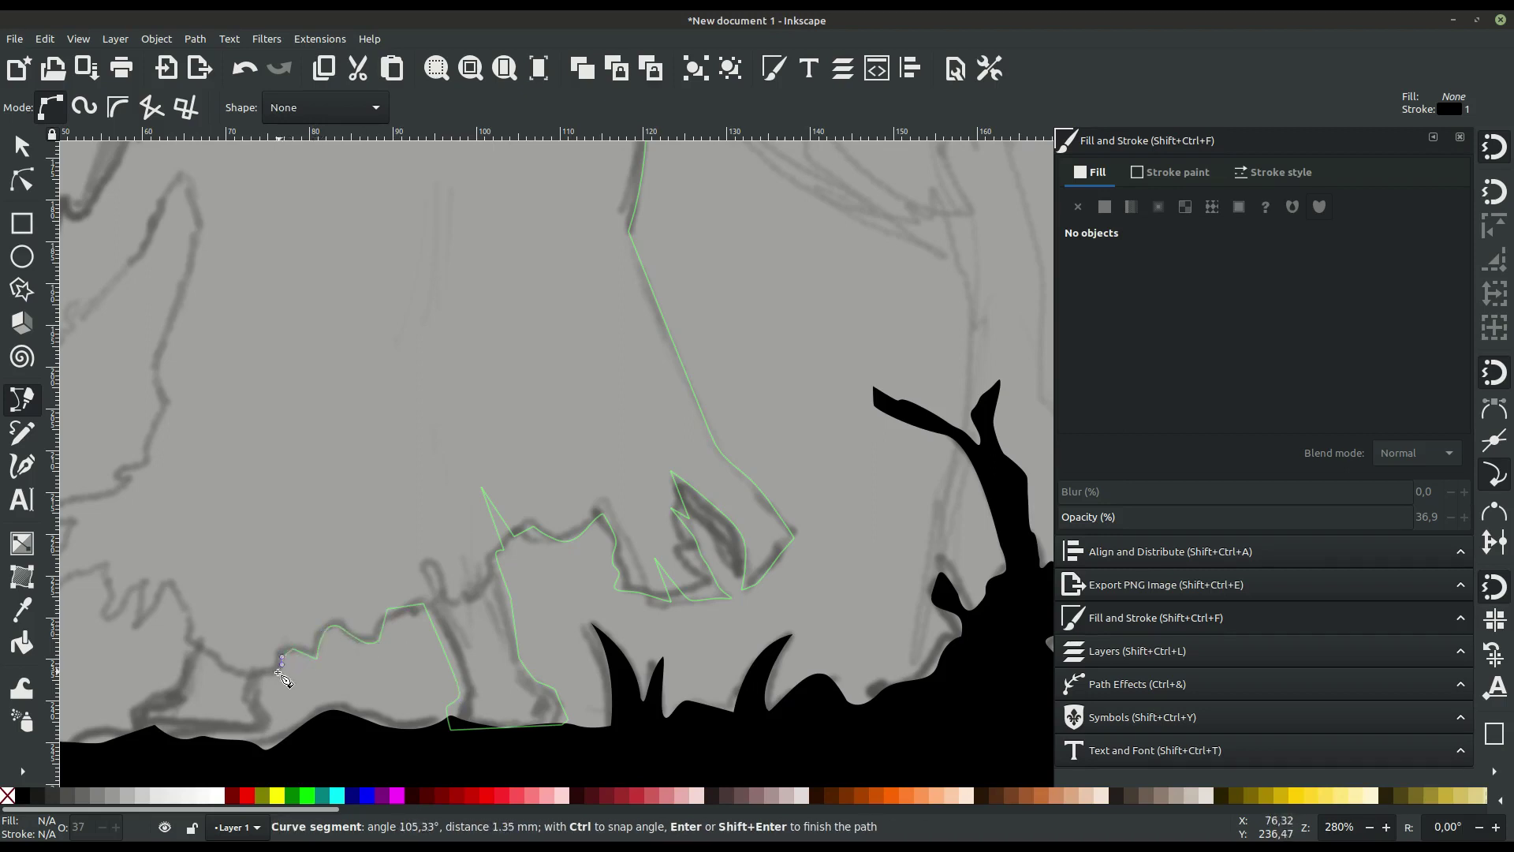
left_click(265, 675)
scroll(265, 675, "down", 5)
scroll(265, 675, "left", 6)
left_click(473, 570)
left_click(432, 573)
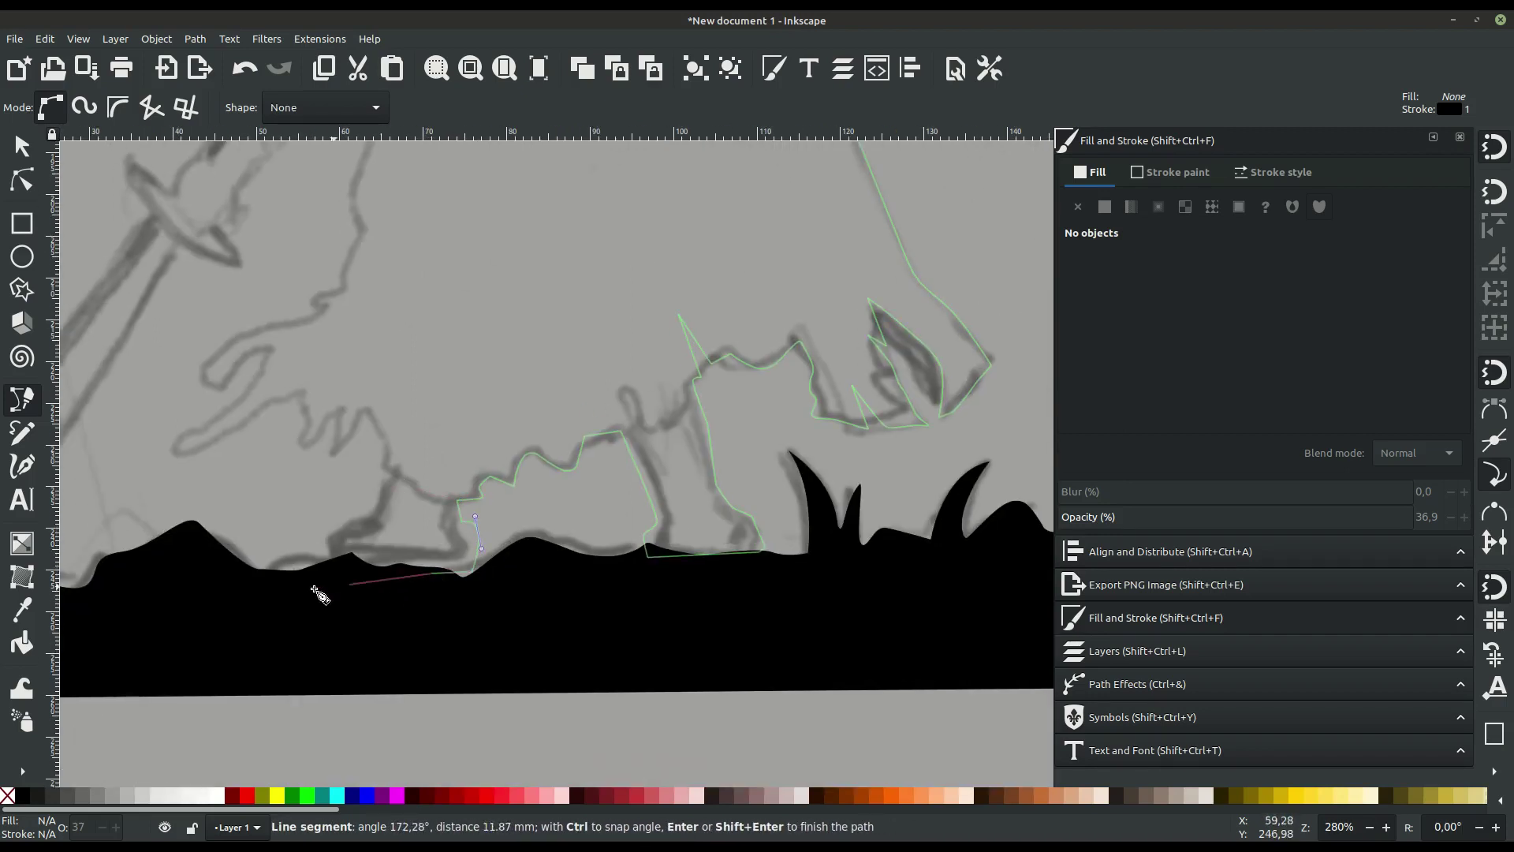
left_click(322, 538)
- Trace the ragged hem zigzag and spikes down-left, then up to the hooked point's tip
left_click(389, 490)
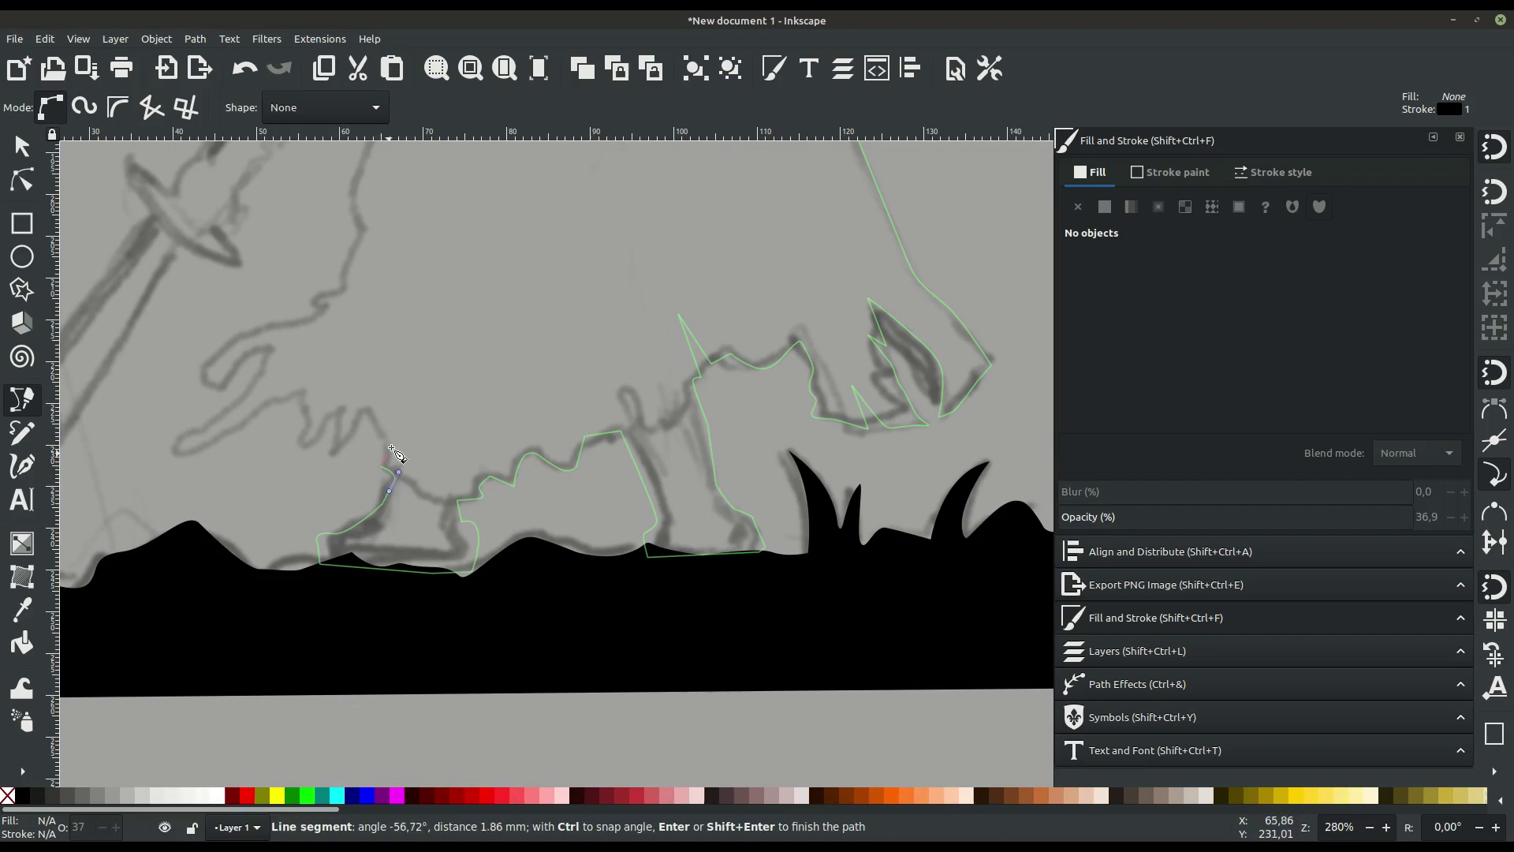
left_click(365, 408)
left_click(327, 459)
left_click(339, 408)
left_click(298, 446)
left_click(339, 388)
left_click_drag(260, 400, 271, 409)
left_click(167, 455)
left_click_drag(178, 448, 186, 447)
left_click(264, 359)
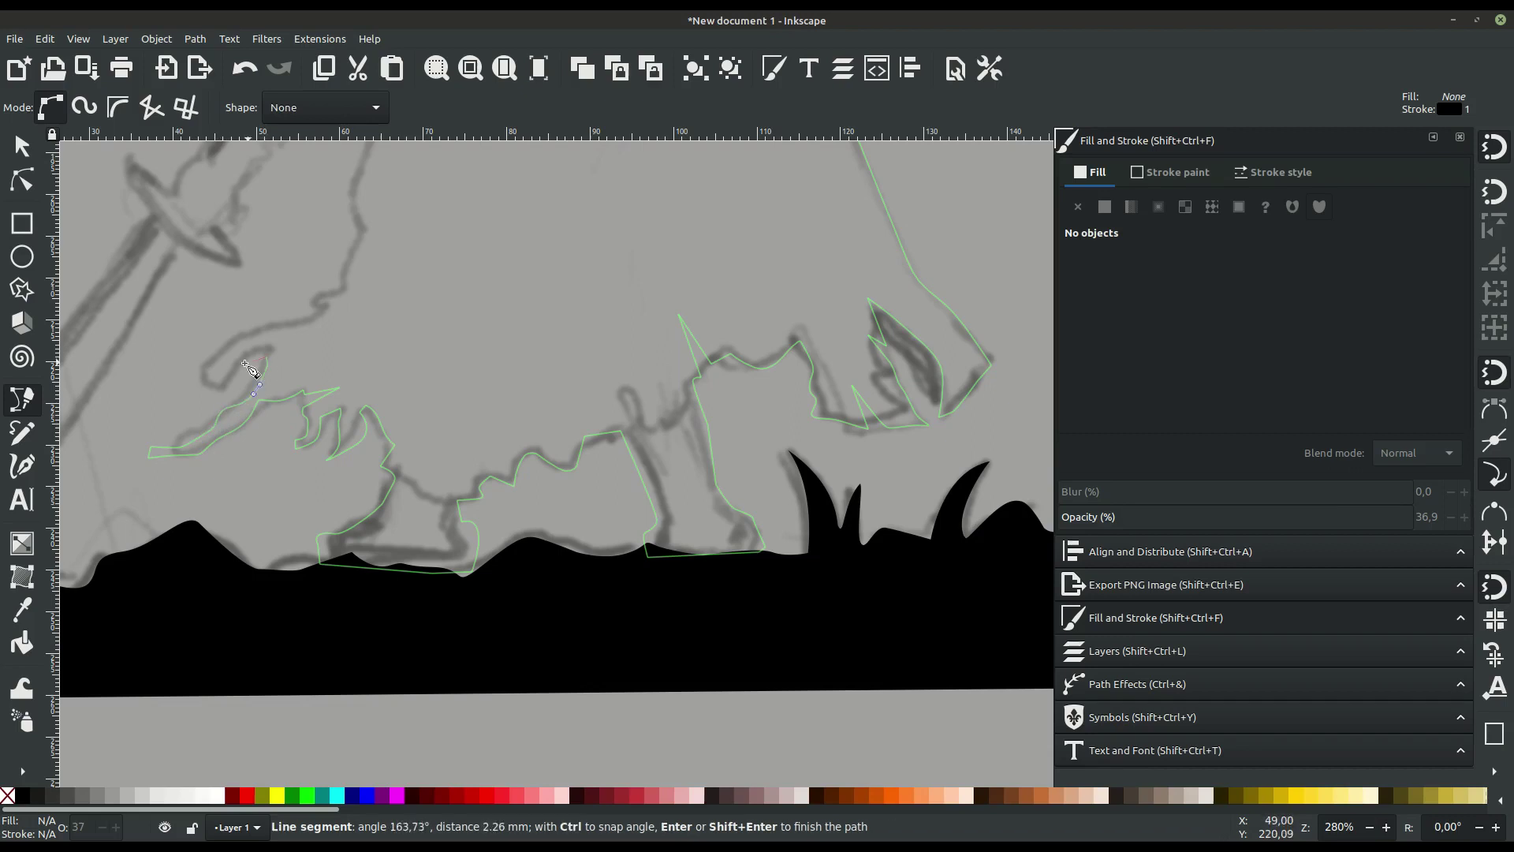
- Trace from the hooked point up to the arm's tip and back down toward the sword
left_click(199, 409)
left_click(245, 333)
left_click(311, 319)
scroll(355, 284, "up", 2)
mouse_move(348, 284)
left_mouse_down()
mouse_move(365, 274)
mouse_move(399, 331)
left_mouse_up()
scroll(359, 377, "up", 2)
scroll(361, 306, "up", 3)
left_click(385, 258)
left_click_drag(328, 365, 363, 332)
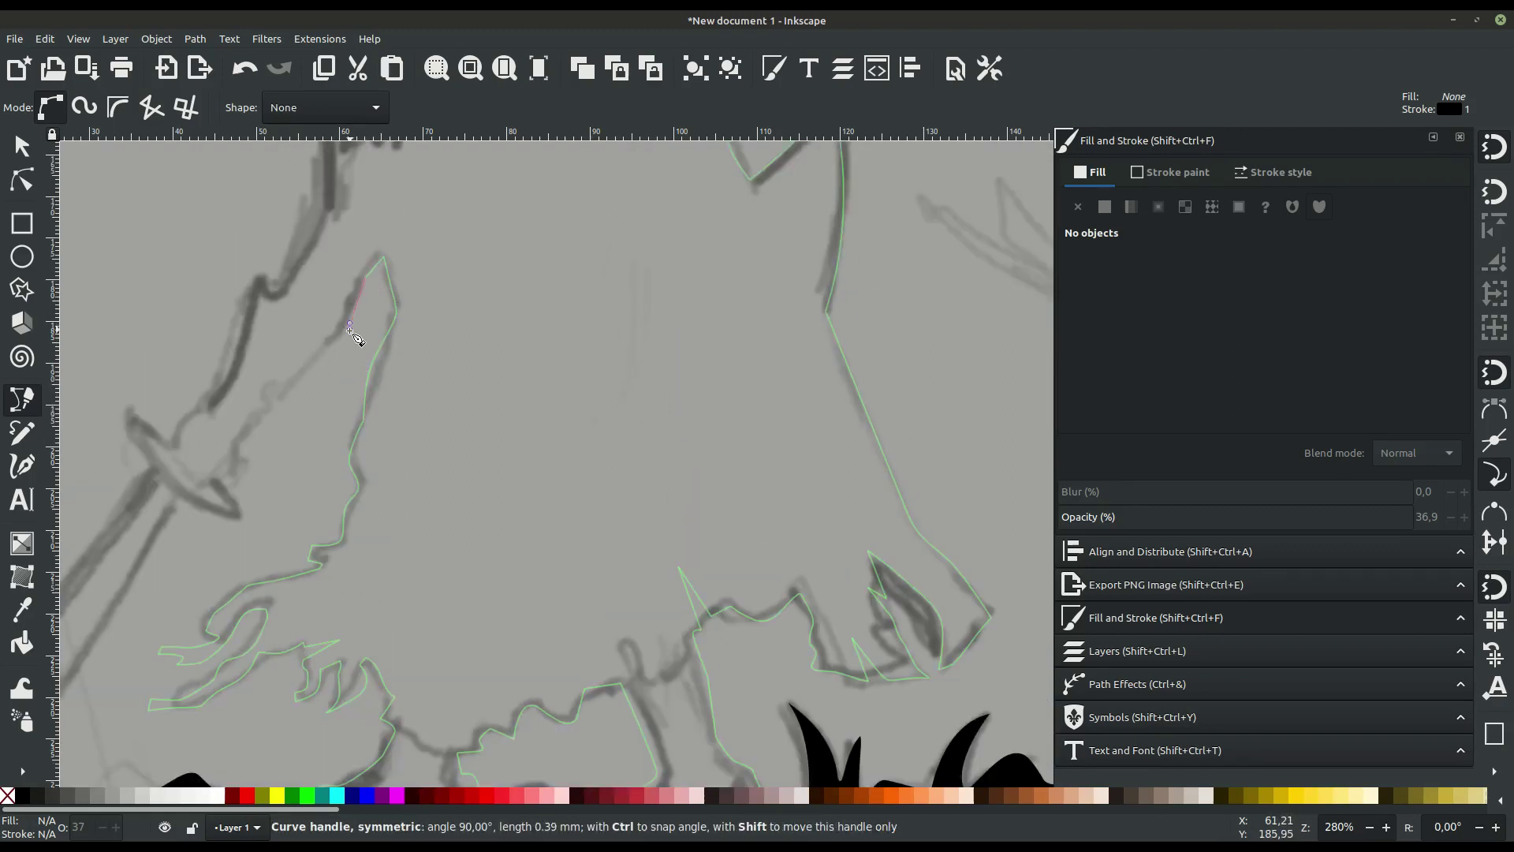
mouse_move(251, 461)
left_mouse_down()
mouse_move(237, 495)
mouse_move(183, 499)
left_mouse_up()
left_click(237, 516)
- Outline the sword's sharp tip, blade and crossguard
scroll(326, 540, "down", 3)
scroll(326, 540, "left", 4)
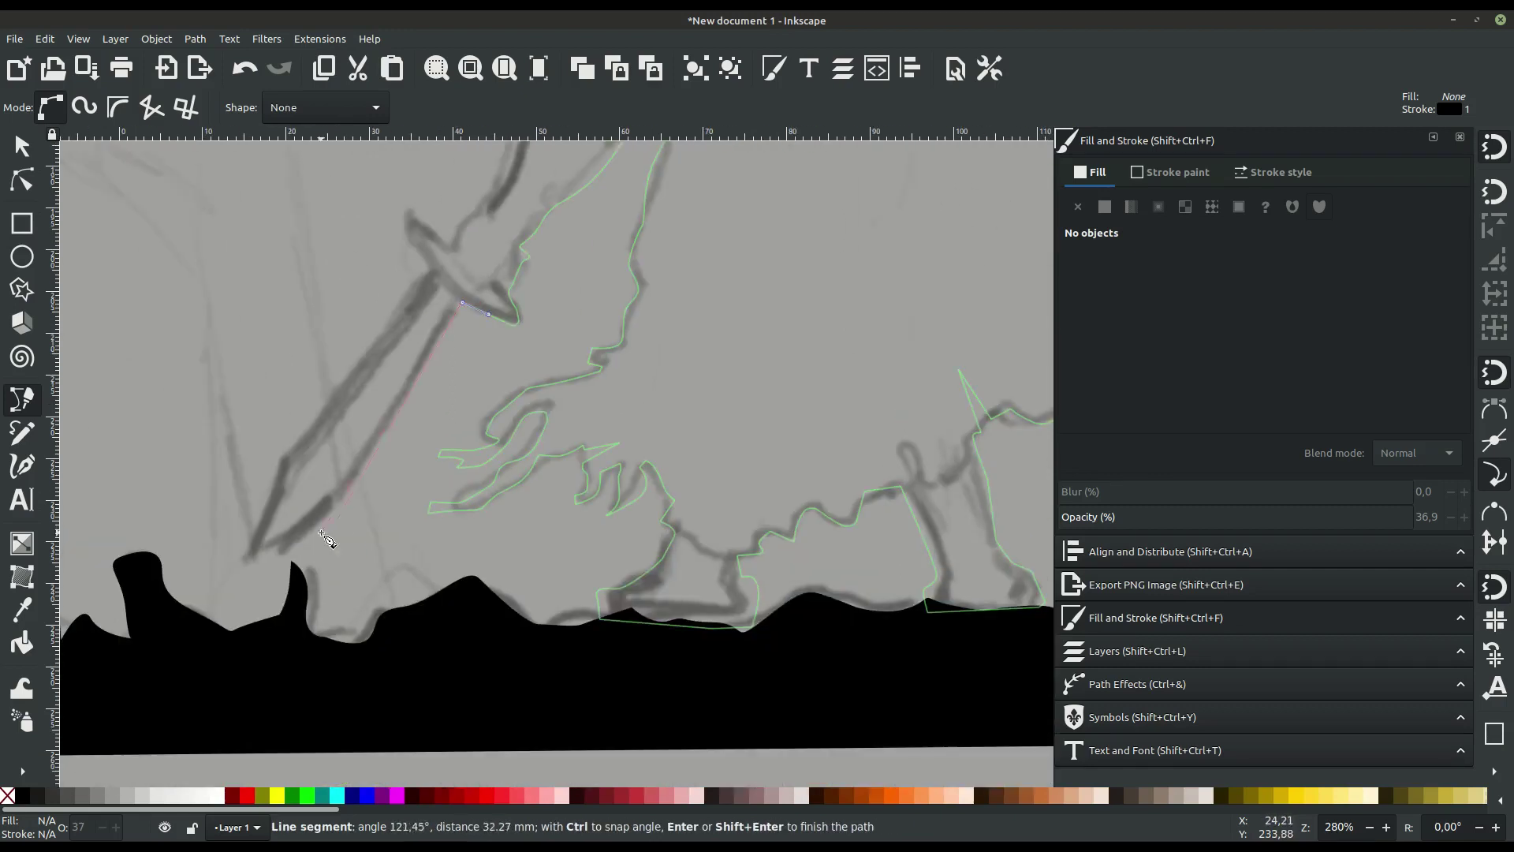
left_click(248, 566)
left_click(282, 471)
left_click(433, 275)
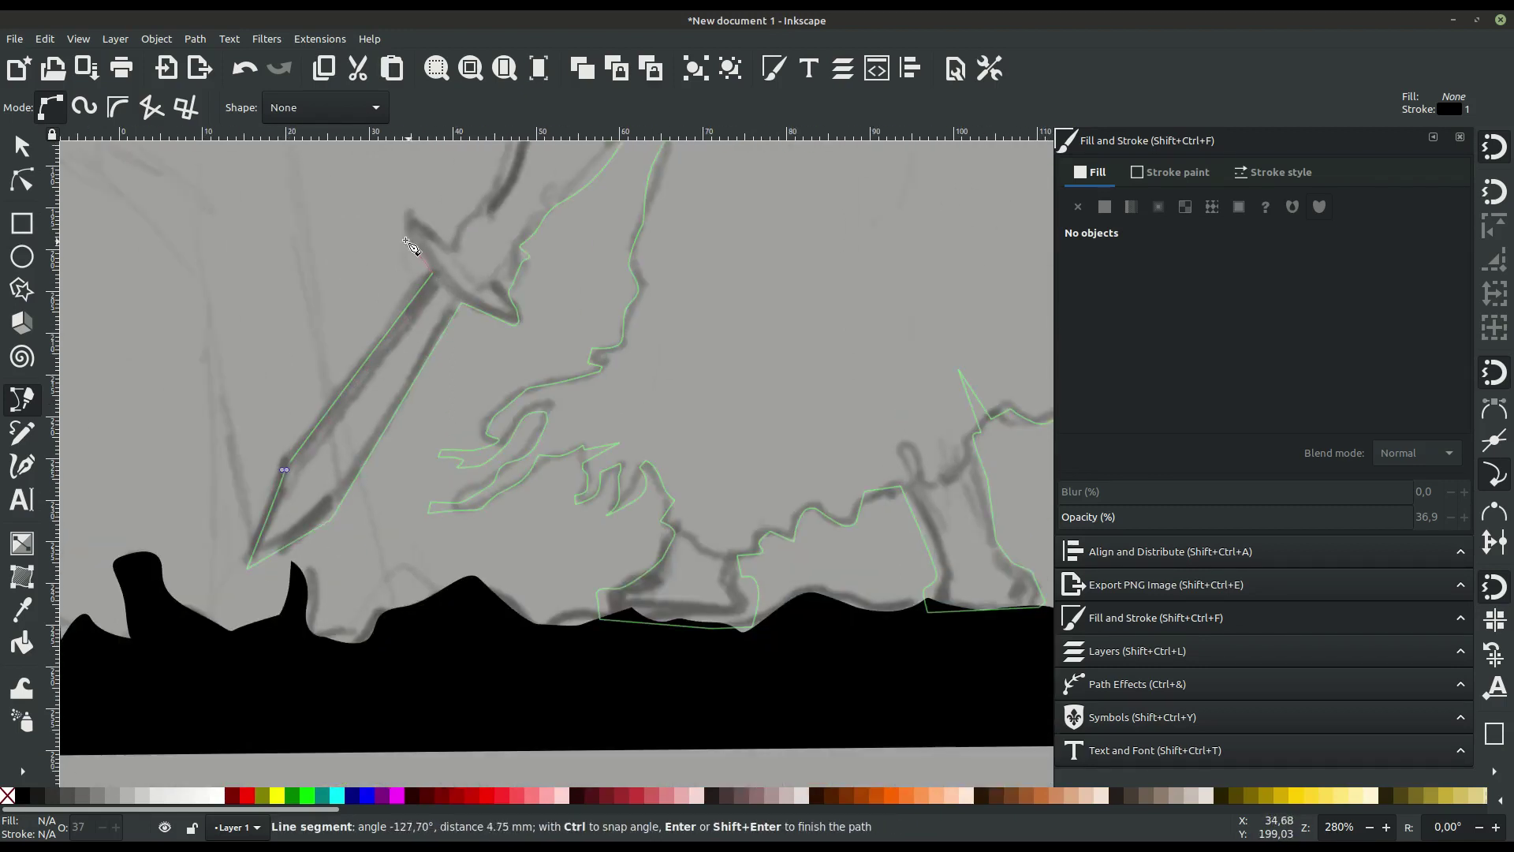
left_click(489, 203)
scroll(640, 418, "up", 3)
left_click(536, 268)
- Trace up the arm toward the hood and close the knight outline at its start
scroll(534, 287, "up", 3)
scroll(534, 287, "right", 3)
left_click(407, 455)
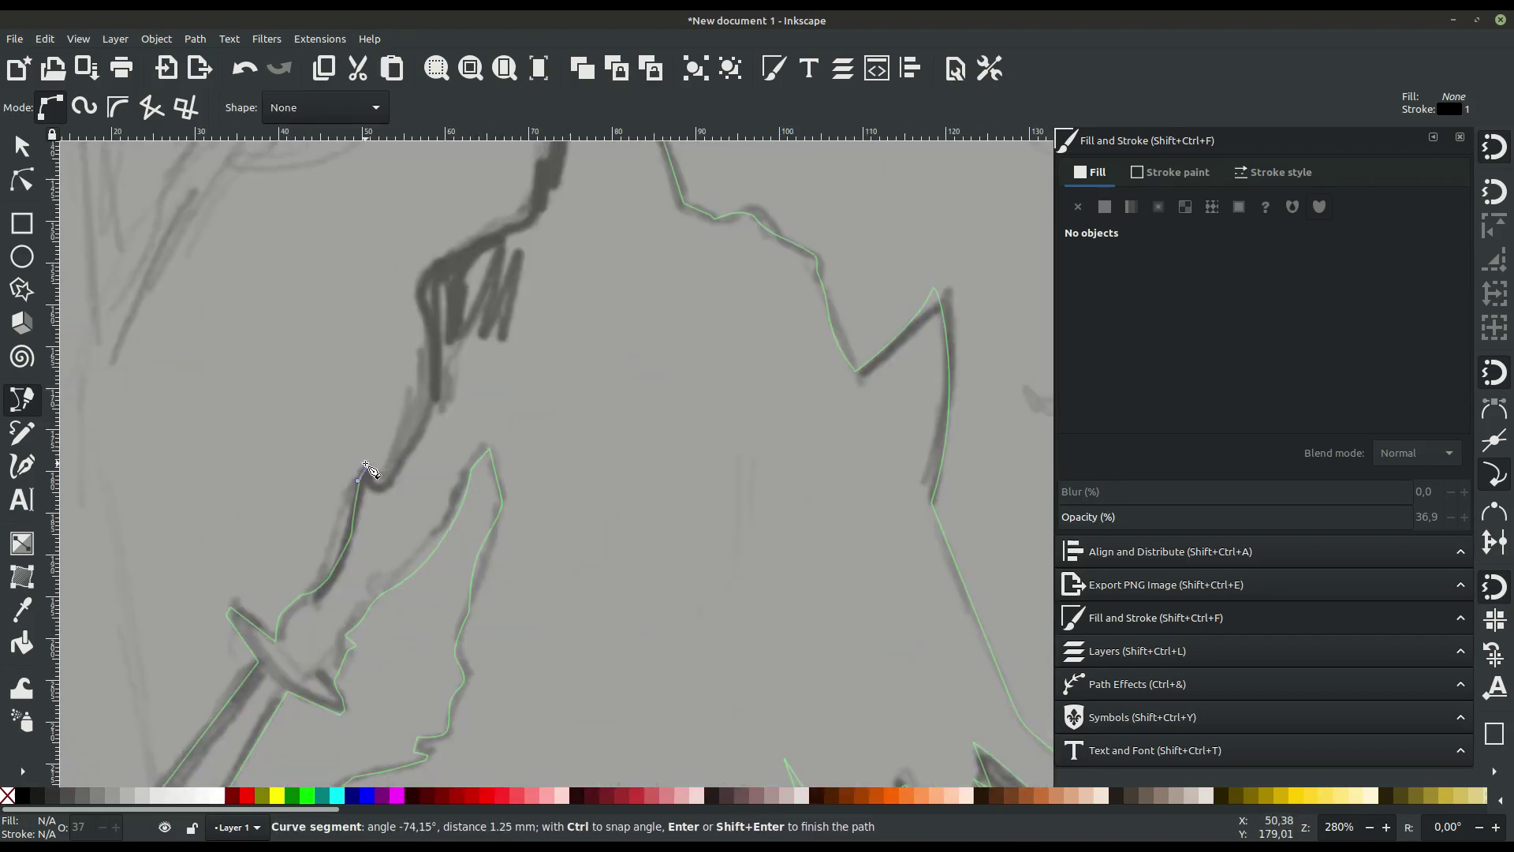
left_click_drag(431, 343, 434, 272)
scroll(442, 268, "up", 3)
left_click(528, 321)
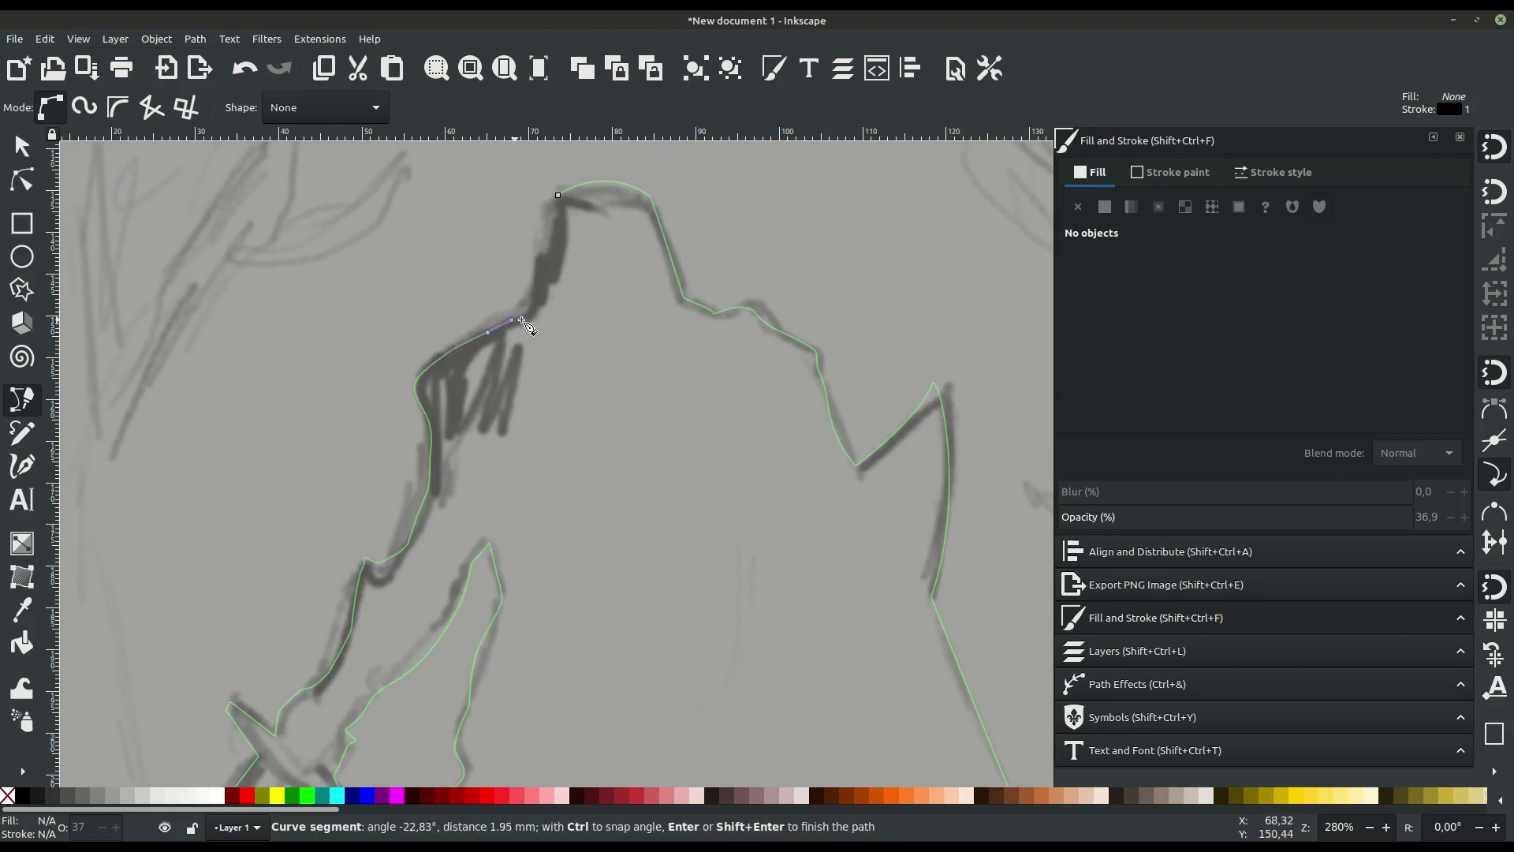
left_click(558, 195)
scroll(601, 466, "down", 3)
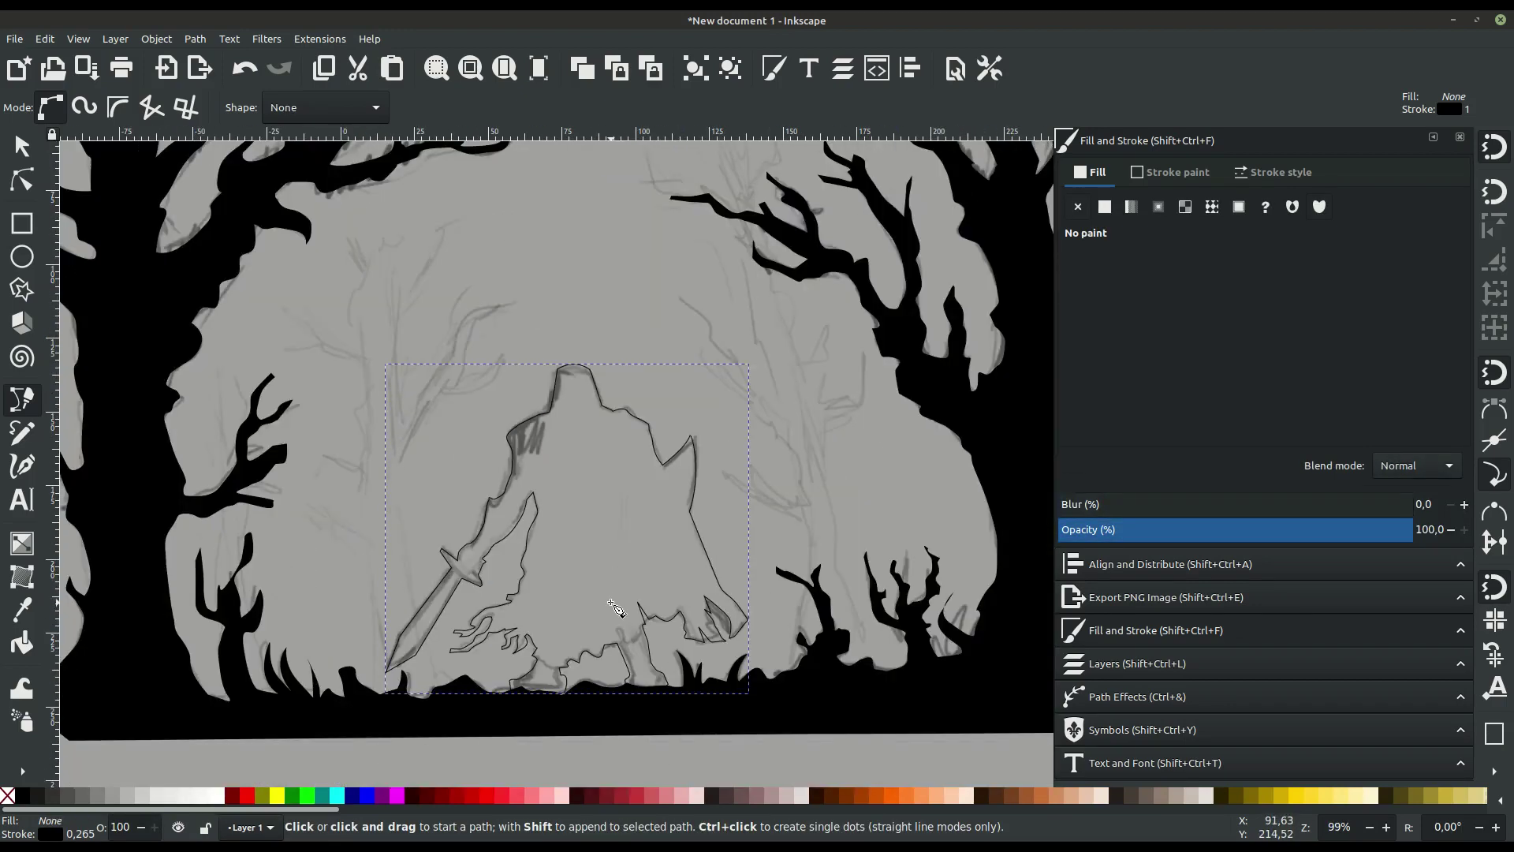
scroll(602, 466, "down", 1)
- Fill the knight solid black and move it into the middle of the forest
left_click(1175, 171)
left_click(1091, 172)
left_click(1105, 207)
key("s")
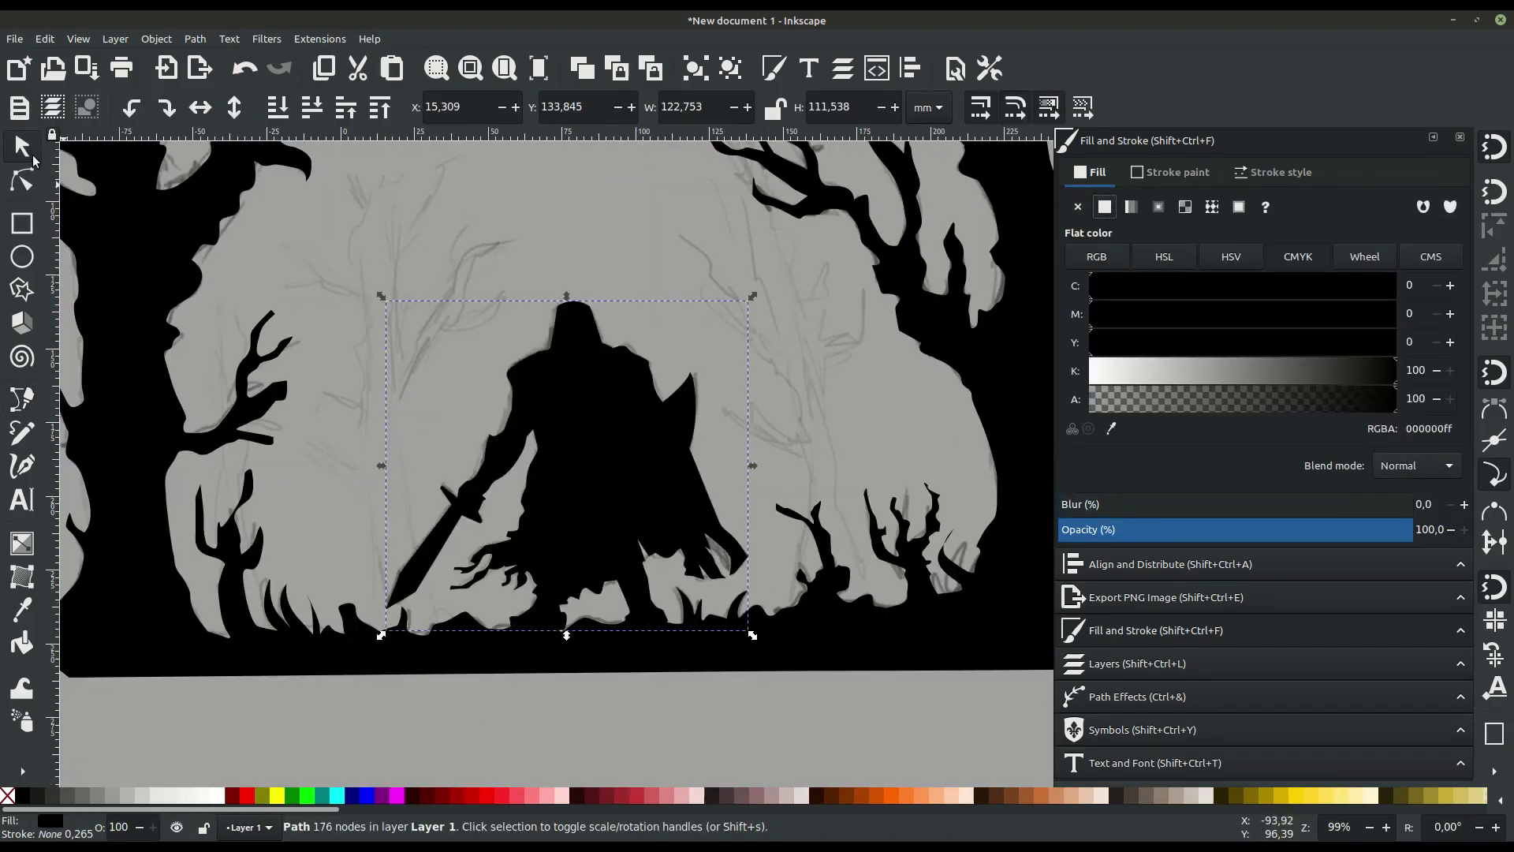
scroll(464, 705, "down", 1)
left_click_drag(497, 469, 545, 477)
- Union the knight with the tree silhouette into one path
left_click(272, 375, "shift")
left_click(195, 39)
left_click(223, 232)
- Zoom out to the whole page and nudge the grey background rectangle slightly
scroll(455, 570, "up", 2)
scroll(454, 571, "up", 2)
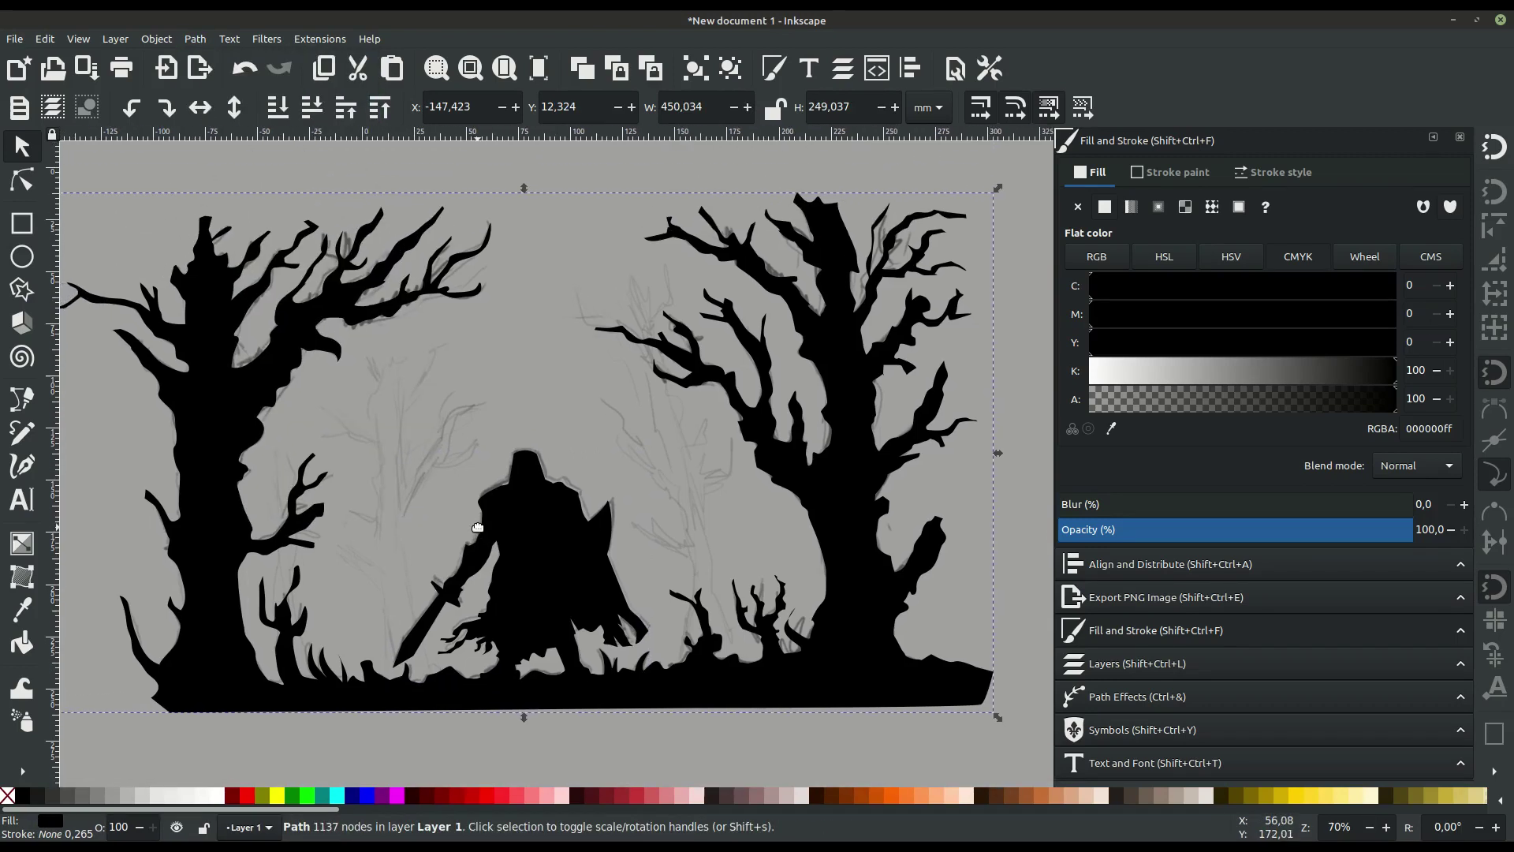
key("minus")
left_click(163, 424)
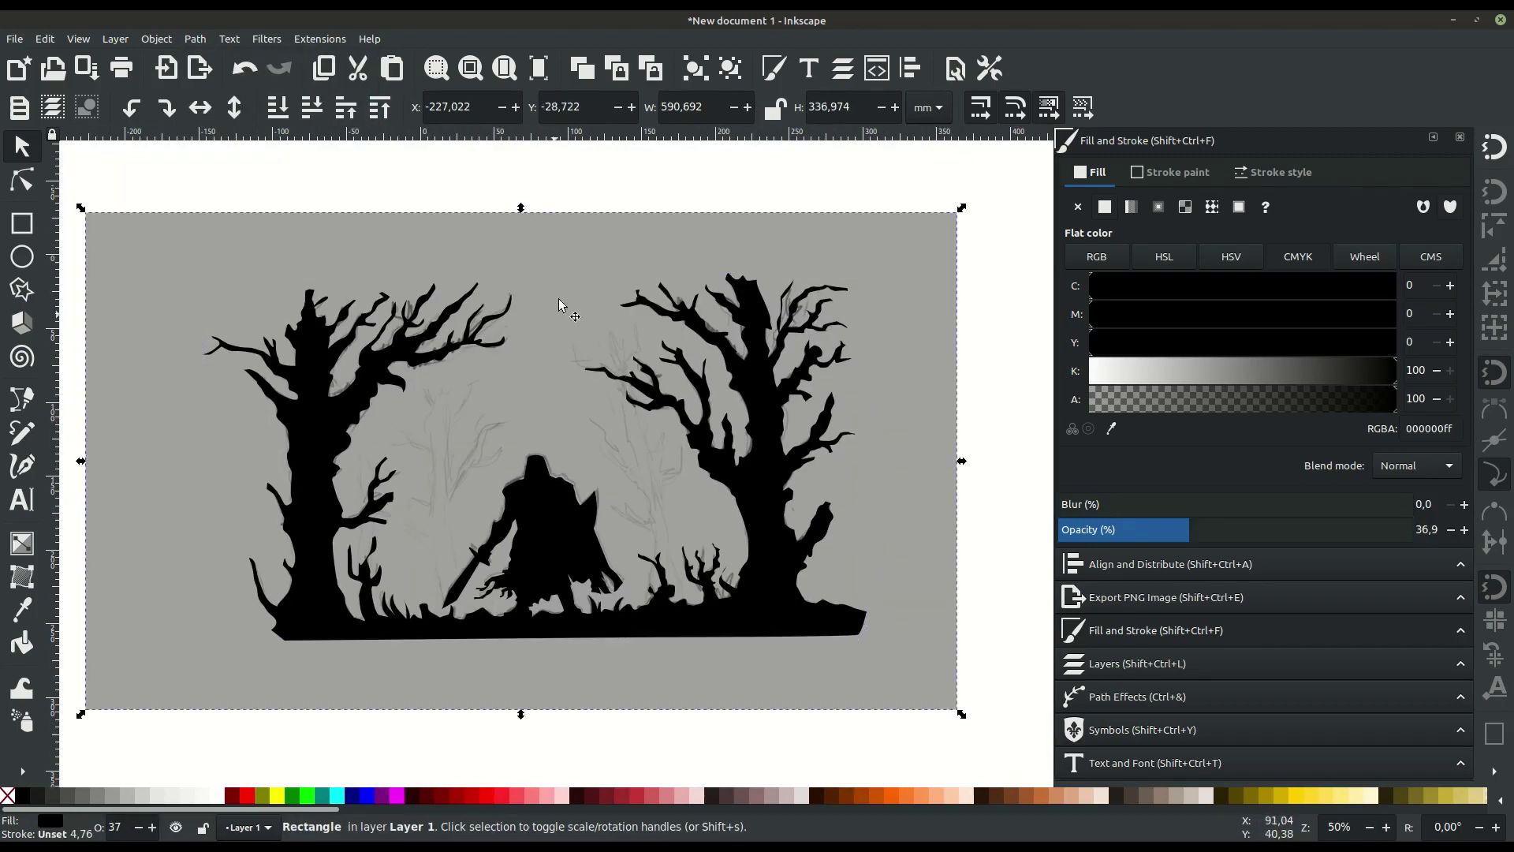
left_click_drag(561, 308, 546, 319)
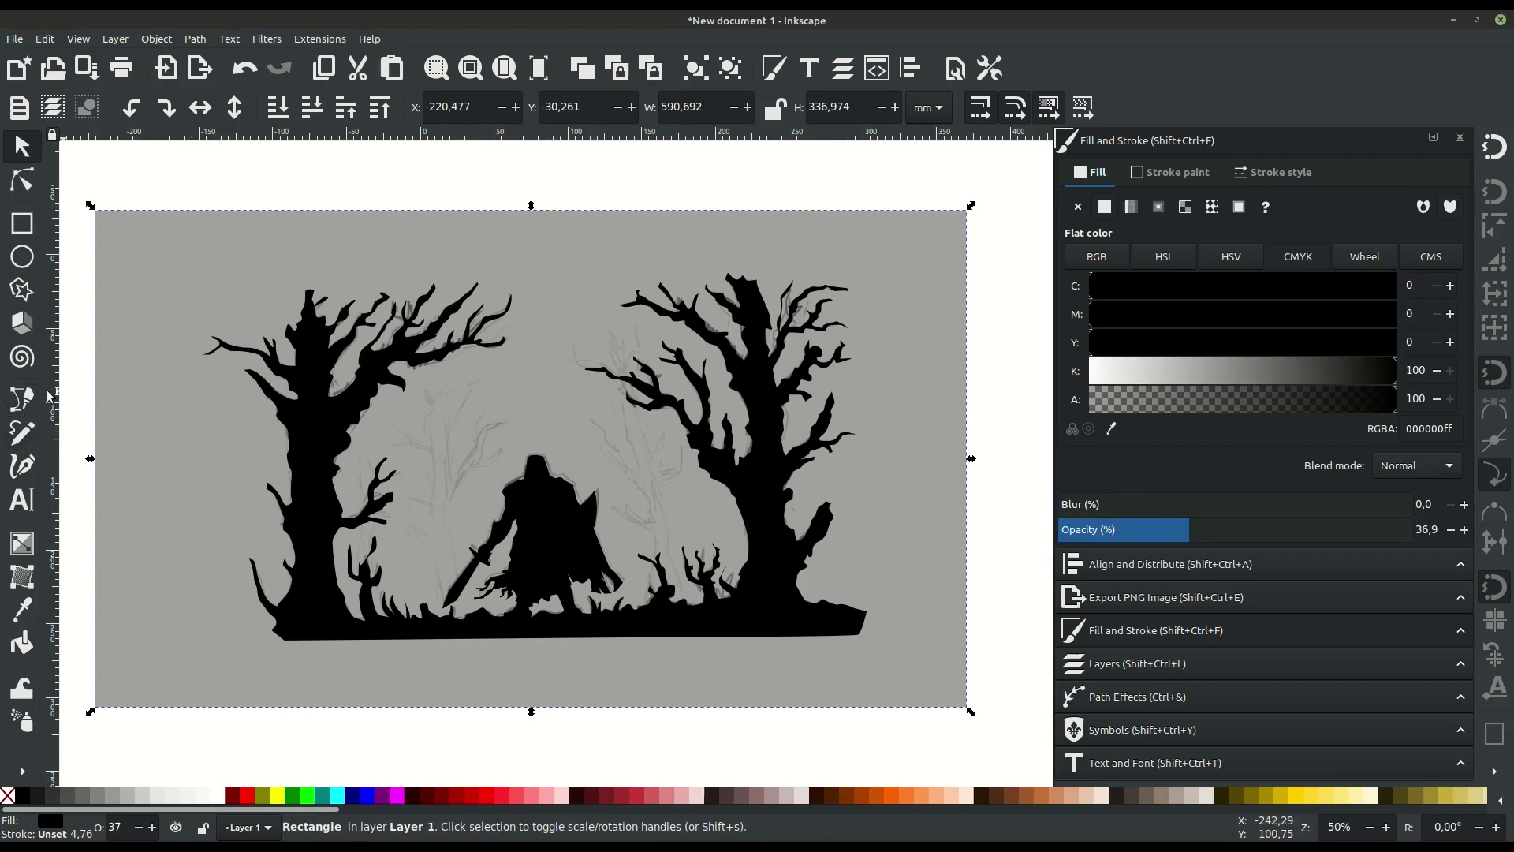
- Start a Bezier outline at the ground's left tip and trace up the forest's left side
left_click(18, 400)
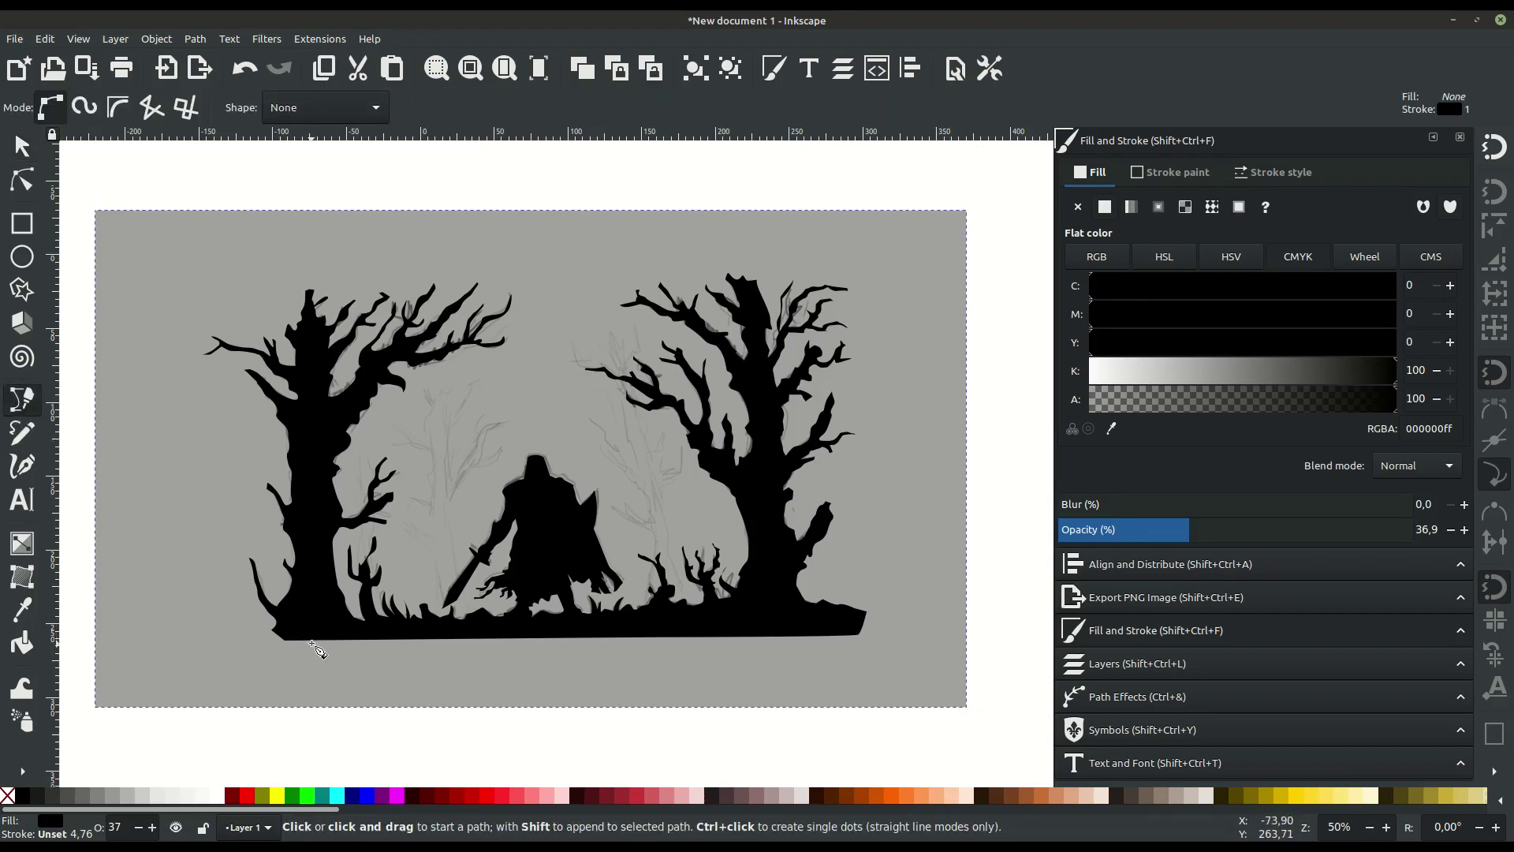
left_click(294, 631)
left_click_drag(254, 484, 250, 477)
key("ctrl+z")
left_click_drag(292, 631, 280, 627)
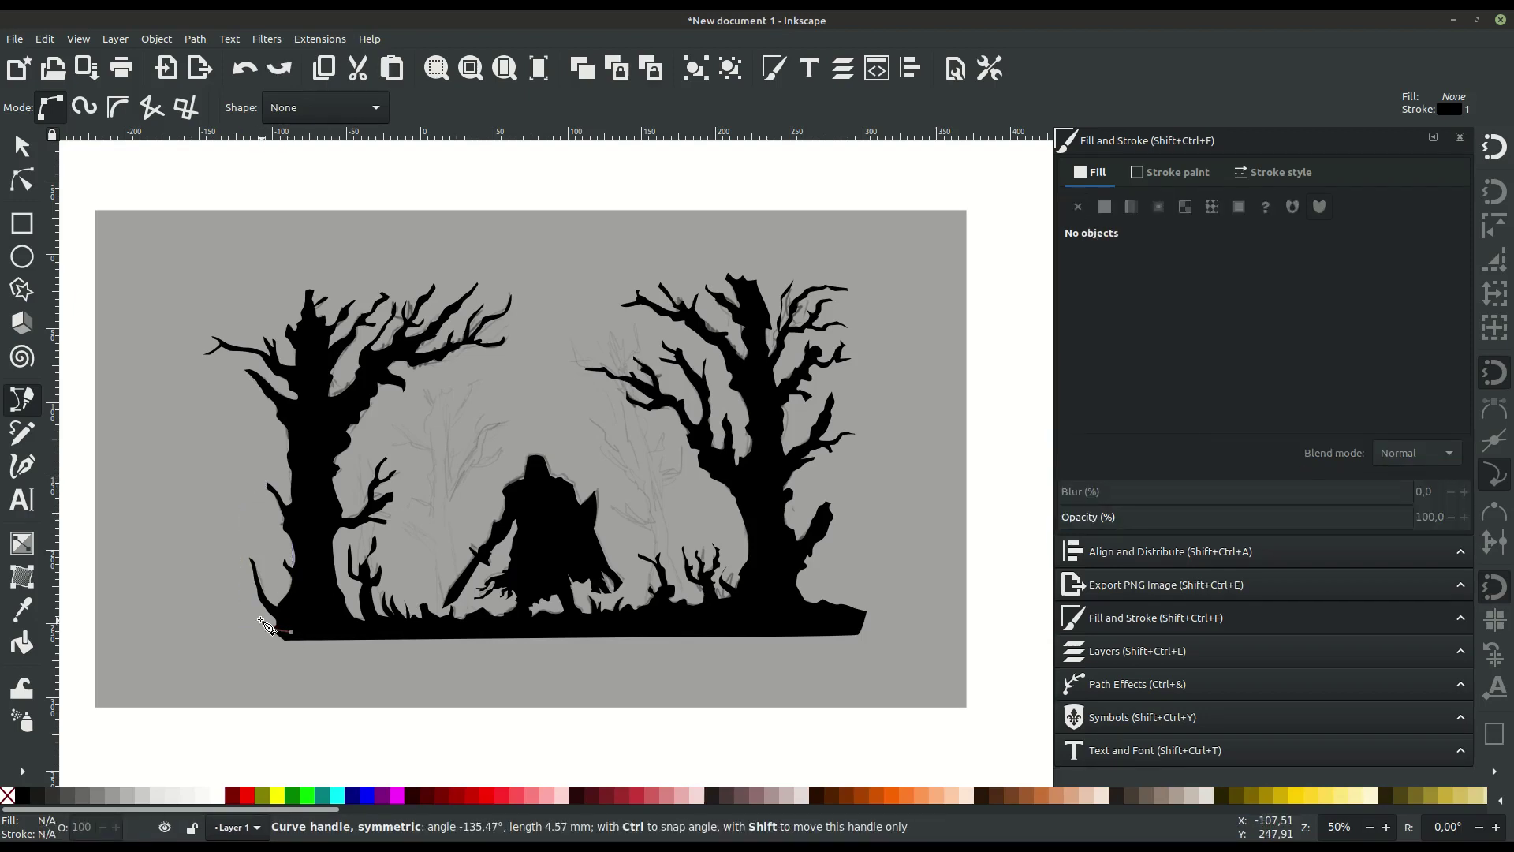
left_click_drag(251, 542, 257, 544)
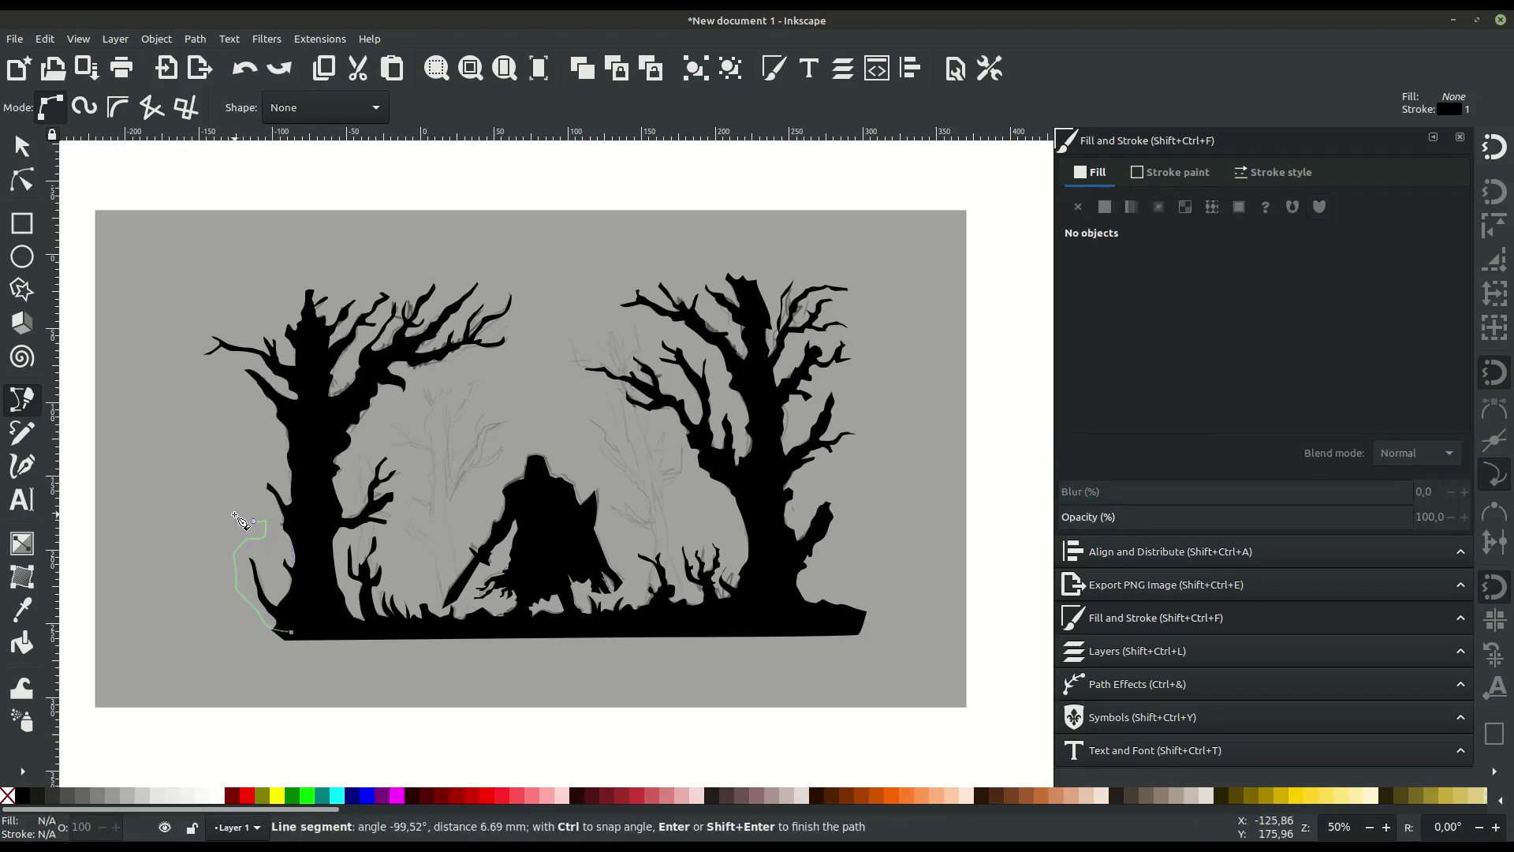
left_click(253, 454)
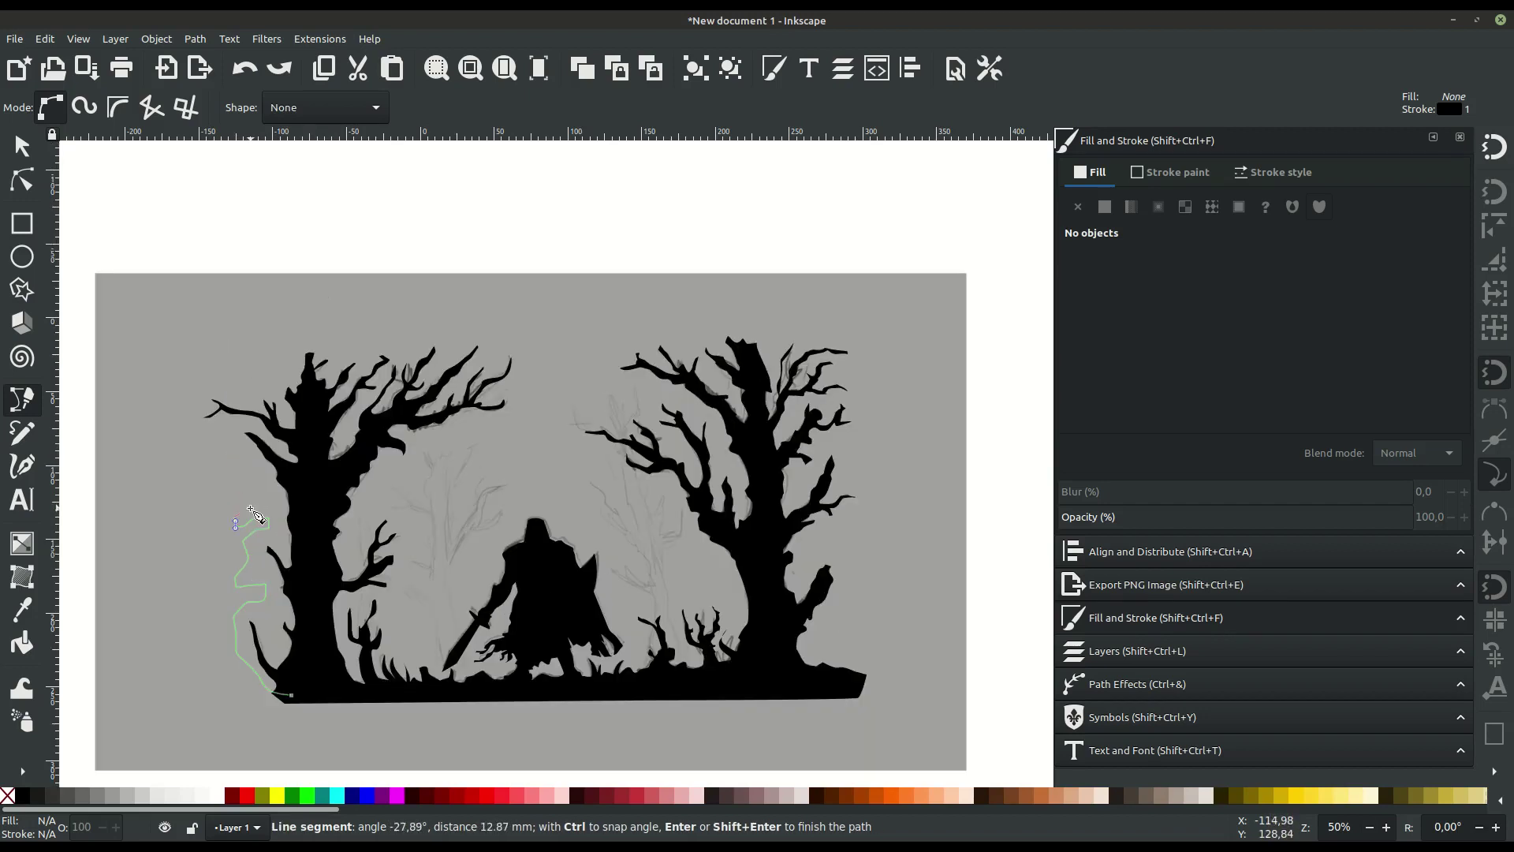
scroll(253, 466, "up", 2)
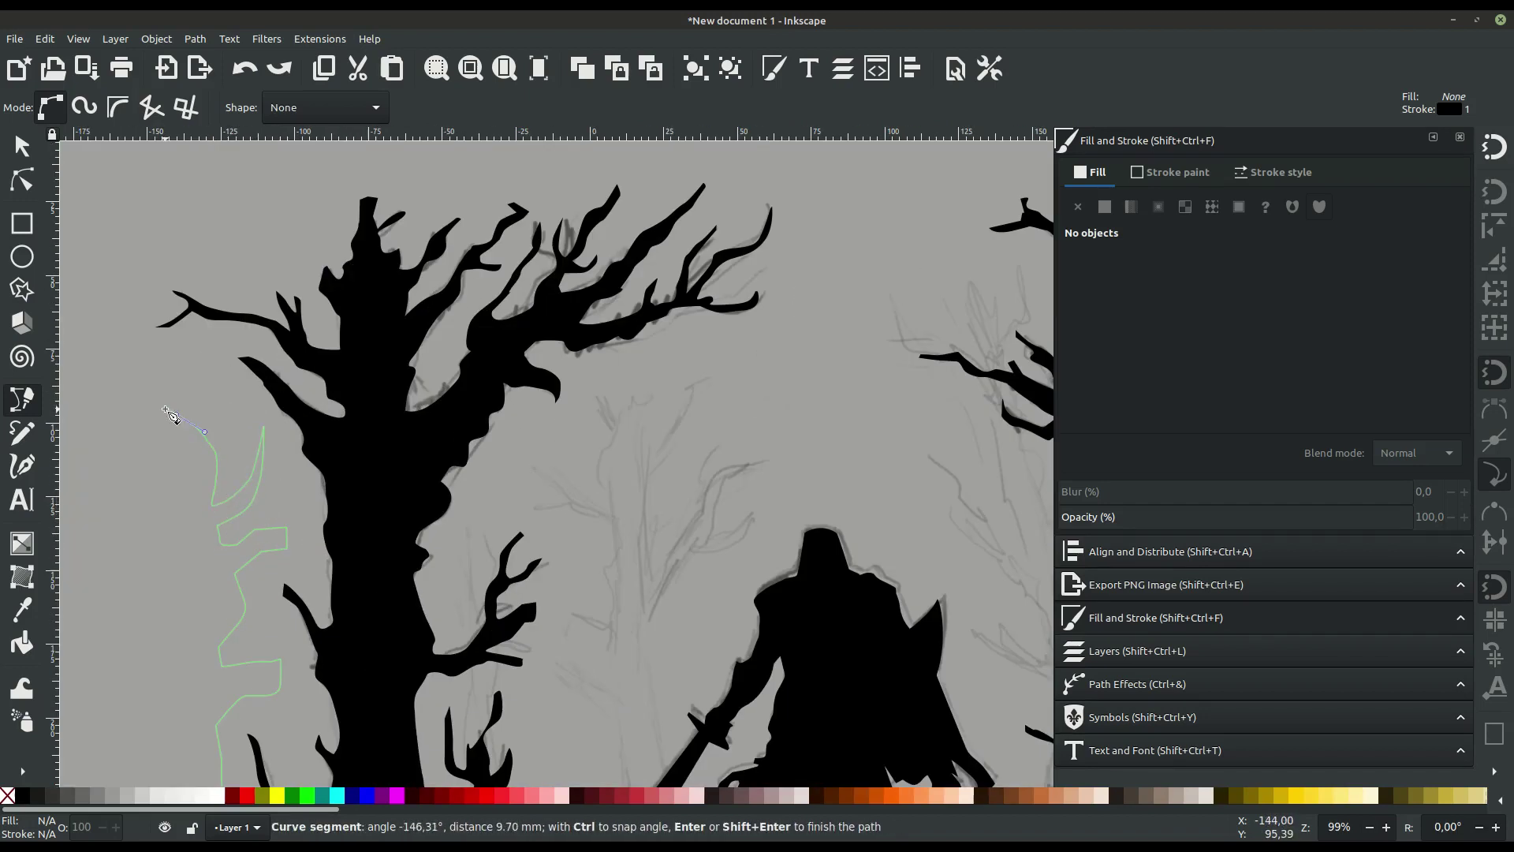
left_click(170, 415)
scroll(169, 416, "down", 2)
left_click_drag(229, 355, 269, 325)
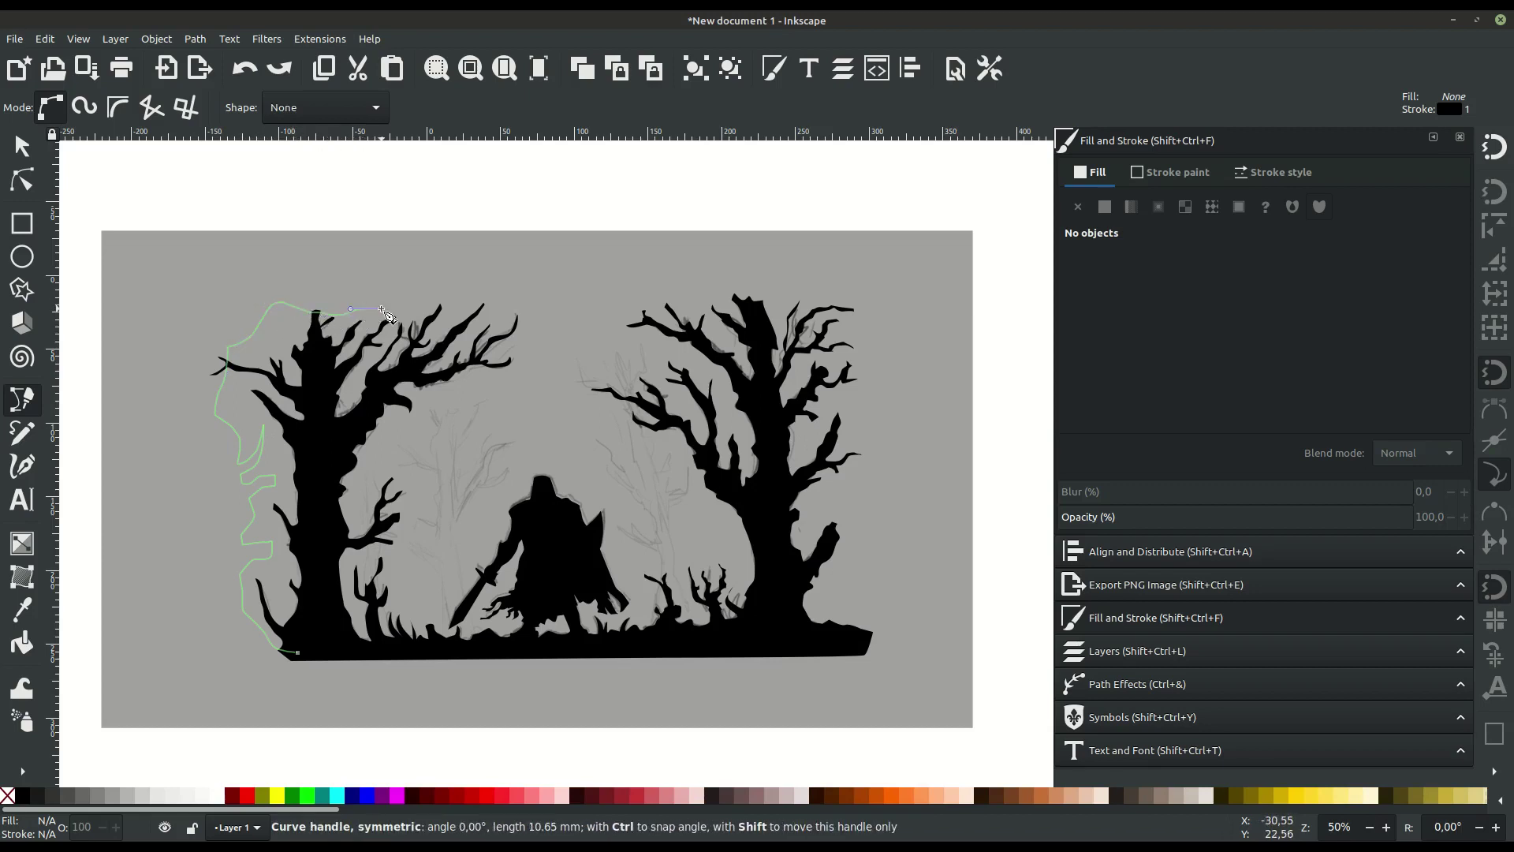
- Extend the forest outline right along the treetops and begin down the right side
left_click(631, 323)
scroll(631, 323, "up", 2)
left_click(836, 294)
left_click(883, 313)
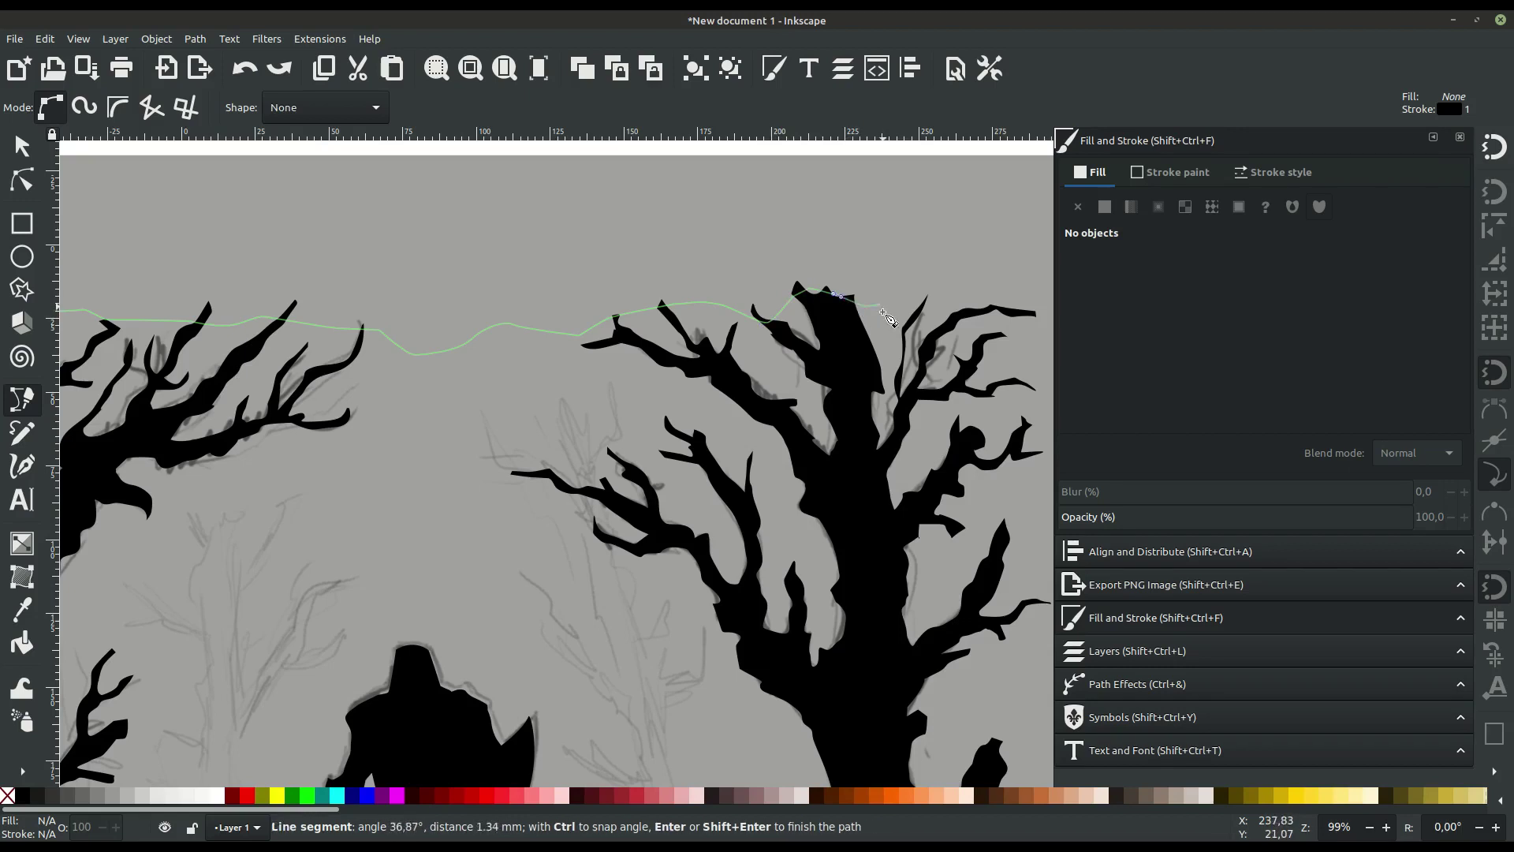
scroll(912, 302, "down", 3)
scroll(911, 302, "right", 5)
left_click(998, 418)
left_click(905, 288)
left_click(918, 345)
- Zig-zag the forest outline down the right edge
left_click(942, 387)
left_click(887, 394)
left_click(947, 397)
left_click(1003, 535)
left_click(996, 580)
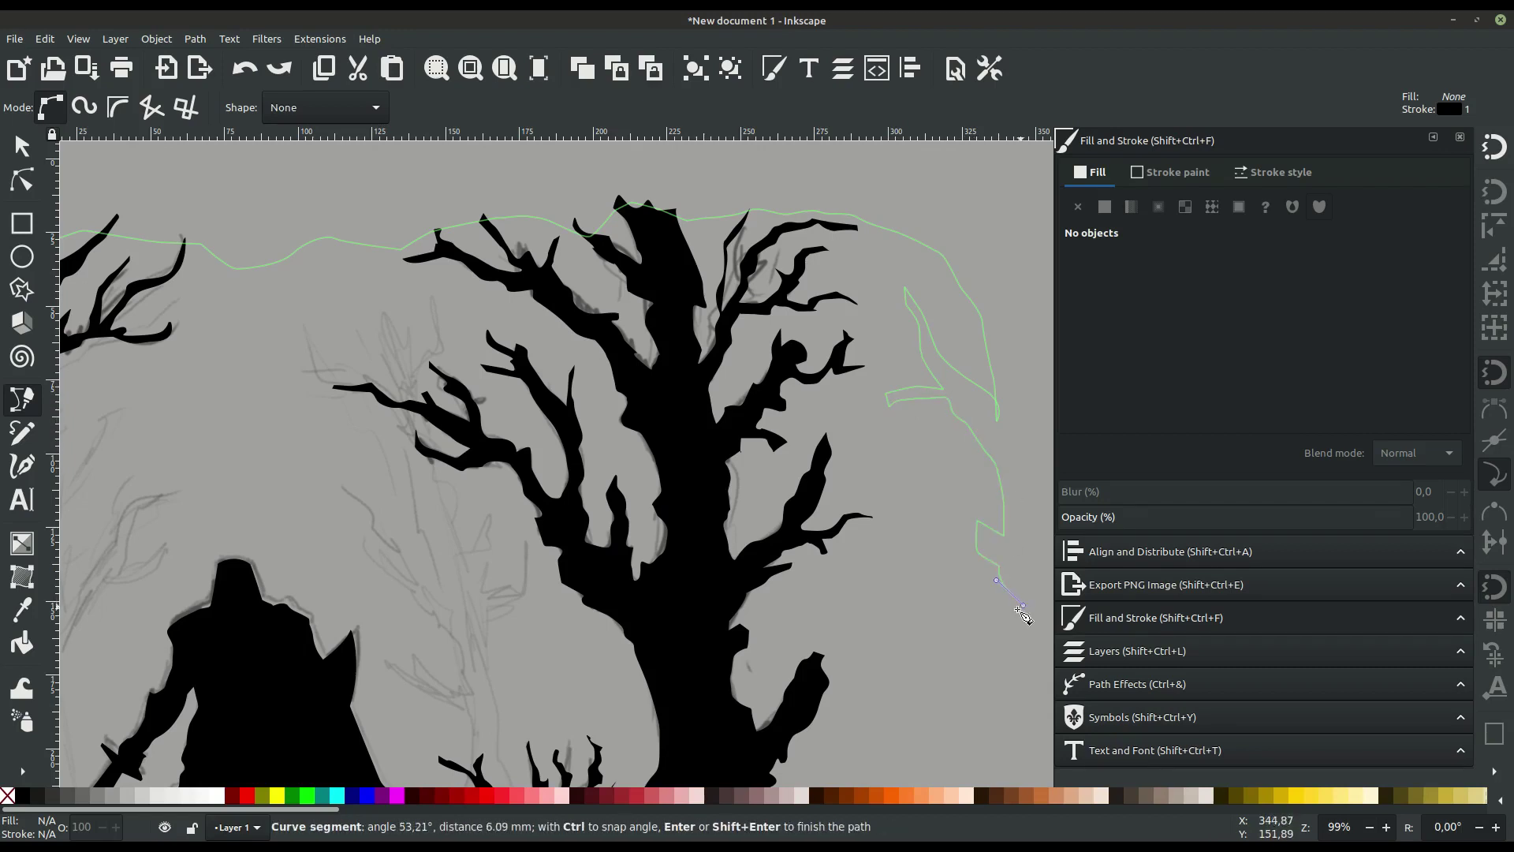
left_click(1023, 607)
scroll(1023, 607, "down", 1, "ctrl")
- Trace past the right tree's trunk to the ground's right tip and close the outline
left_click(907, 413)
left_click(871, 503)
left_click(844, 539)
left_click(806, 388)
left_click(784, 427)
left_click(794, 472)
left_click(764, 523)
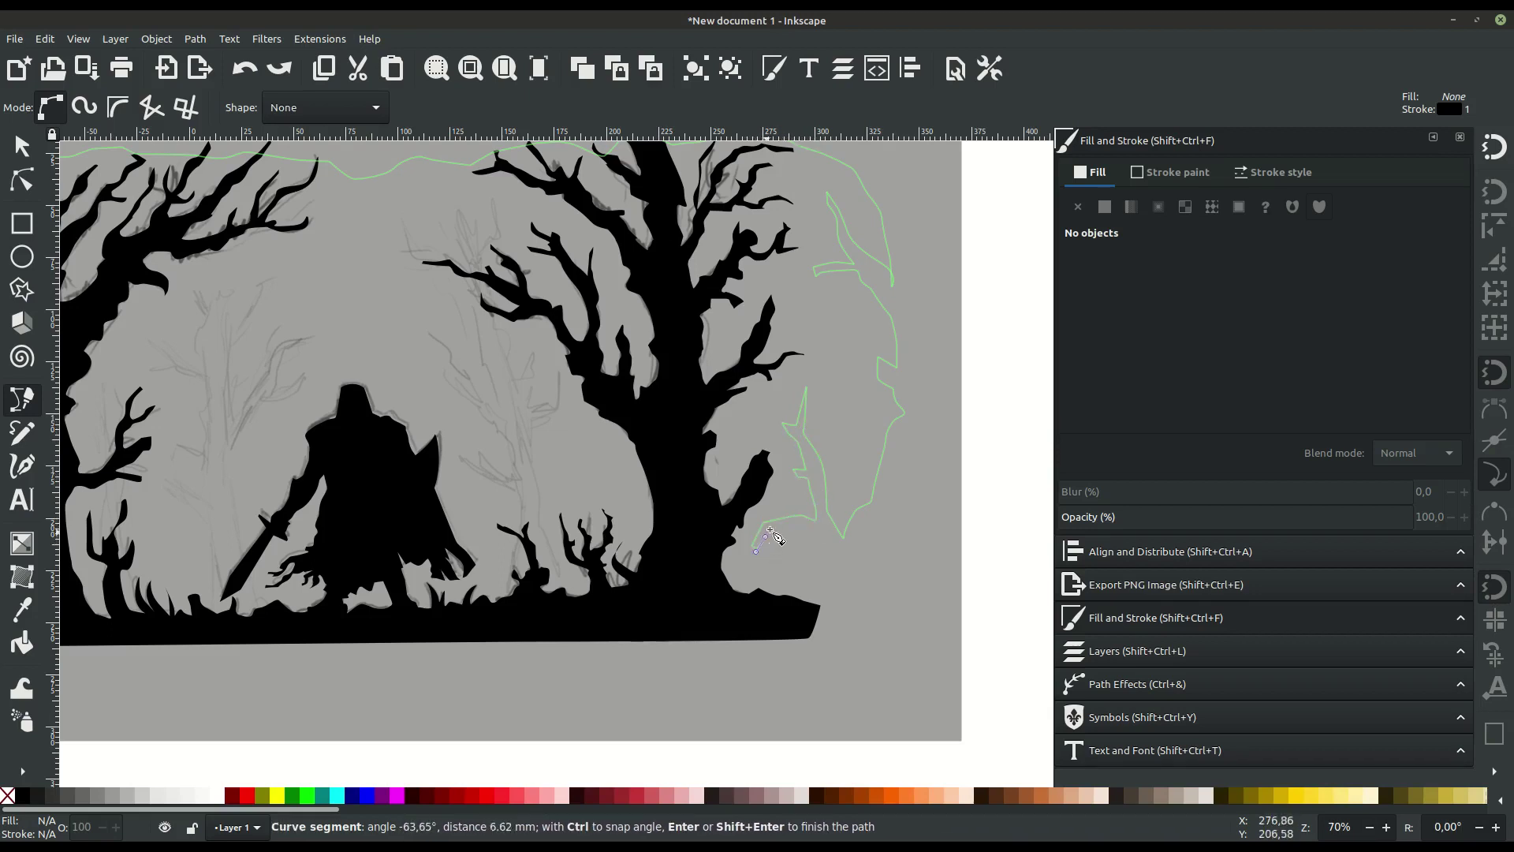
left_click(830, 566)
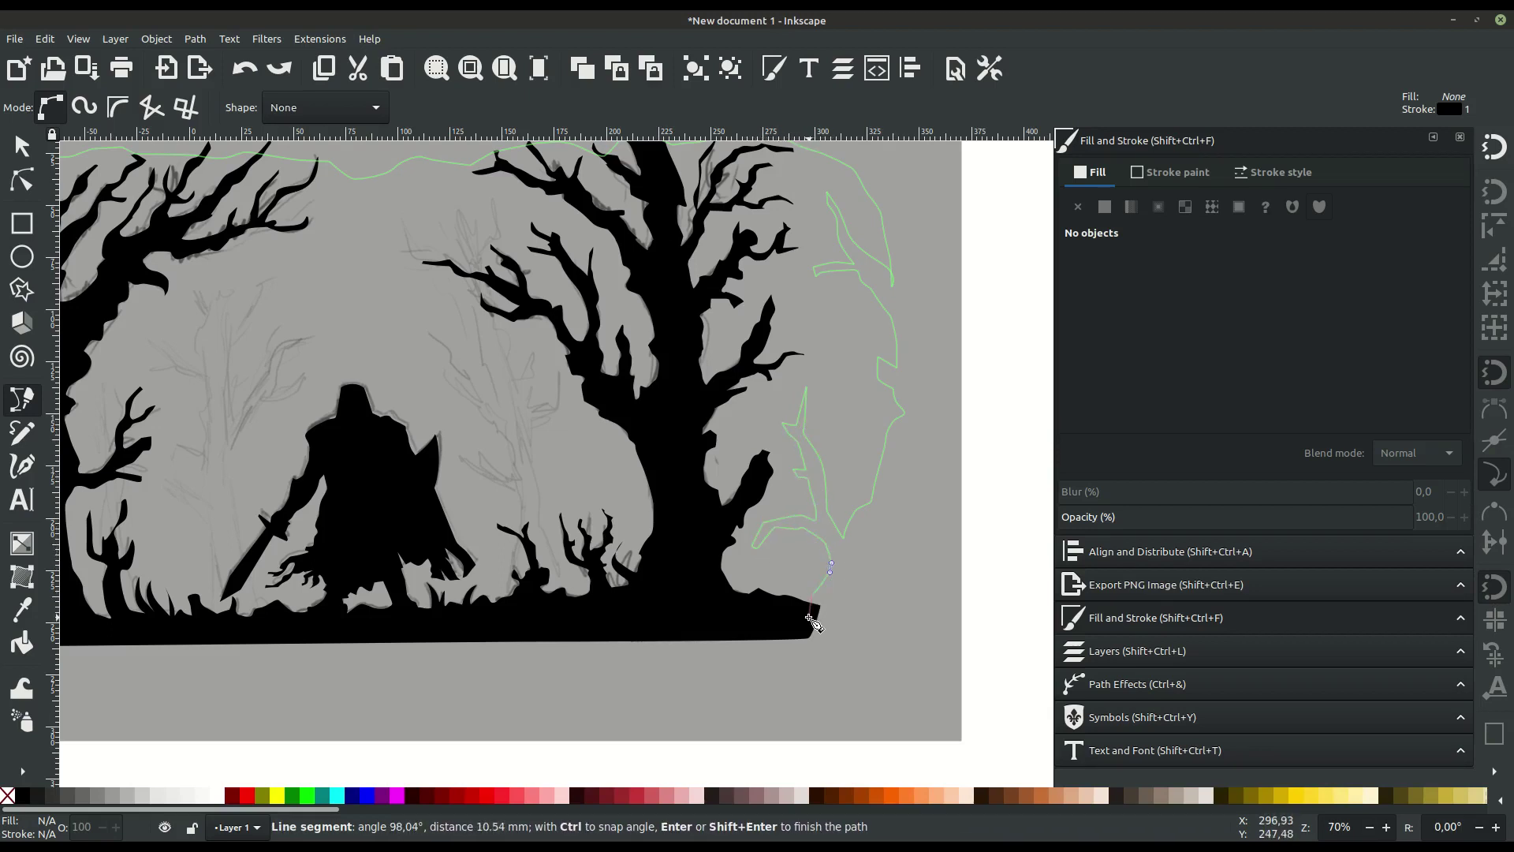
left_click(821, 603)
scroll(789, 635, "down", 2)
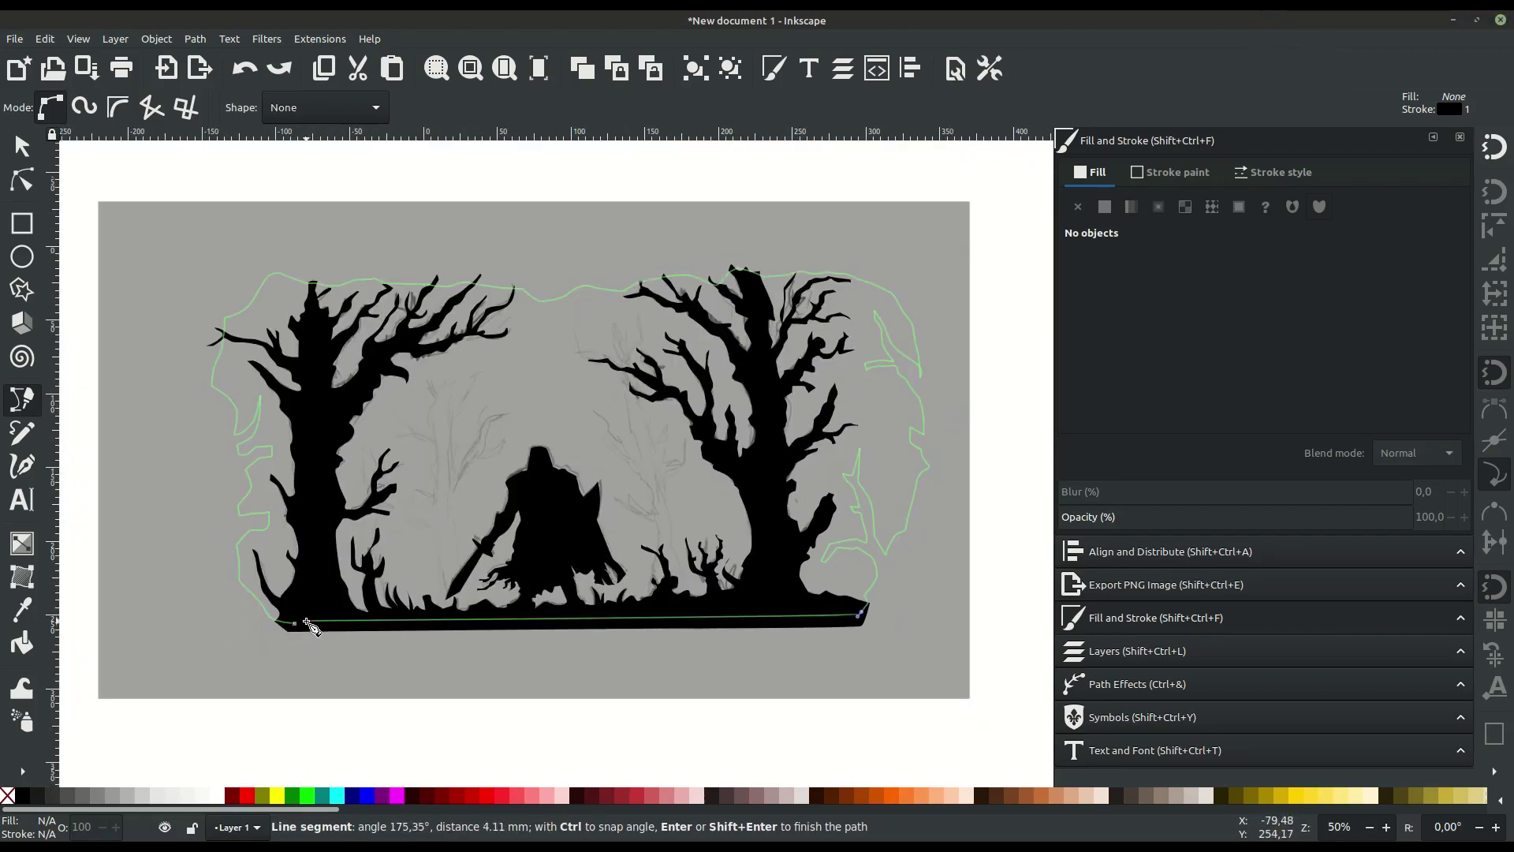
left_click(295, 626)
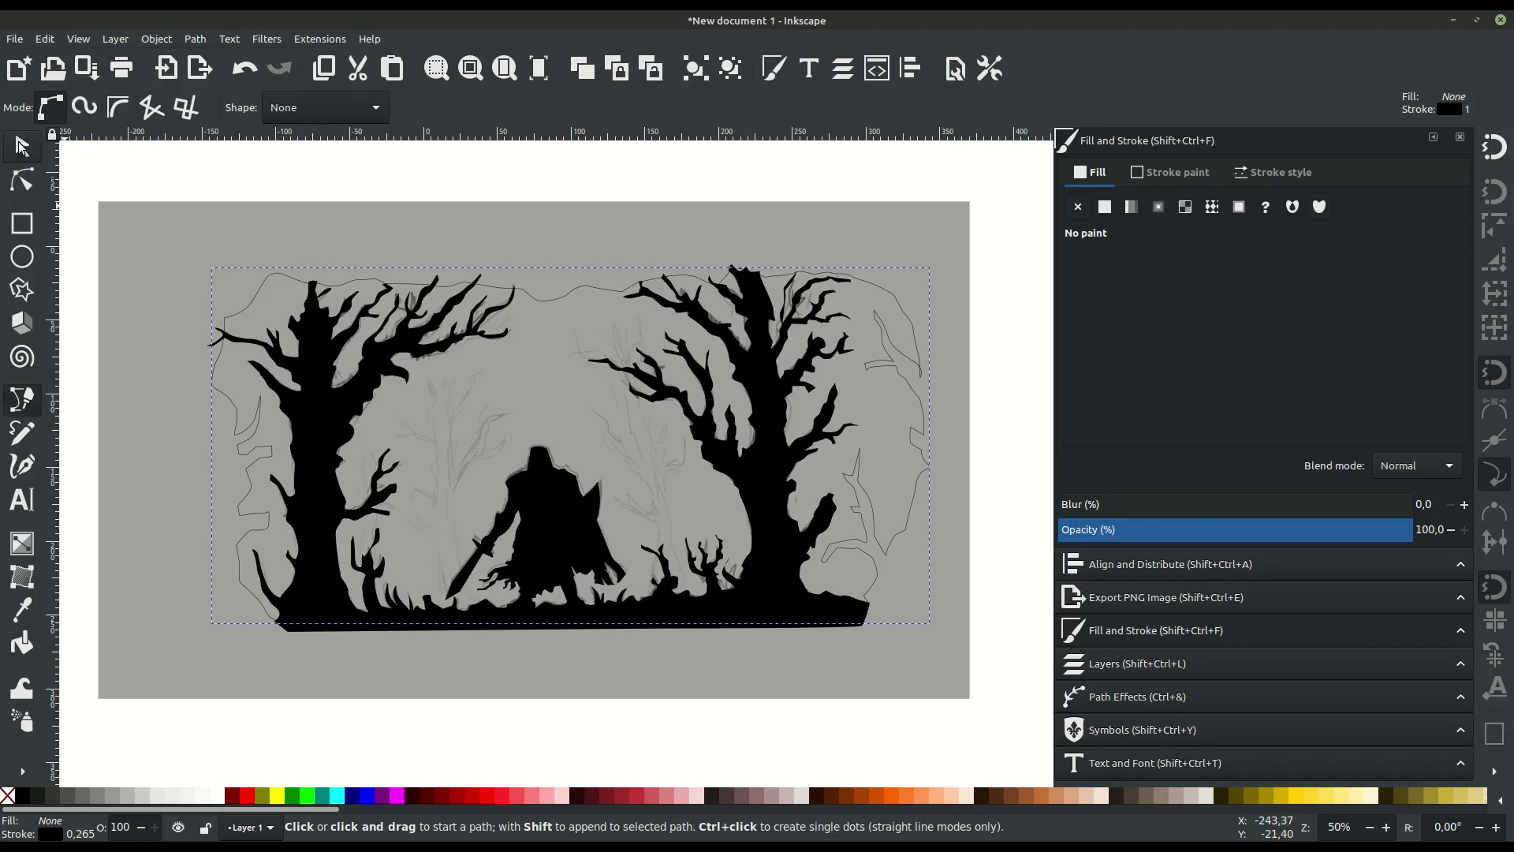
- Subtract the forest outline from the grey rectangle with Difference and set opacity to 100
key("s")
left_click(173, 236)
left_click(544, 299, "shift")
left_click(195, 39)
left_click(202, 138)
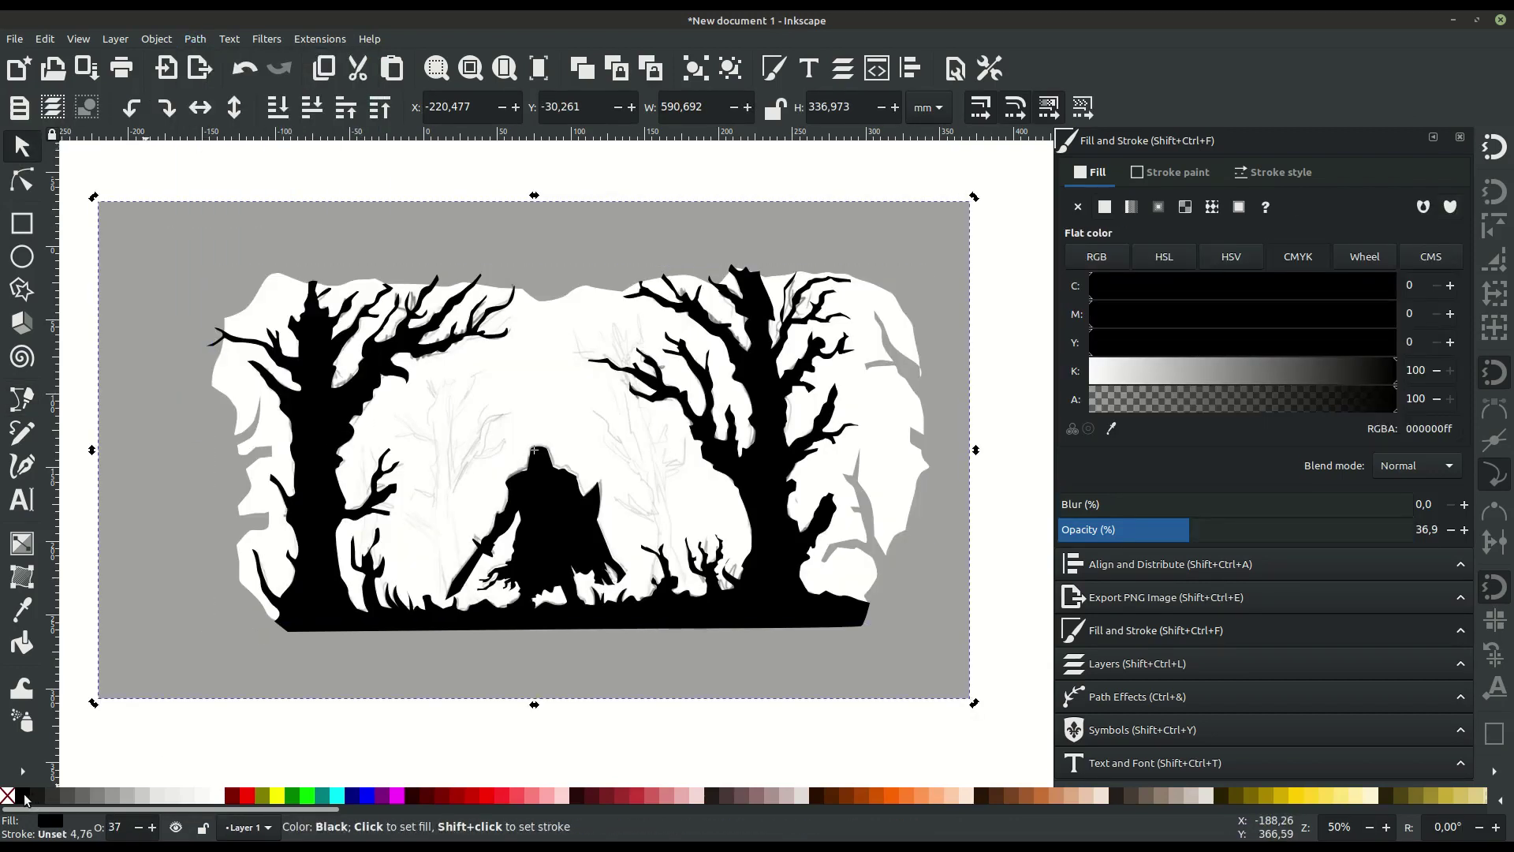
left_click_drag(1189, 529, 1411, 529)
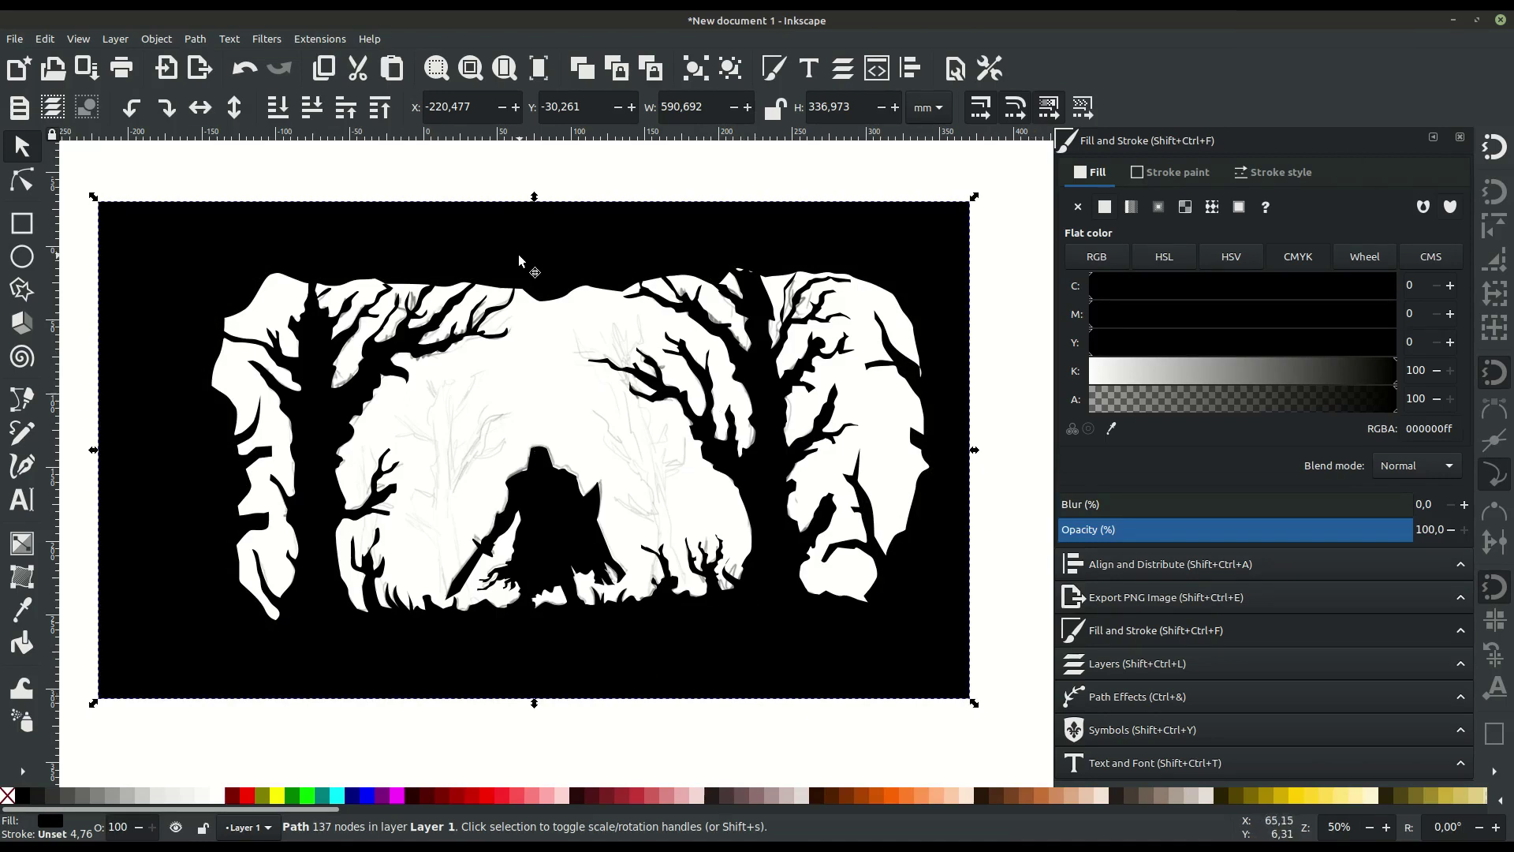
- Adjust the nodes along the opening's top-left edge with the Node tool
key("n")
left_click_drag(179, 246, 339, 311)
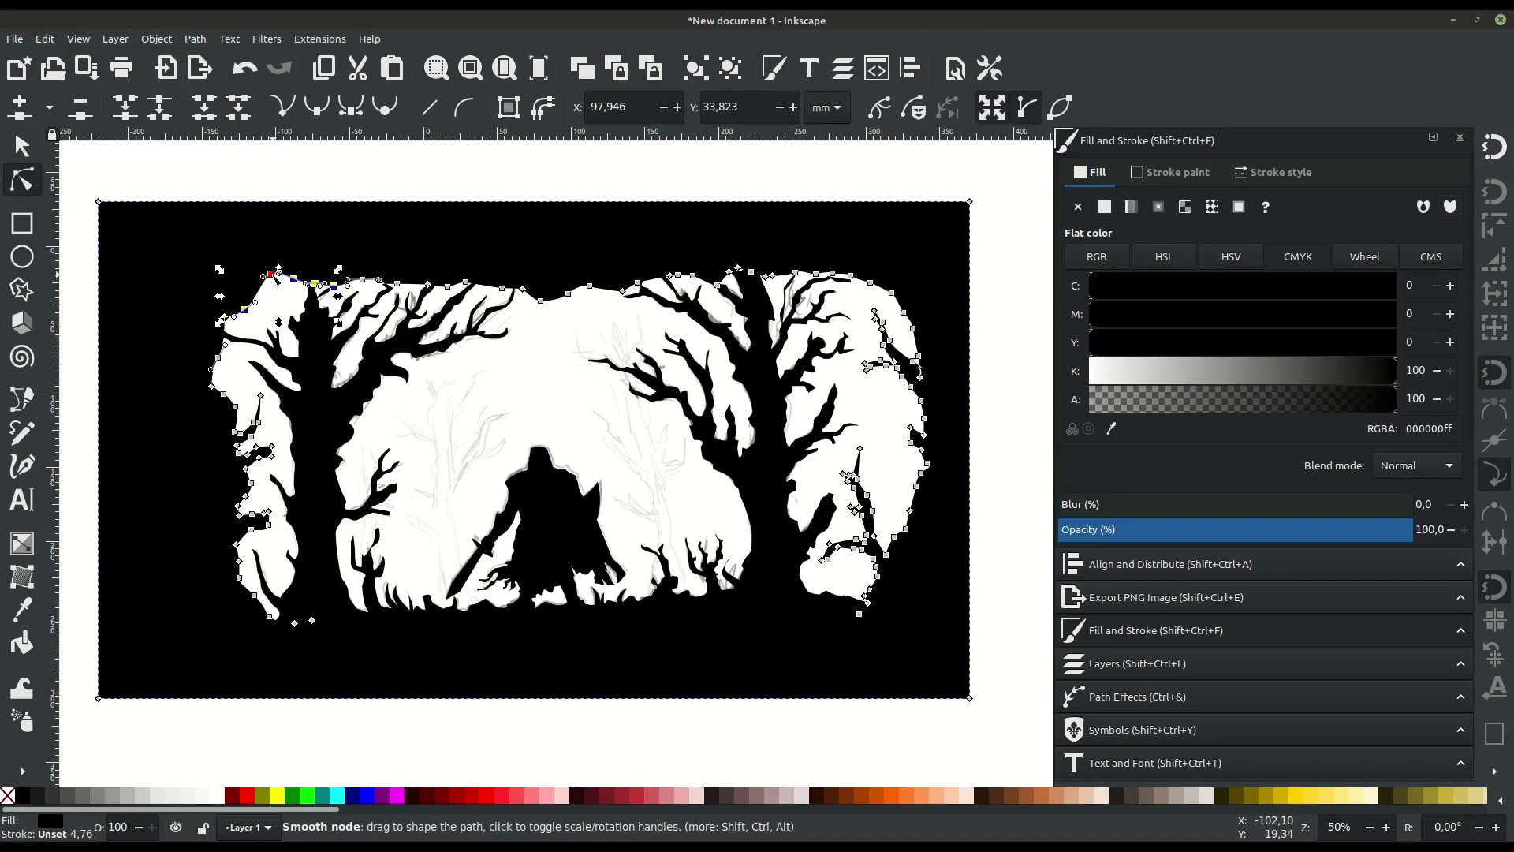
left_click_drag(271, 274, 273, 289)
key("Escape")
- Raise the nodes at the opening's top-left and fill the white notch beside the left trunk
key("s")
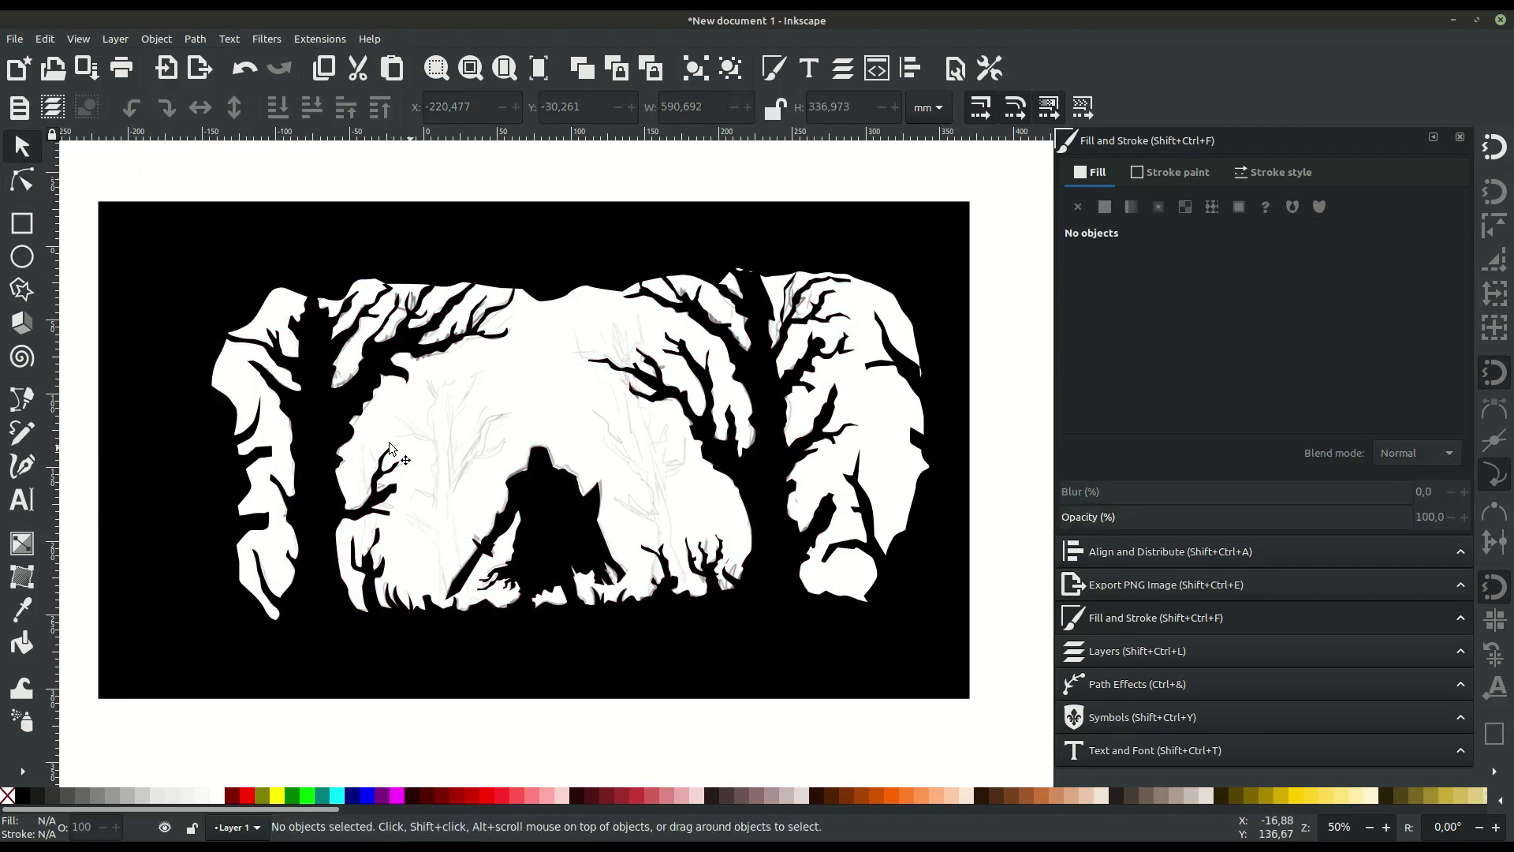
double_click(232, 333)
scroll(316, 331, "up", 3)
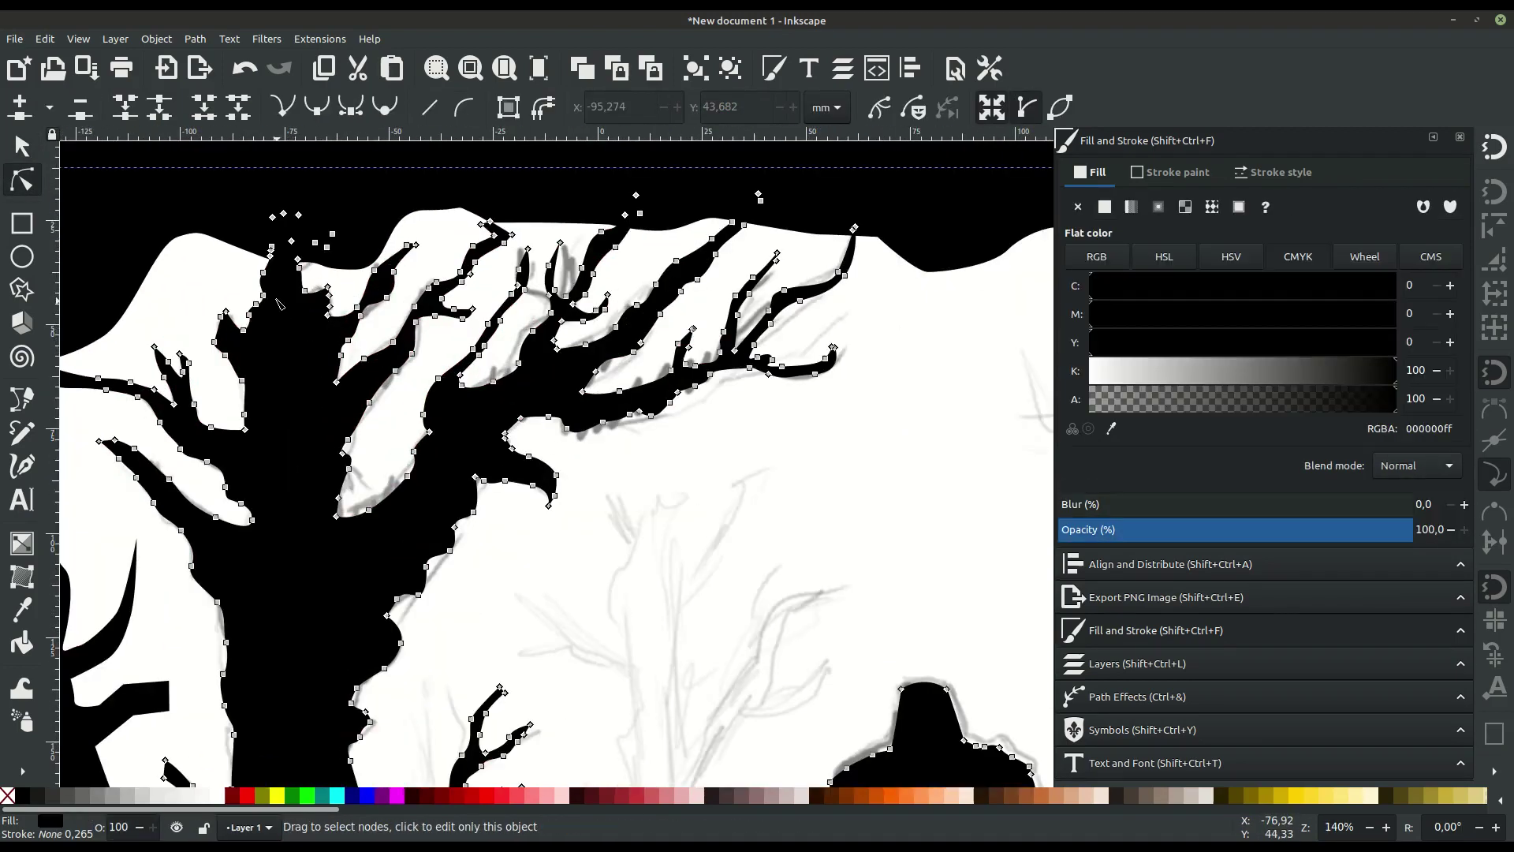
left_click_drag(201, 190, 303, 331)
left_click_drag(270, 260, 270, 234)
left_click_drag(359, 311, 313, 276)
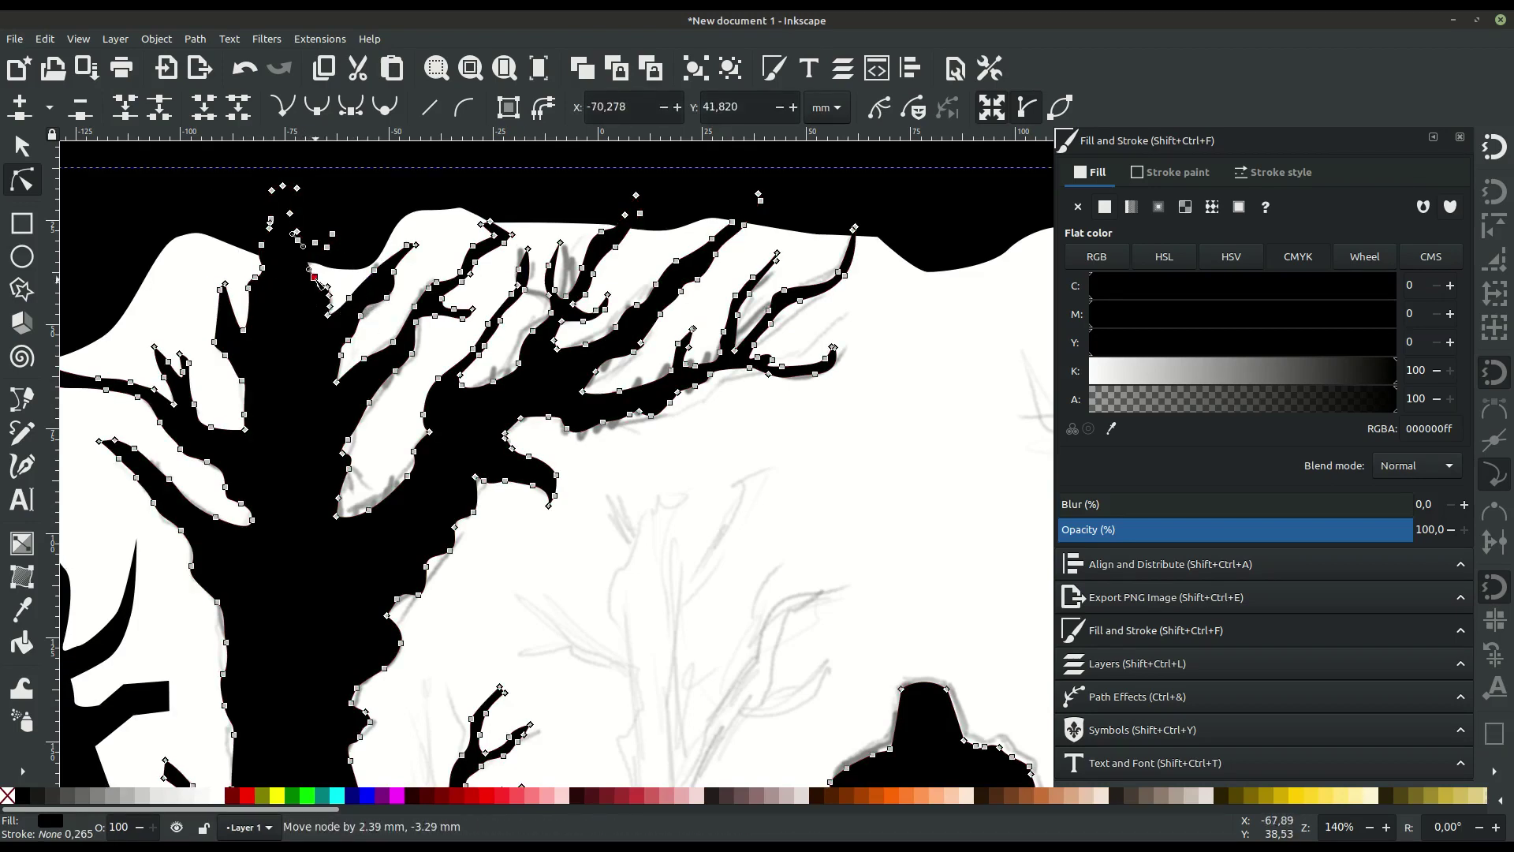
left_click_drag(738, 225, 749, 225)
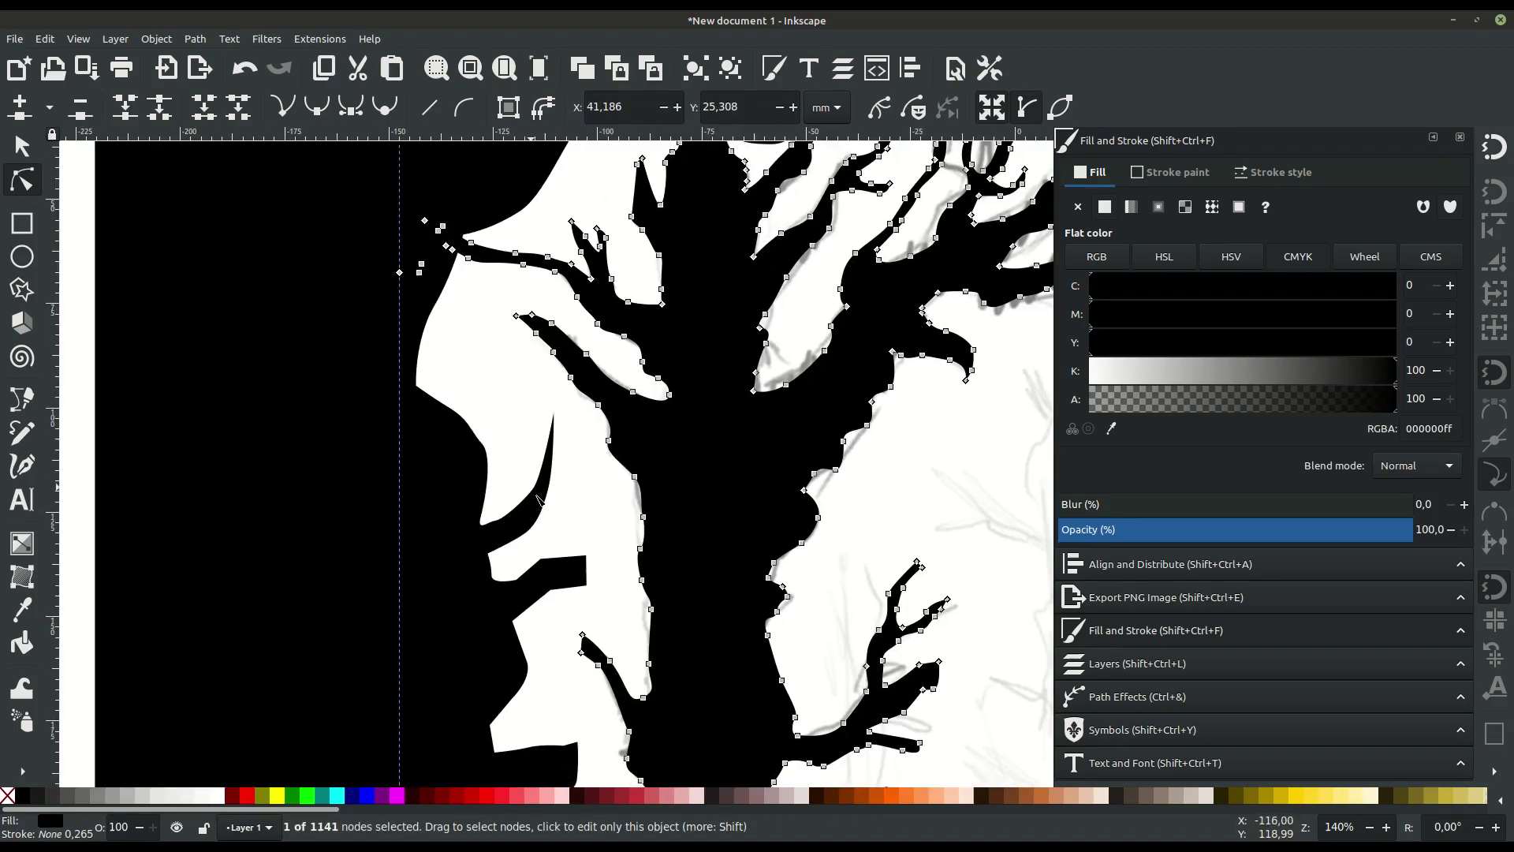
- Reshape the opening's top edge and nudge a node on its right edge
scroll(473, 395, "right", 15)
scroll(236, 355, "up", 3)
scroll(84, 306, "right", 5)
left_click_drag(596, 300, 600, 306)
scroll(732, 305, "right", 8)
scroll(732, 305, "down", 2)
left_click(849, 535)
scroll(883, 564, "up", 1)
left_click_drag(838, 530, 845, 531)
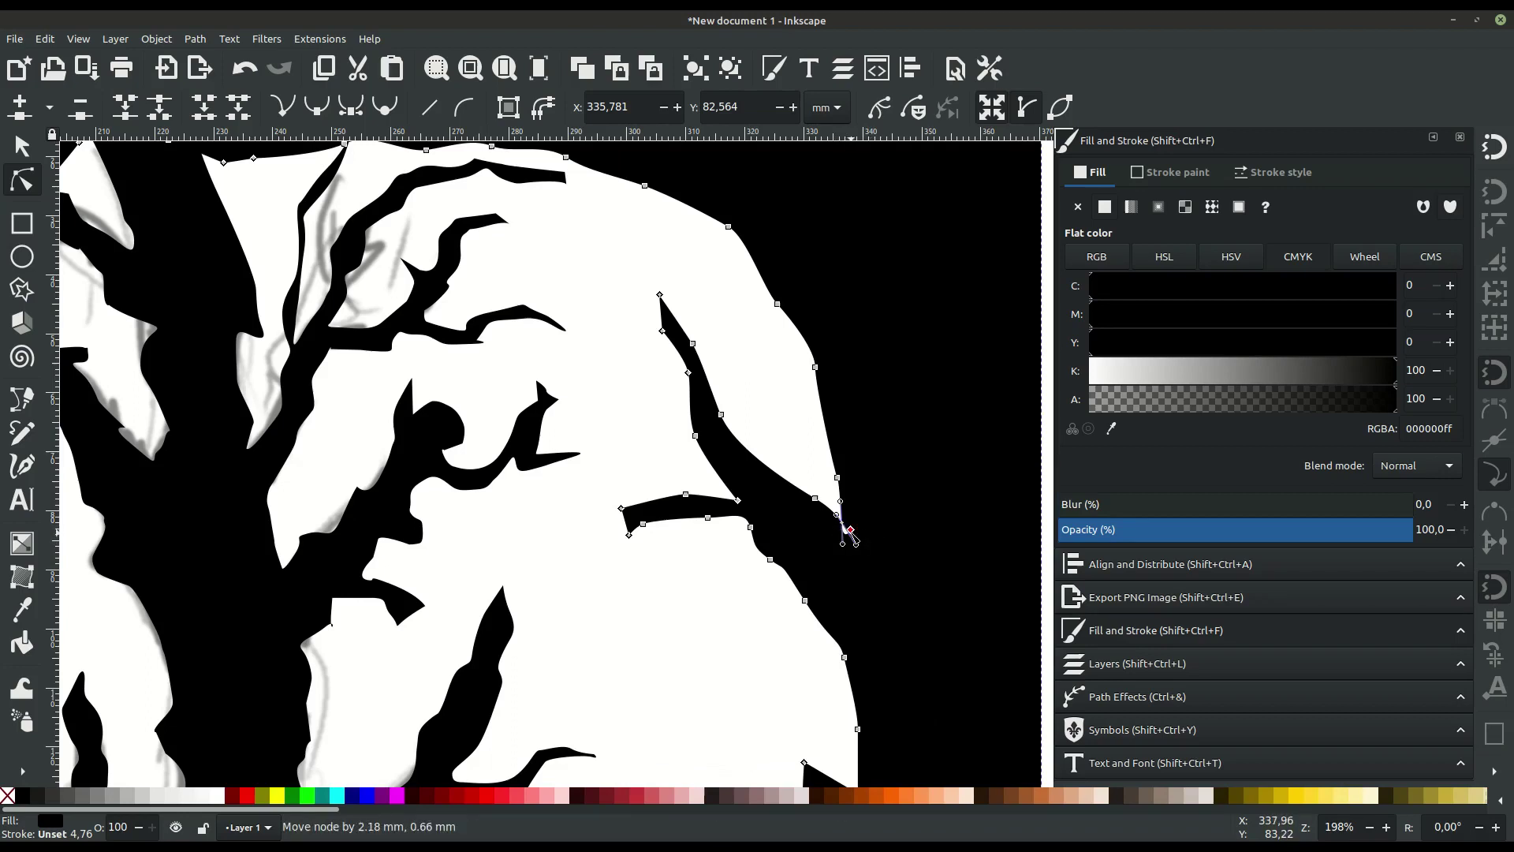
key("Escape")
scroll(777, 554, "down", 1)
scroll(765, 513, "down", 1)
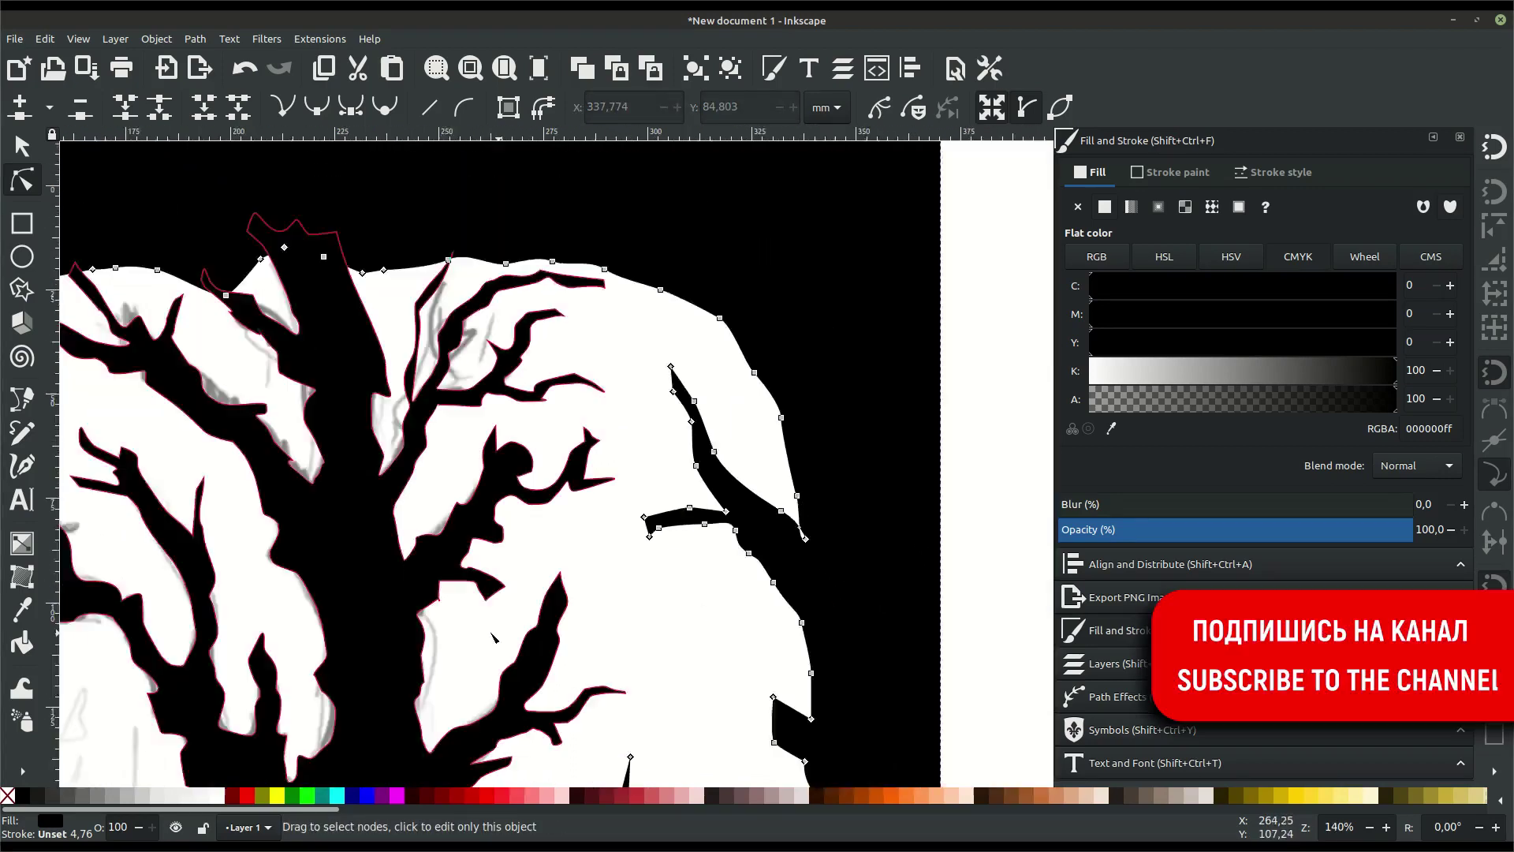
scroll(749, 473, "down", 1)
scroll(737, 432, "down", 1)
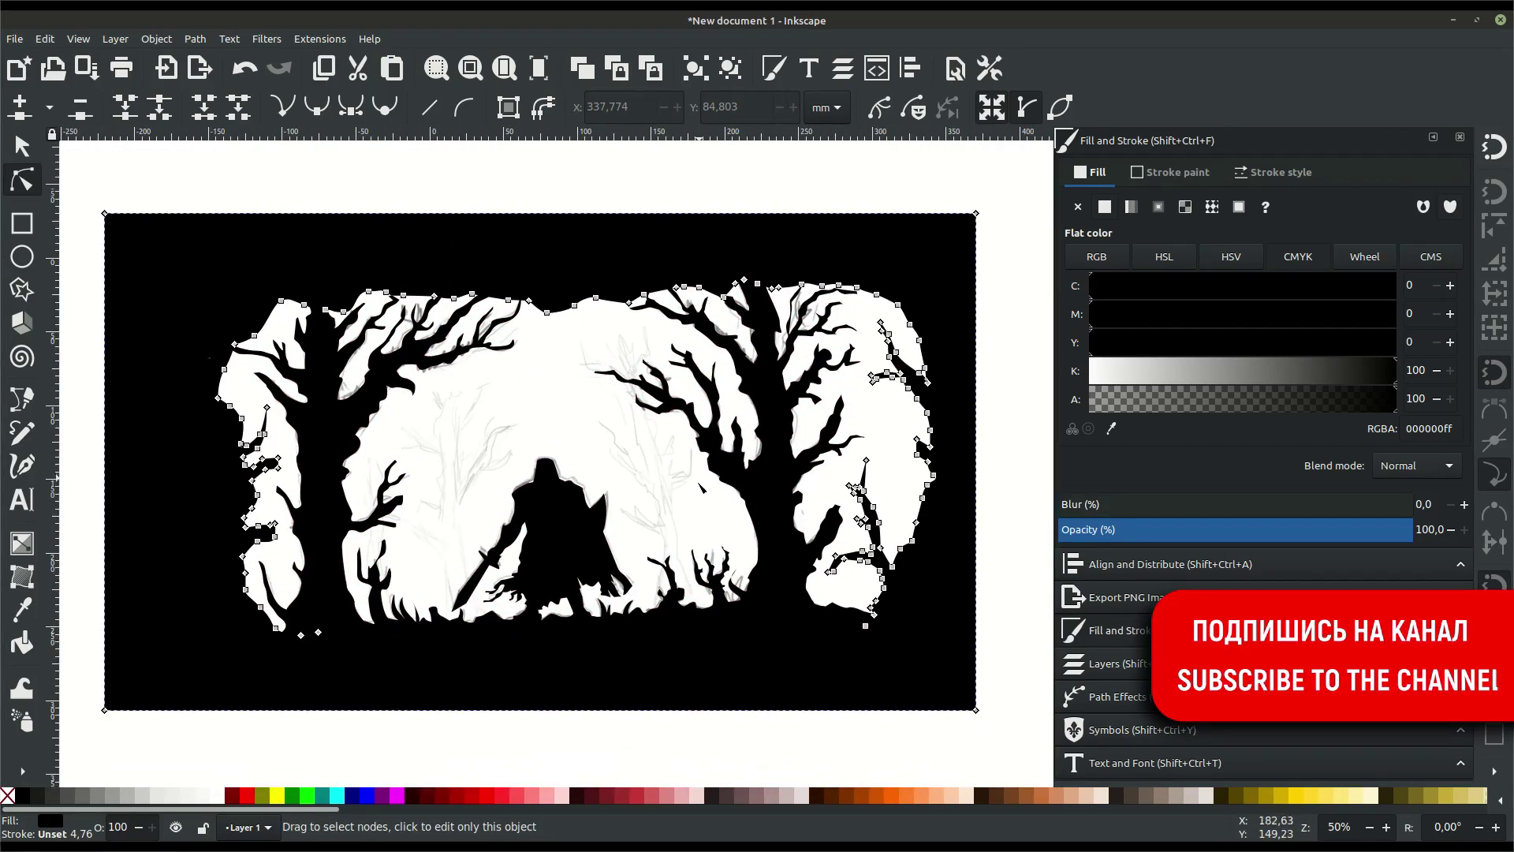
- Shift the tree-and-knight silhouette left, first by its nodes, then as a whole object
left_click_drag(168, 194, 972, 681)
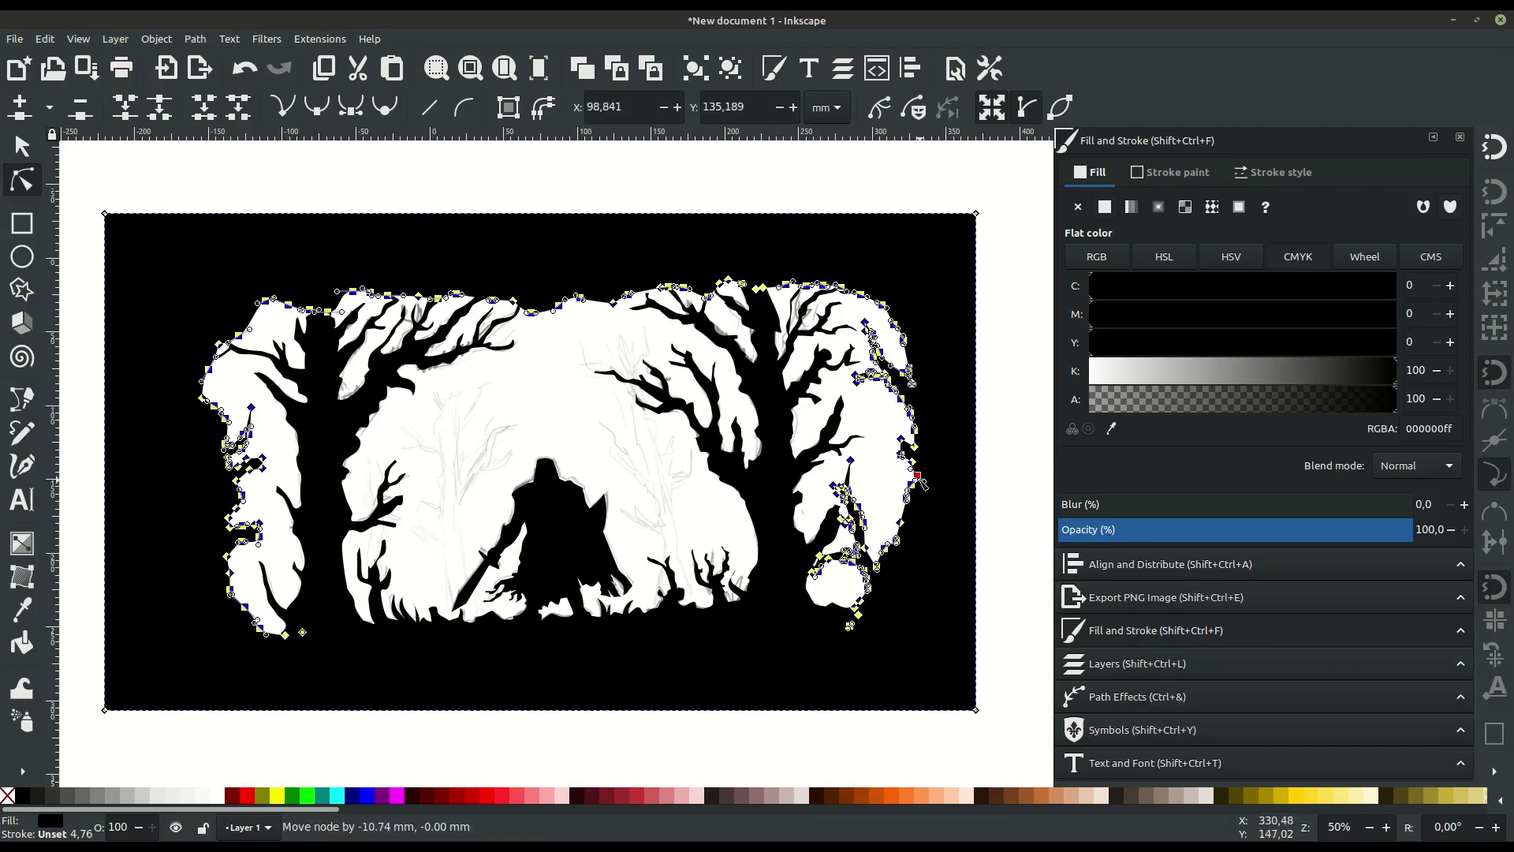
left_click_drag(941, 483, 910, 483)
left_click(22, 146)
left_click_drag(344, 484, 298, 485)
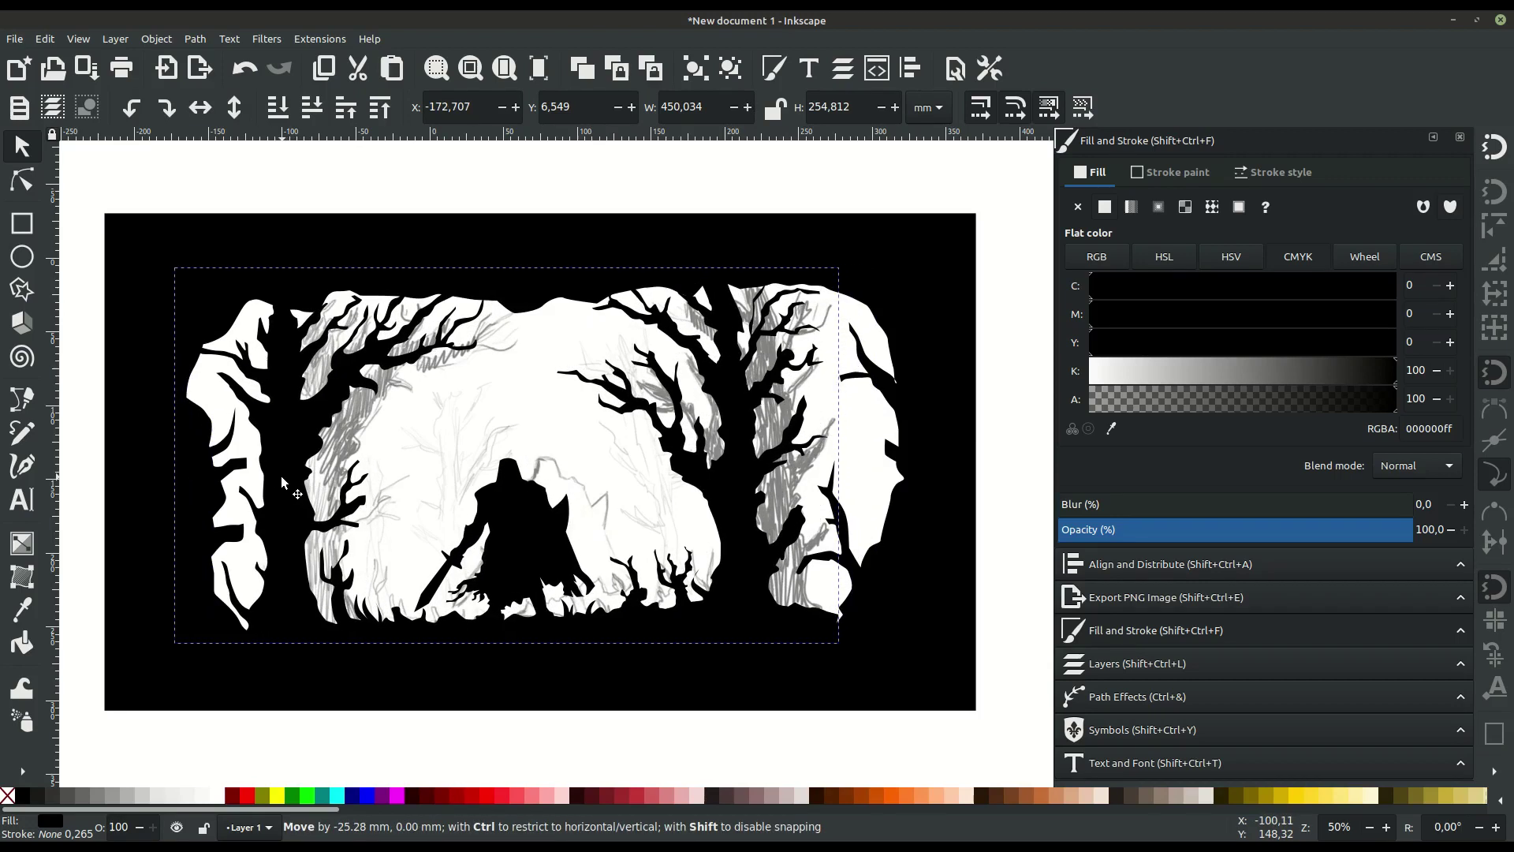
left_click_drag(298, 484, 284, 484)
left_click(379, 187)
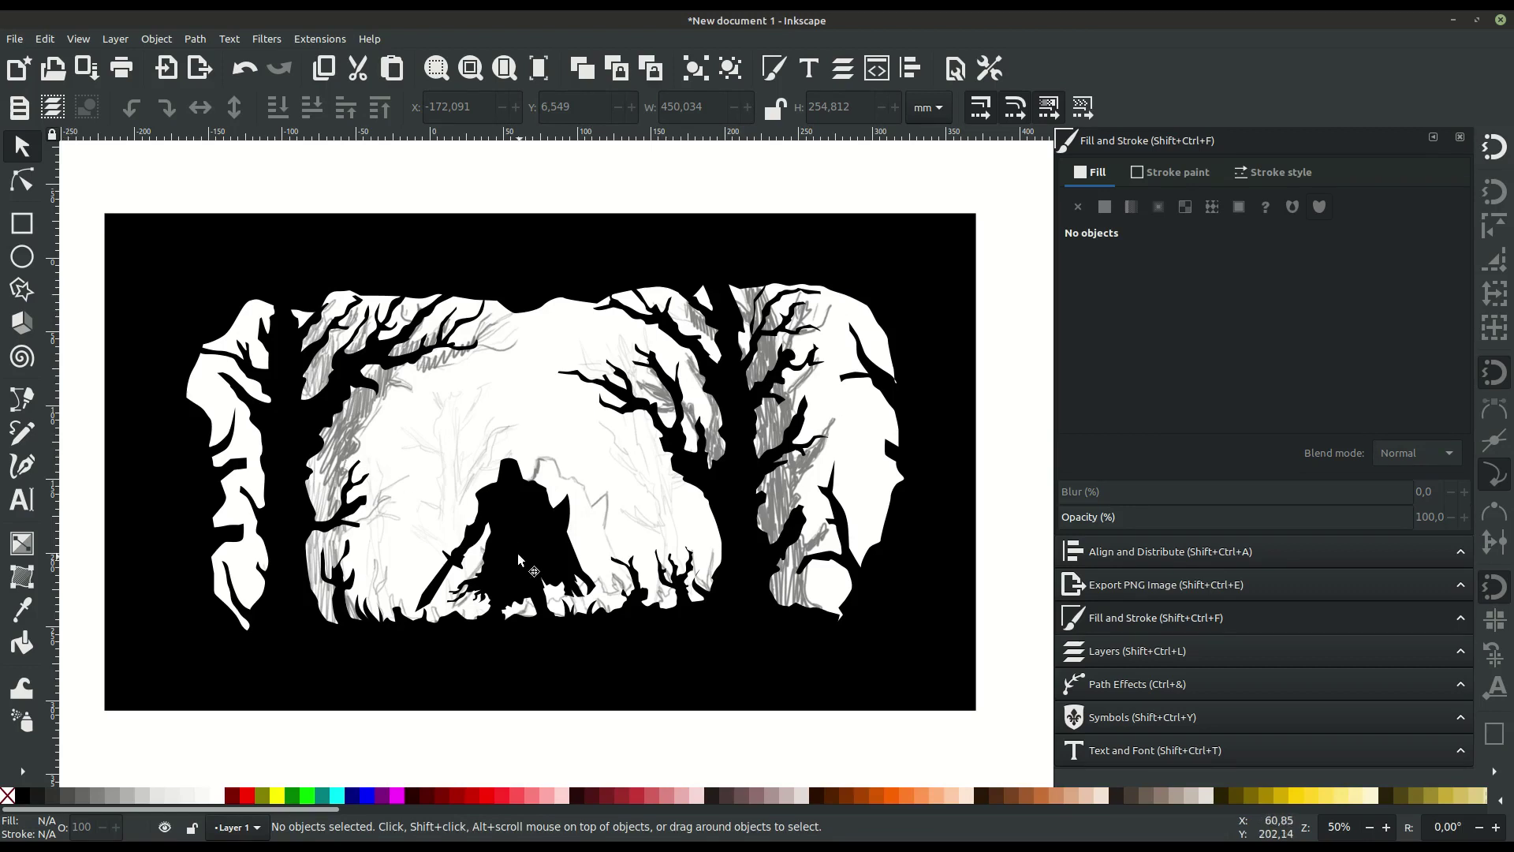
- Draw a rectangle covering the whole page and fill it dark red
key("r")
left_click_drag(120, 231, 951, 680)
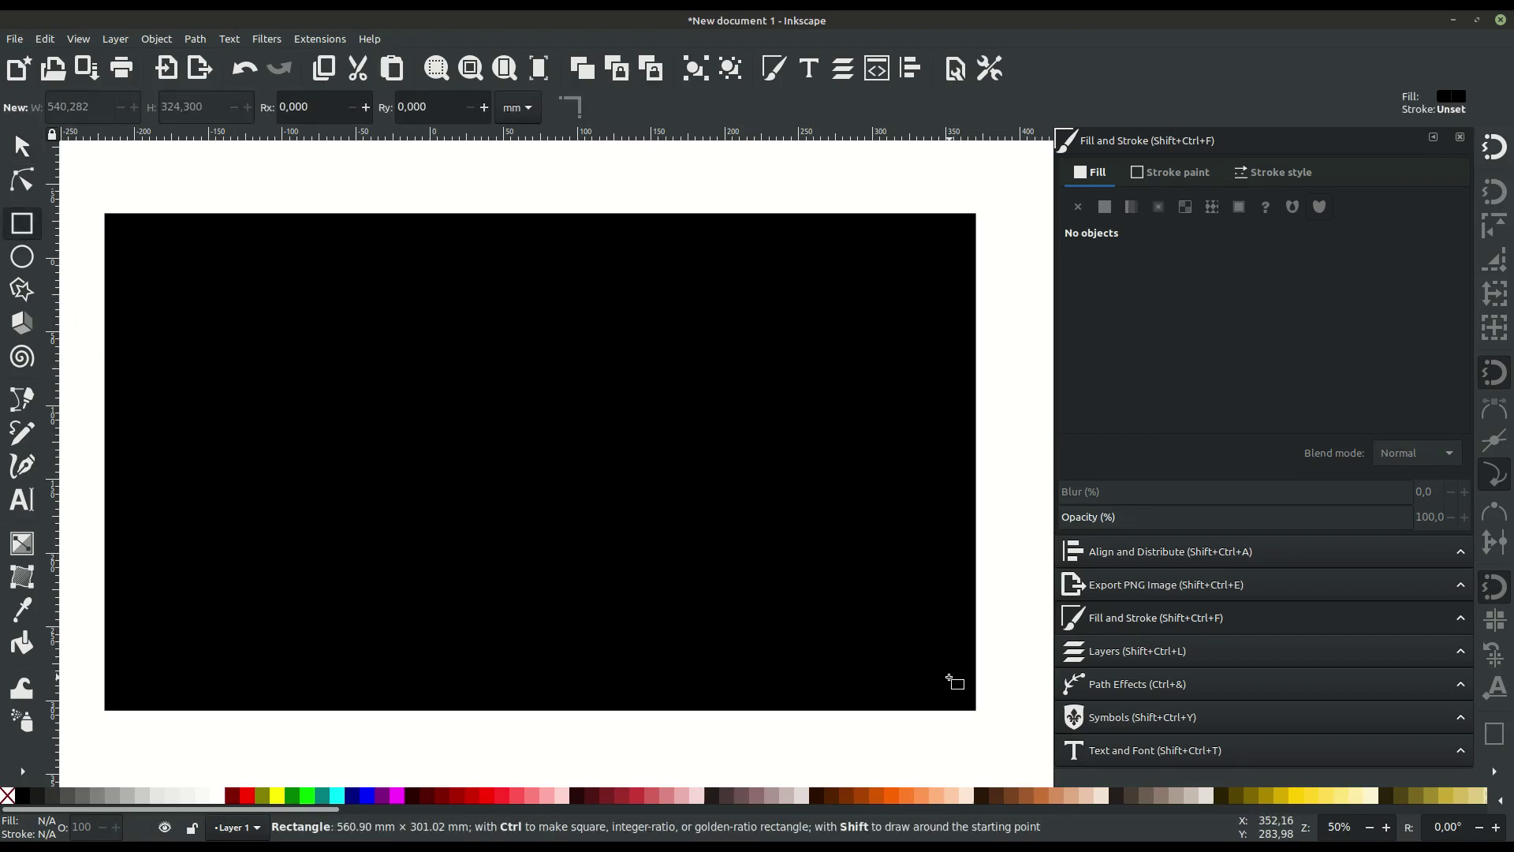
key("s")
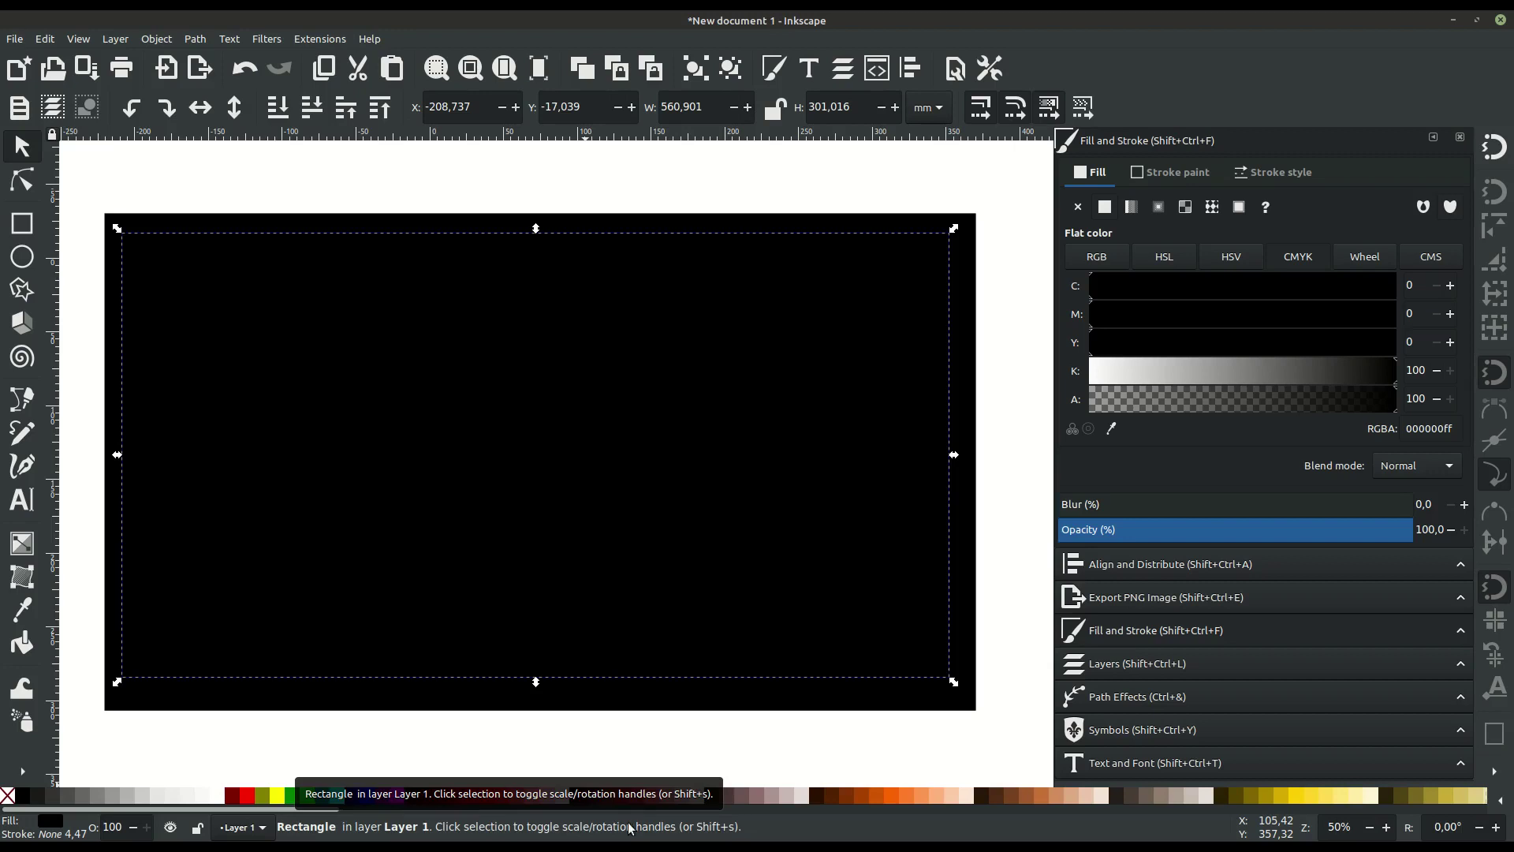
left_click(437, 793)
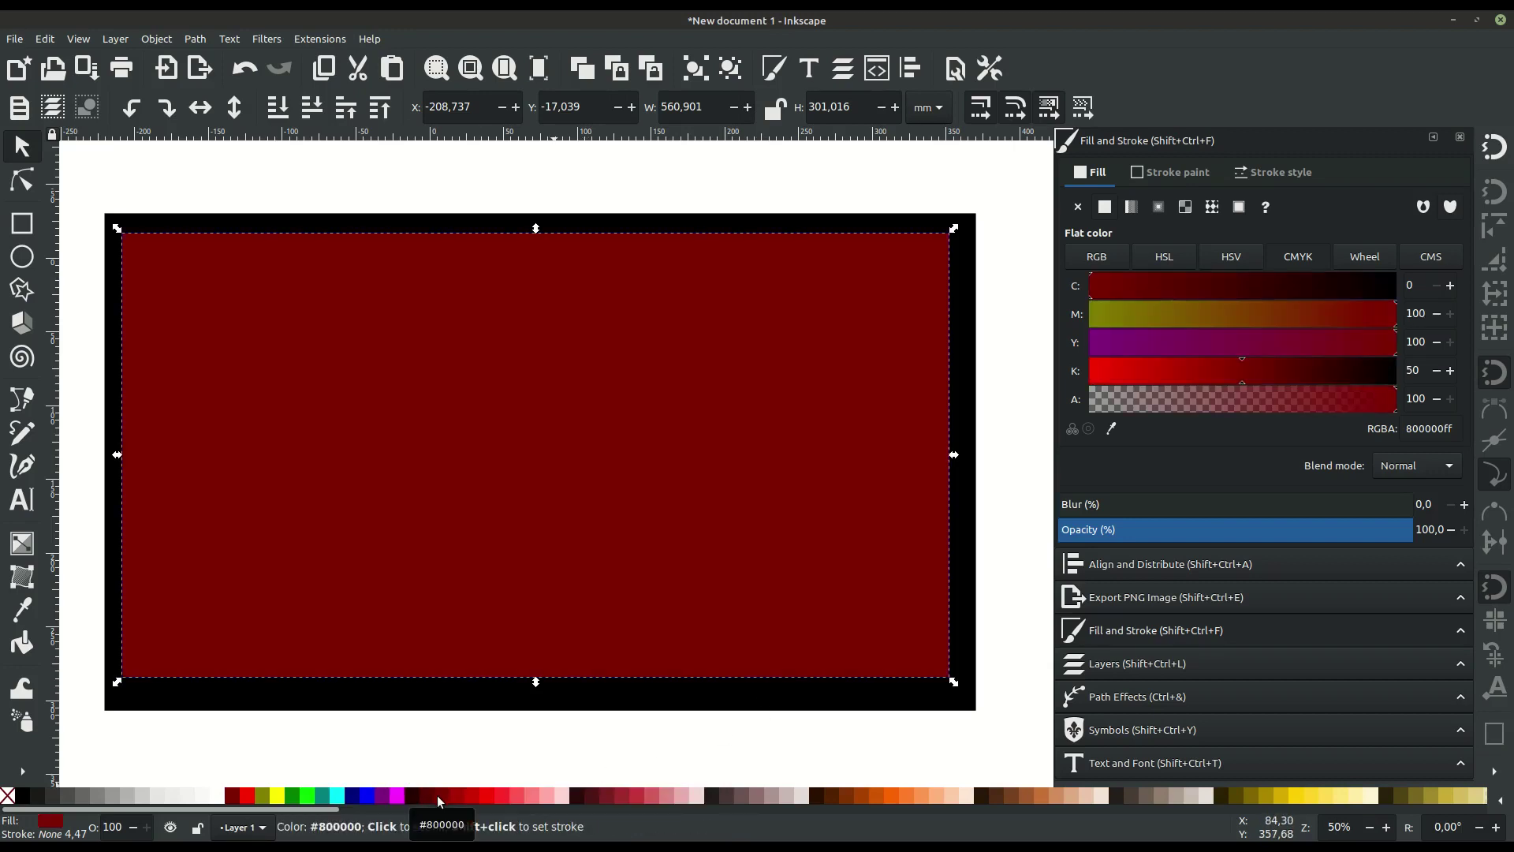
- Make its fill a radial gradient with a hot pink centre stop
left_click(1158, 206)
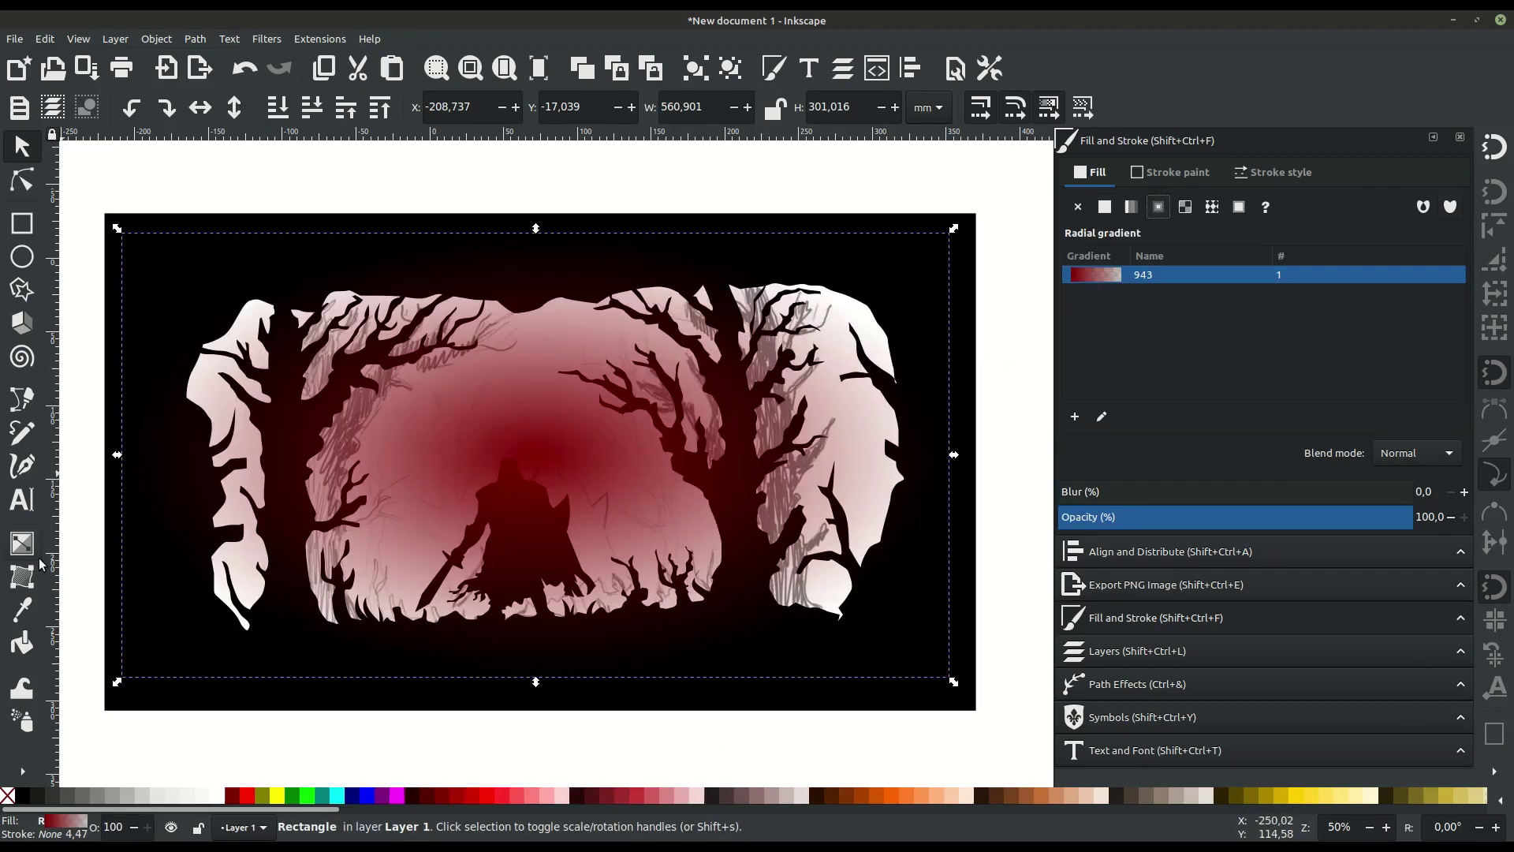
left_click(32, 552)
left_click(536, 455)
left_click_drag(1199, 367, 1150, 378)
scroll(1044, 798, "down", 5)
scroll(1044, 798, "down", 3)
left_click(1200, 794)
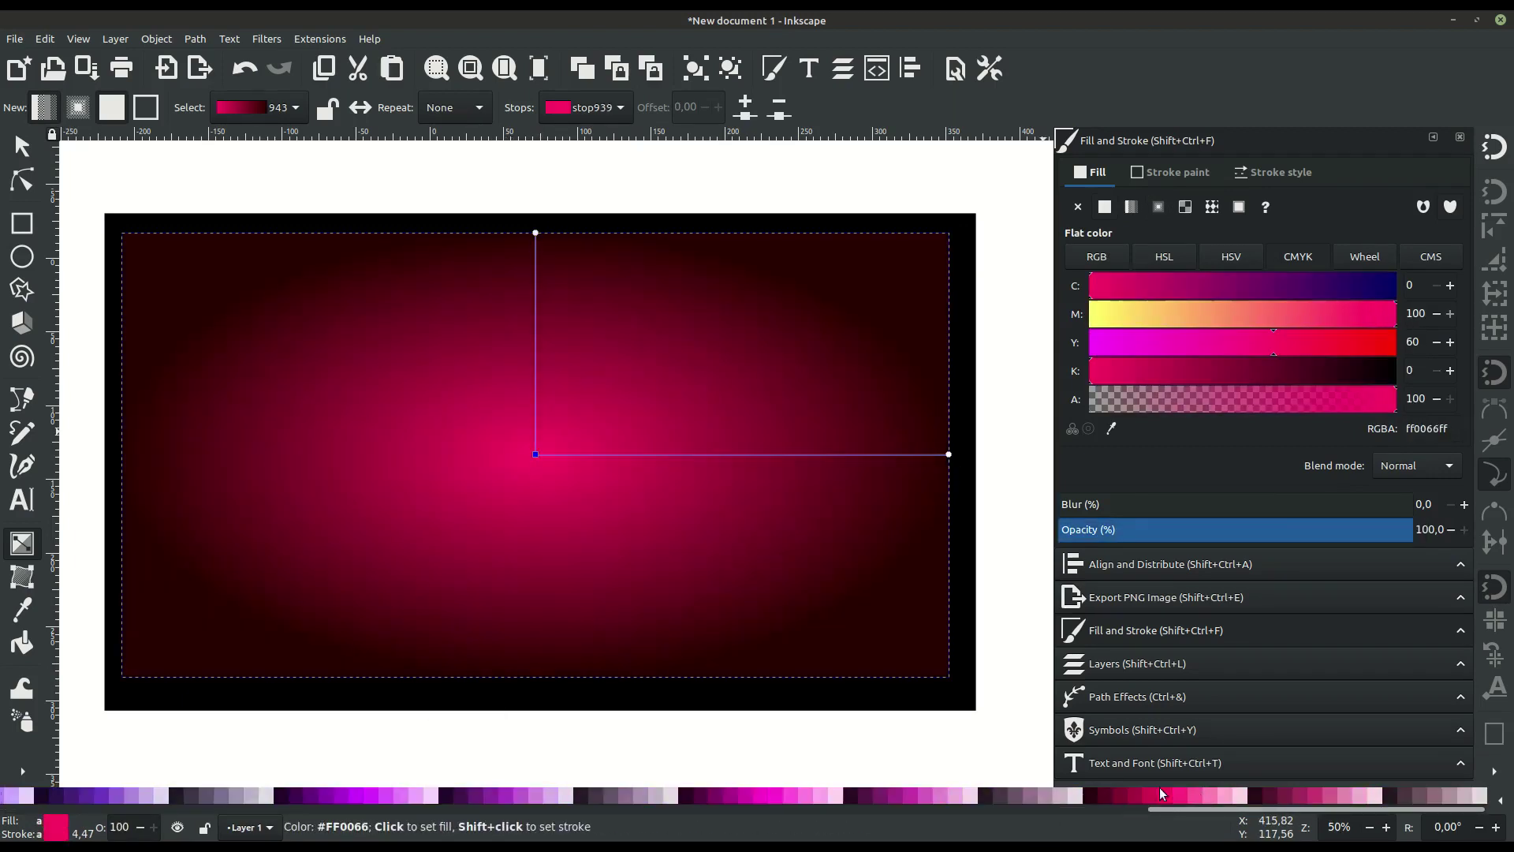
key("s")
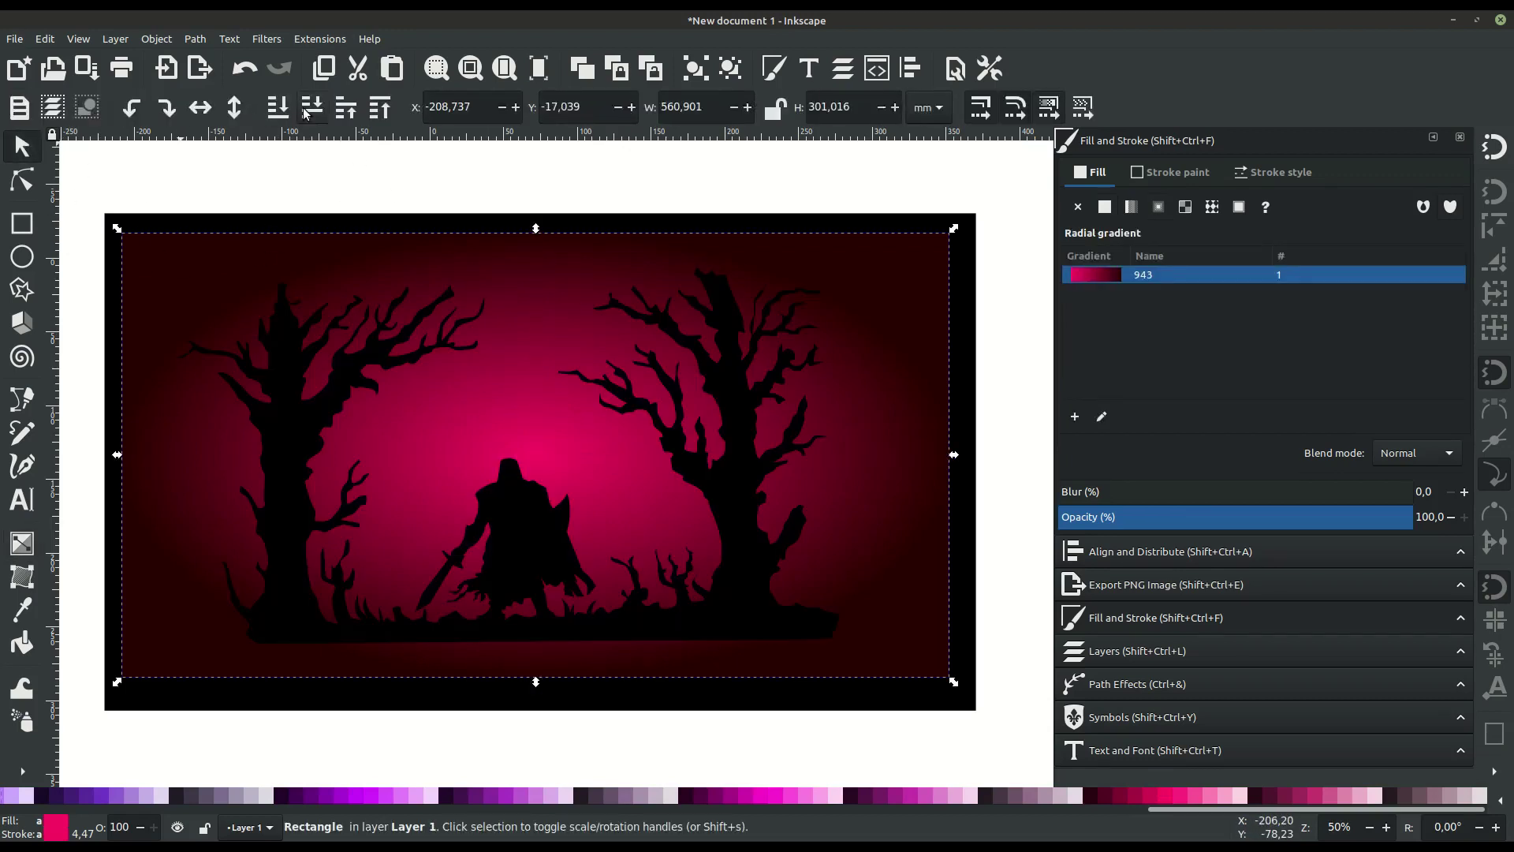
- Lighten the outer stop slightly and move the glow's centre up, stretching it wider and taller
left_click(21, 543)
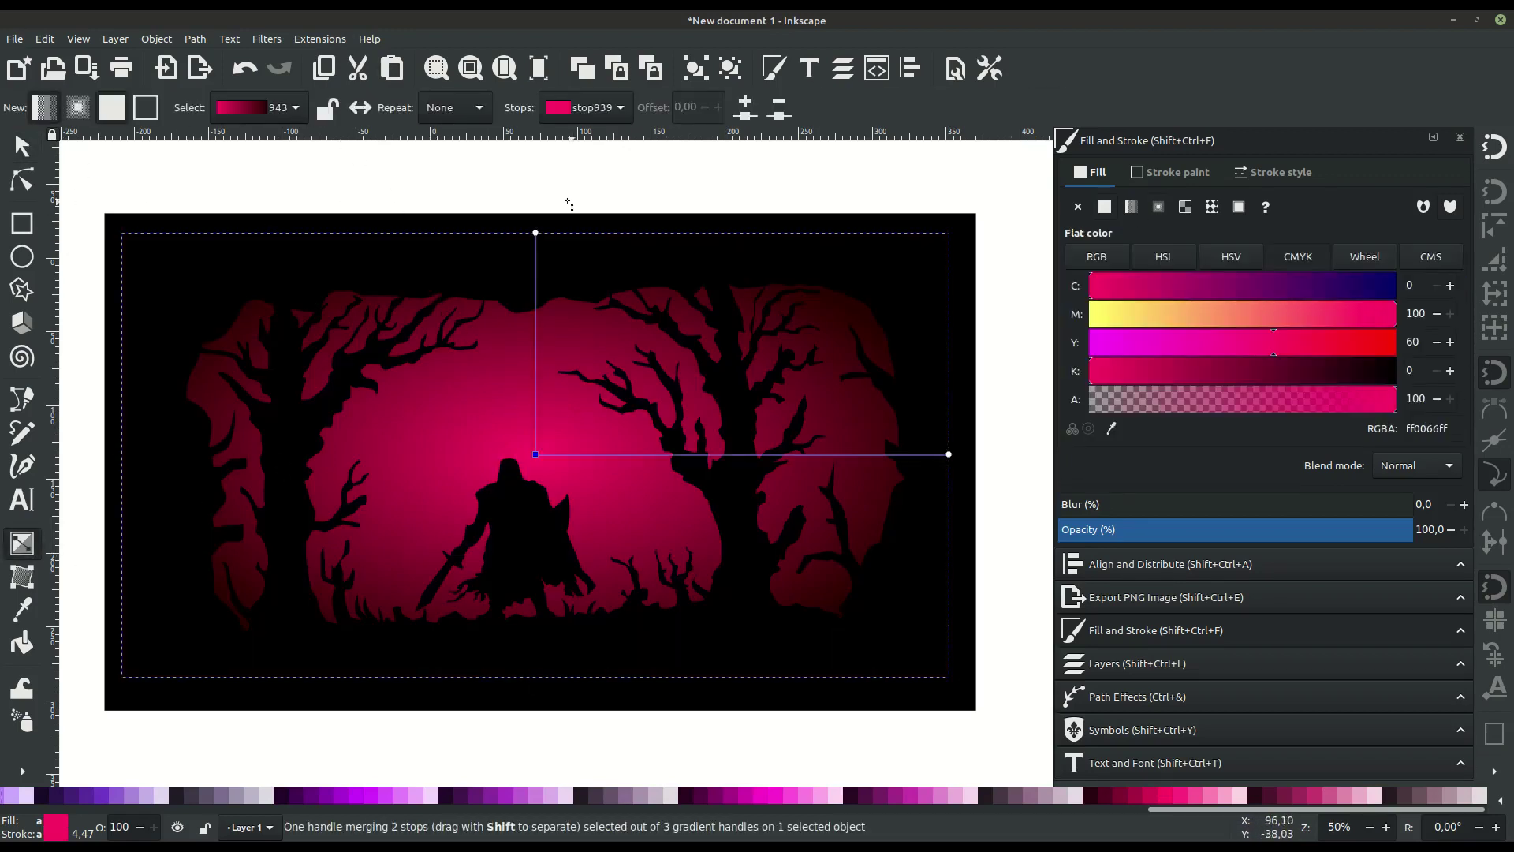
left_click(536, 233)
left_click_drag(1369, 377, 1365, 377)
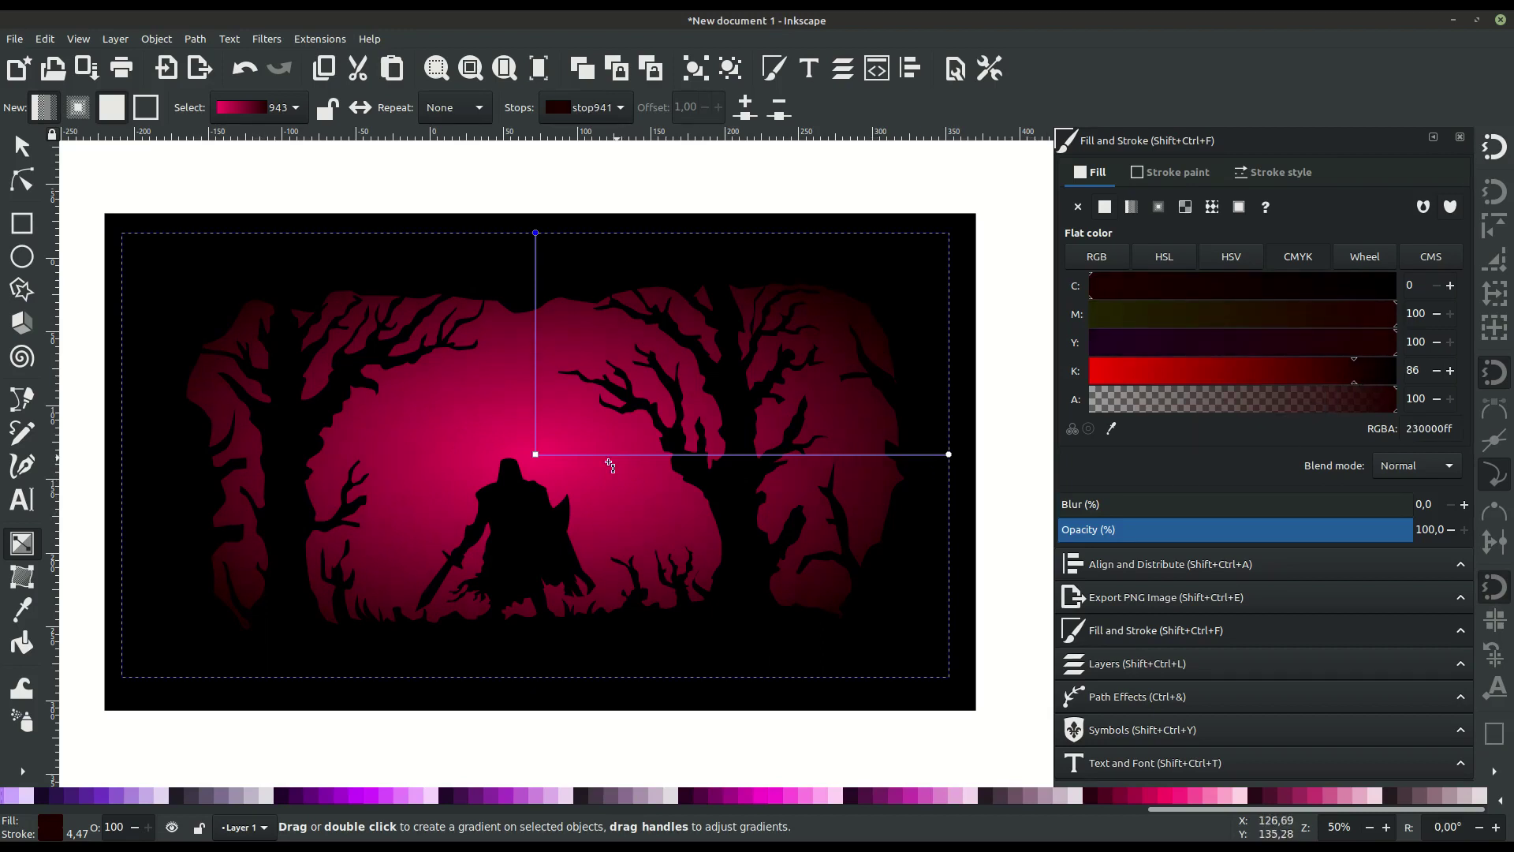
left_click_drag(535, 455, 531, 394)
left_click_drag(949, 400, 1049, 399)
scroll(534, 236, "up", 2)
left_click_drag(533, 236, 533, 166)
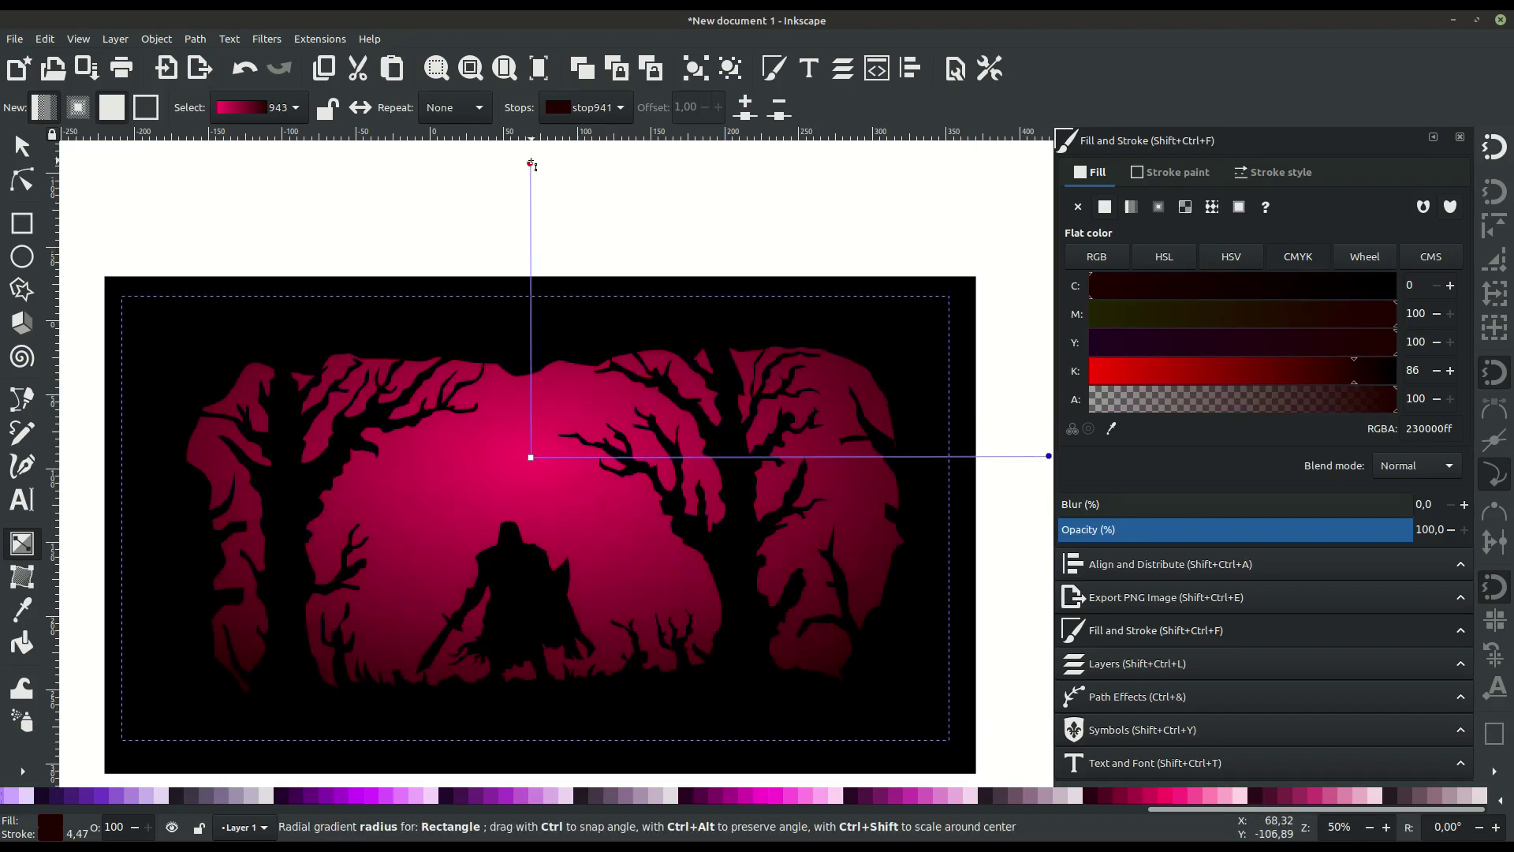
left_click_drag(531, 457, 529, 447)
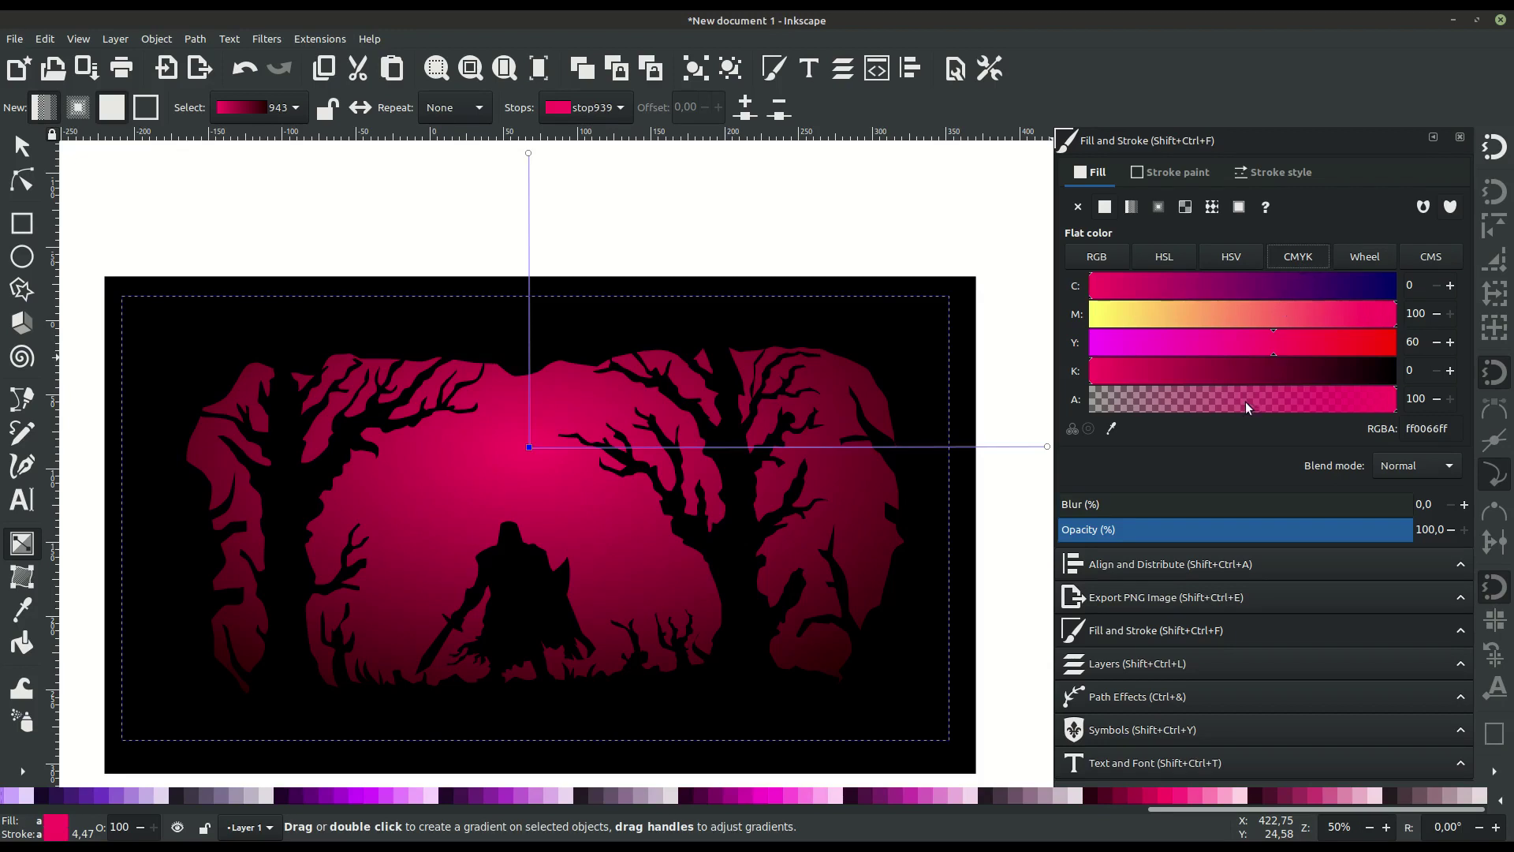
- Adjust the glow's centre colour, trying red and light pink shades
left_click(1372, 256)
left_click_drag(1293, 350, 1294, 353)
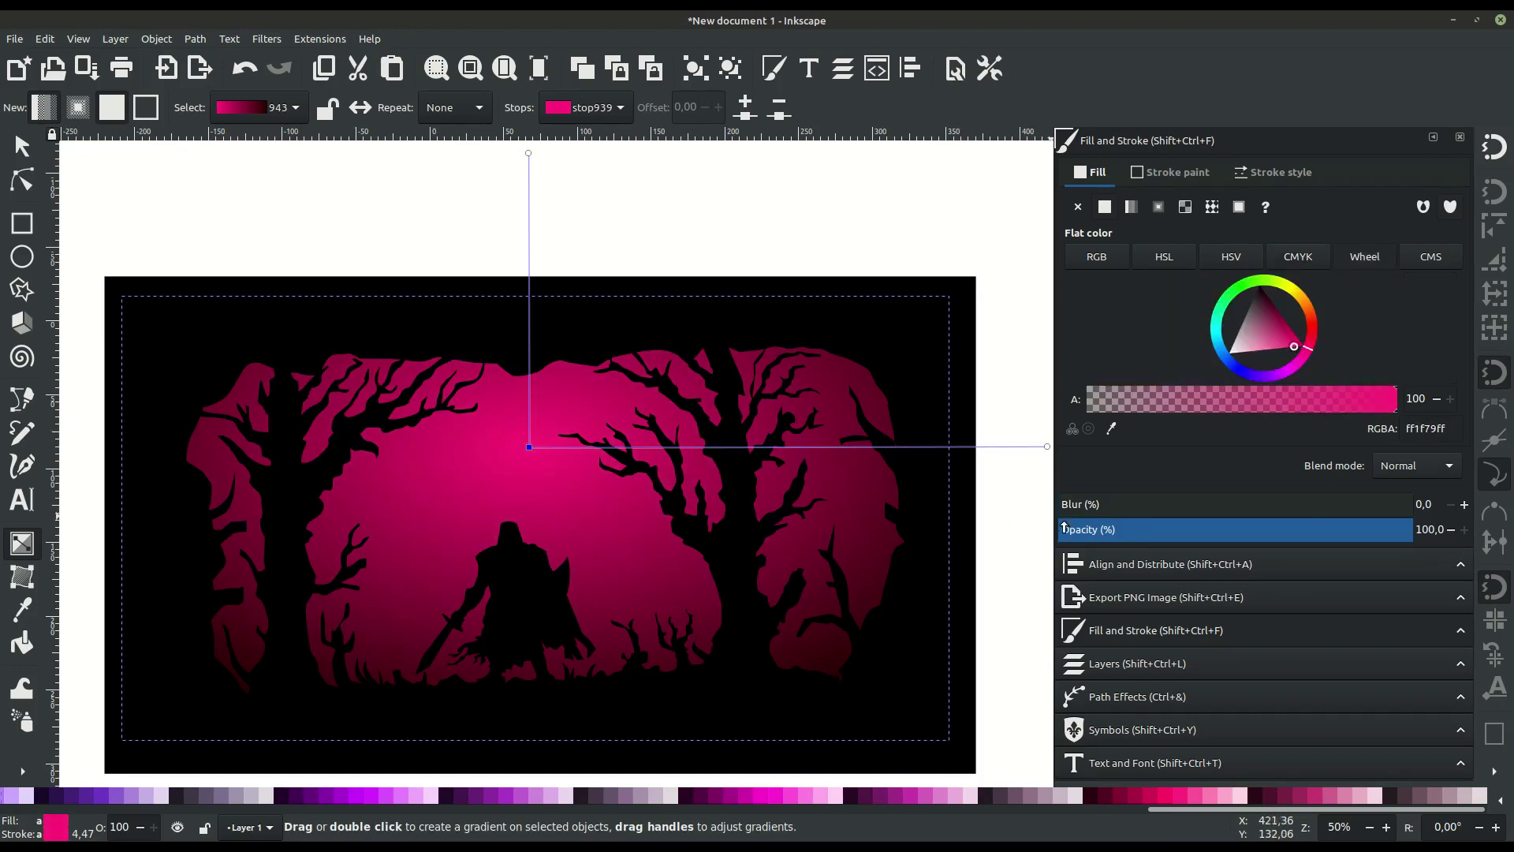
scroll(1014, 489, "up", 1)
left_click(1018, 471)
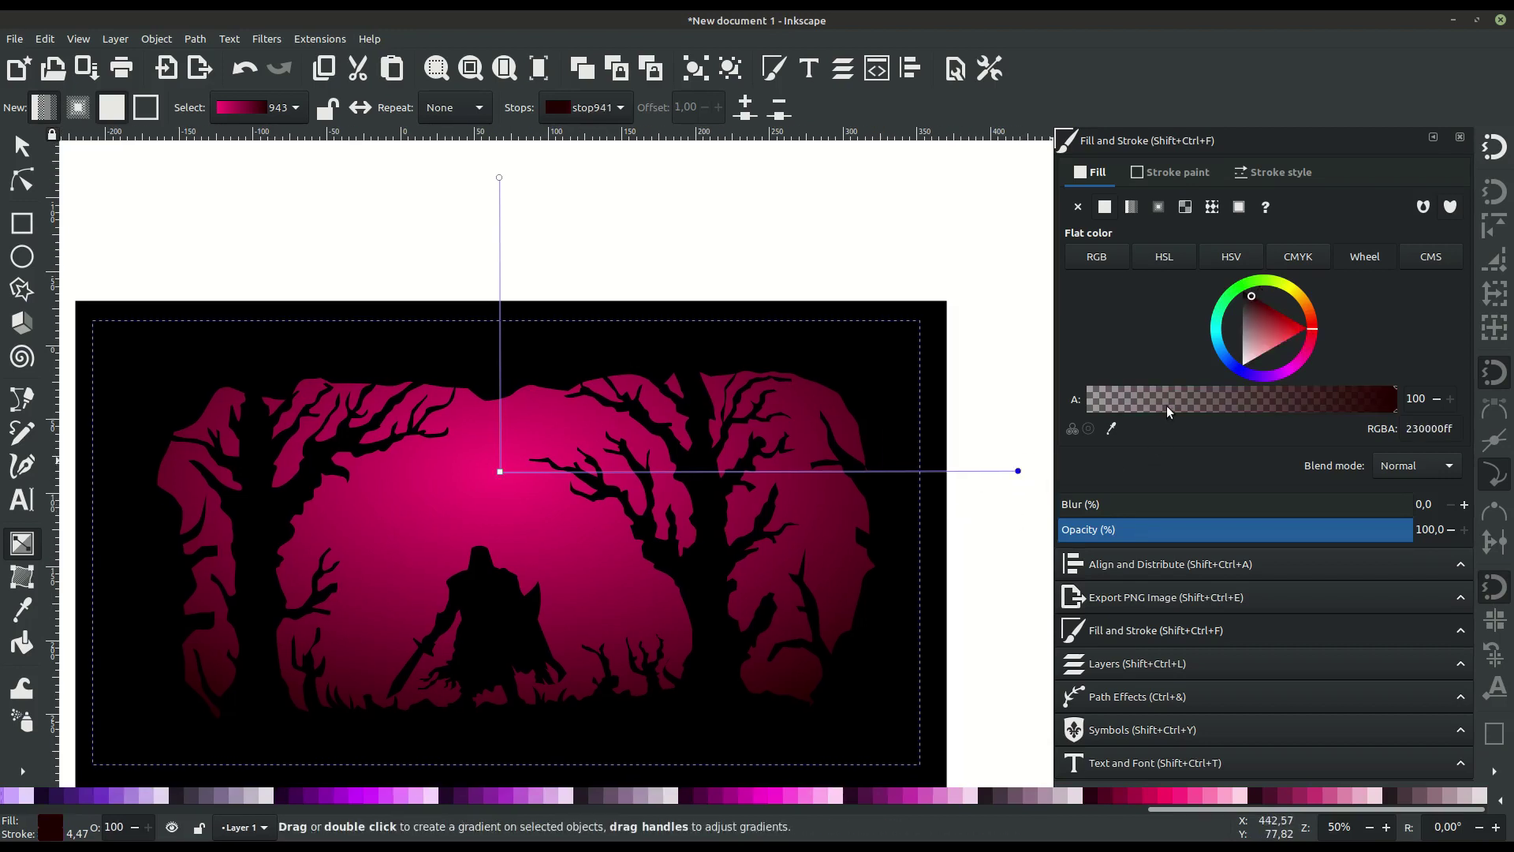
left_click(1287, 260)
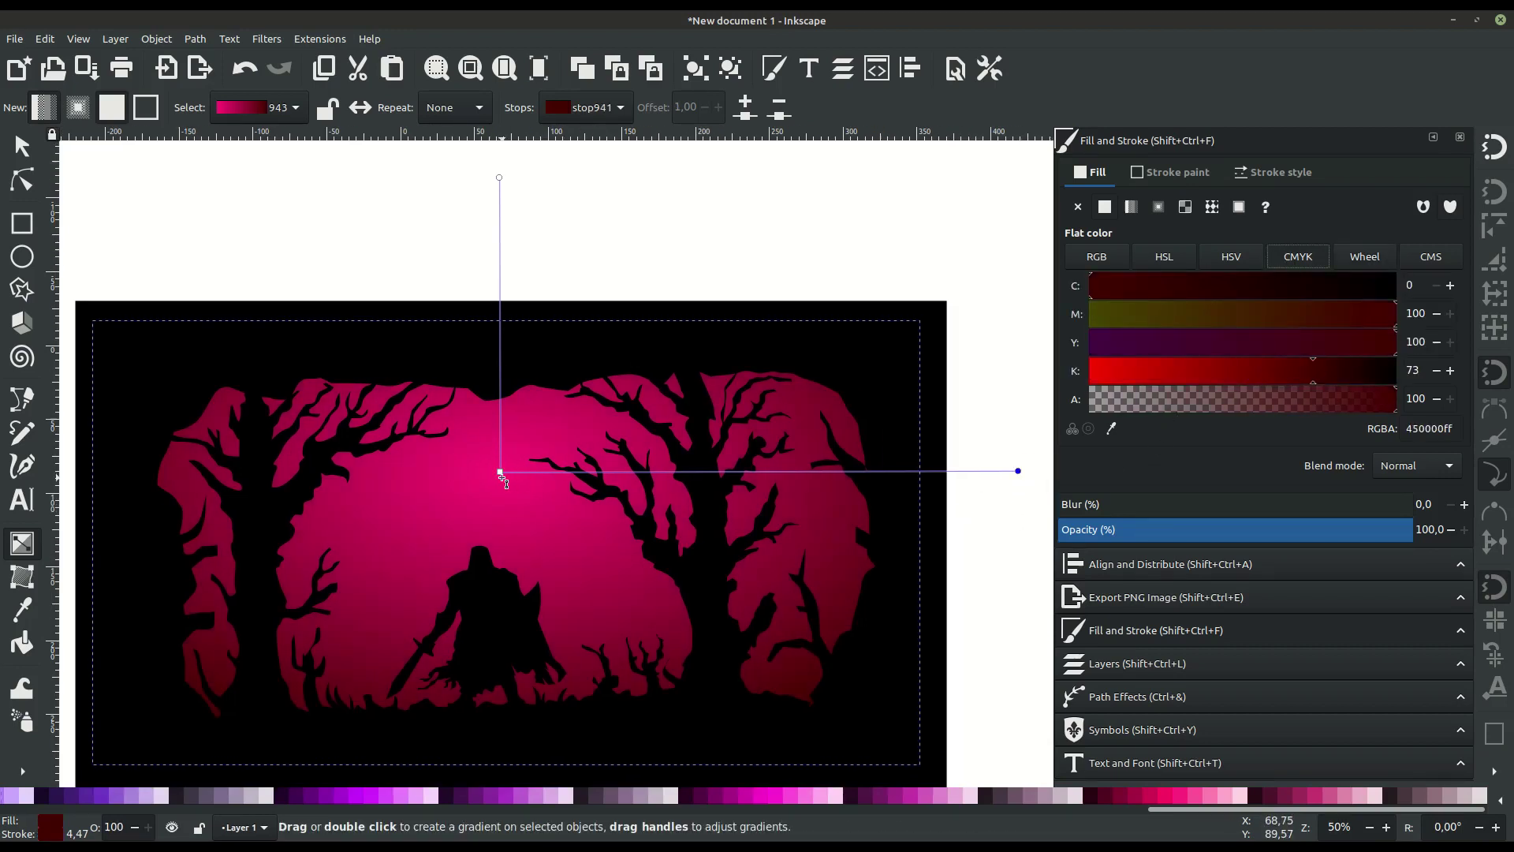
left_click(500, 471)
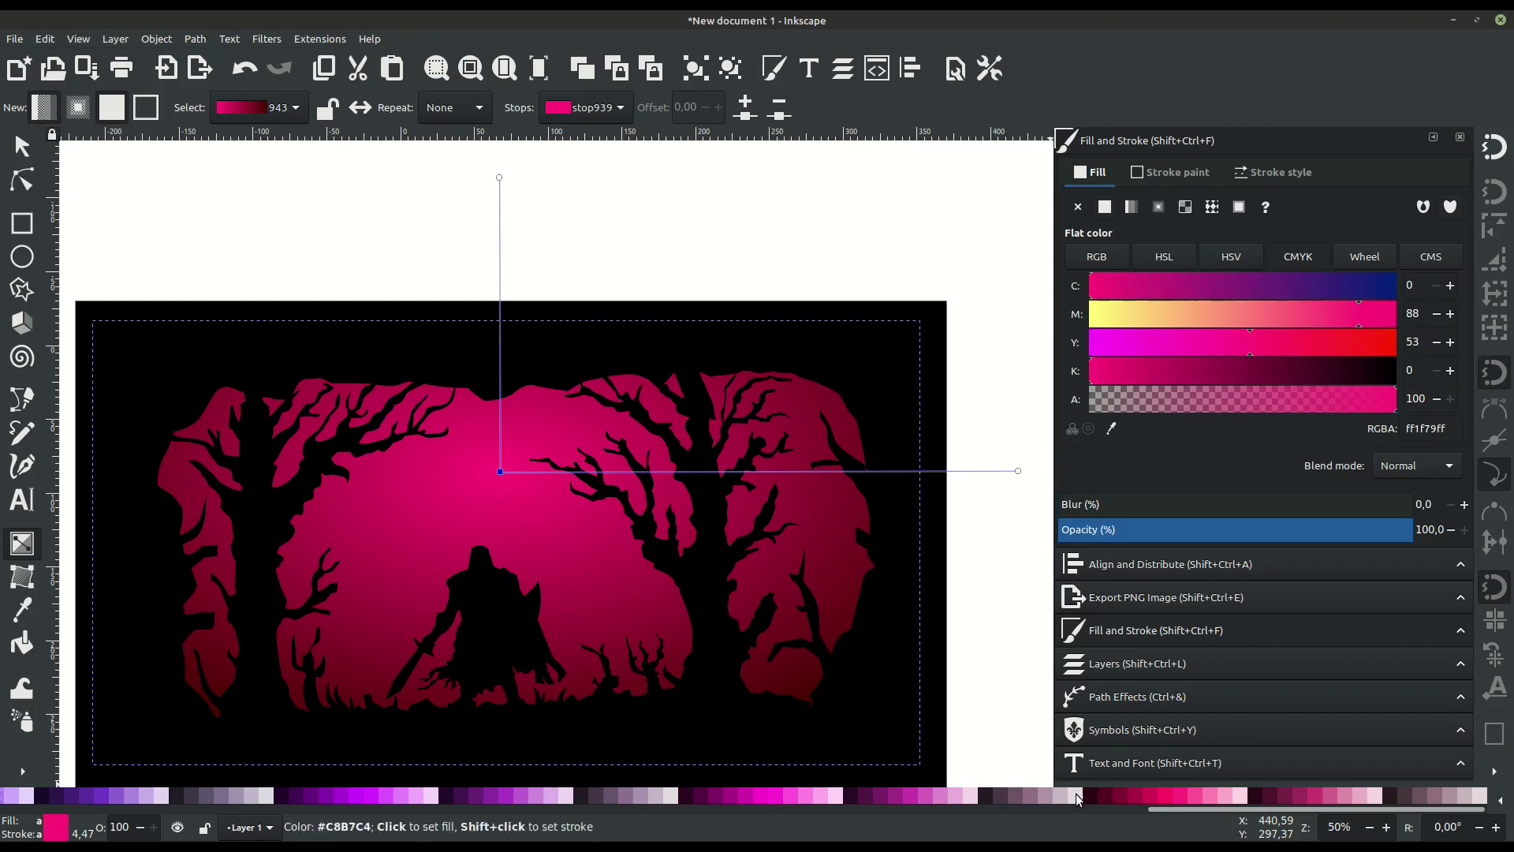
scroll(514, 796, "up", 10)
left_click(503, 796)
left_click(499, 797)
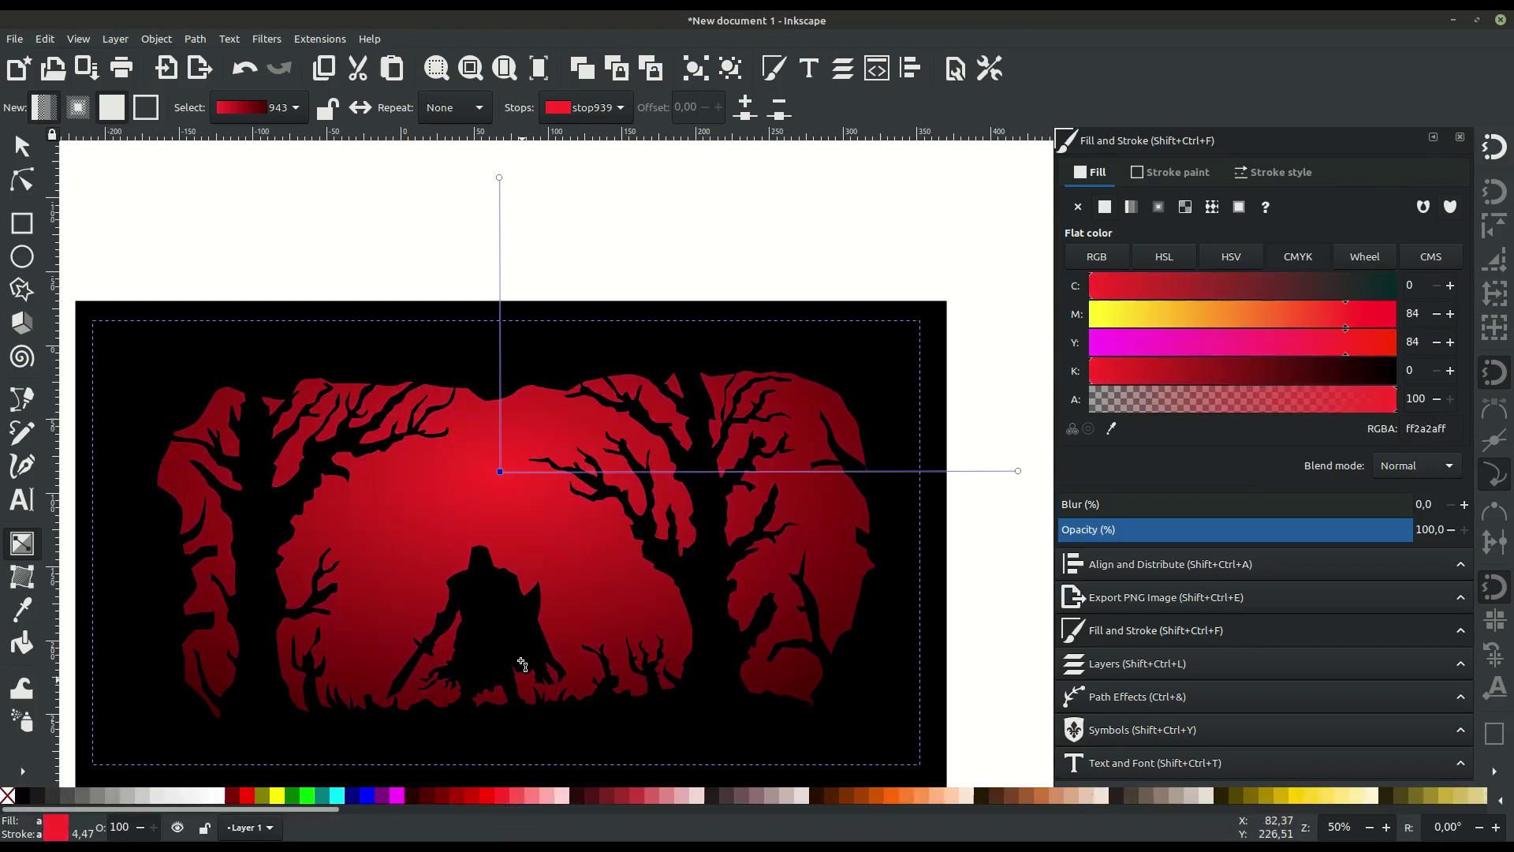
left_click(517, 796)
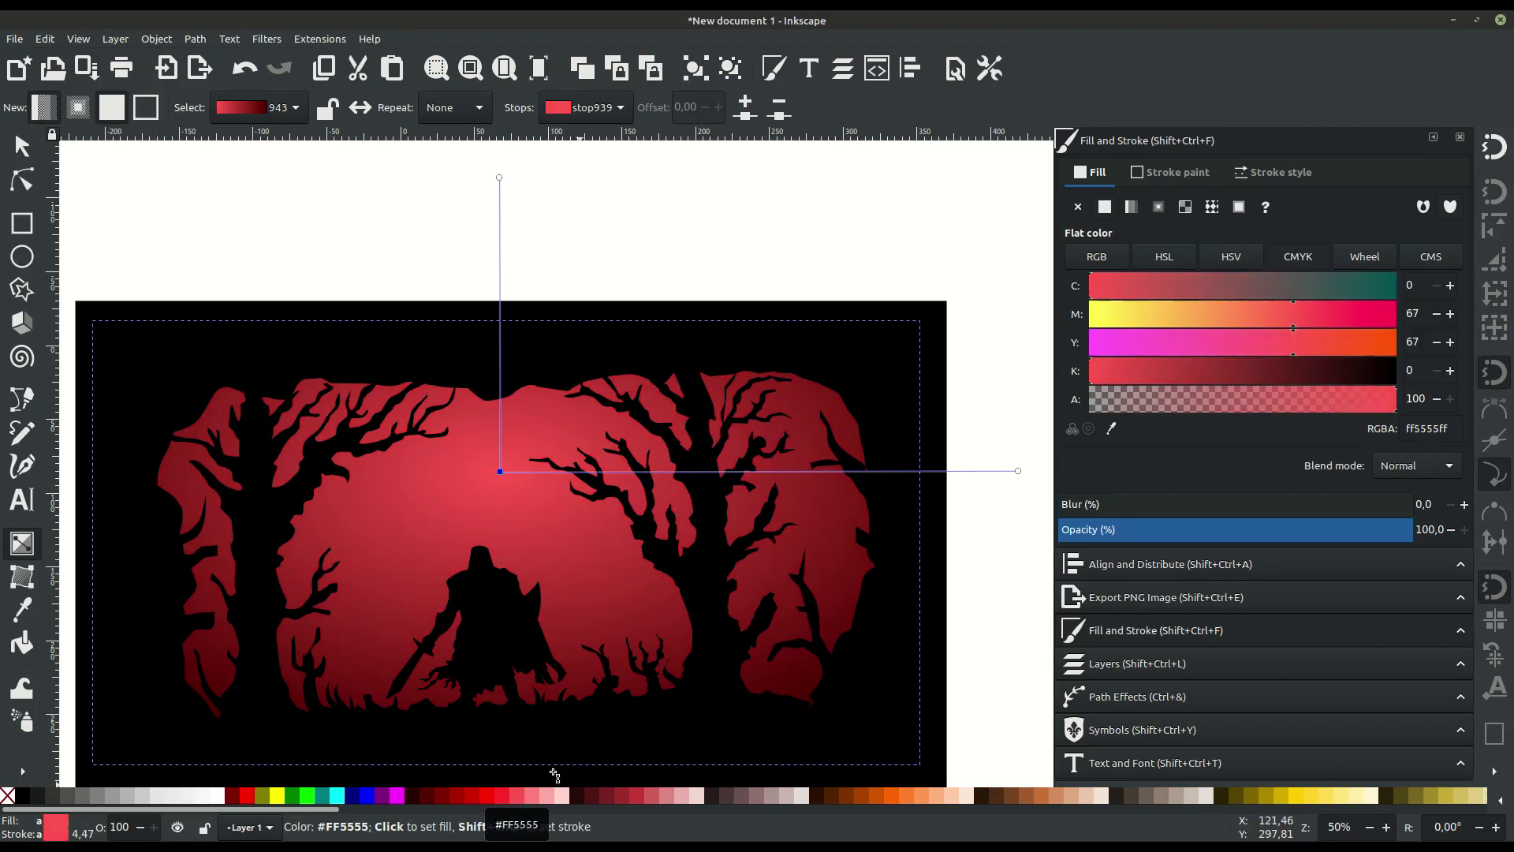
- Darken the outer stop and pull the glow's right edge in, shortening it vertically
left_click(499, 177)
left_click(1338, 374)
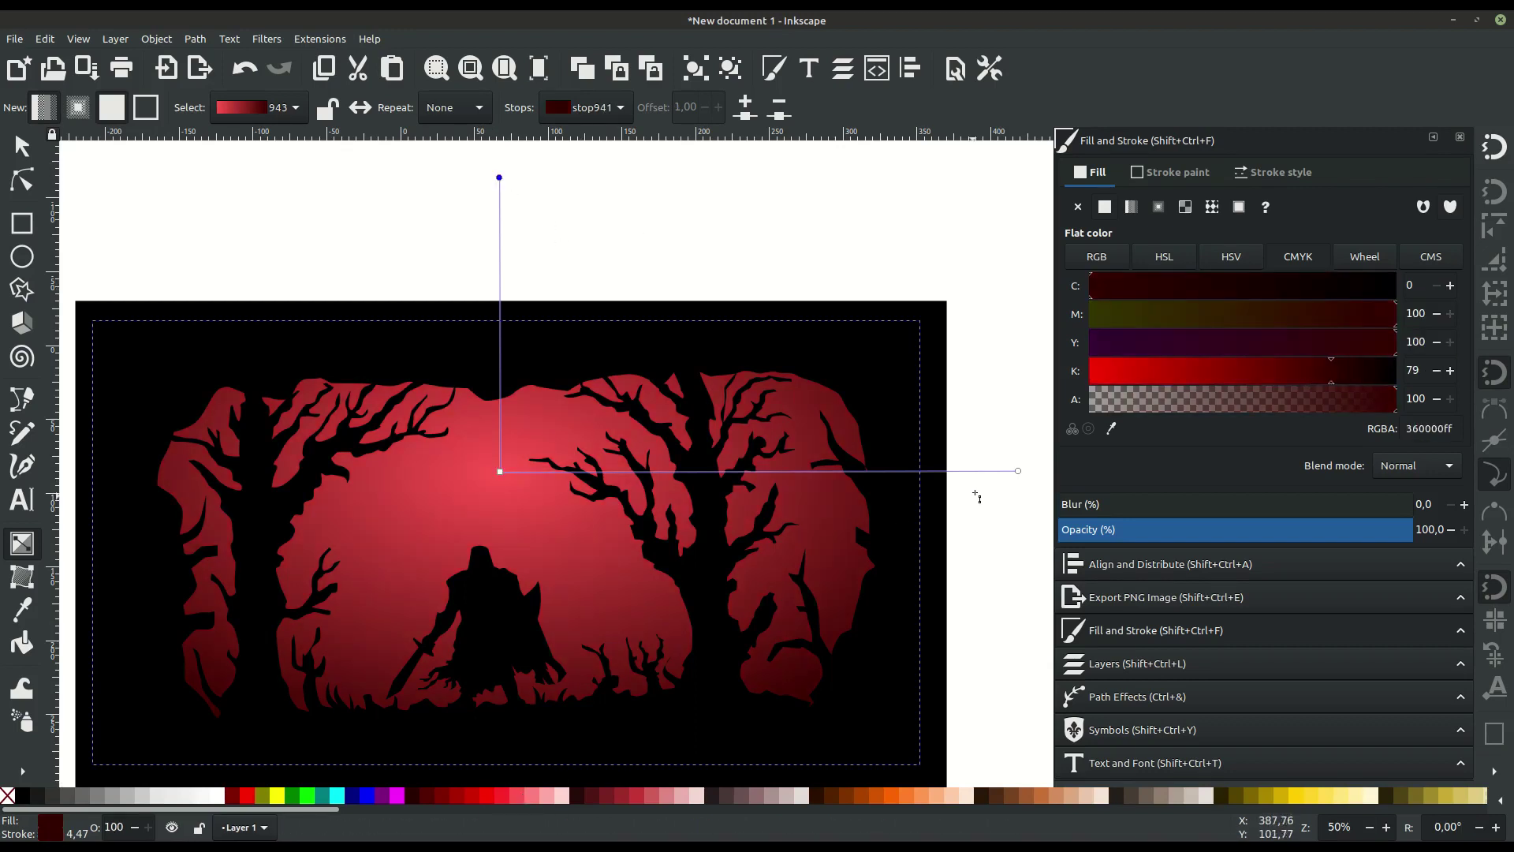
left_click_drag(1331, 370, 1343, 371)
mouse_move(1018, 471)
left_mouse_down()
mouse_move(967, 471)
mouse_move(989, 462)
left_mouse_up()
left_click_drag(499, 177, 495, 206)
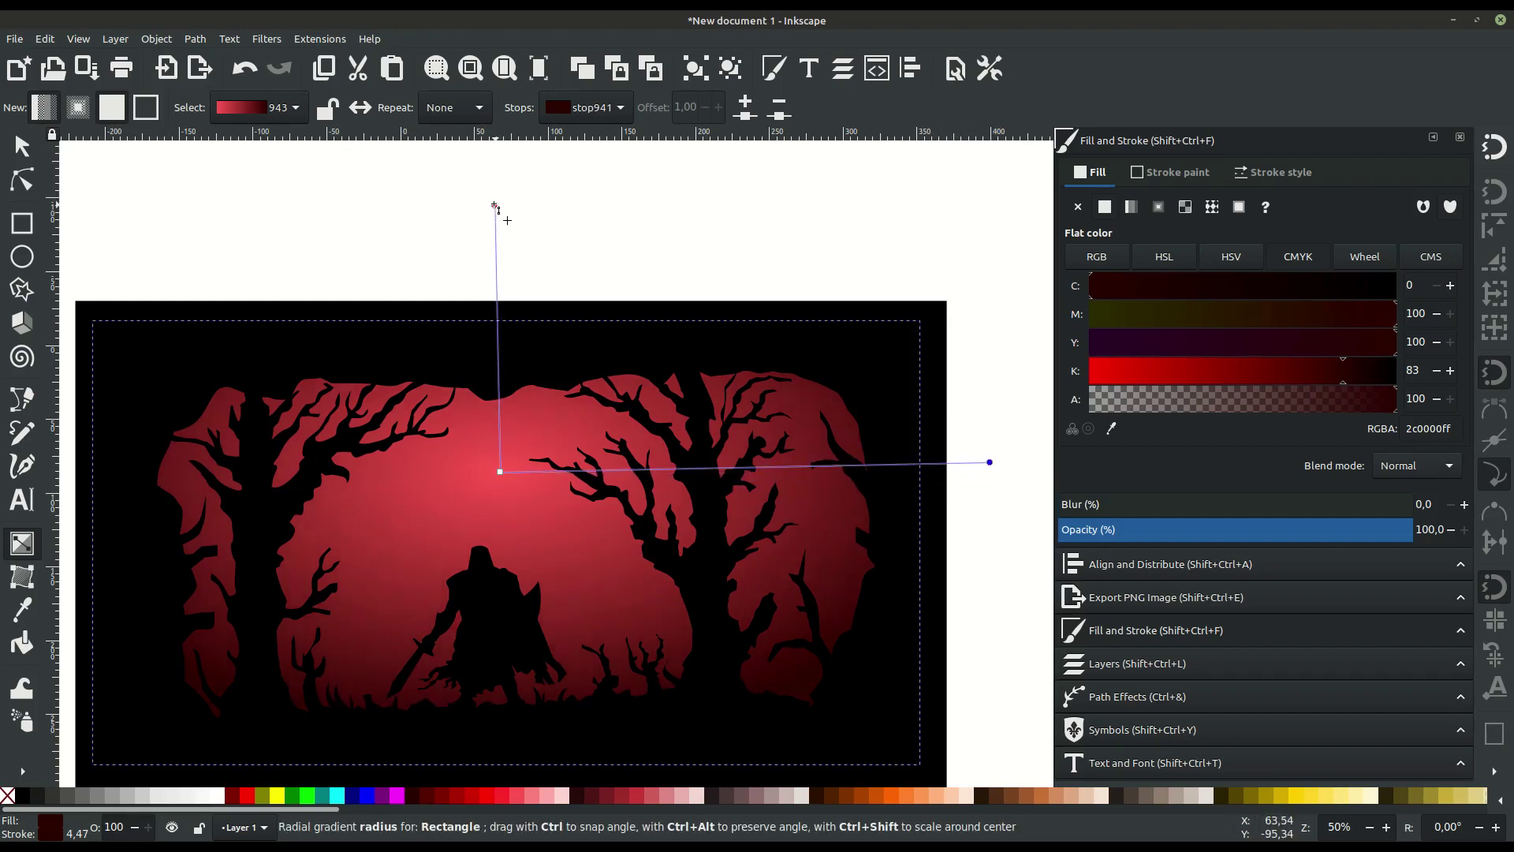
scroll(676, 437, "down", 2)
scroll(676, 438, "left", 1)
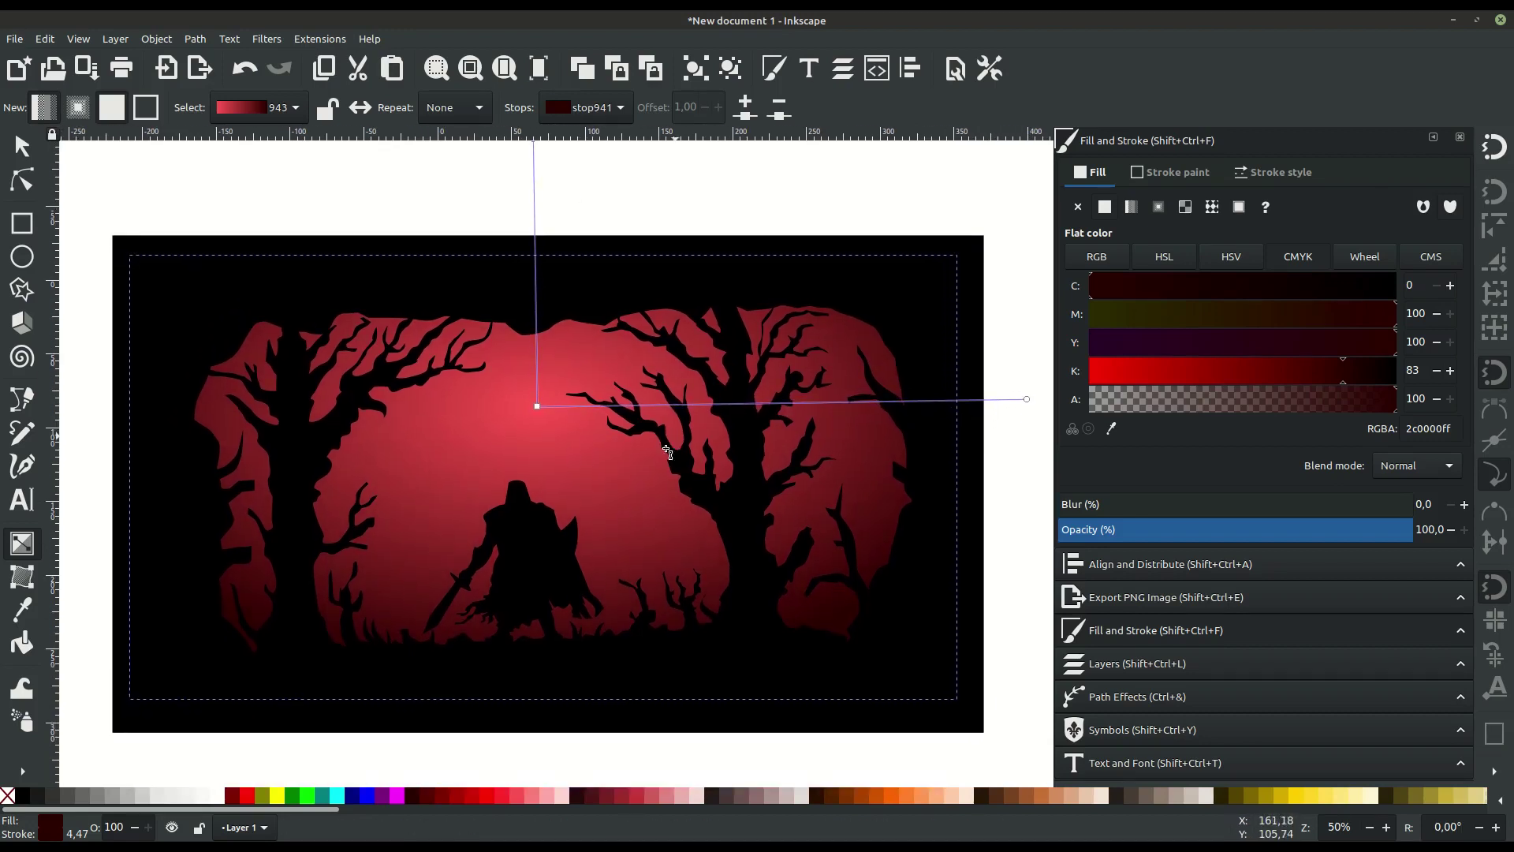
left_click(21, 146)
left_click(379, 175)
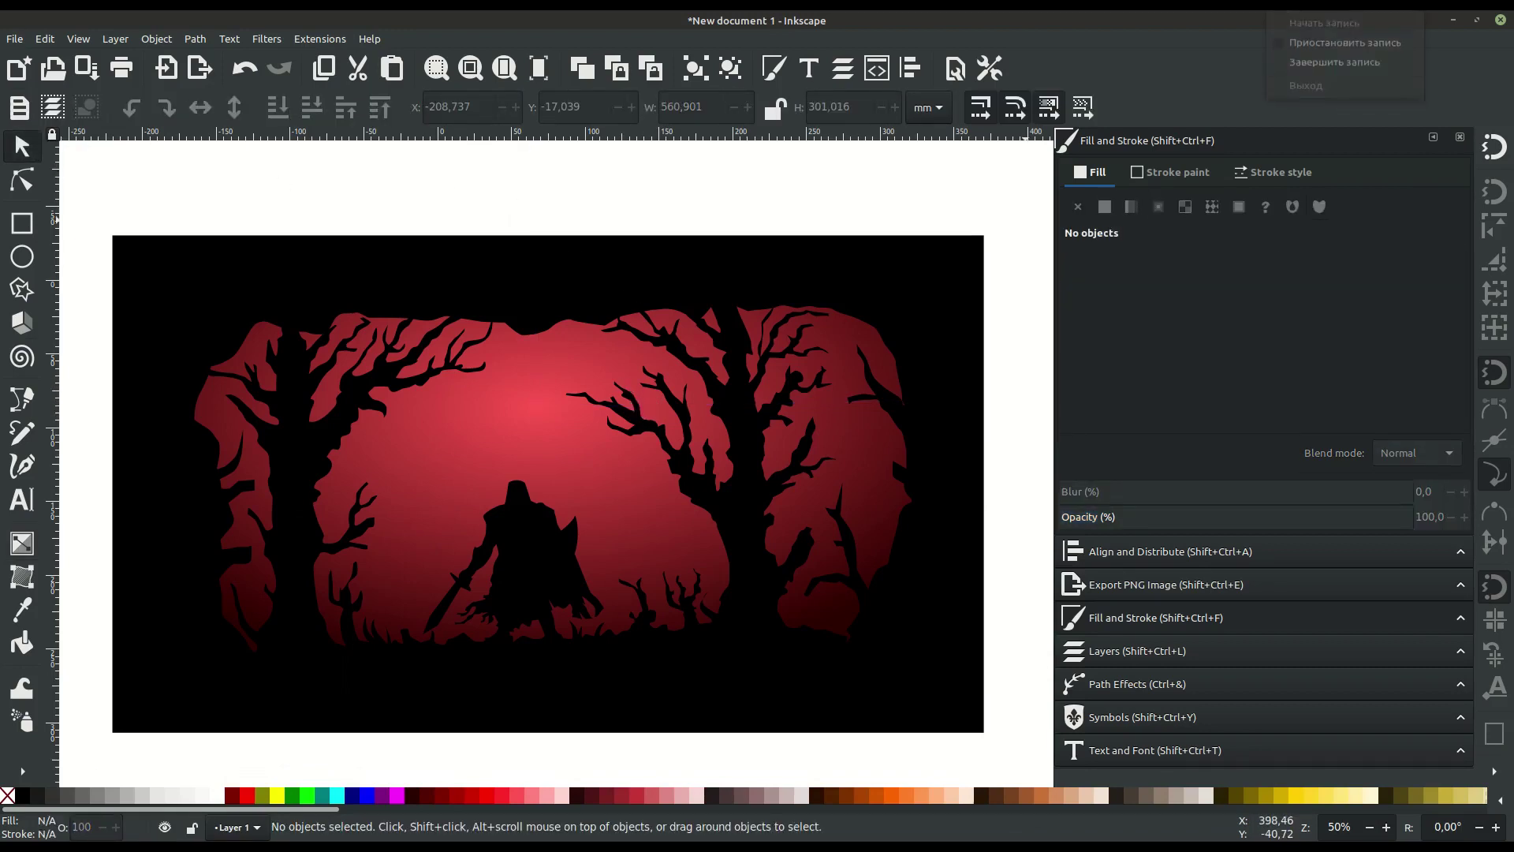
scroll(521, 473, "down", 1)
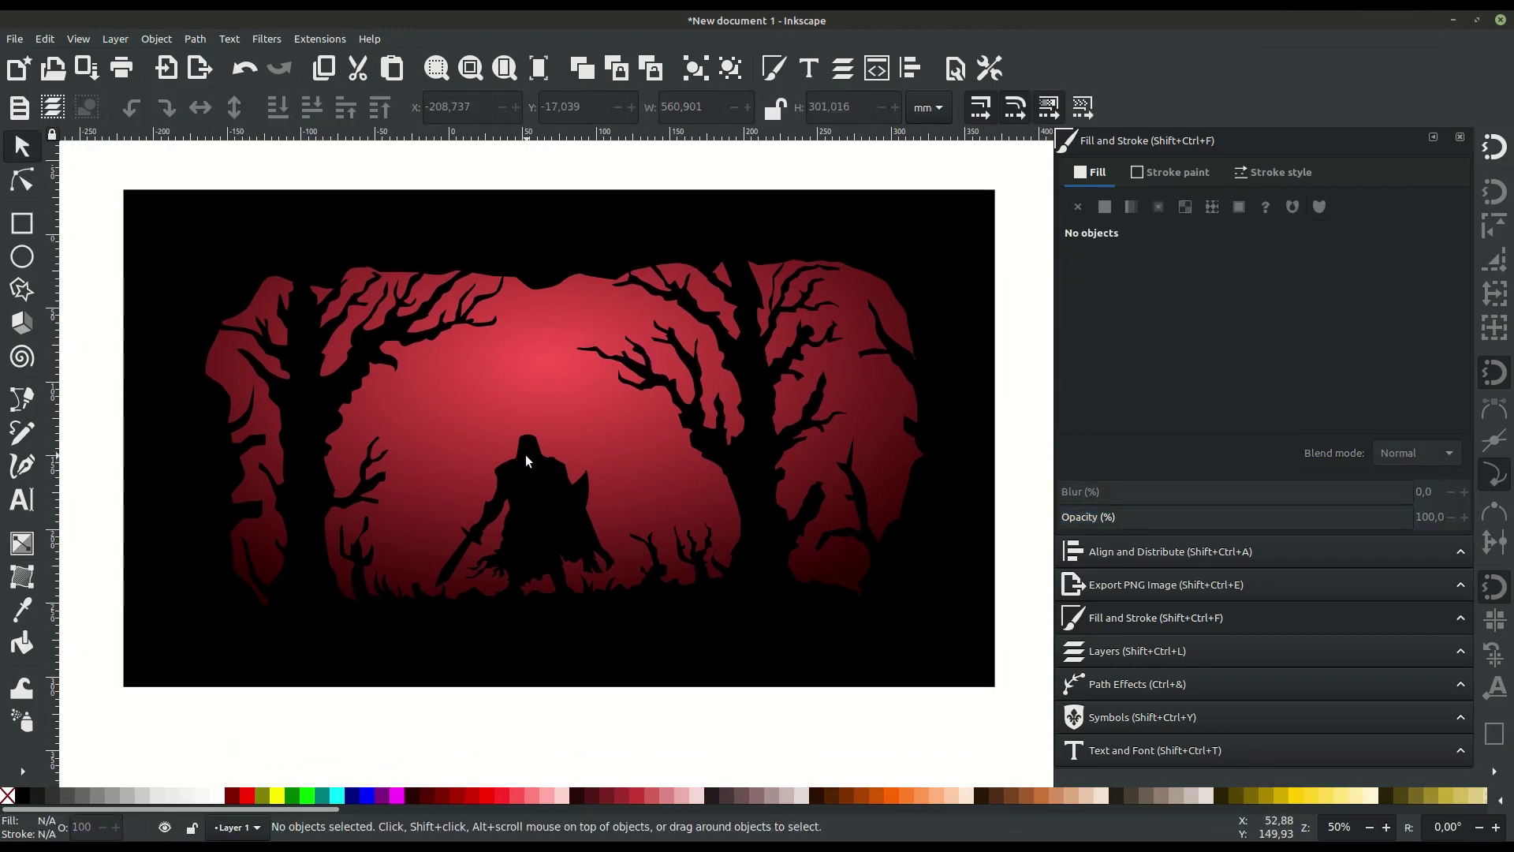
- Recolour the glow's centre stop to pale pink
left_click(21, 543)
left_click(562, 252)
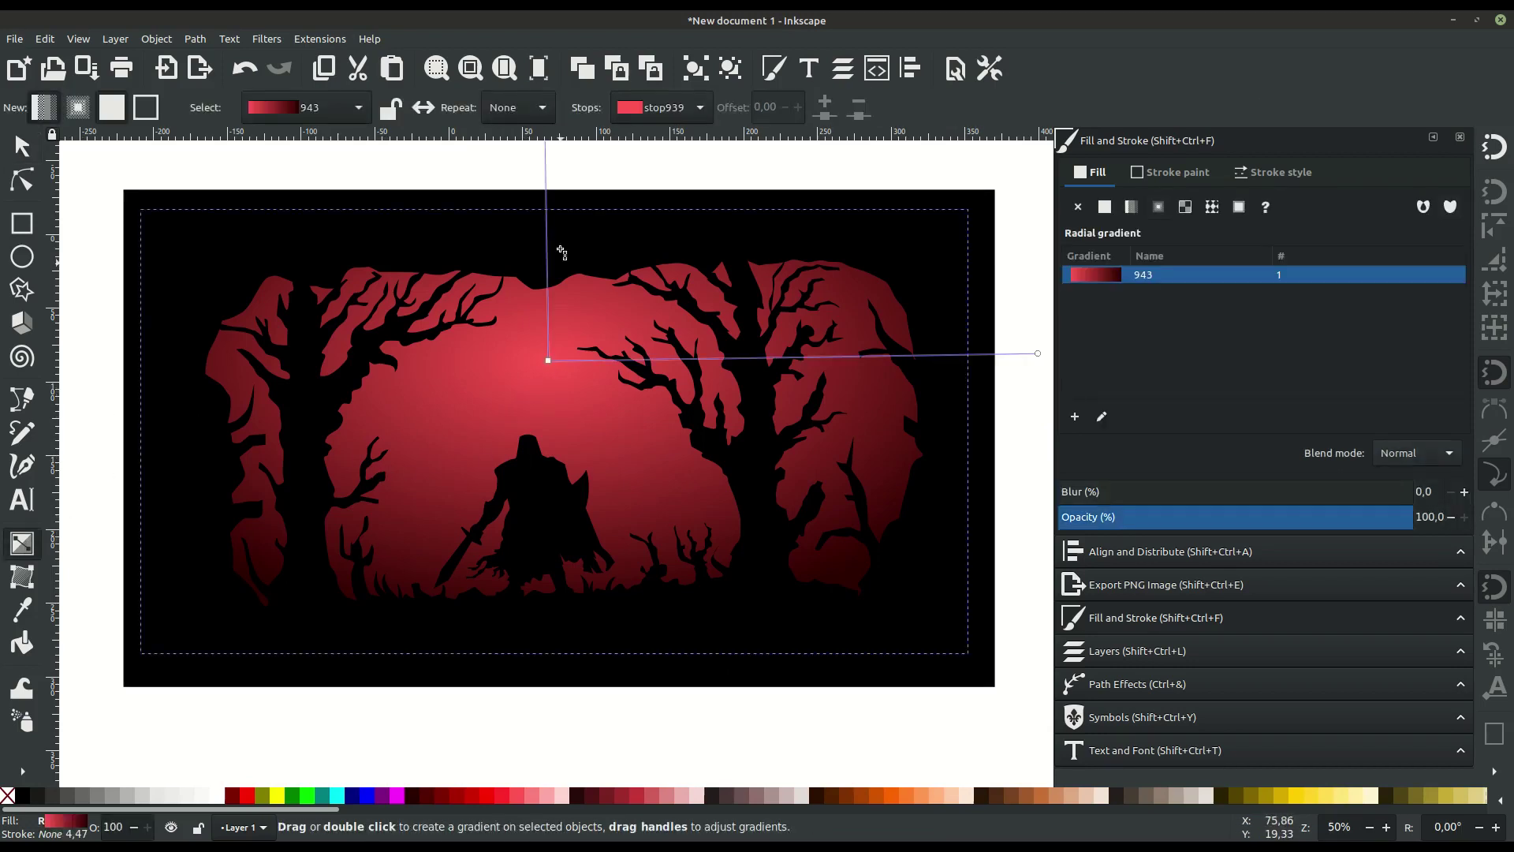
left_click(548, 361)
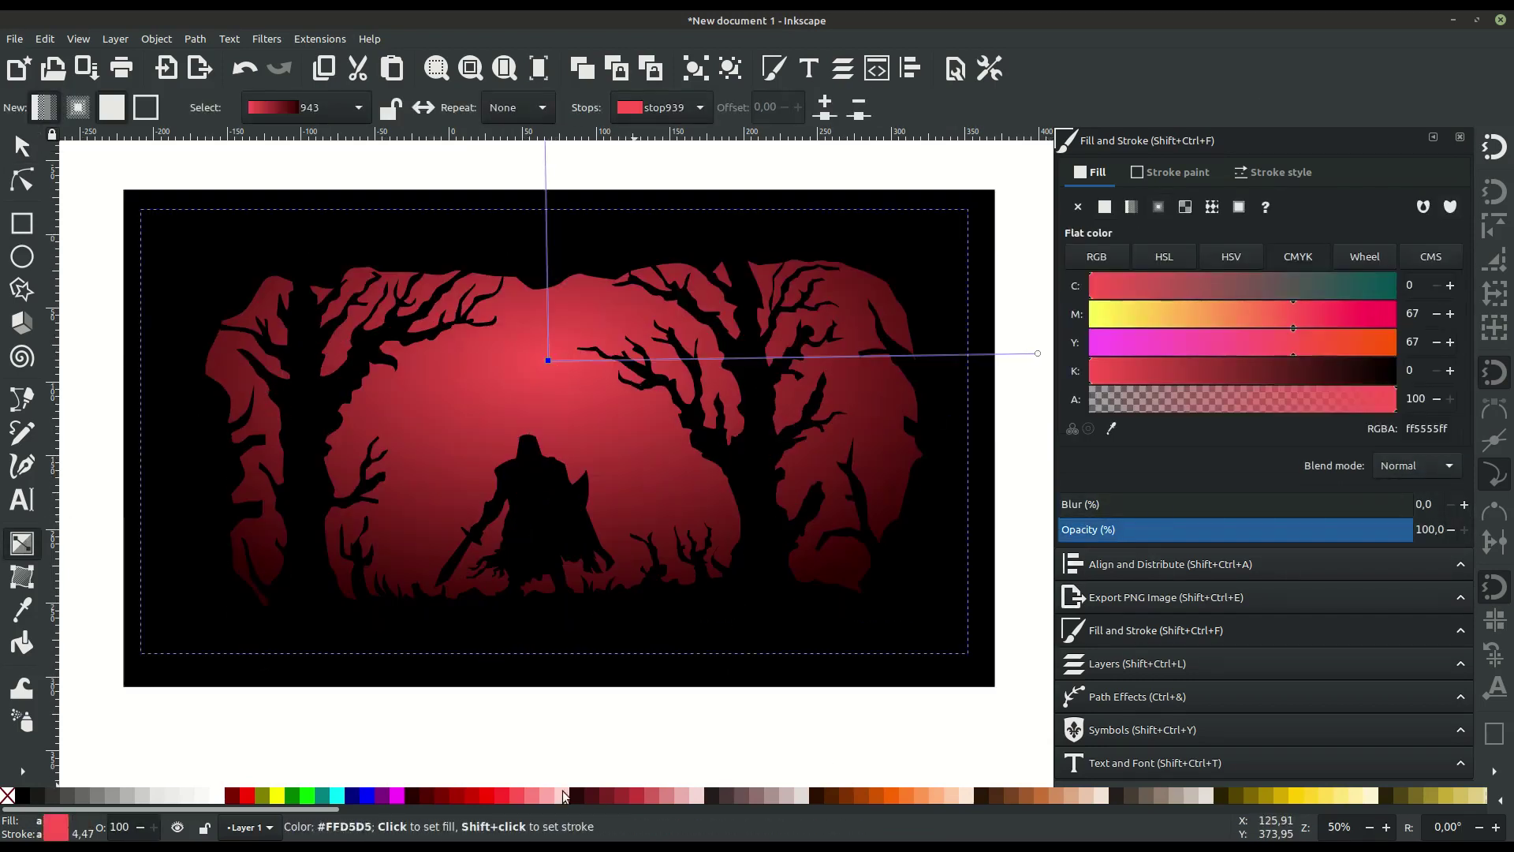
left_click(508, 796)
scroll(468, 345, "down", 1)
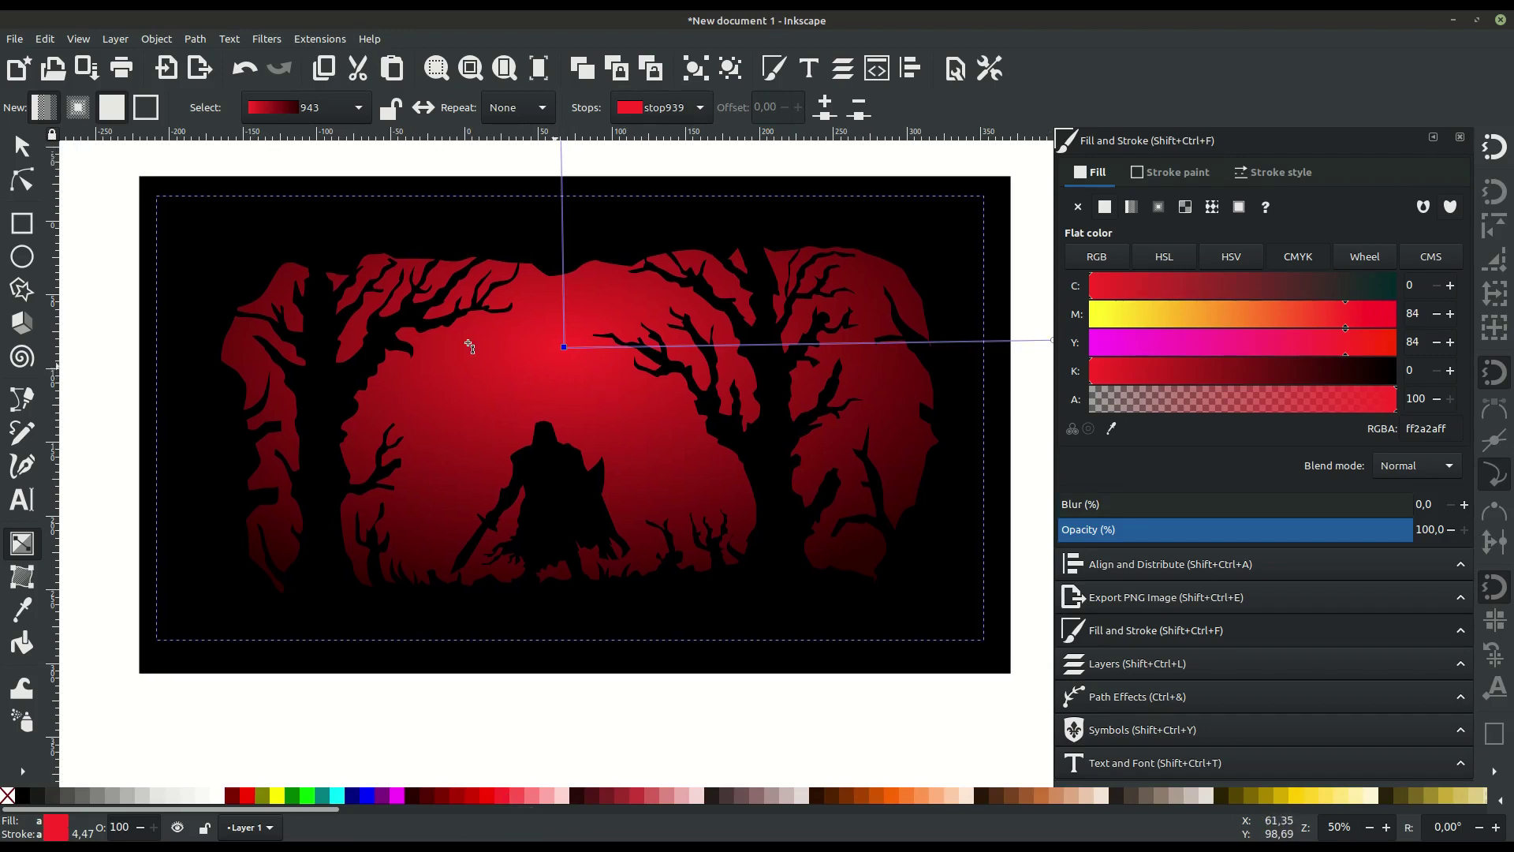
left_click(548, 797)
left_click(674, 359)
- Add a darker red middle stop and push it outward to enlarge the glow
double_click(672, 347)
left_click(520, 797)
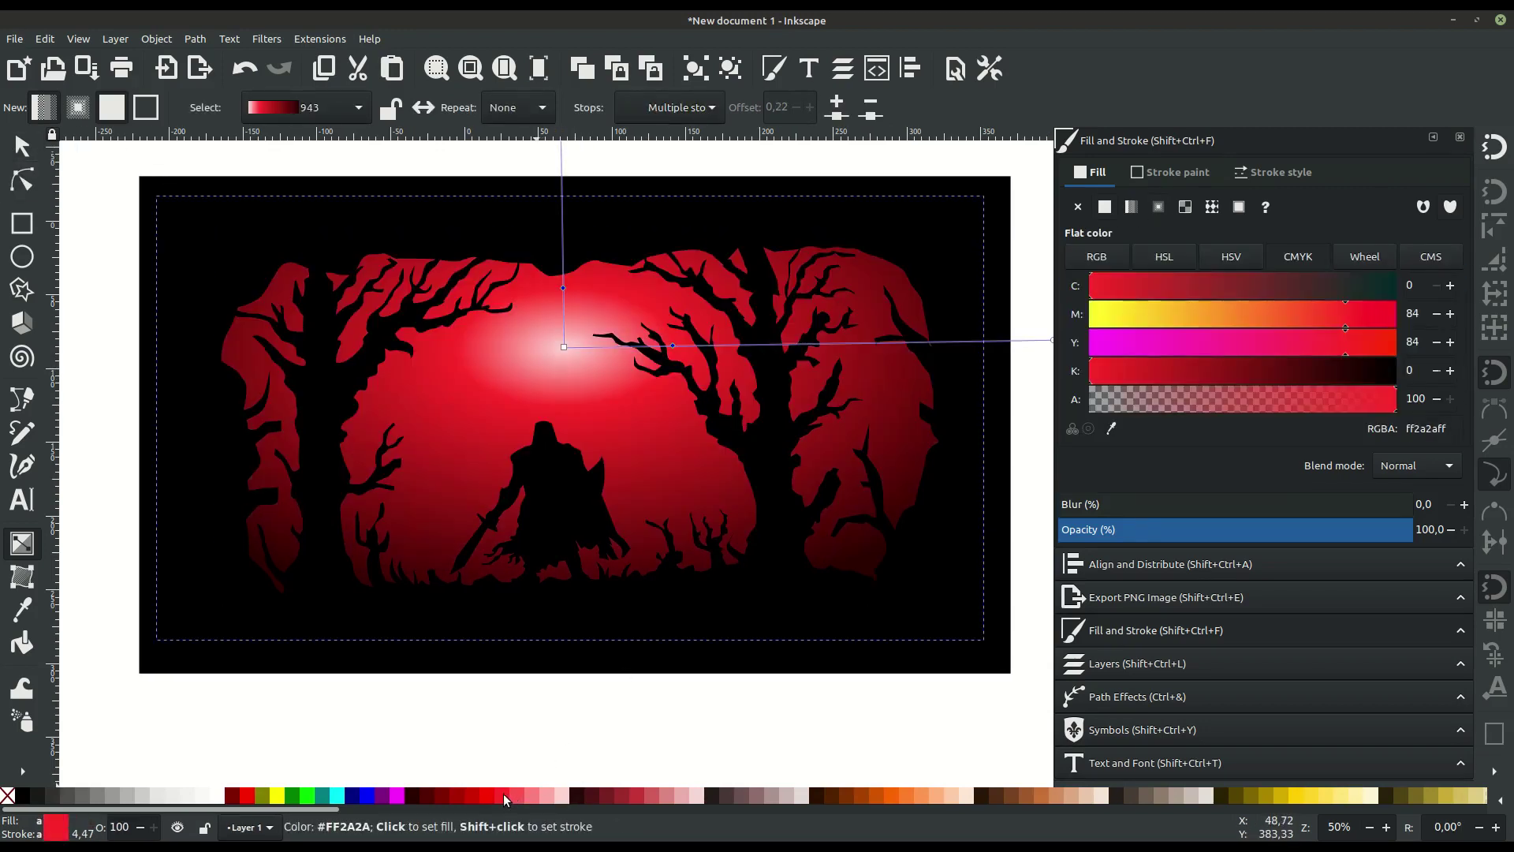
left_click(536, 797)
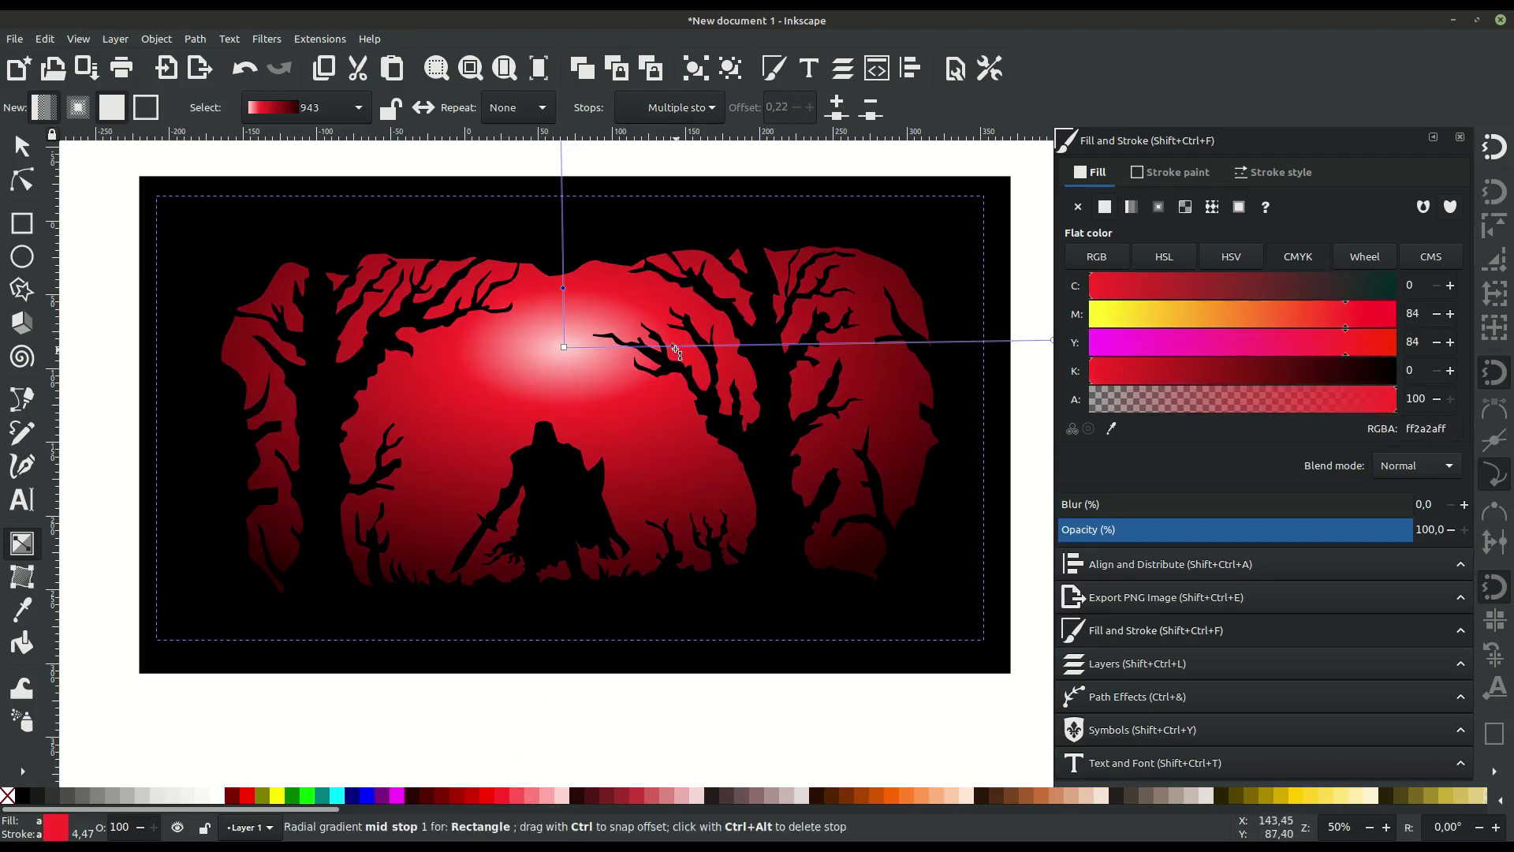
left_click_drag(672, 345, 726, 345)
left_click_drag(562, 258, 562, 230)
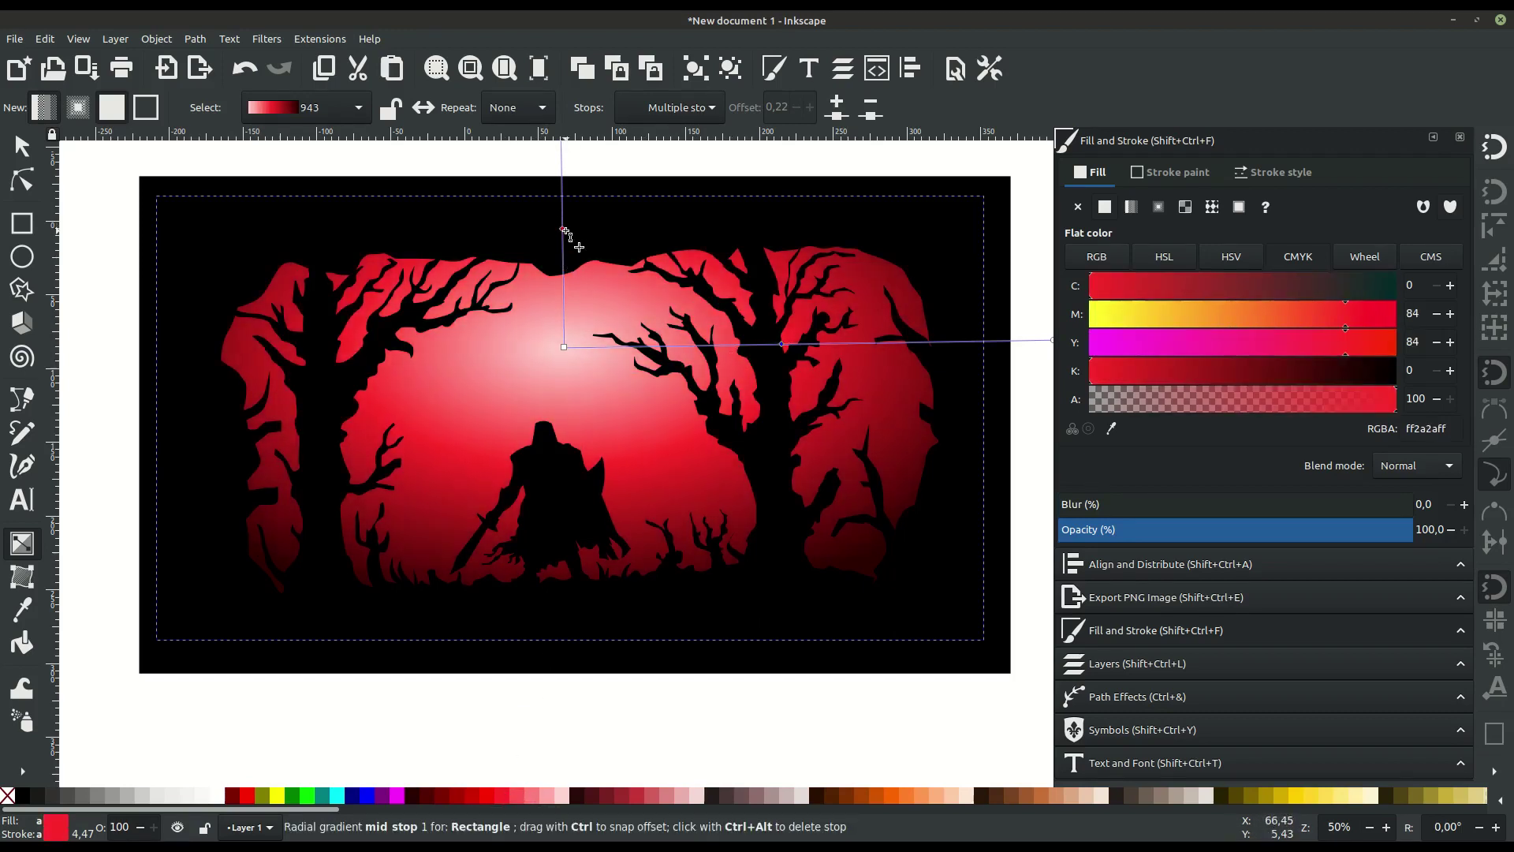
left_click_drag(1155, 370, 1125, 371)
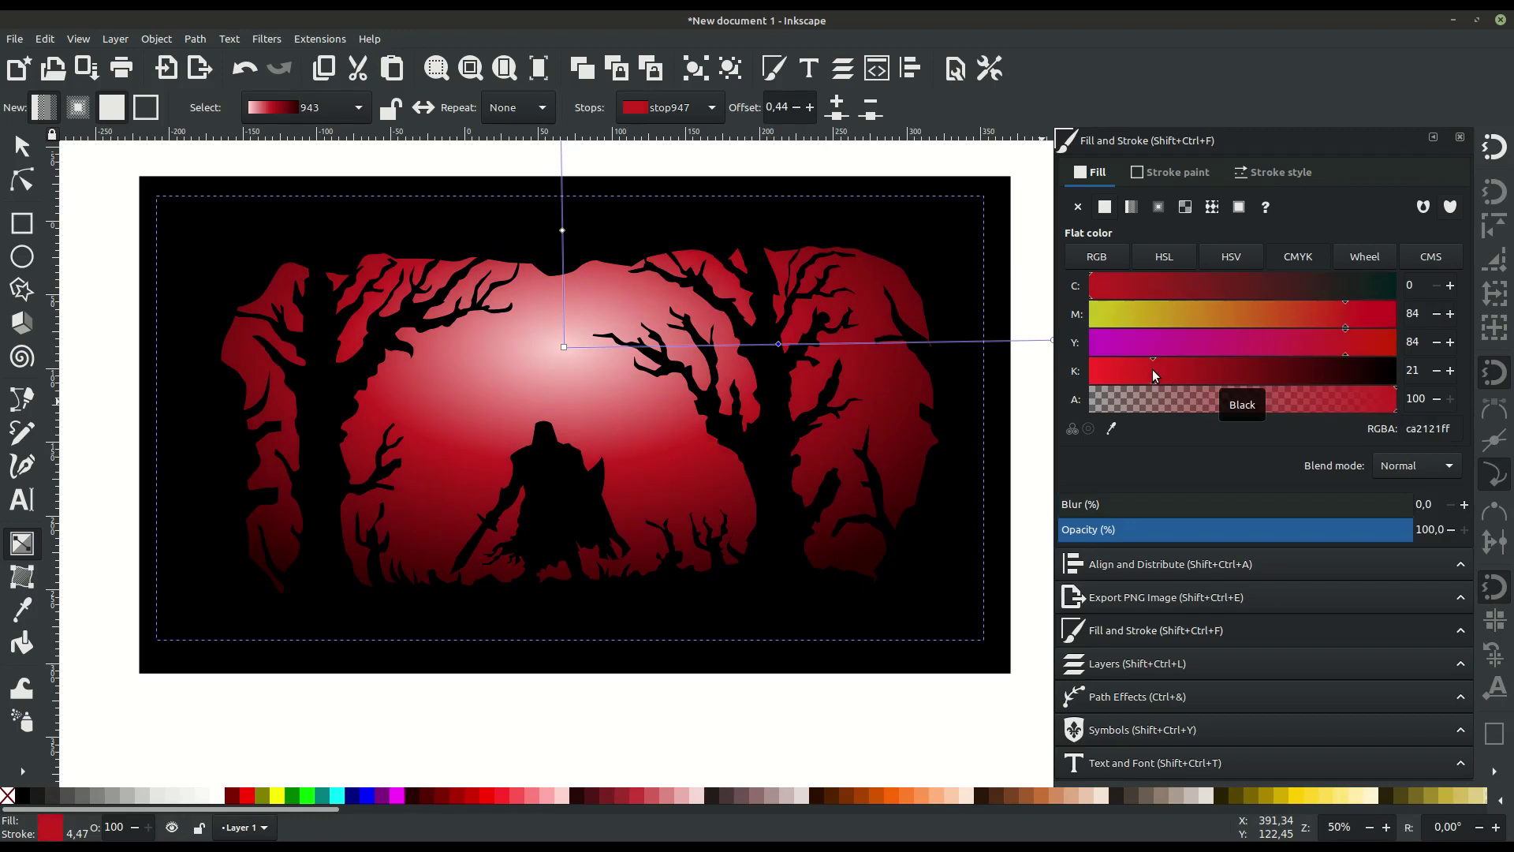
- Lower the glow's centre behind the knight and stretch the glow taller upward
left_click(563, 346)
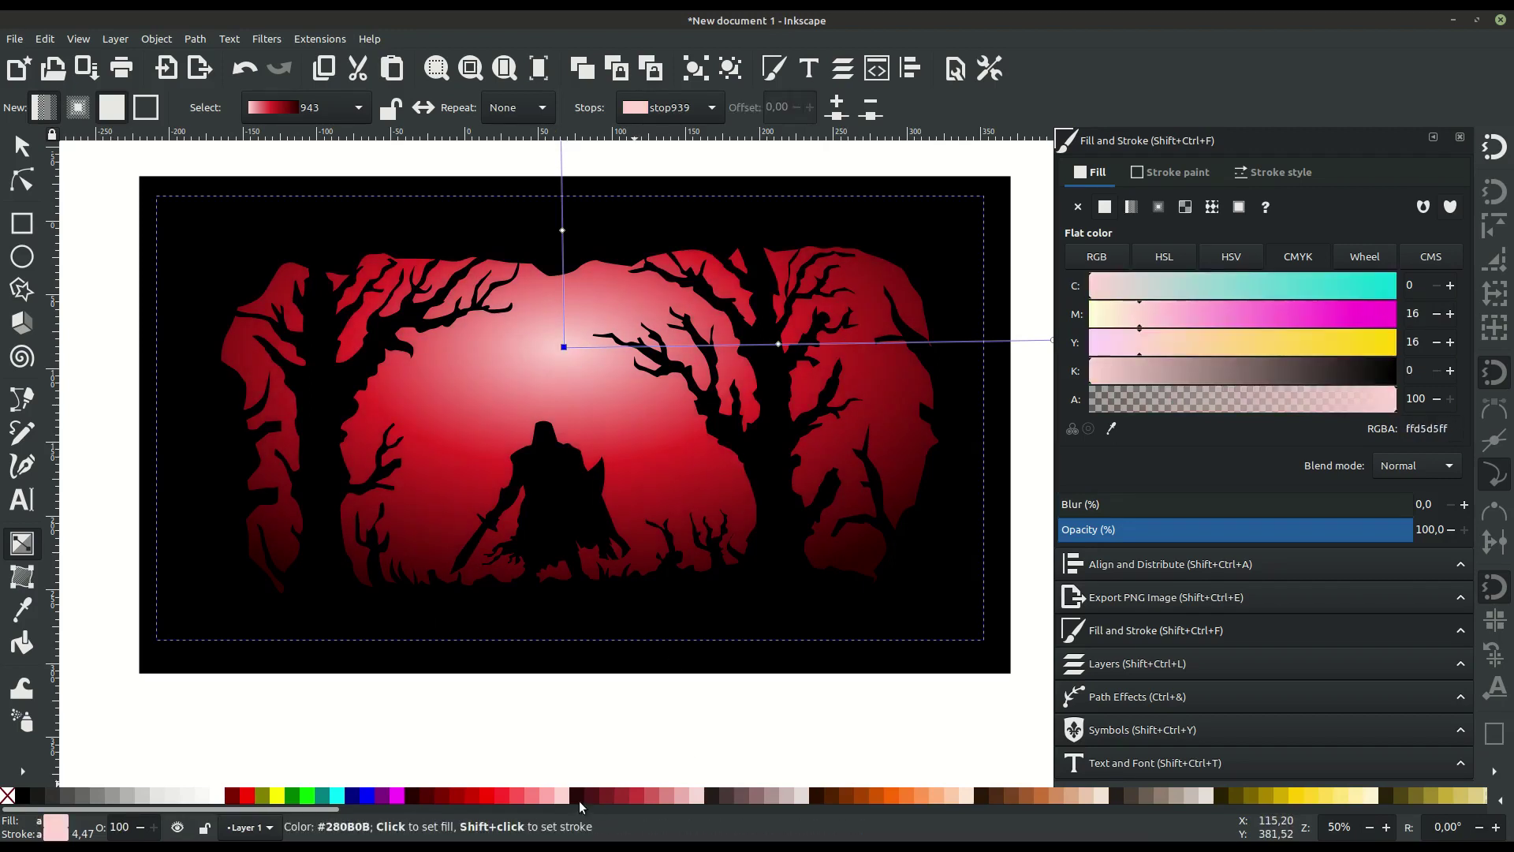
left_click_drag(564, 346, 551, 368)
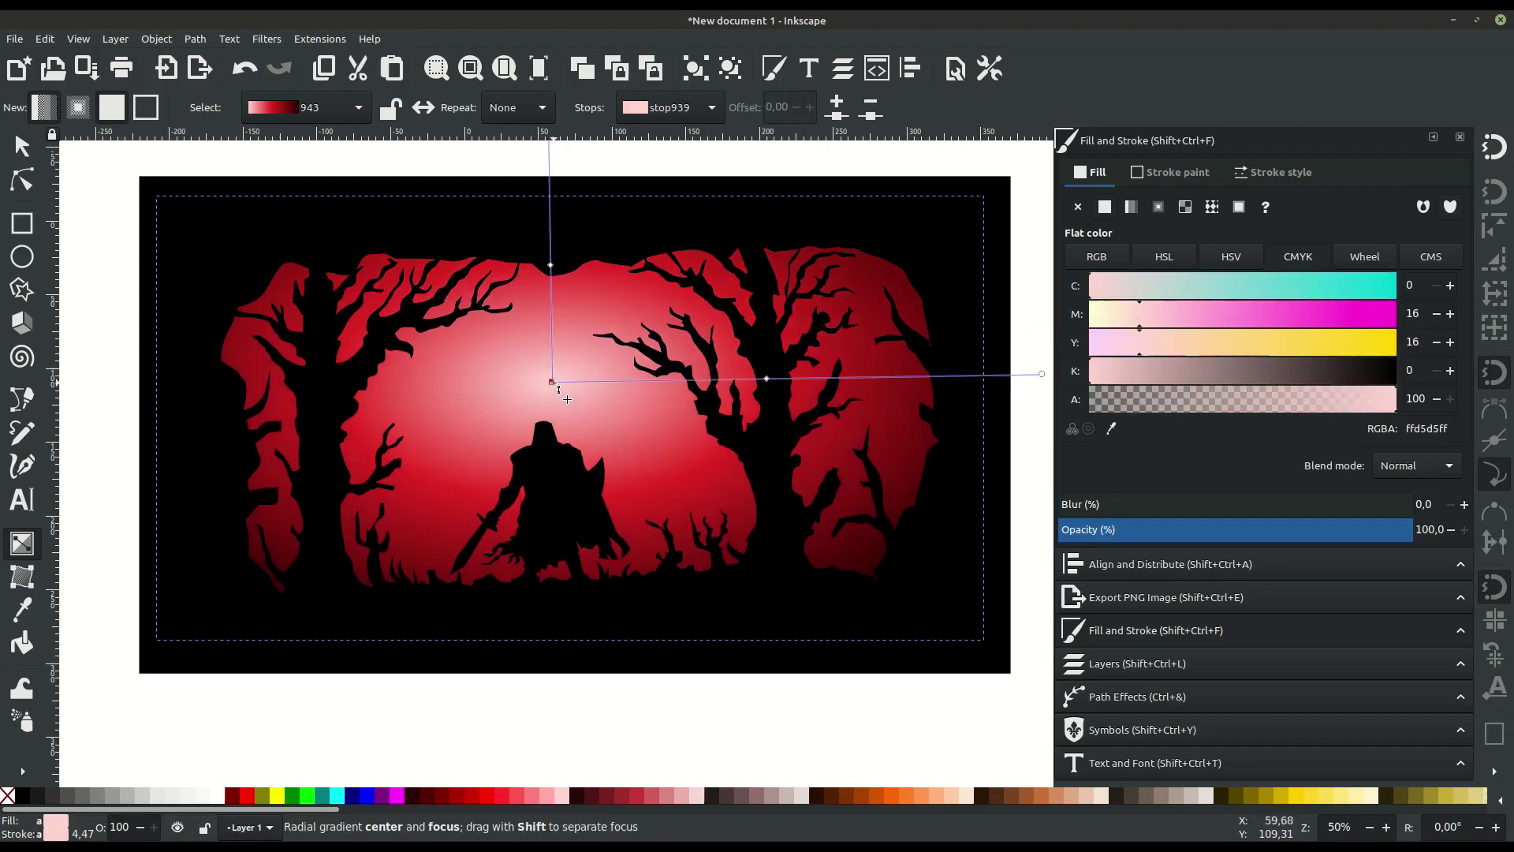
left_click(766, 367)
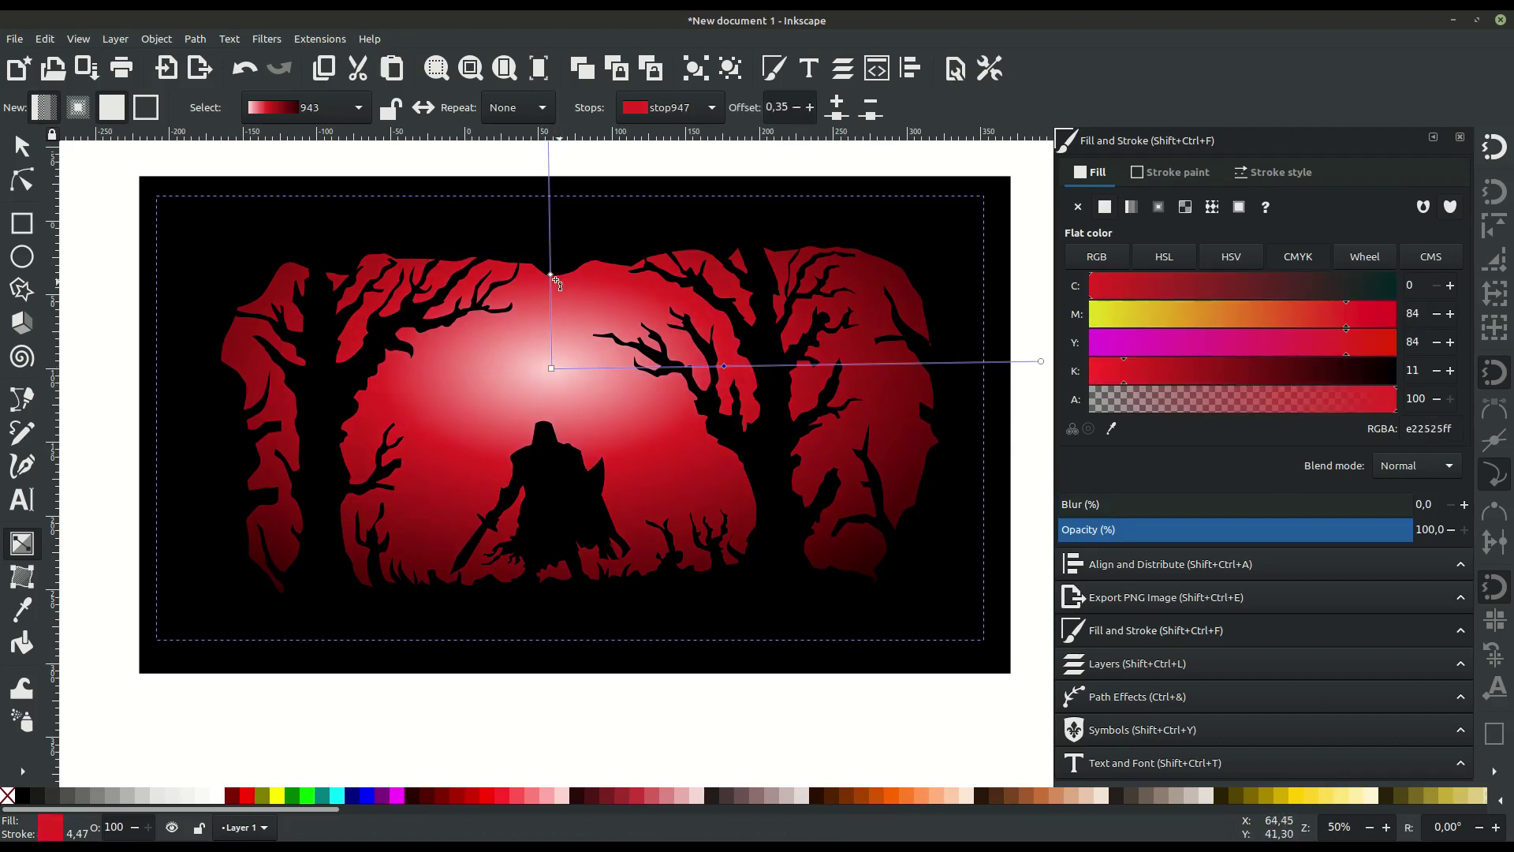
key("Tab")
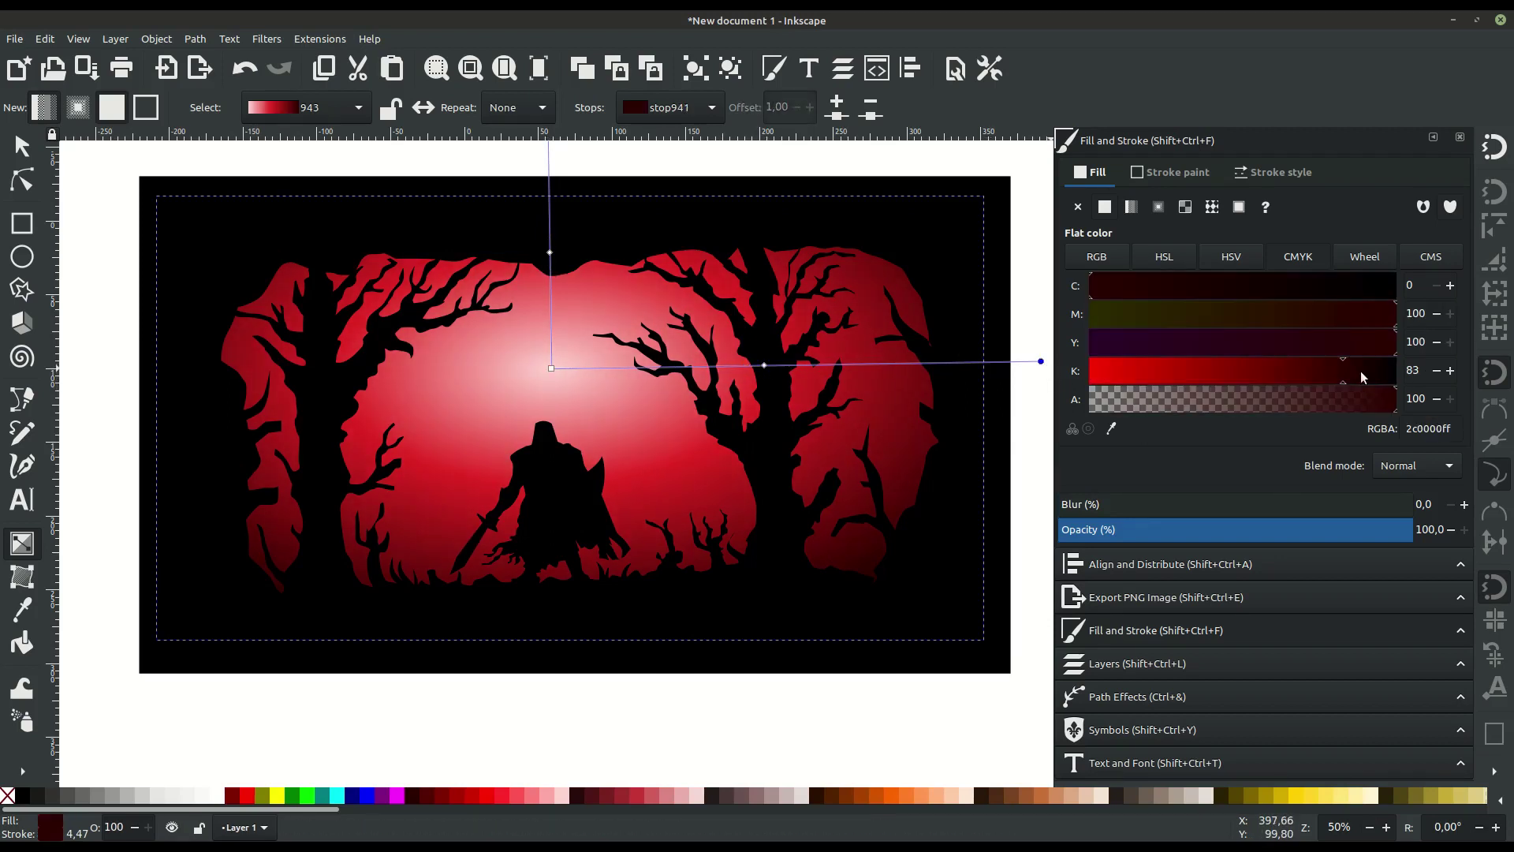
scroll(550, 236, "up", 4)
left_click_drag(550, 229, 556, 170)
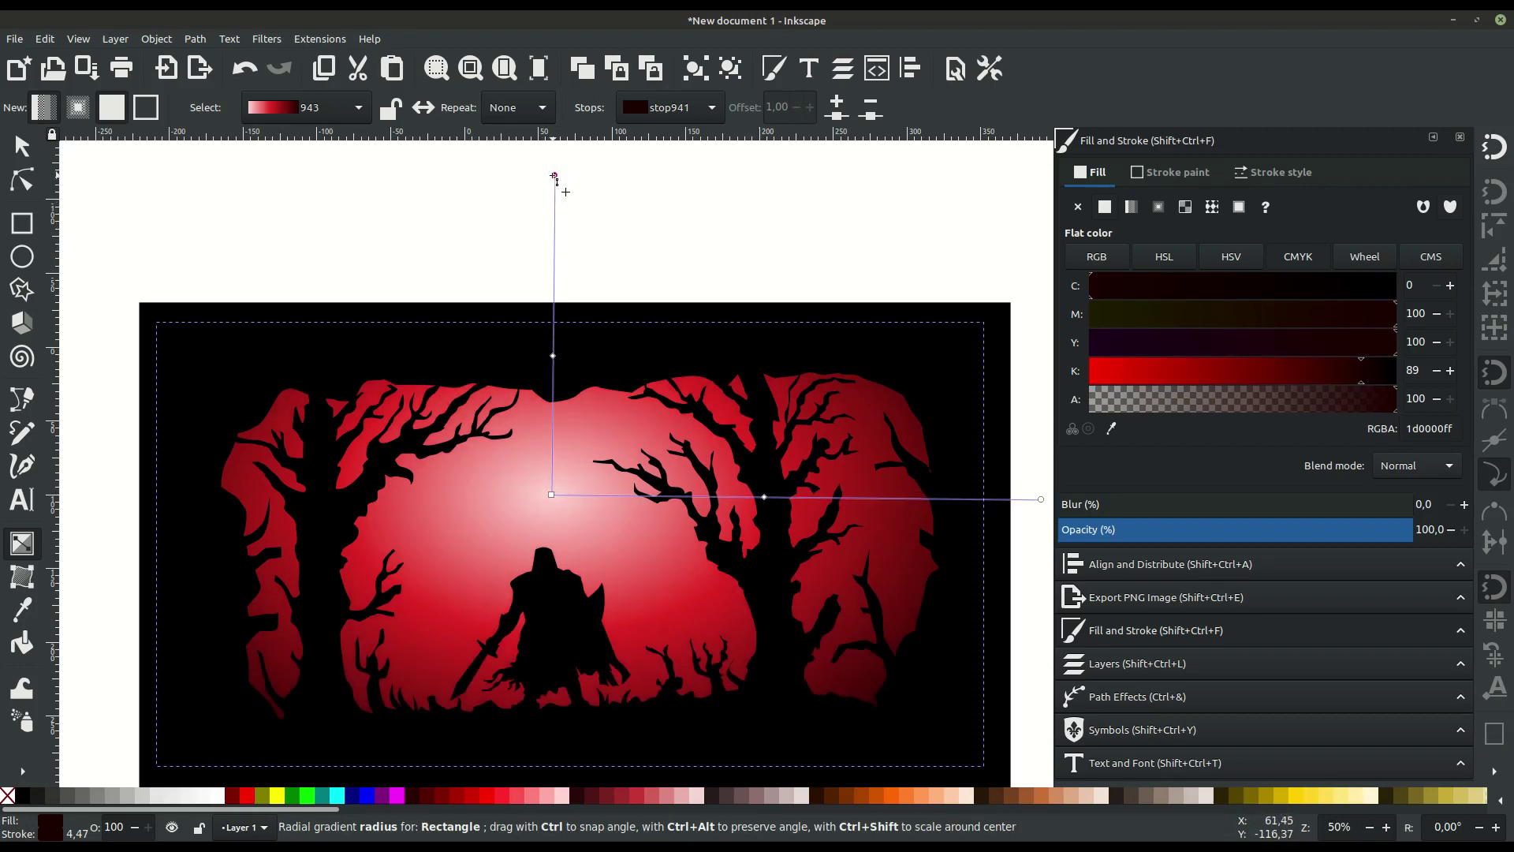
left_click(764, 497)
scroll(631, 552, "down", 3)
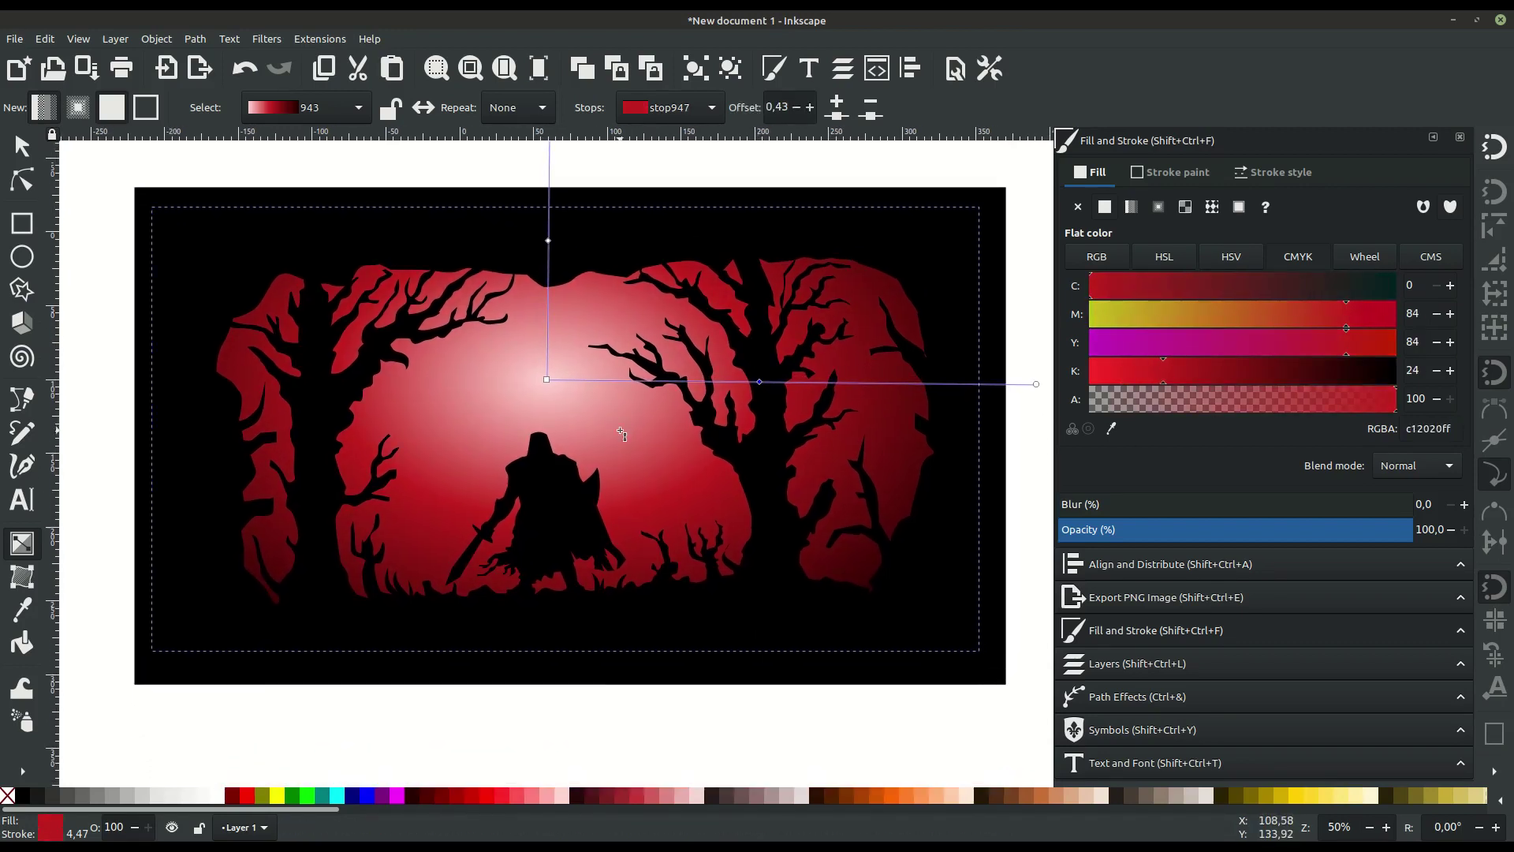
left_click(21, 146)
left_click(118, 159)
- Begin a Bezier tree outline at the ground, tracing the trunk and first branches
scroll(565, 542, "up", 1)
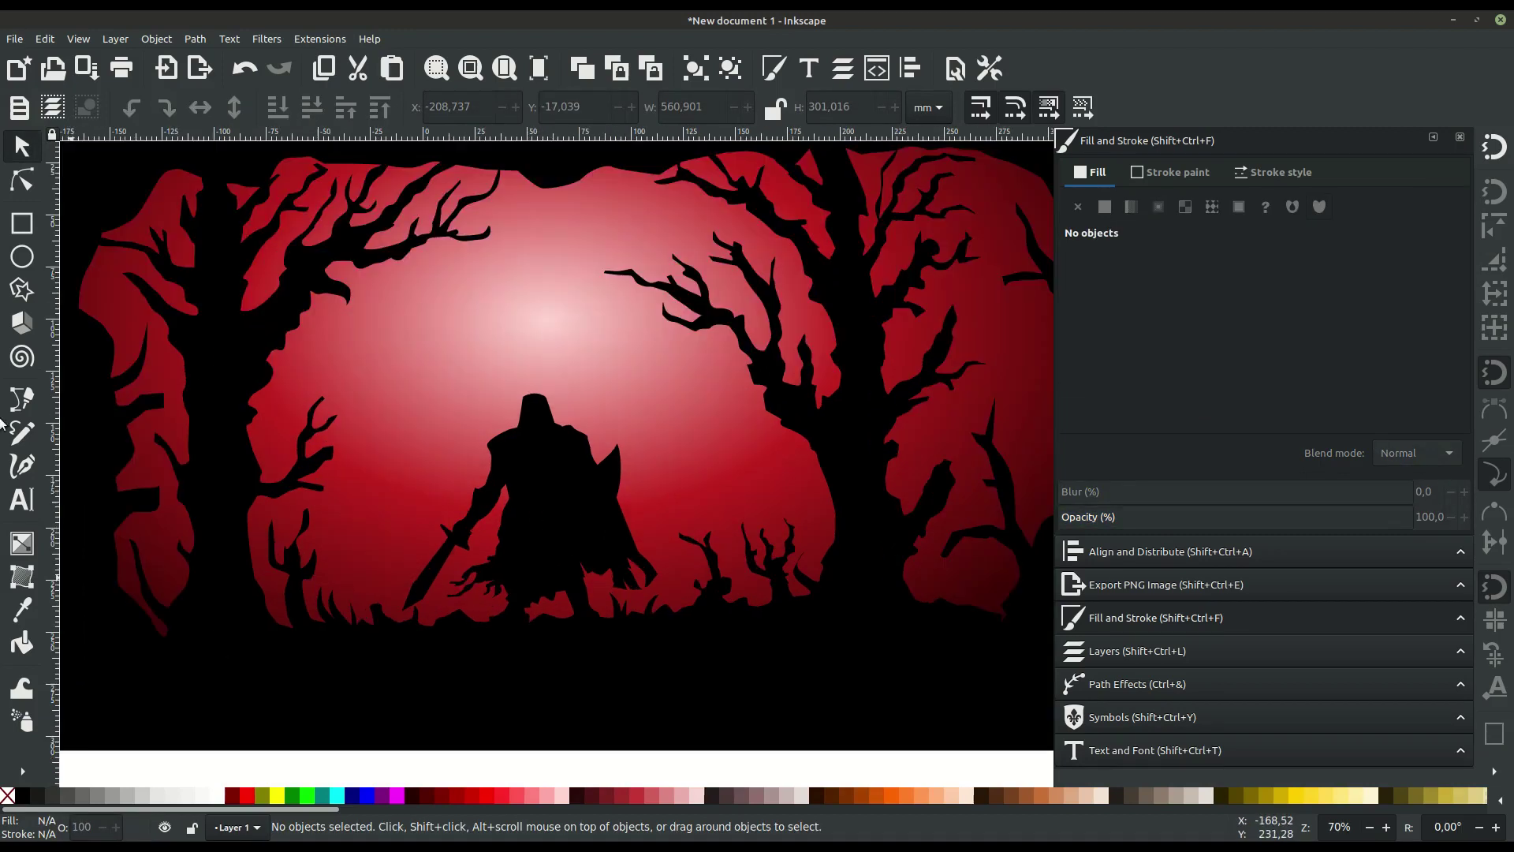
left_click(218, 392)
left_click(22, 398)
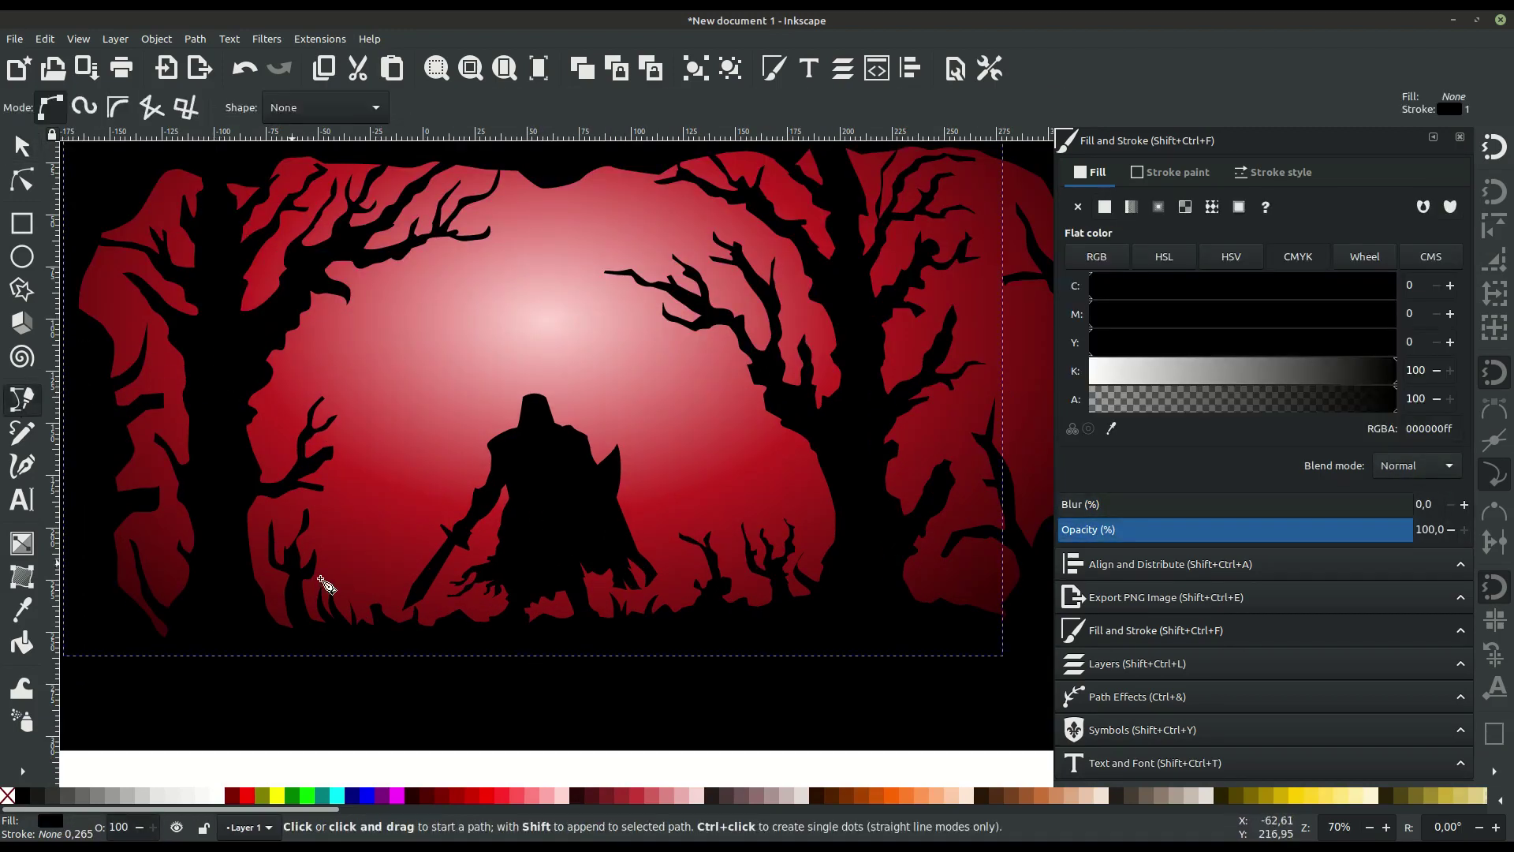
left_click(319, 646)
left_click_drag(333, 530, 306, 518)
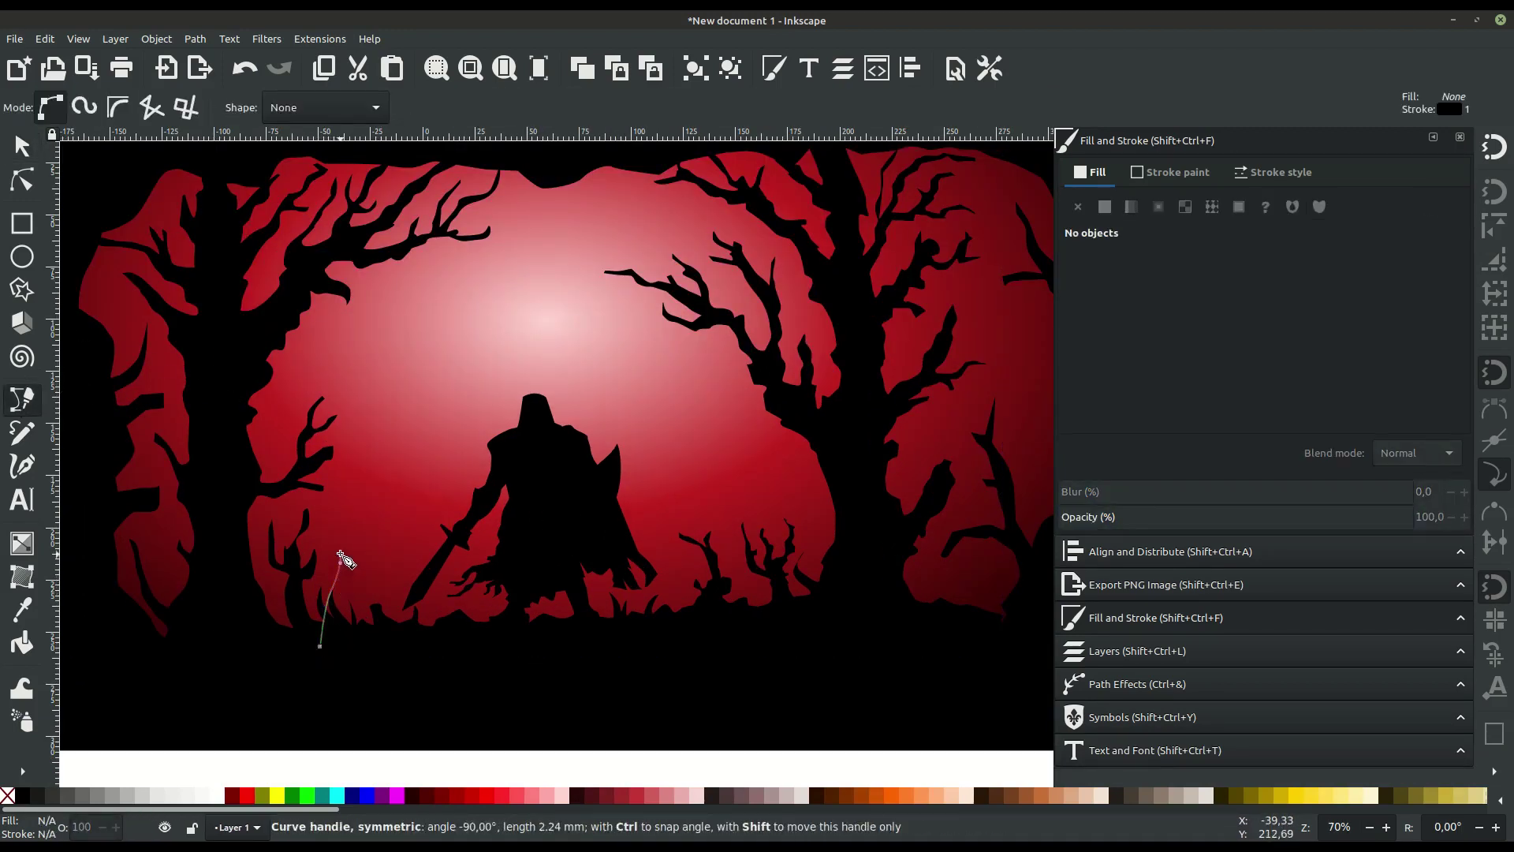
left_click(229, 440)
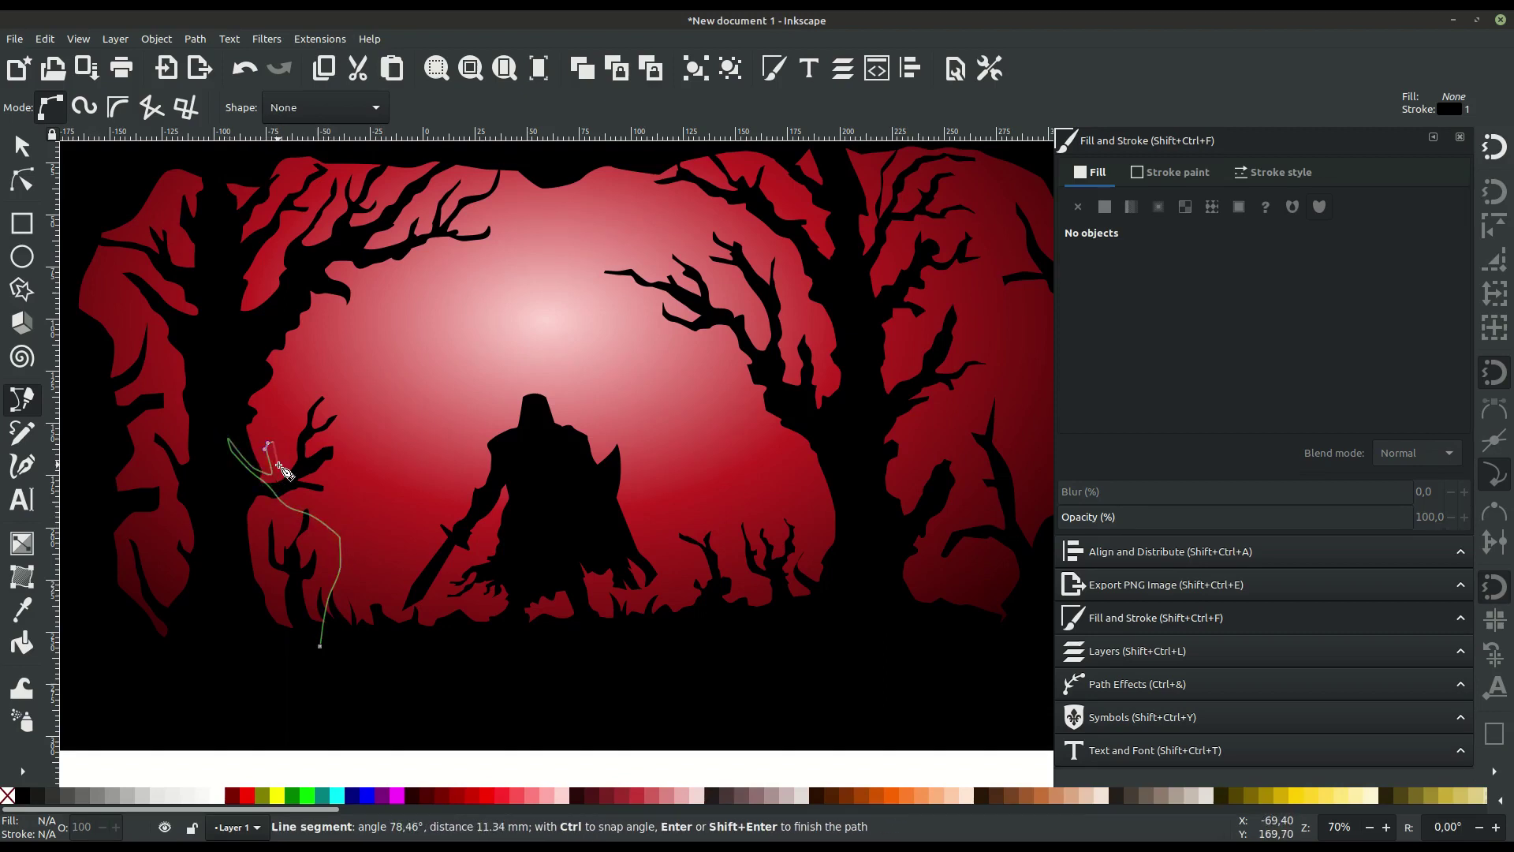
left_click(340, 387)
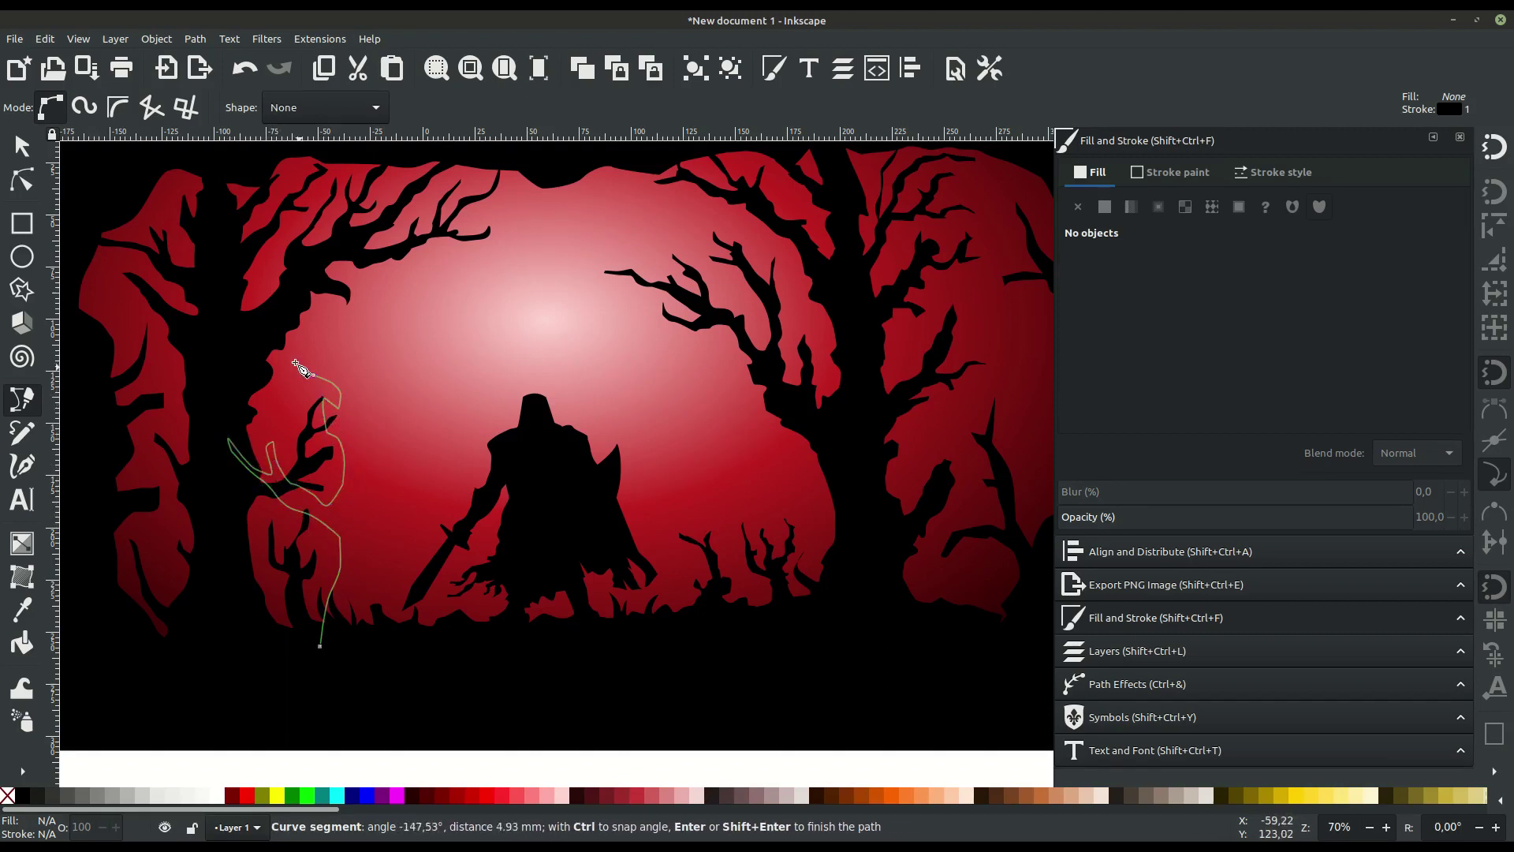
left_click_drag(247, 310, 274, 327)
left_click(301, 331)
left_click(336, 326)
left_click(354, 358)
- Trace the remaining top branches, close the tree outline and remove its stroke
scroll(335, 197, "up", 4)
left_click(320, 254)
left_click(402, 270)
left_click(347, 336)
left_click(377, 395)
left_click(457, 317)
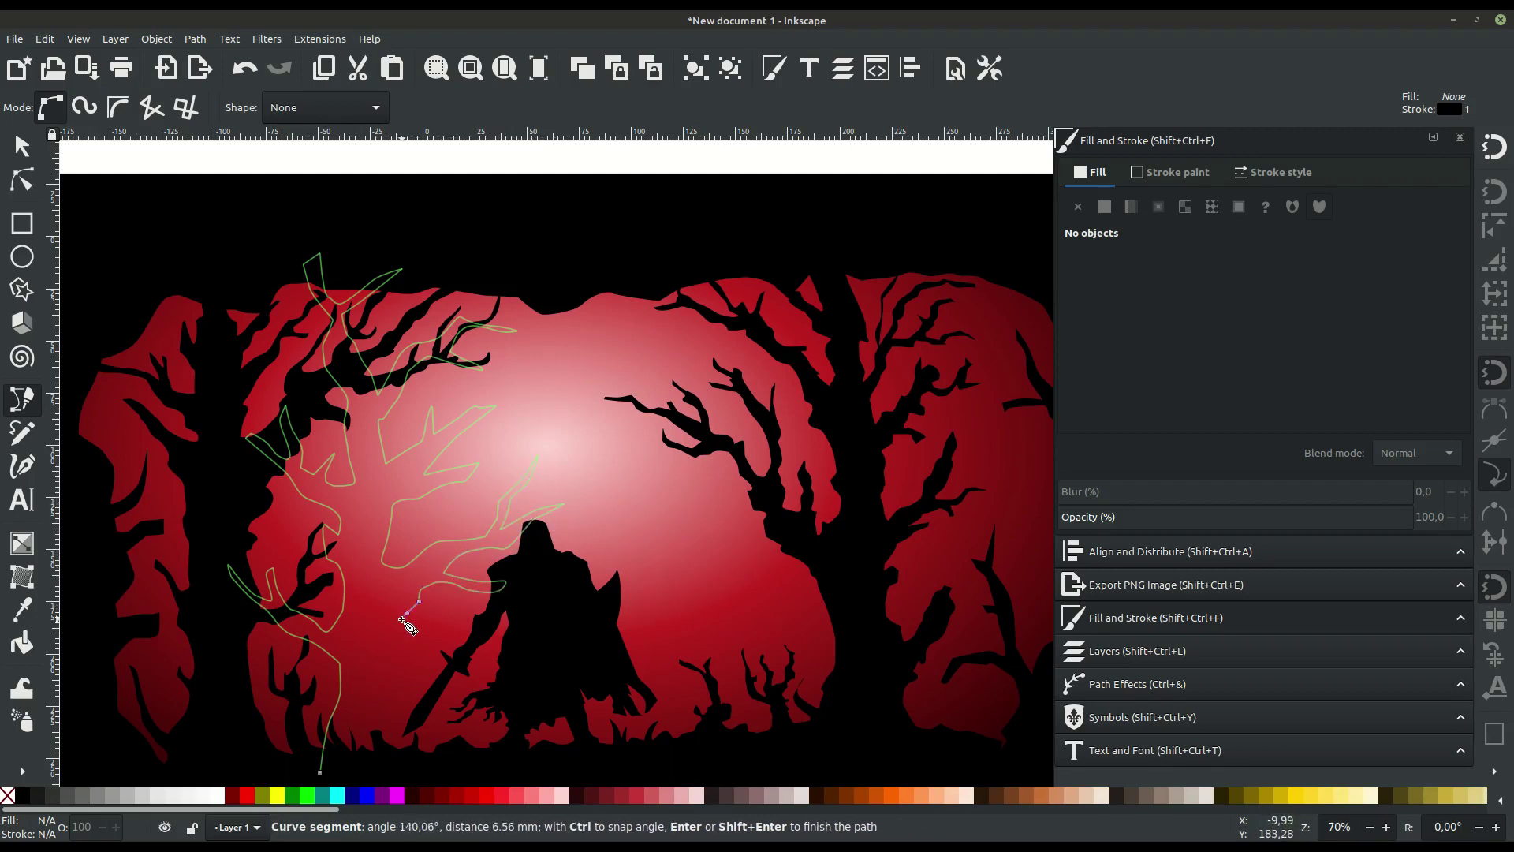
scroll(410, 676, "down", 4)
left_click(439, 635)
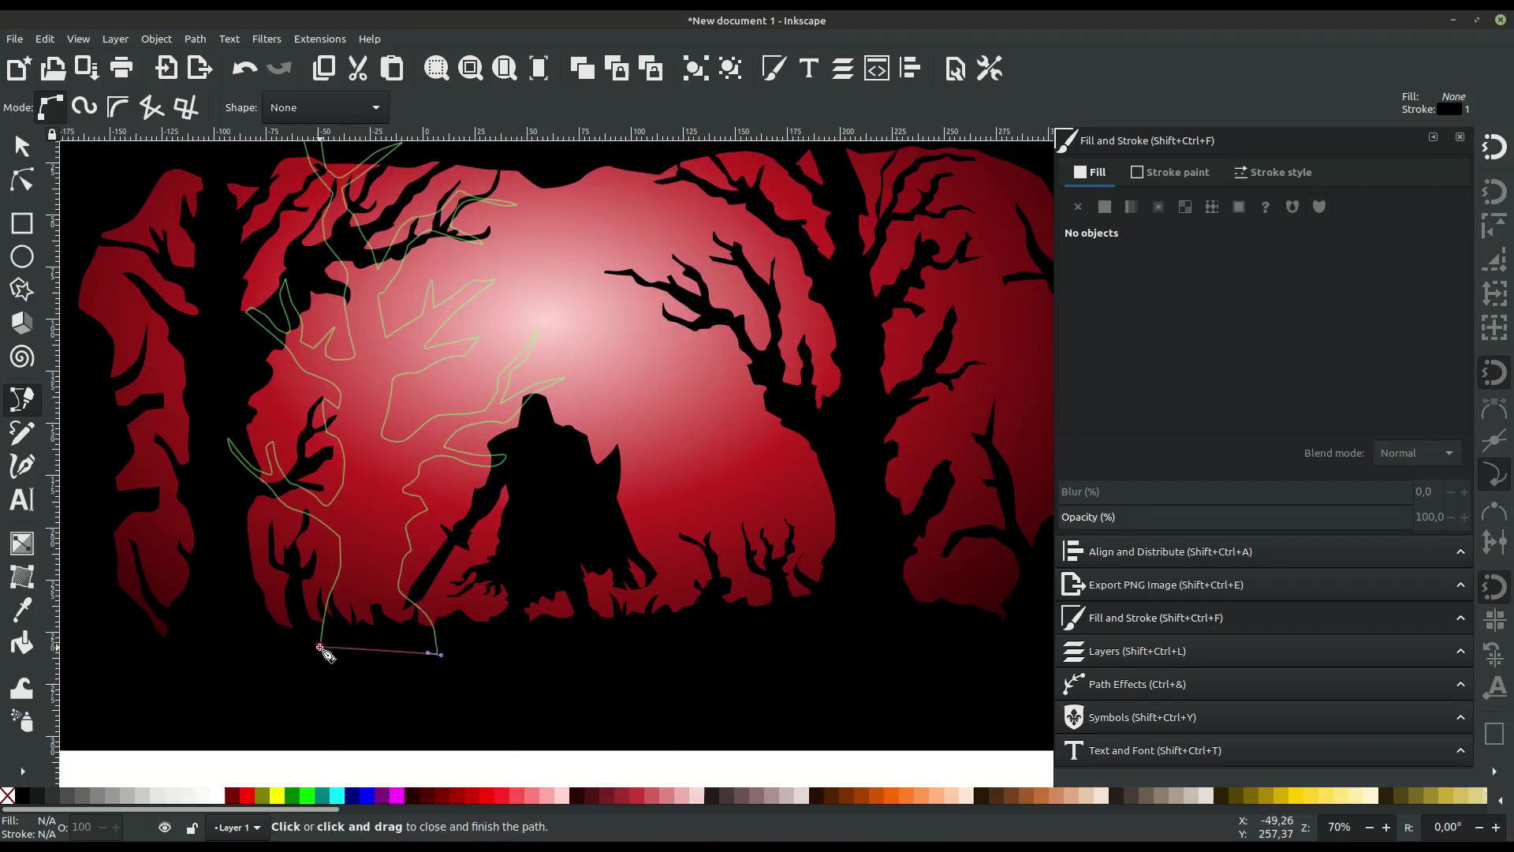
left_click(319, 647)
left_click(1171, 172)
left_click(1077, 207)
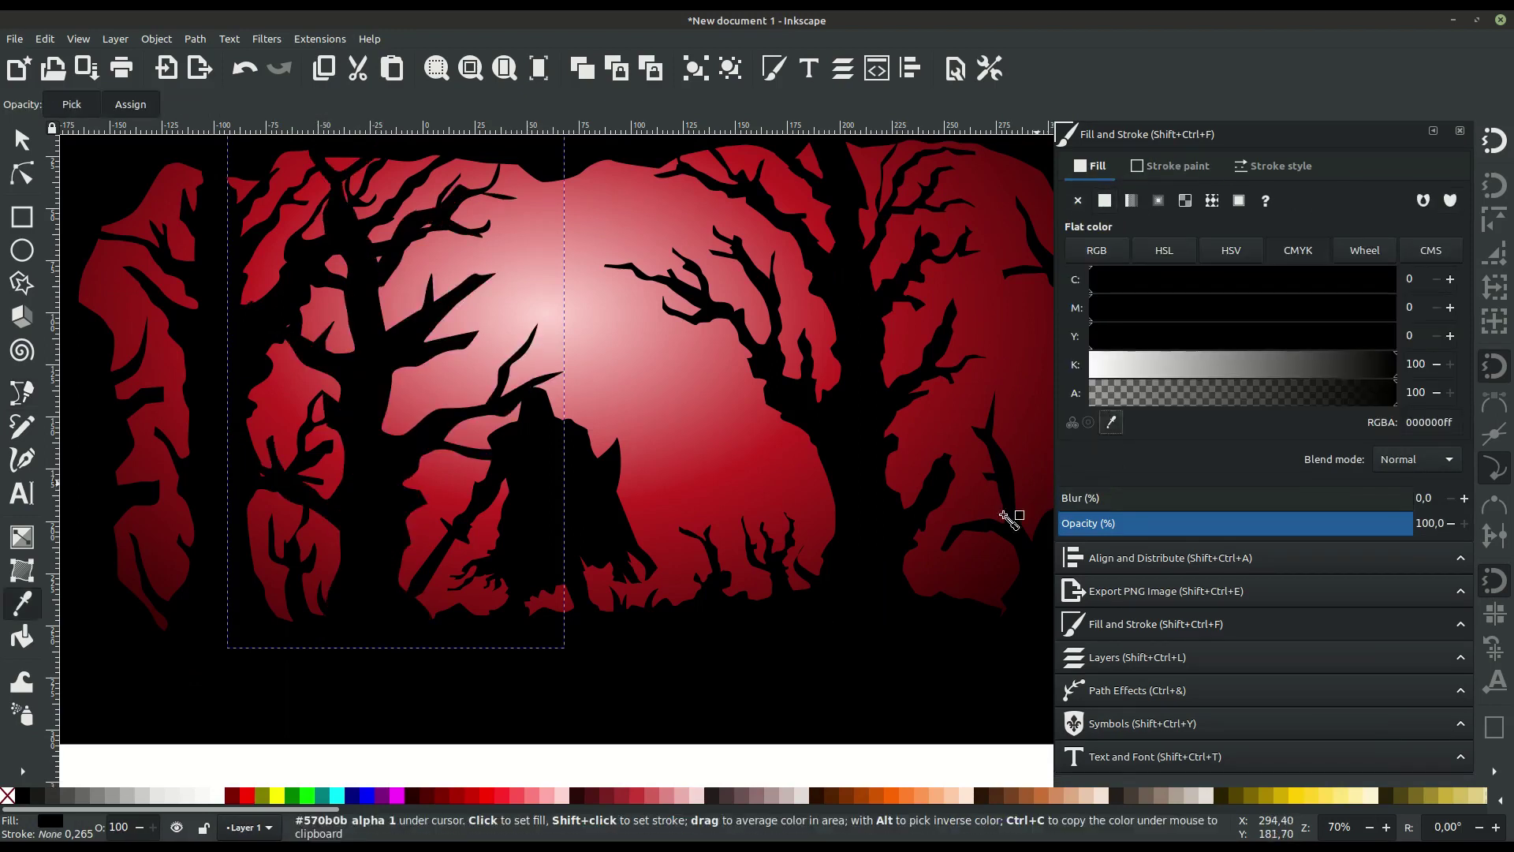
- Fill the new tree with a sampled dark red, narrow it and move it left
key("ctrl+z")
left_click(26, 148)
left_click_drag(439, 500, 439, 506)
scroll(568, 398, "up", 2)
left_click_drag(568, 459, 541, 459)
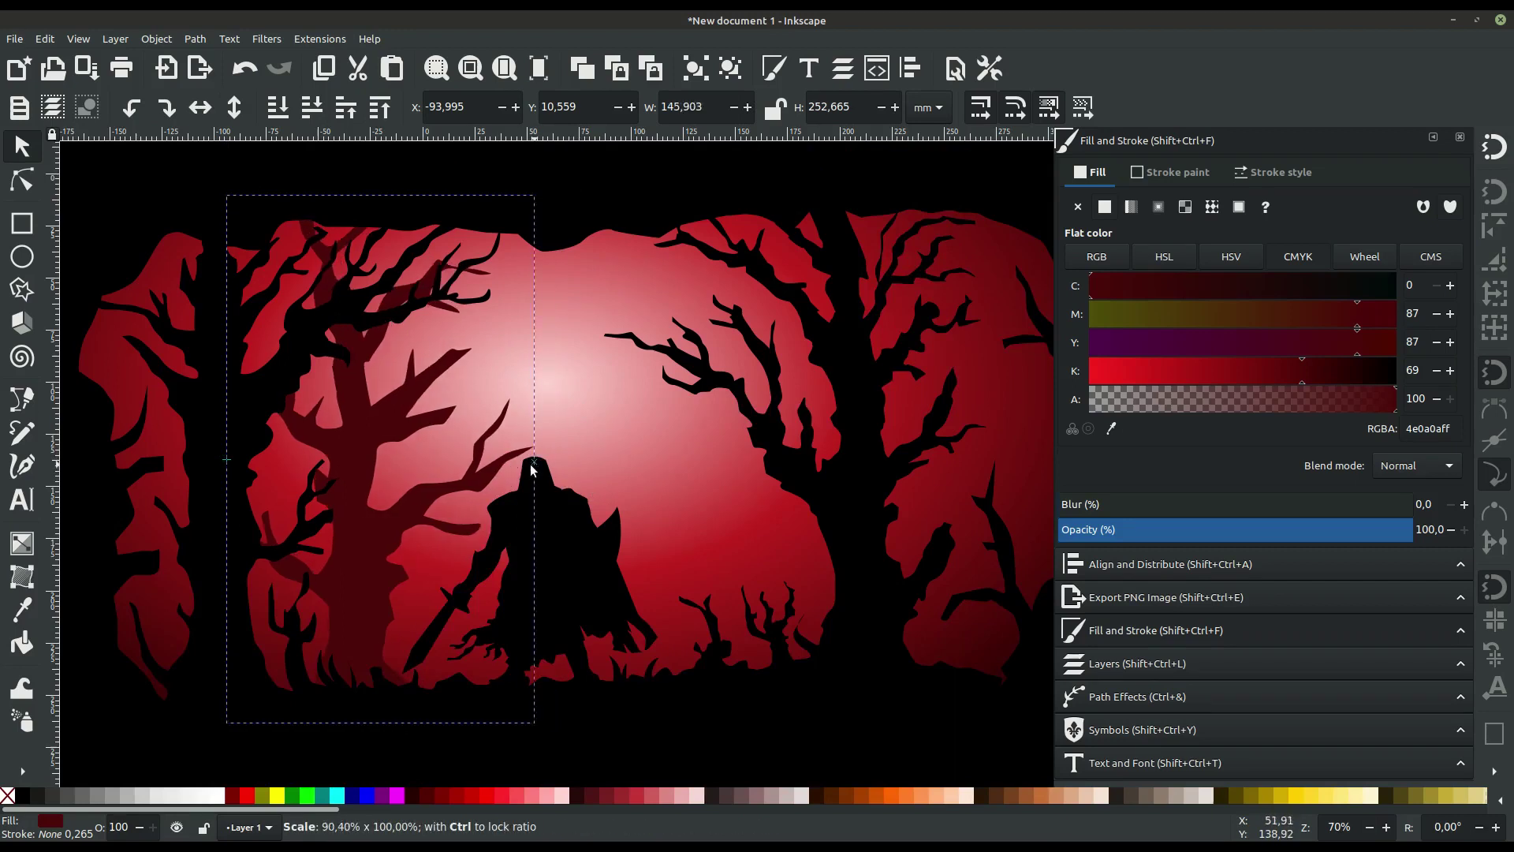
left_click_drag(358, 452, 353, 452)
left_click_drag(1302, 370, 1259, 370)
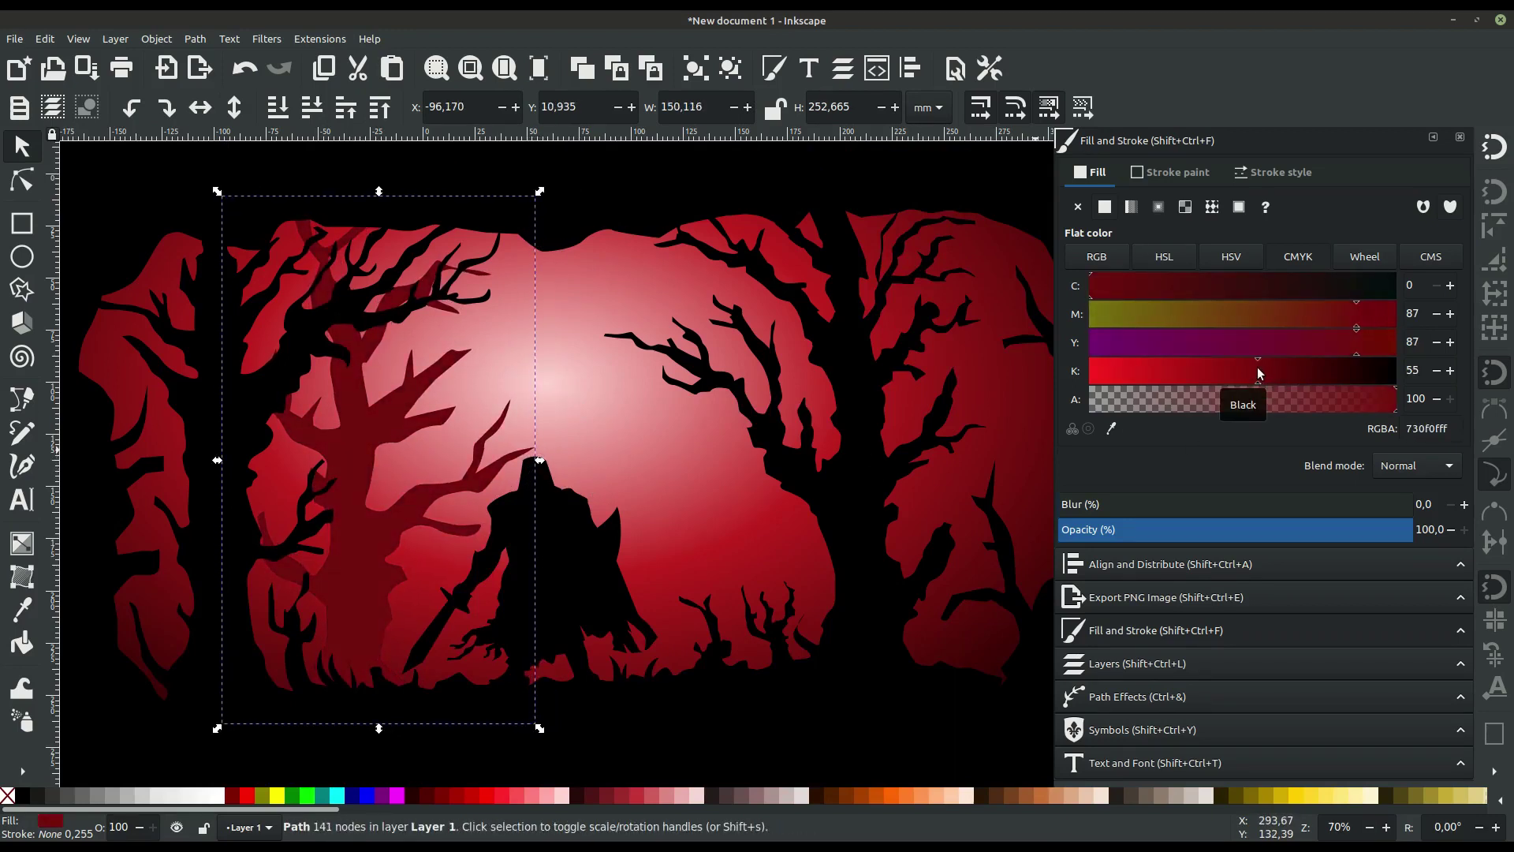
mouse_move(348, 470)
left_mouse_down()
mouse_move(323, 470)
mouse_move(809, 424)
mouse_move(768, 338)
left_mouse_up()
- Duplicate the tree and mirror the copy onto the right side
right_click(324, 470)
left_click(370, 135)
left_click(199, 110)
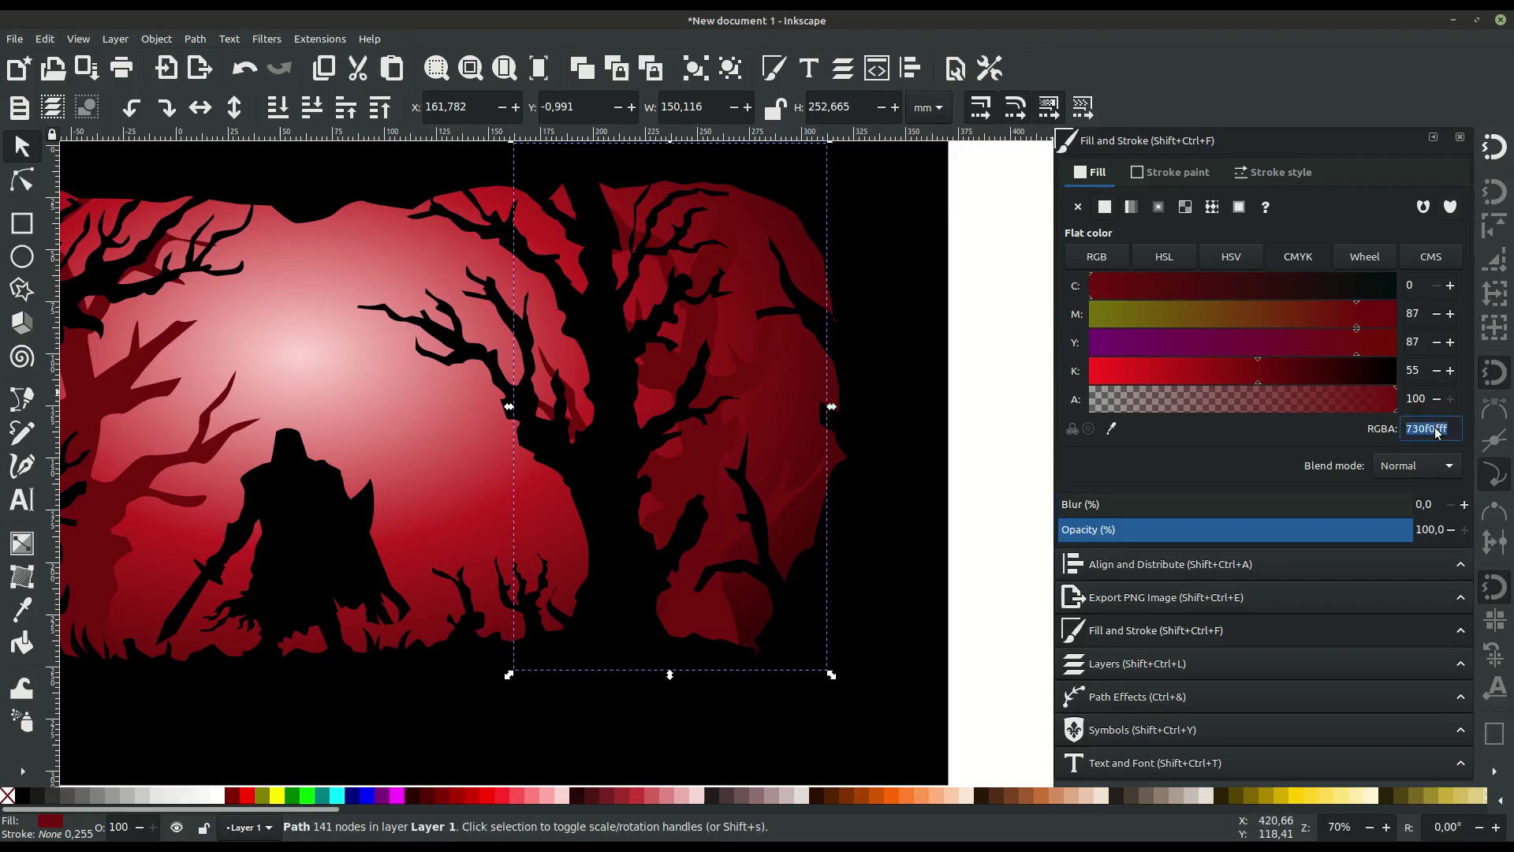
- Give the right tree a vertical gradient with a darker lower stop
left_click(22, 544)
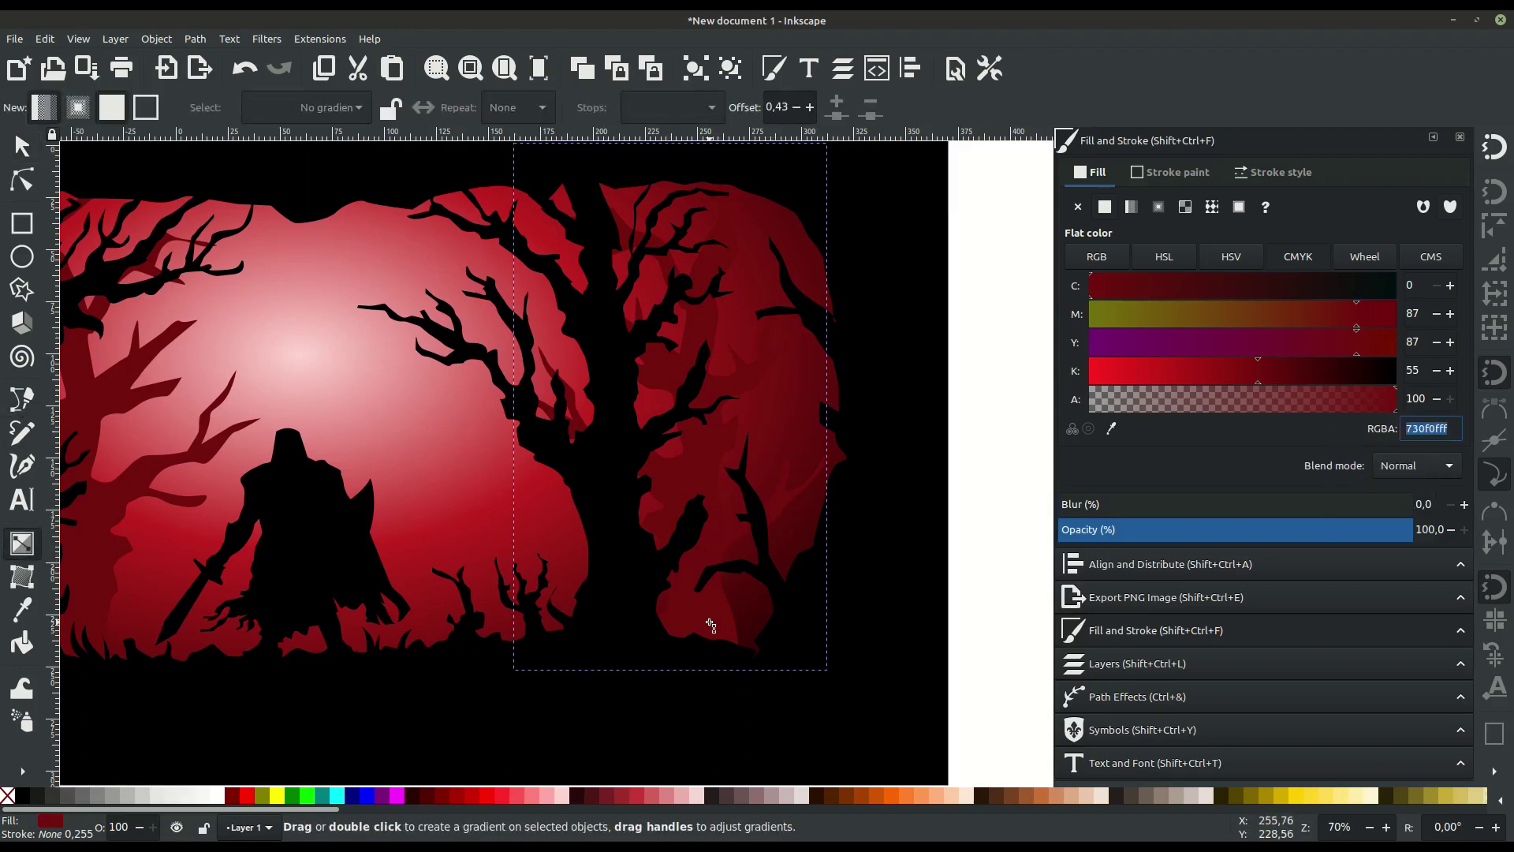
left_click_drag(709, 623, 678, 142)
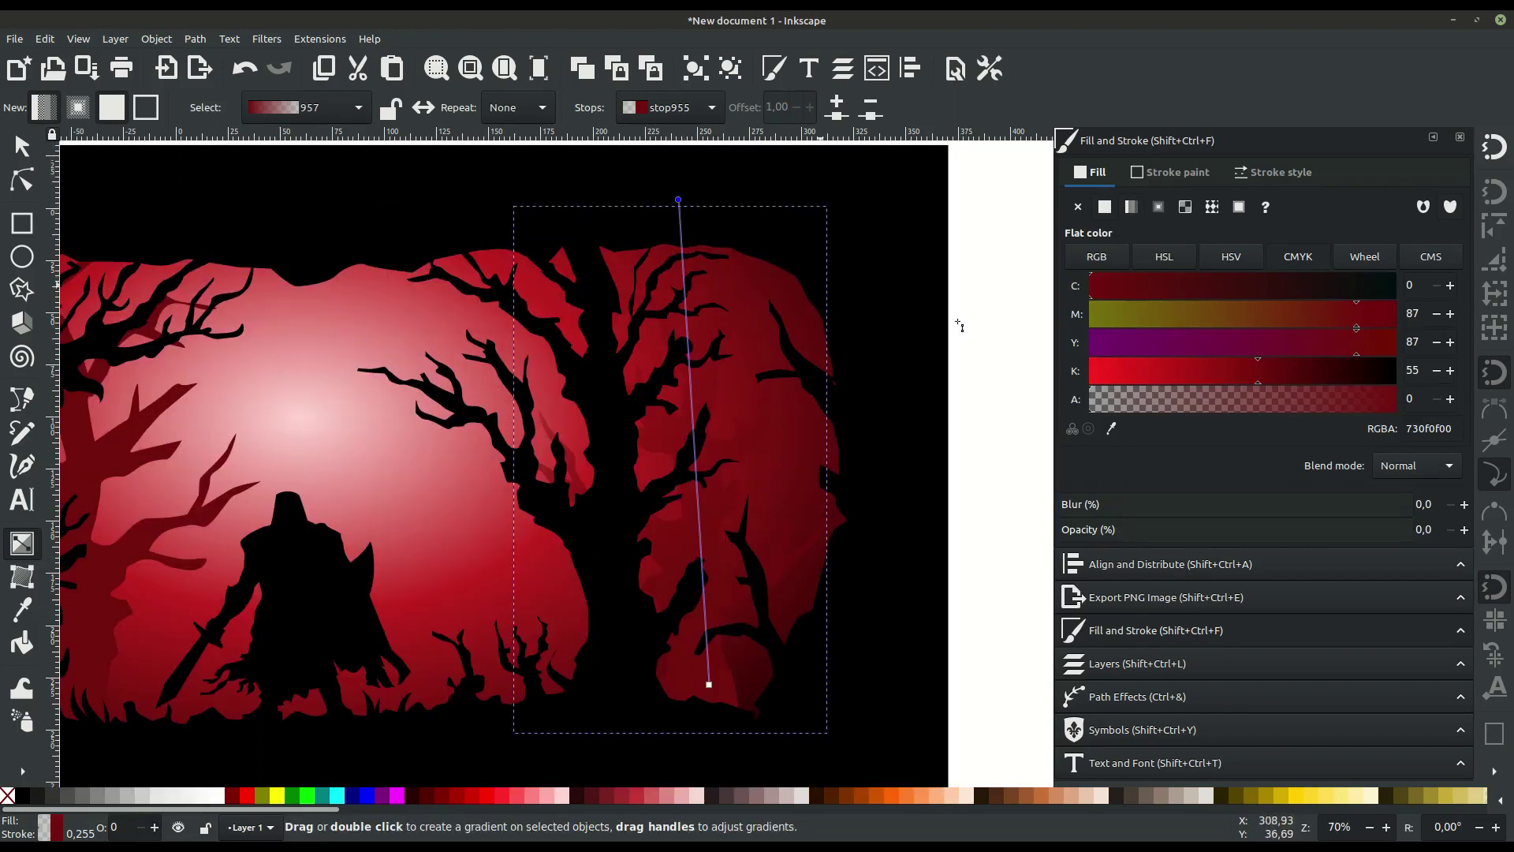
right_click(1432, 427)
left_click(709, 684)
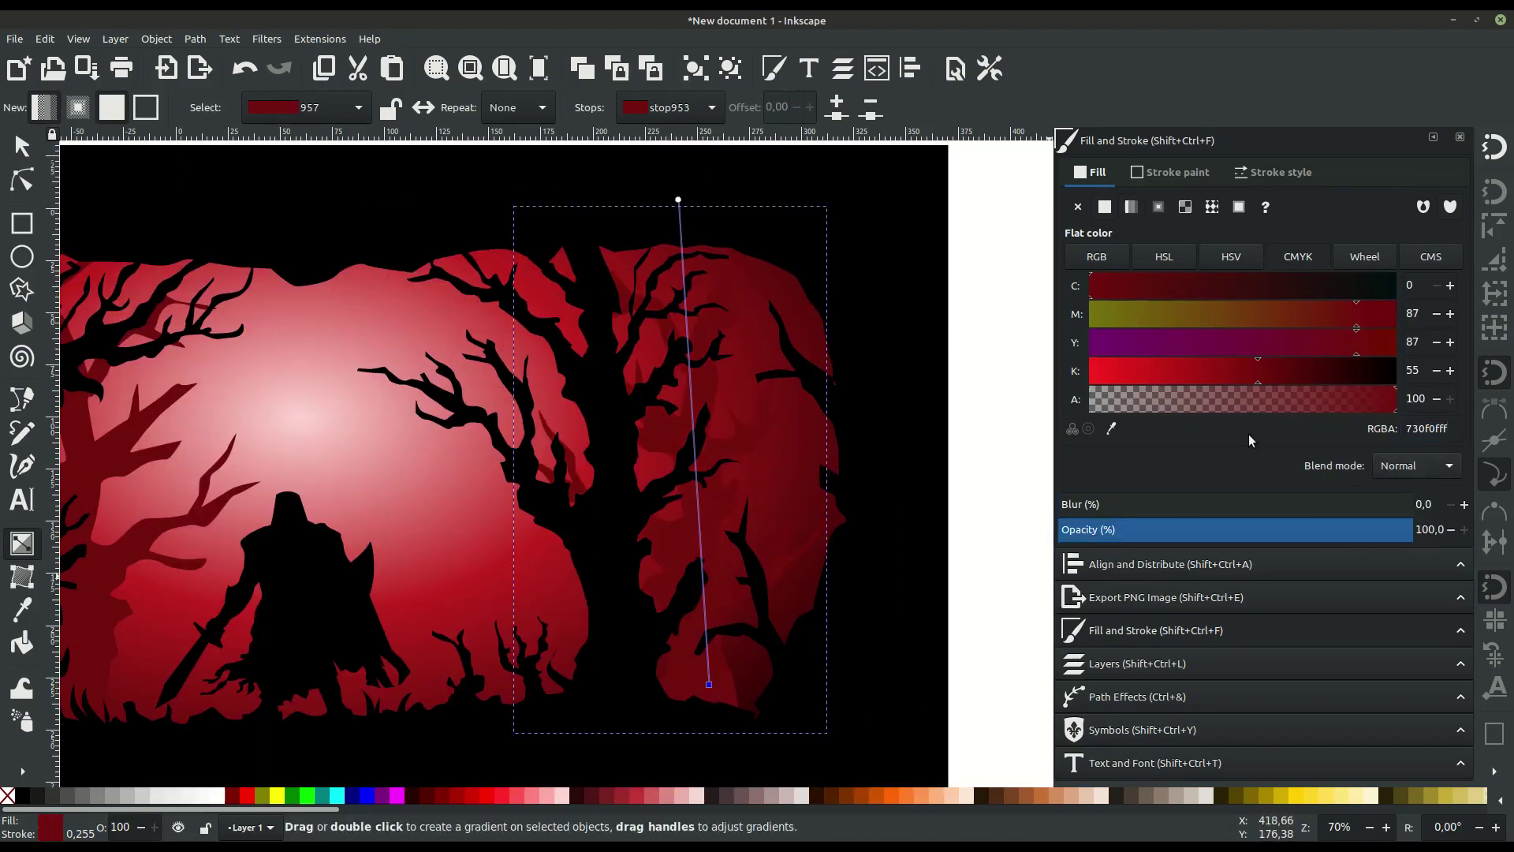
left_click(1317, 371)
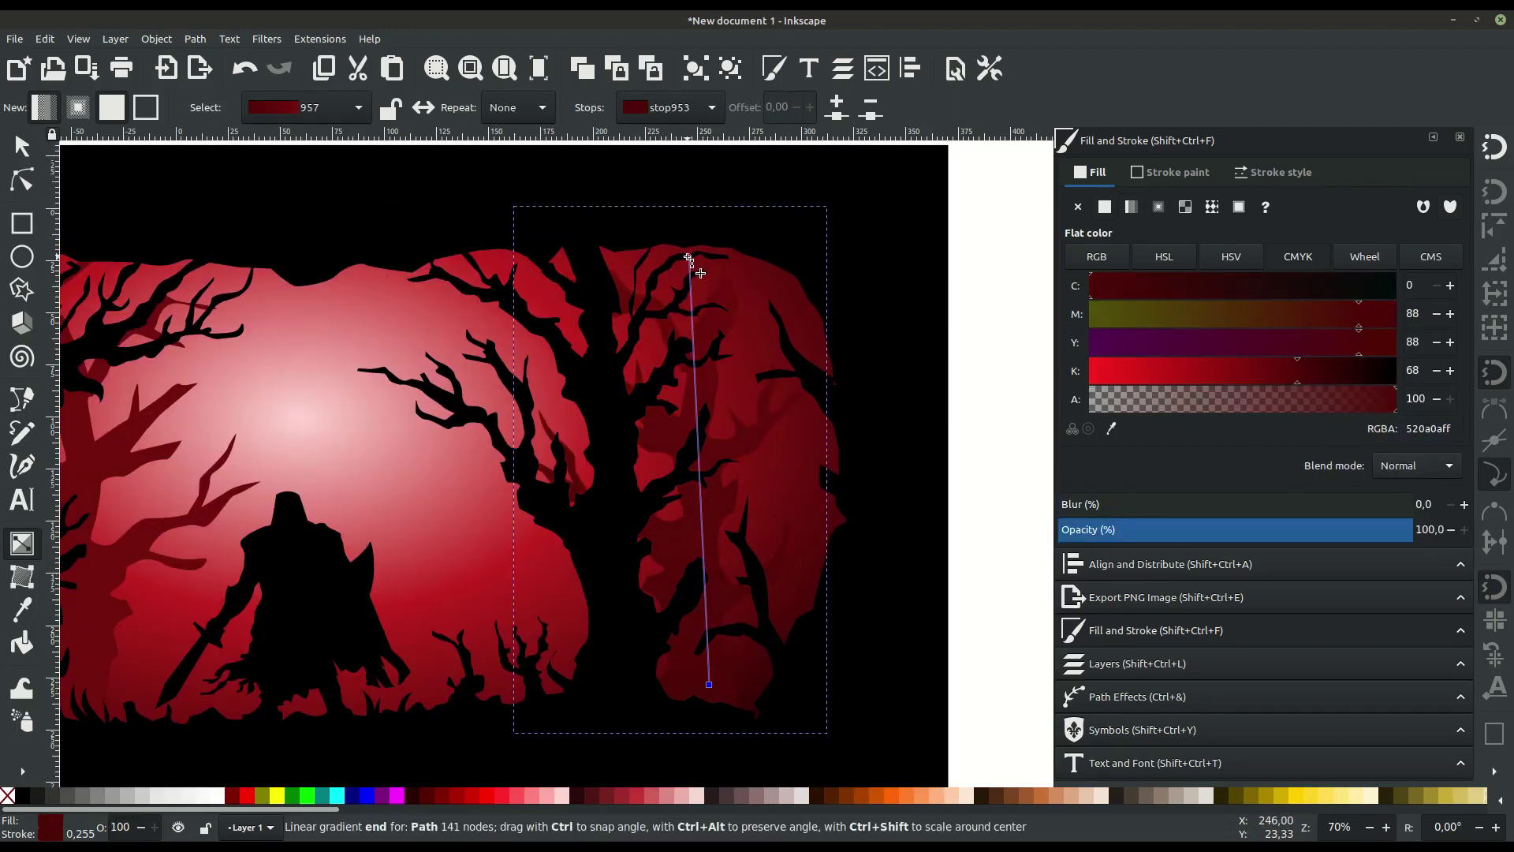
- Add a vertical gradient to the left tree: opaque lighter red top, darker red bottom
key("s")
key("Escape")
left_click_drag(728, 515, 308, 442)
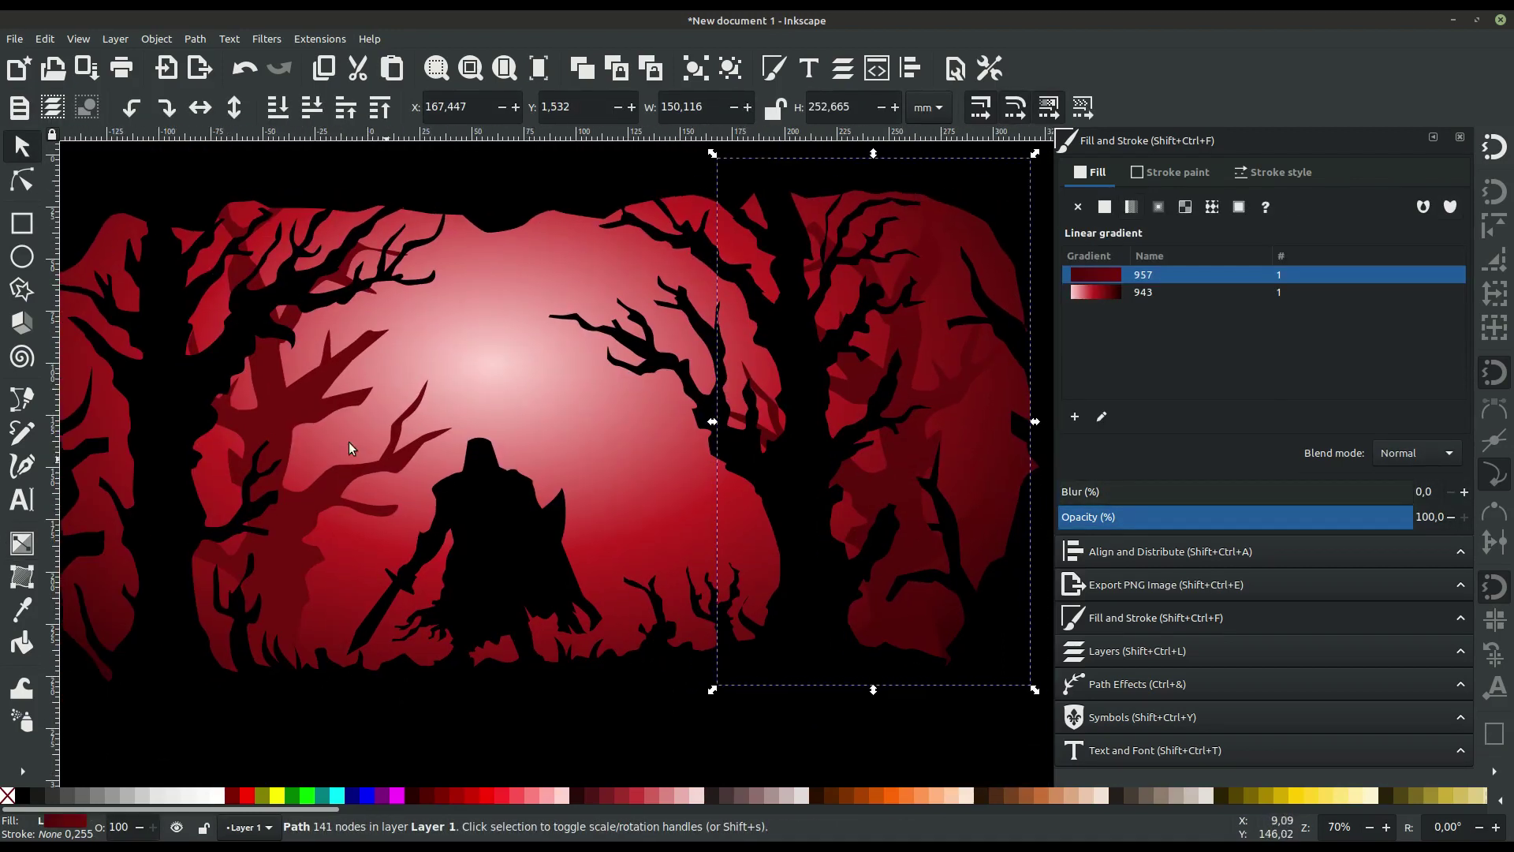
left_click(22, 544)
left_click_drag(277, 614, 277, 177)
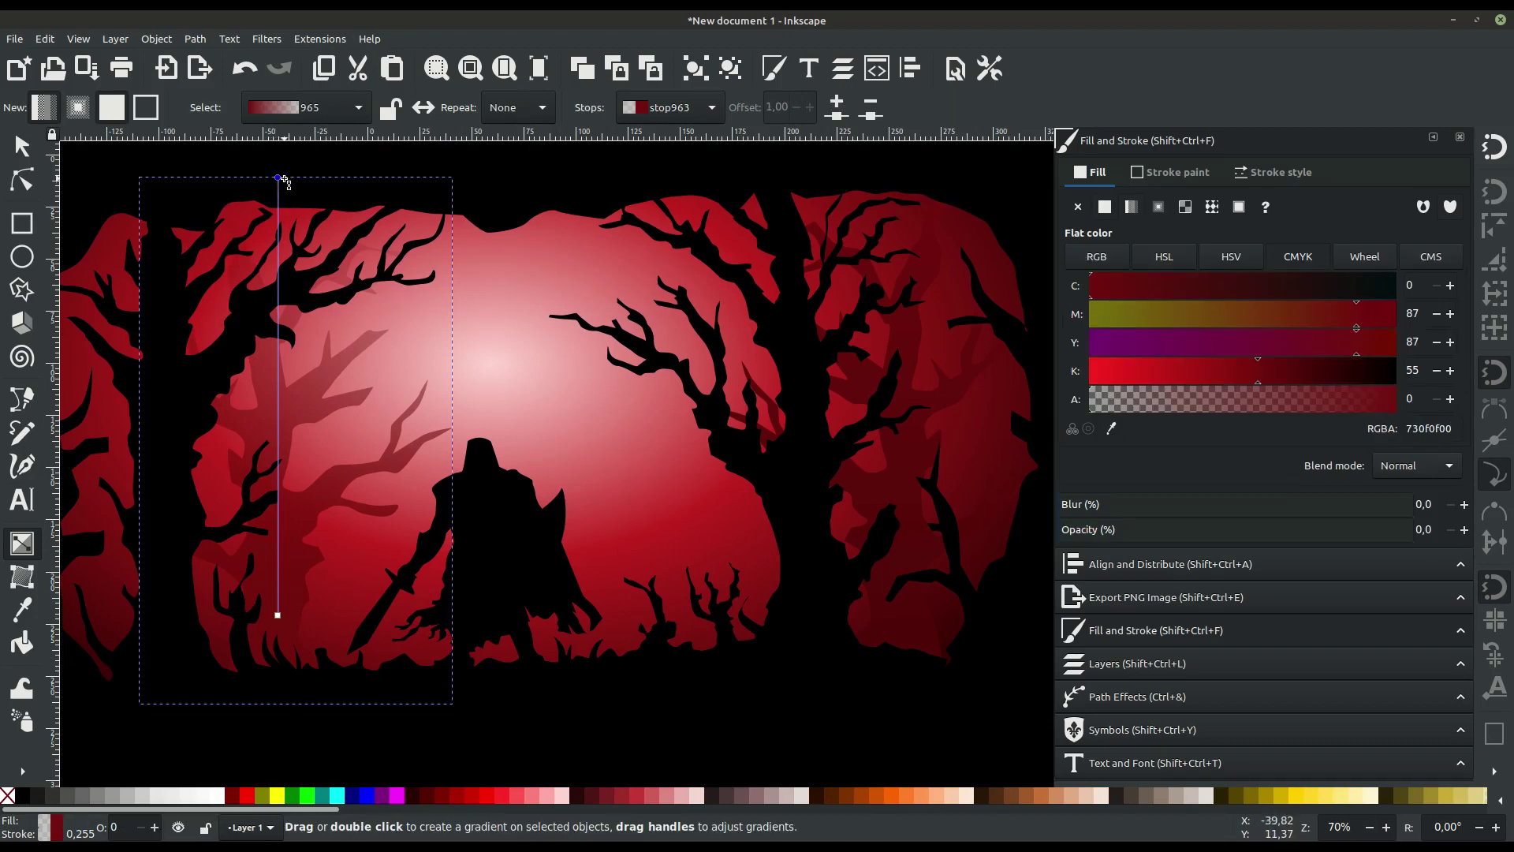
right_click(1429, 428)
left_click(1356, 457)
left_click(1178, 370)
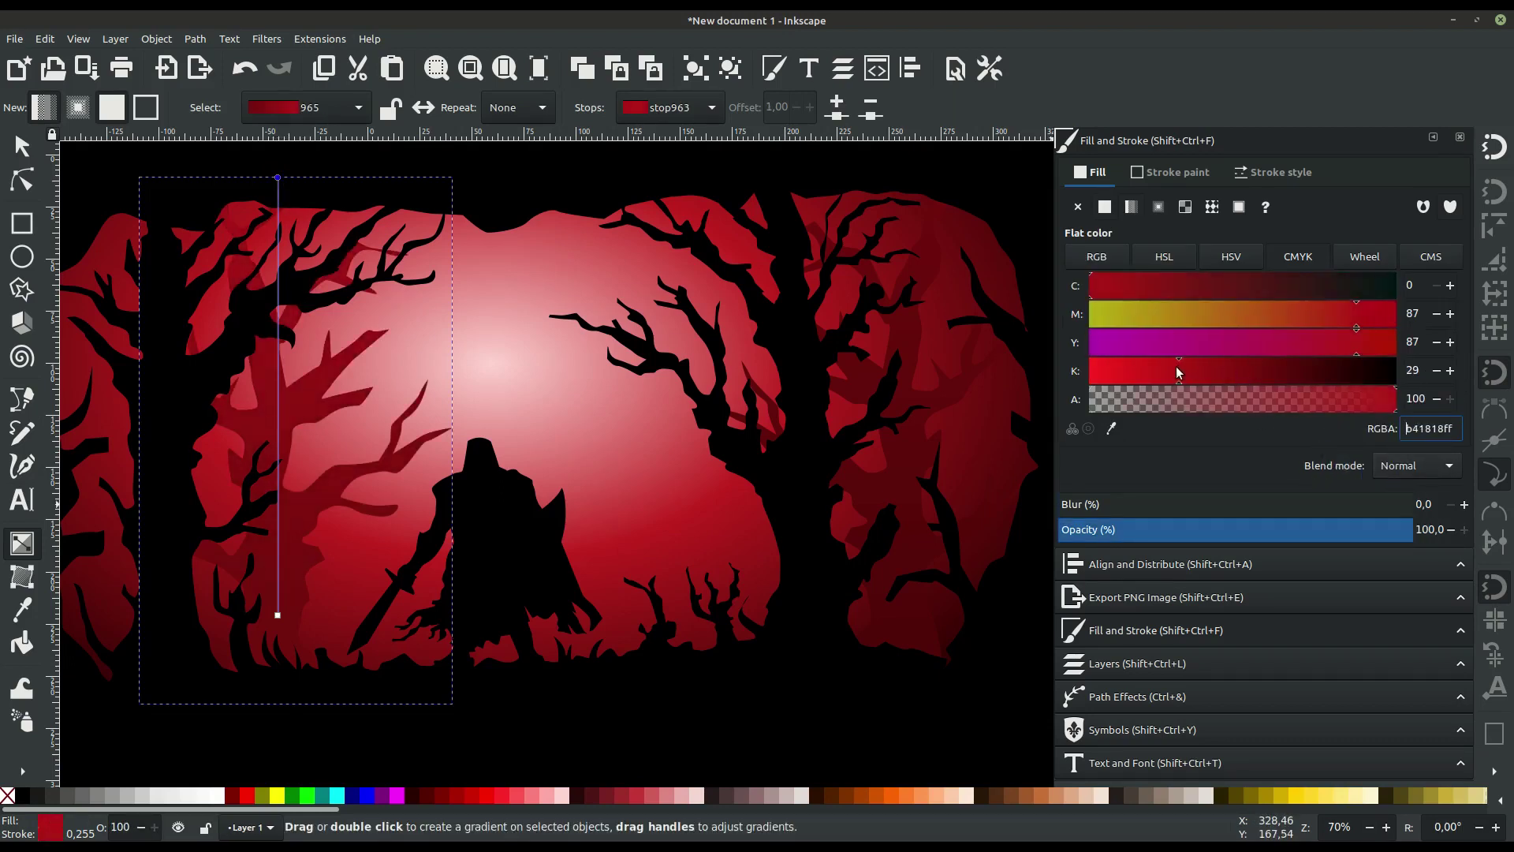
left_click(278, 615)
left_click(1297, 370)
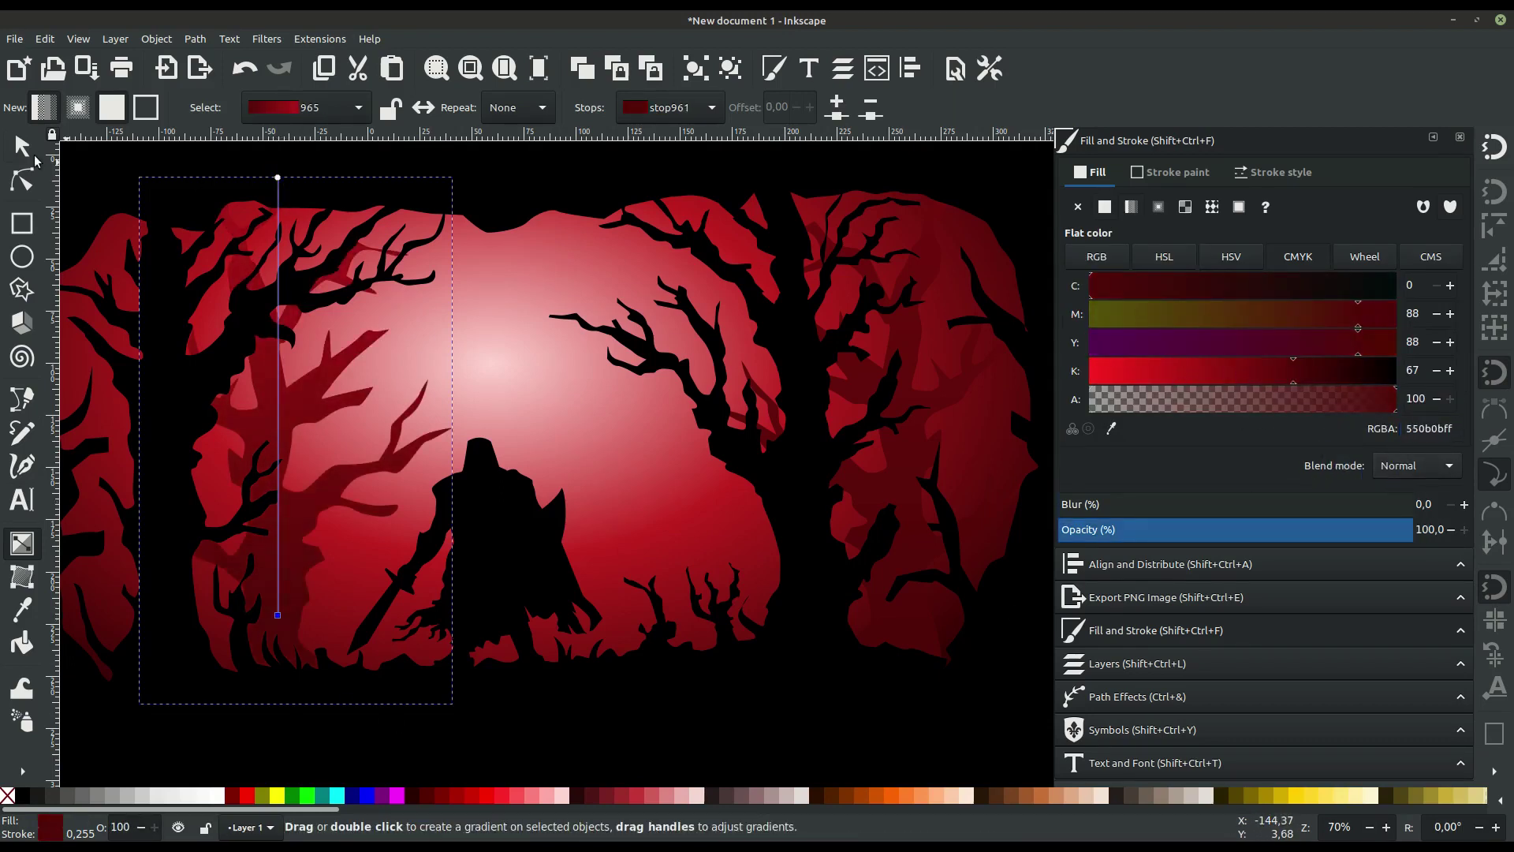
- Nudge the right background tree into place
left_click(22, 147)
left_click_drag(252, 616, 283, 623)
left_click_drag(899, 466, 910, 466)
- Start a new Bezier tree outline from the trunk base up through several branch tips
key("b")
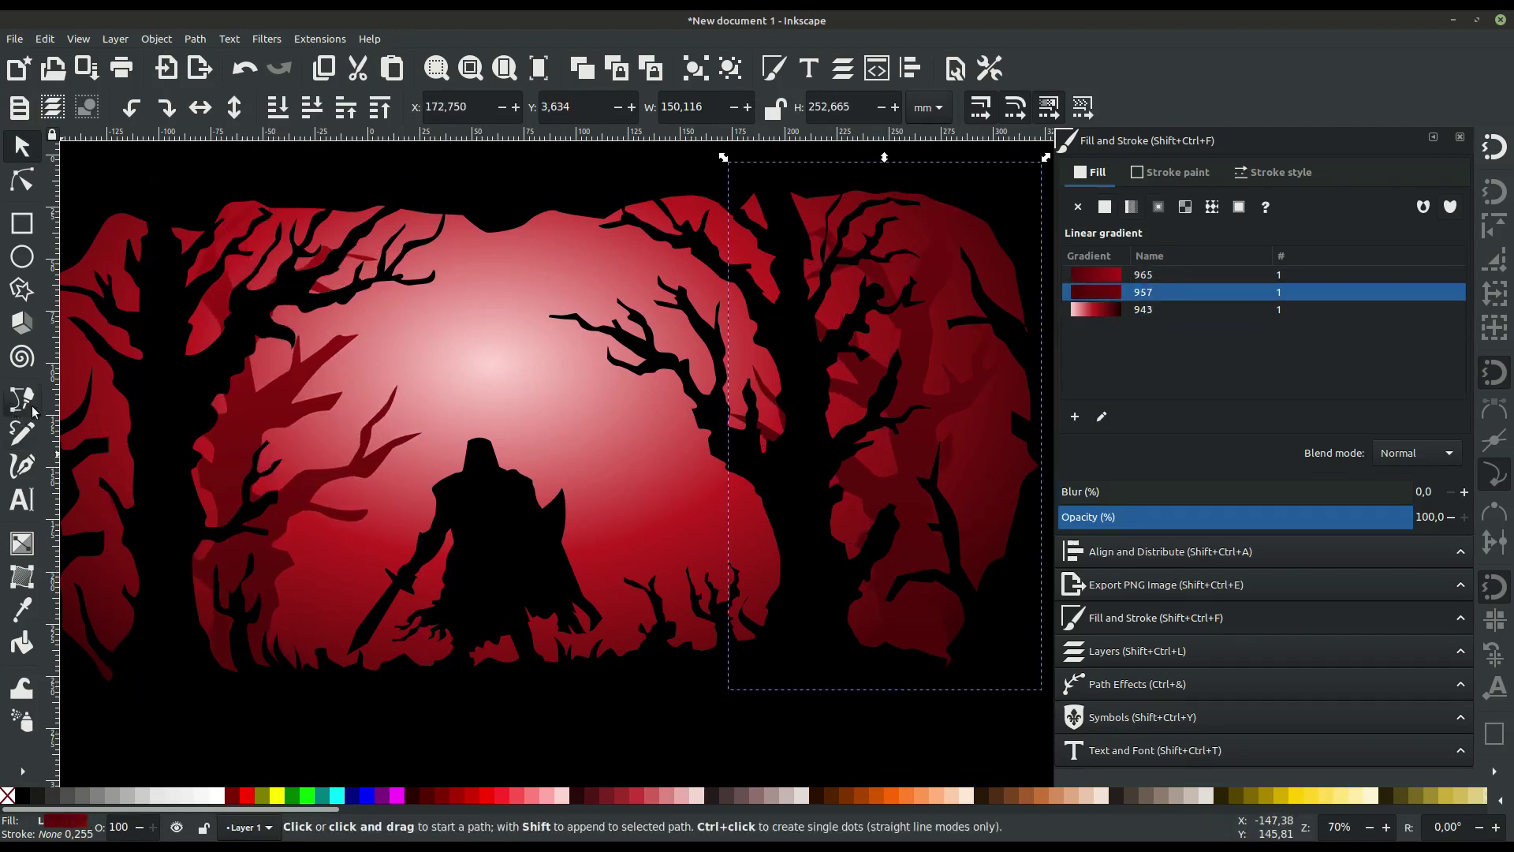
scroll(385, 599, "up", 1, "ctrl")
left_click_drag(380, 716, 392, 587)
left_click(382, 550)
left_click_drag(278, 525, 282, 527)
left_click(262, 465)
left_click(306, 495)
left_click(325, 455)
left_click(329, 501)
left_click(394, 511)
left_click_drag(276, 326, 261, 316)
key("Return")
left_click(292, 323)
- Resume drawing the tree outline from the existing path's end node
key("Escape")
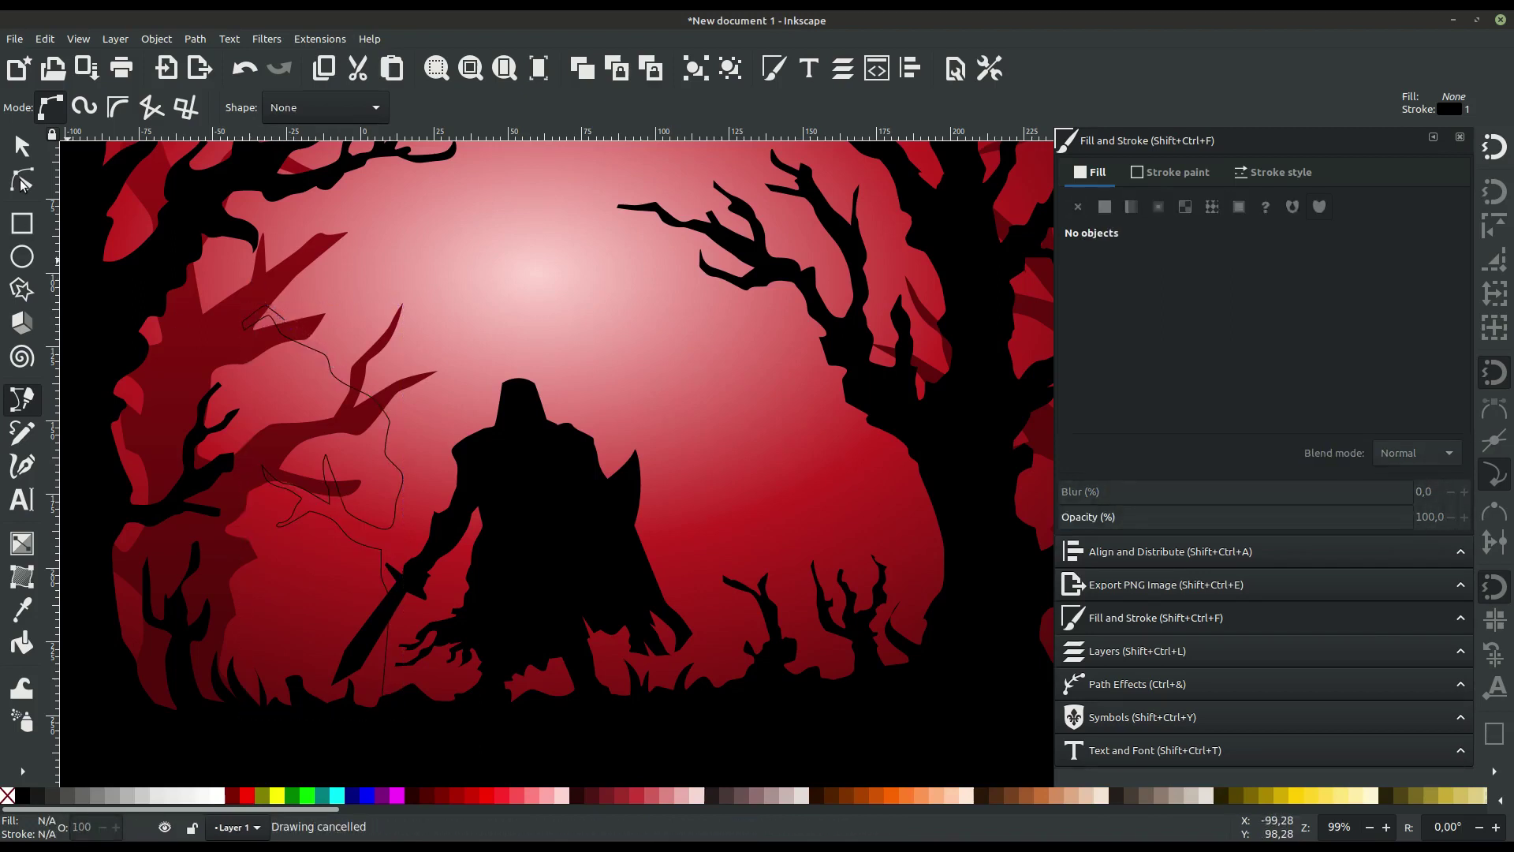
left_click(22, 182)
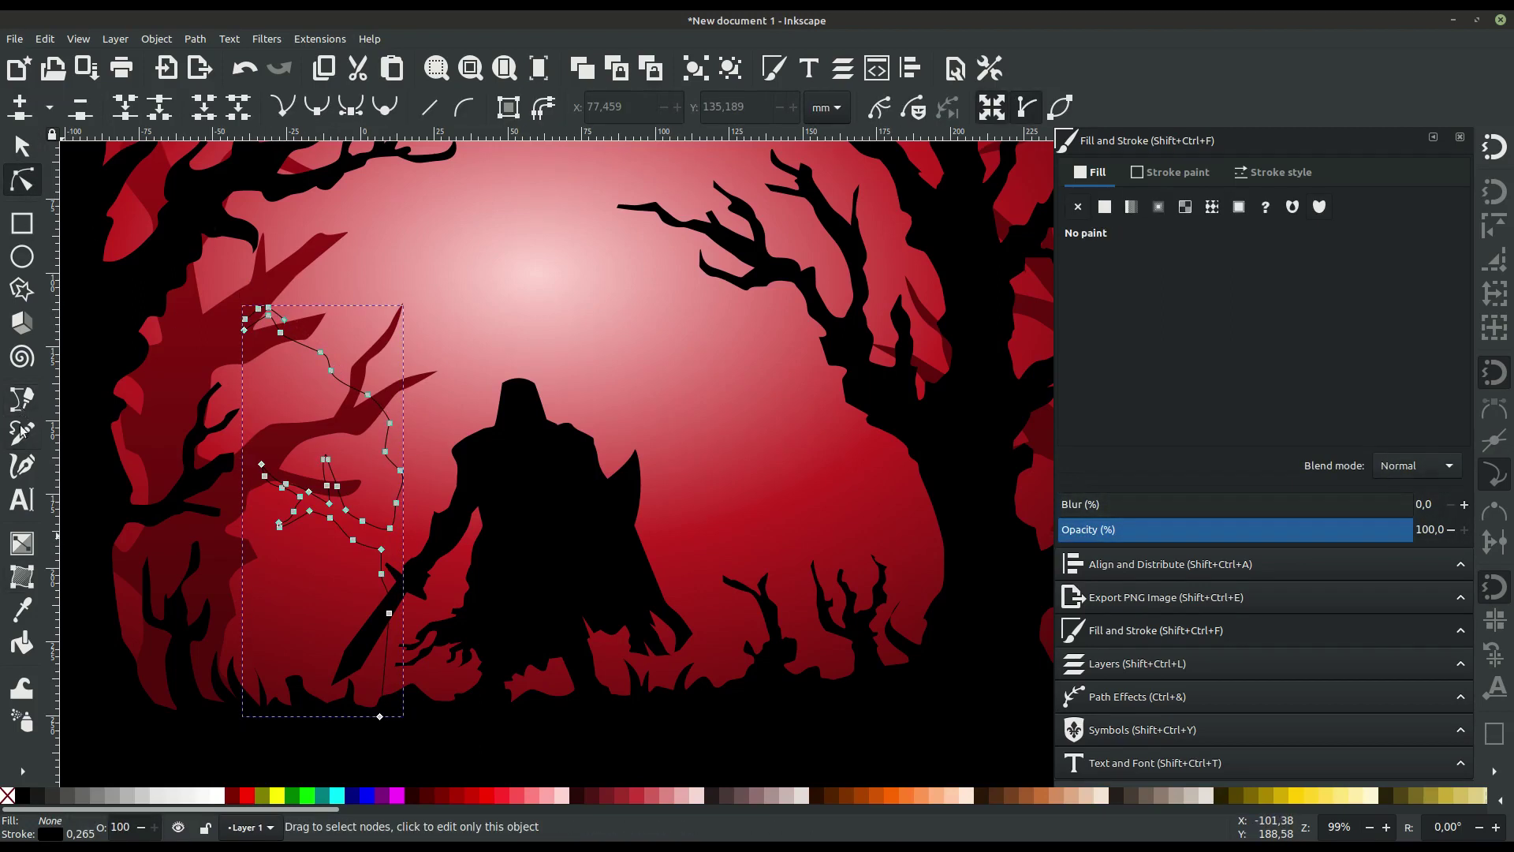
left_click(22, 399)
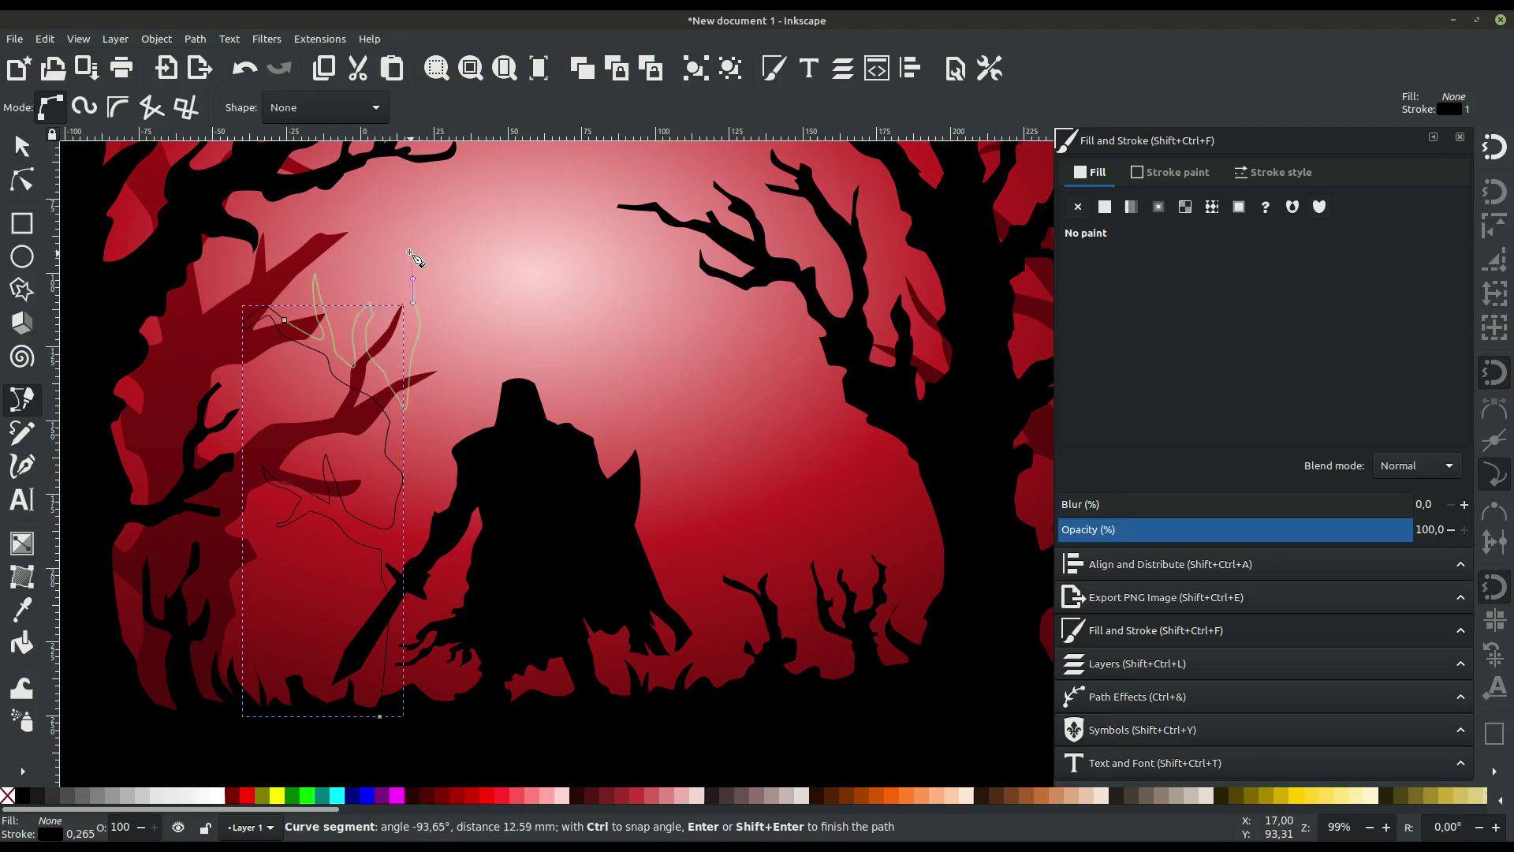
scroll(381, 210, "up", 2)
scroll(410, 347, "up", 4)
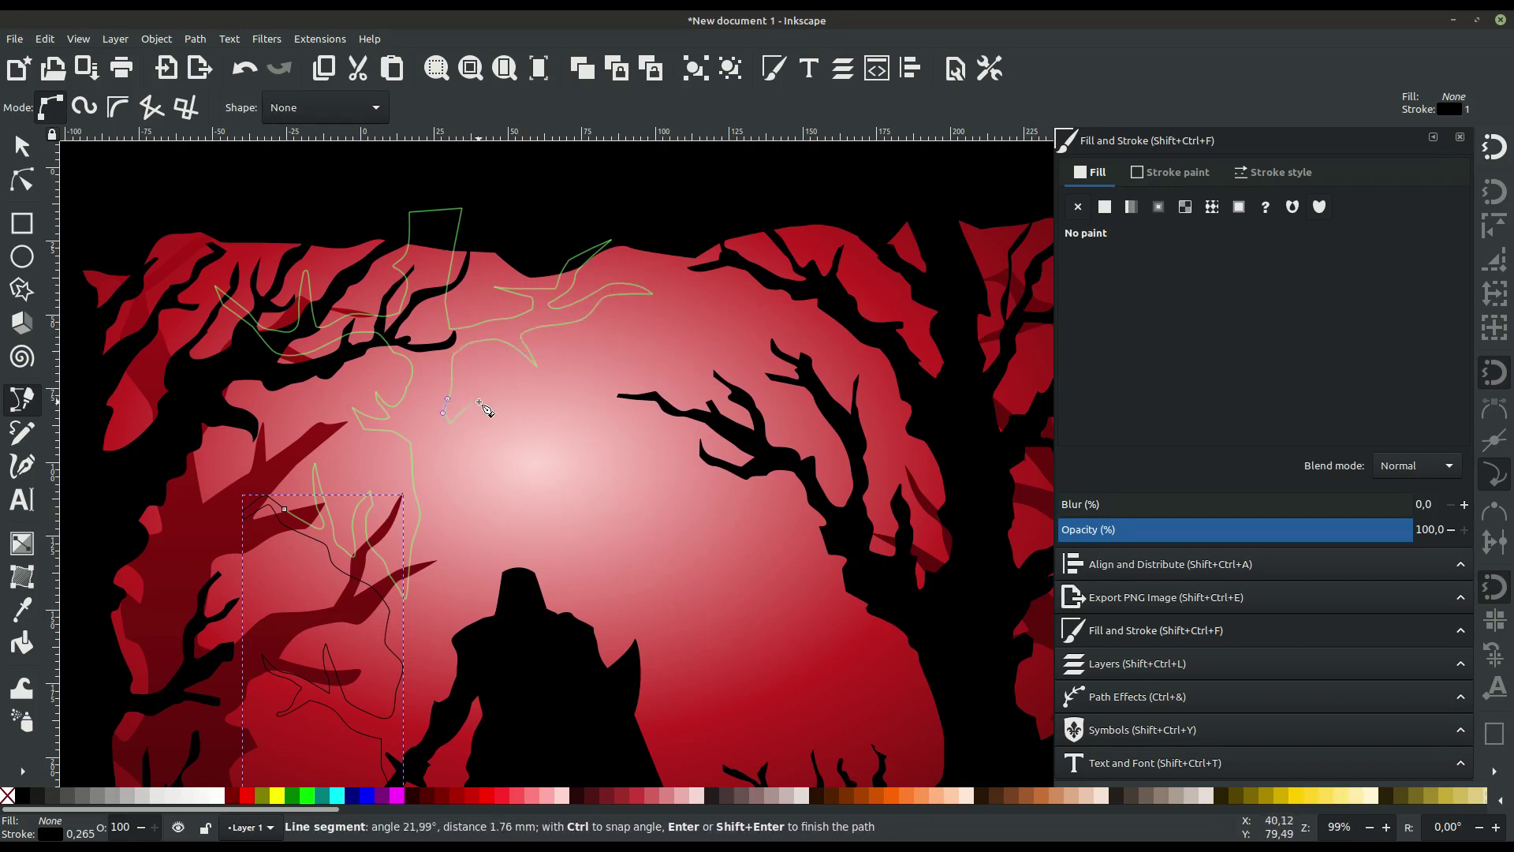
- Add branch nodes up and around the knight's head, then close the outline at its start
left_click(512, 433)
left_click(603, 430)
left_click(572, 521)
left_click(444, 657)
scroll(451, 477, "down", 5)
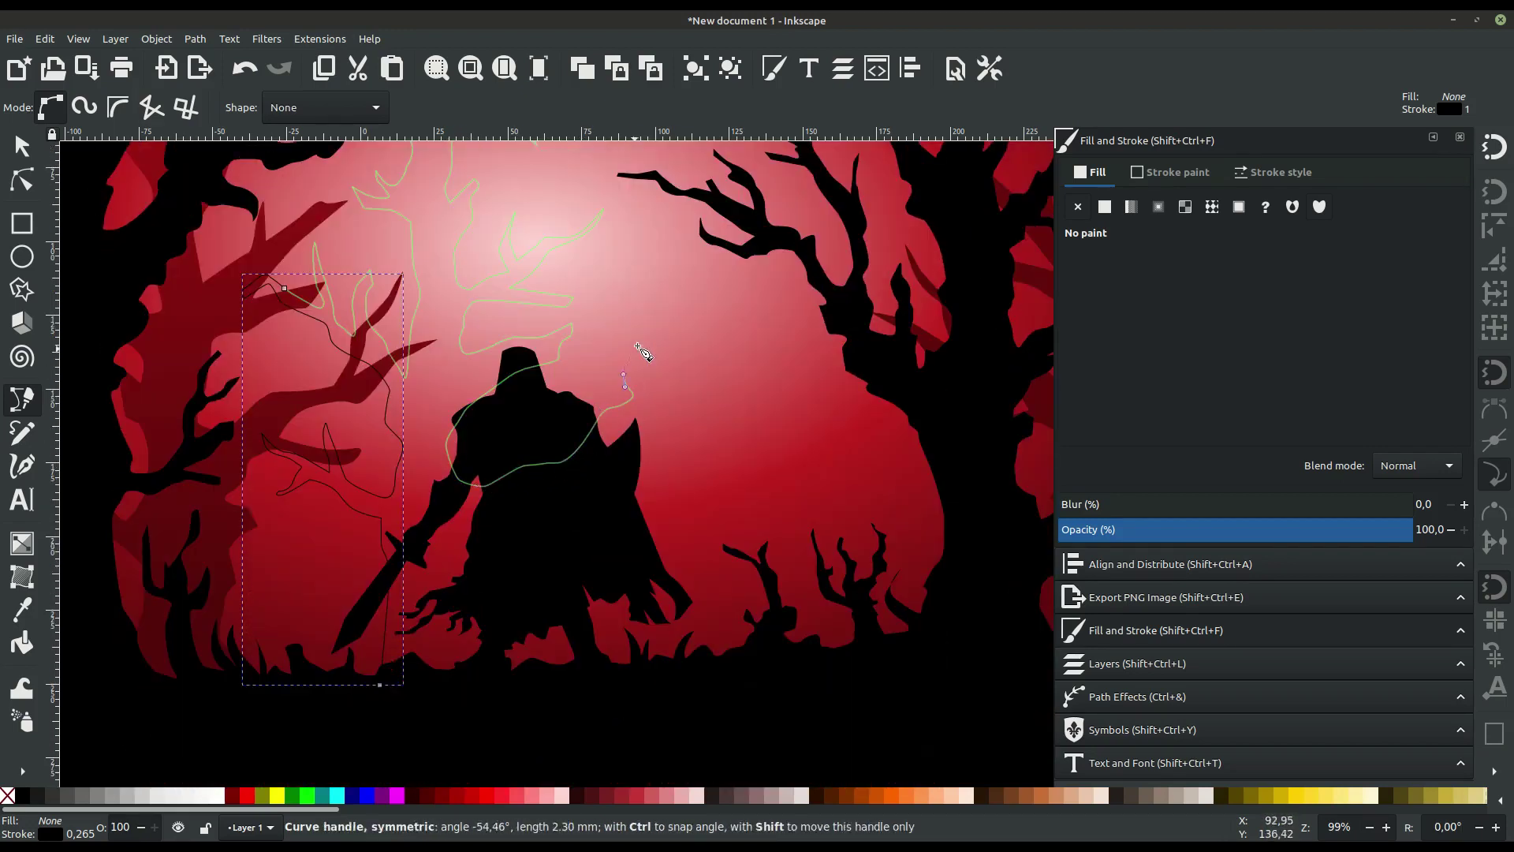
left_click(635, 488)
left_click(501, 497)
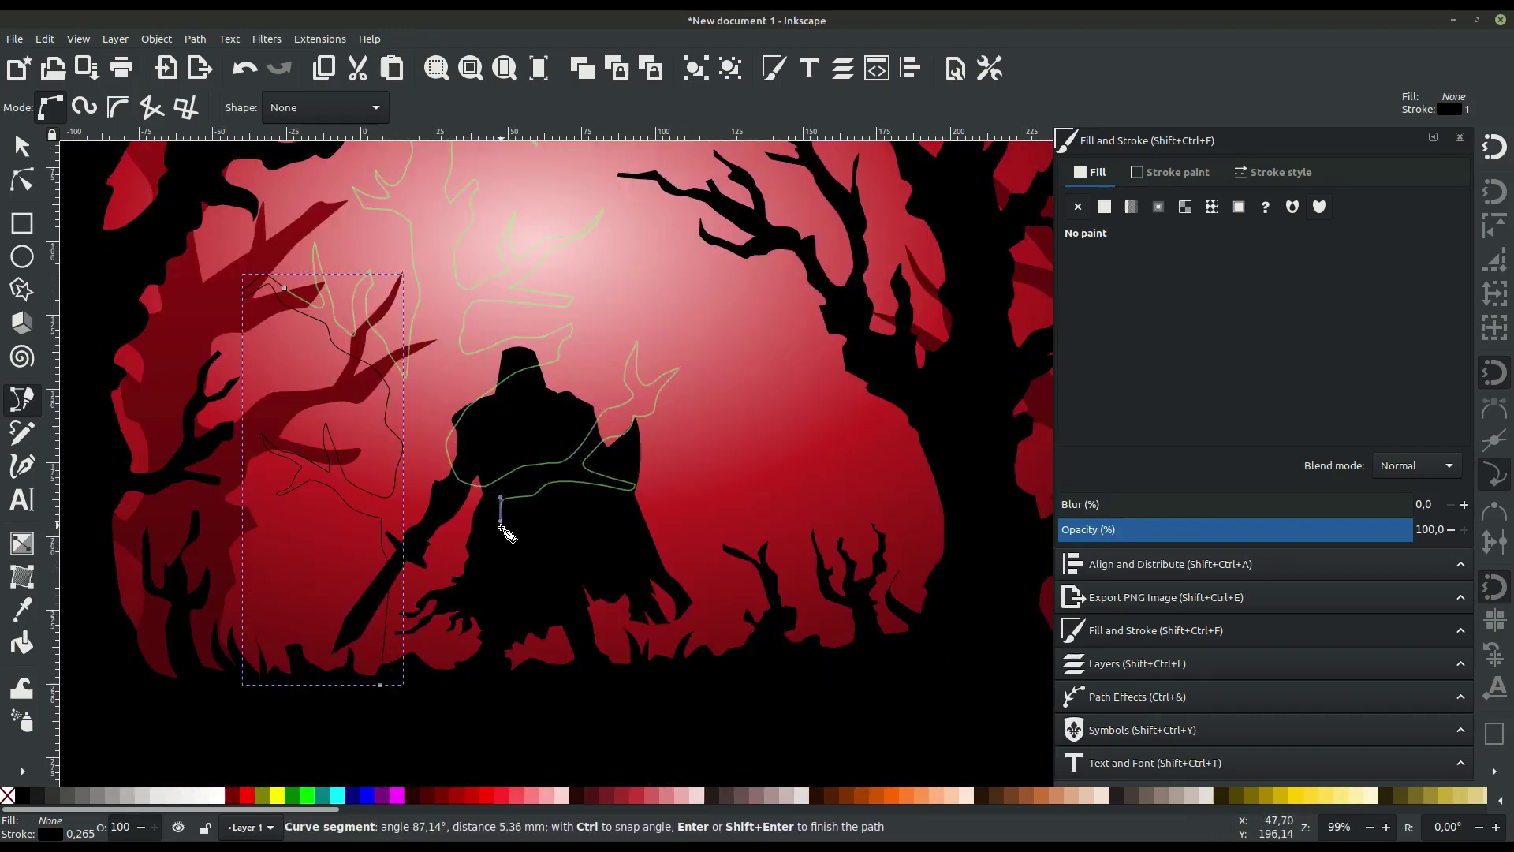
left_click(380, 685)
- Give the new tree a flat light red fill and send it behind the black silhouettes
left_click(22, 146)
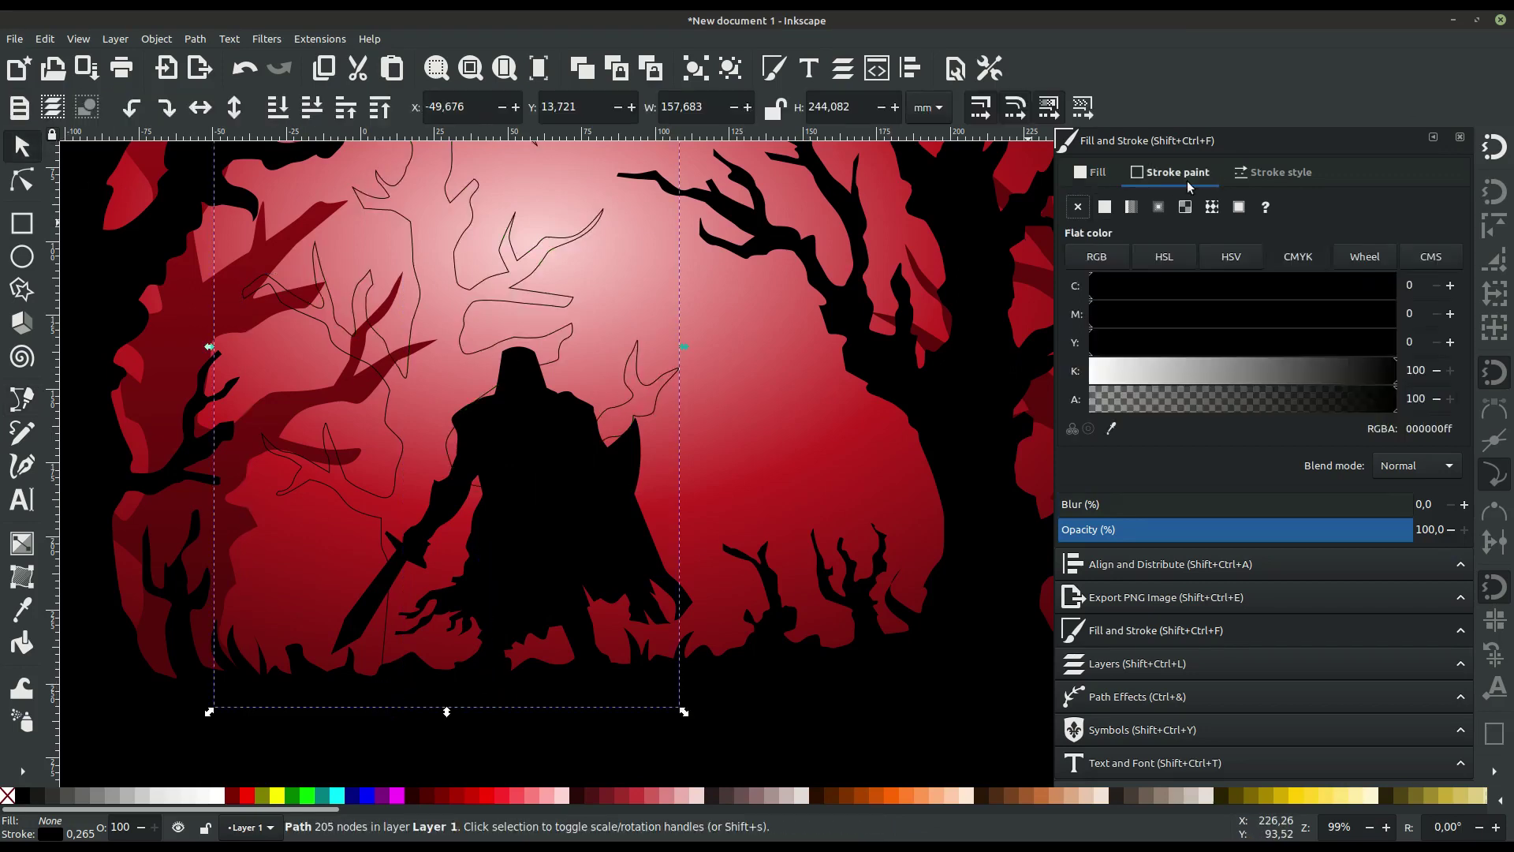
left_click(1483, 31)
left_click(1090, 172)
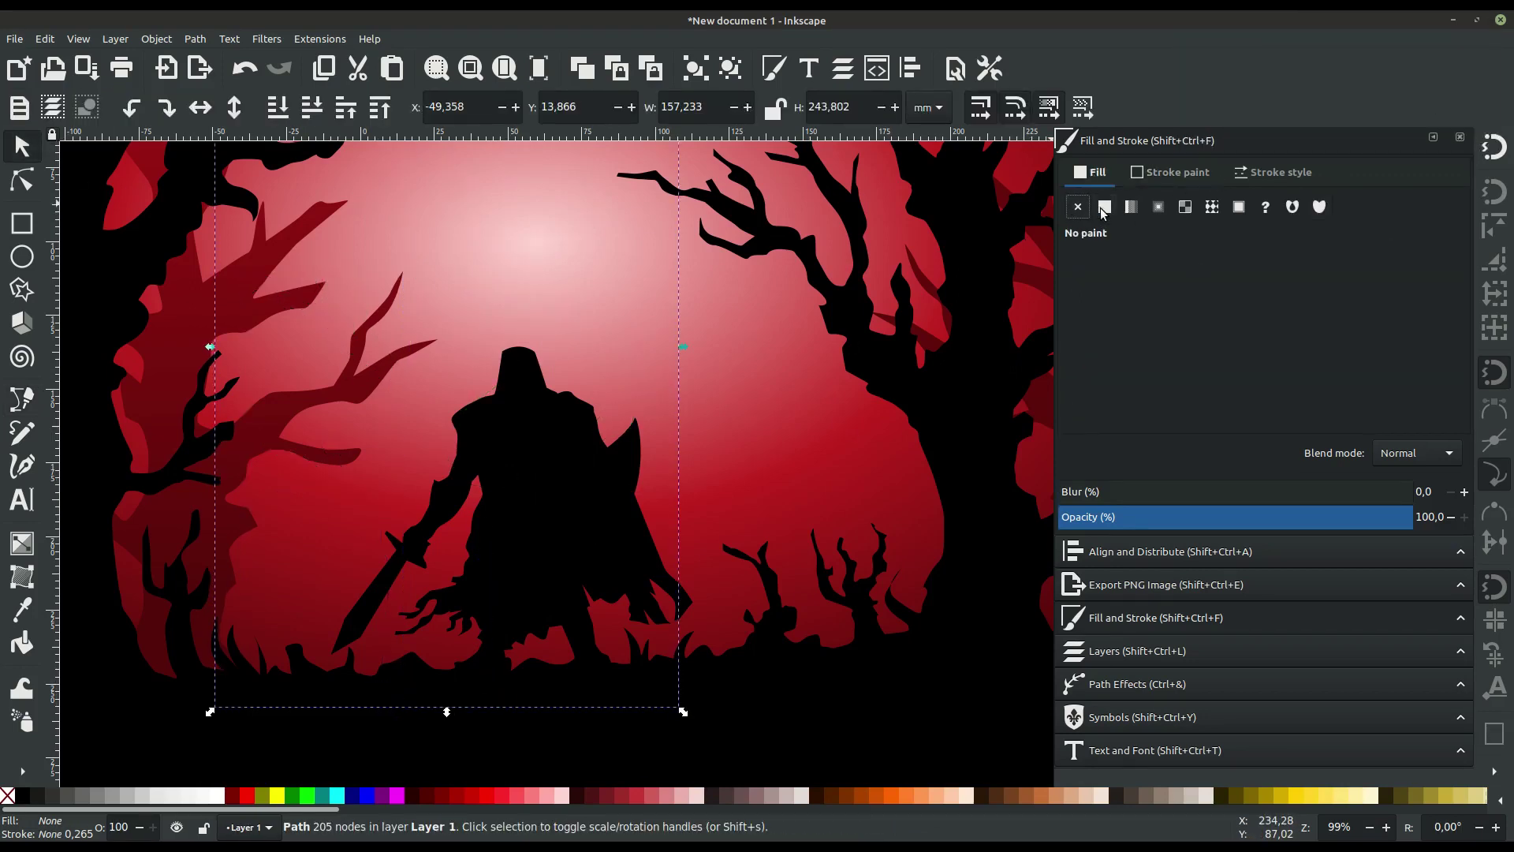
left_click(1105, 207)
scroll(556, 452, "up", 3)
scroll(557, 452, "up", 3)
left_click_drag(1195, 375, 1148, 370)
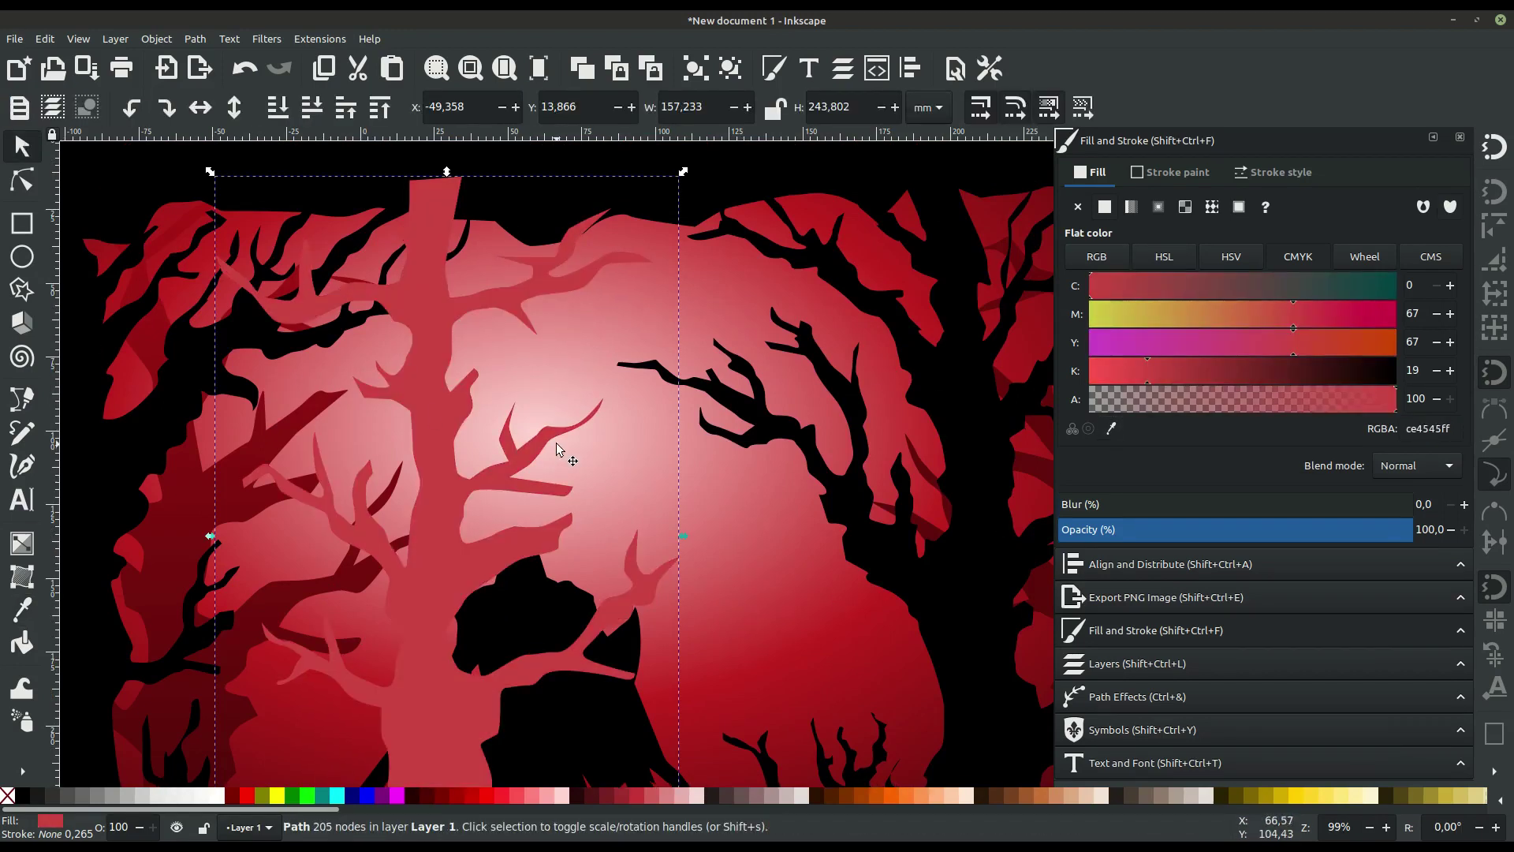
scroll(556, 447, "down", 1)
left_click(277, 117)
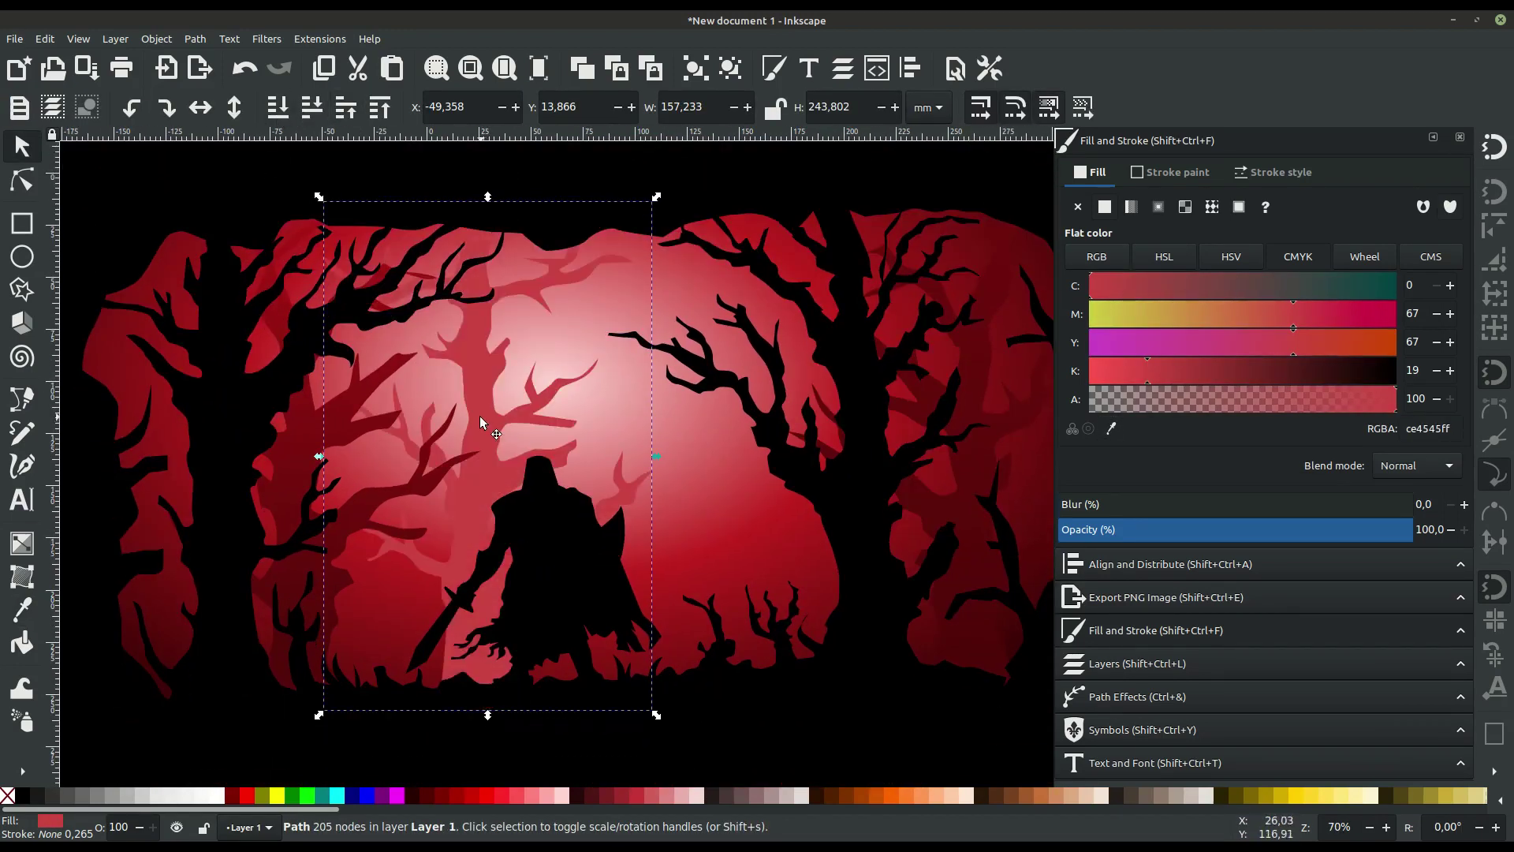
- Lighten the tree further, shift it slightly left, and drop its opacity to about 53%
left_click_drag(479, 420, 470, 423)
left_click(1106, 371)
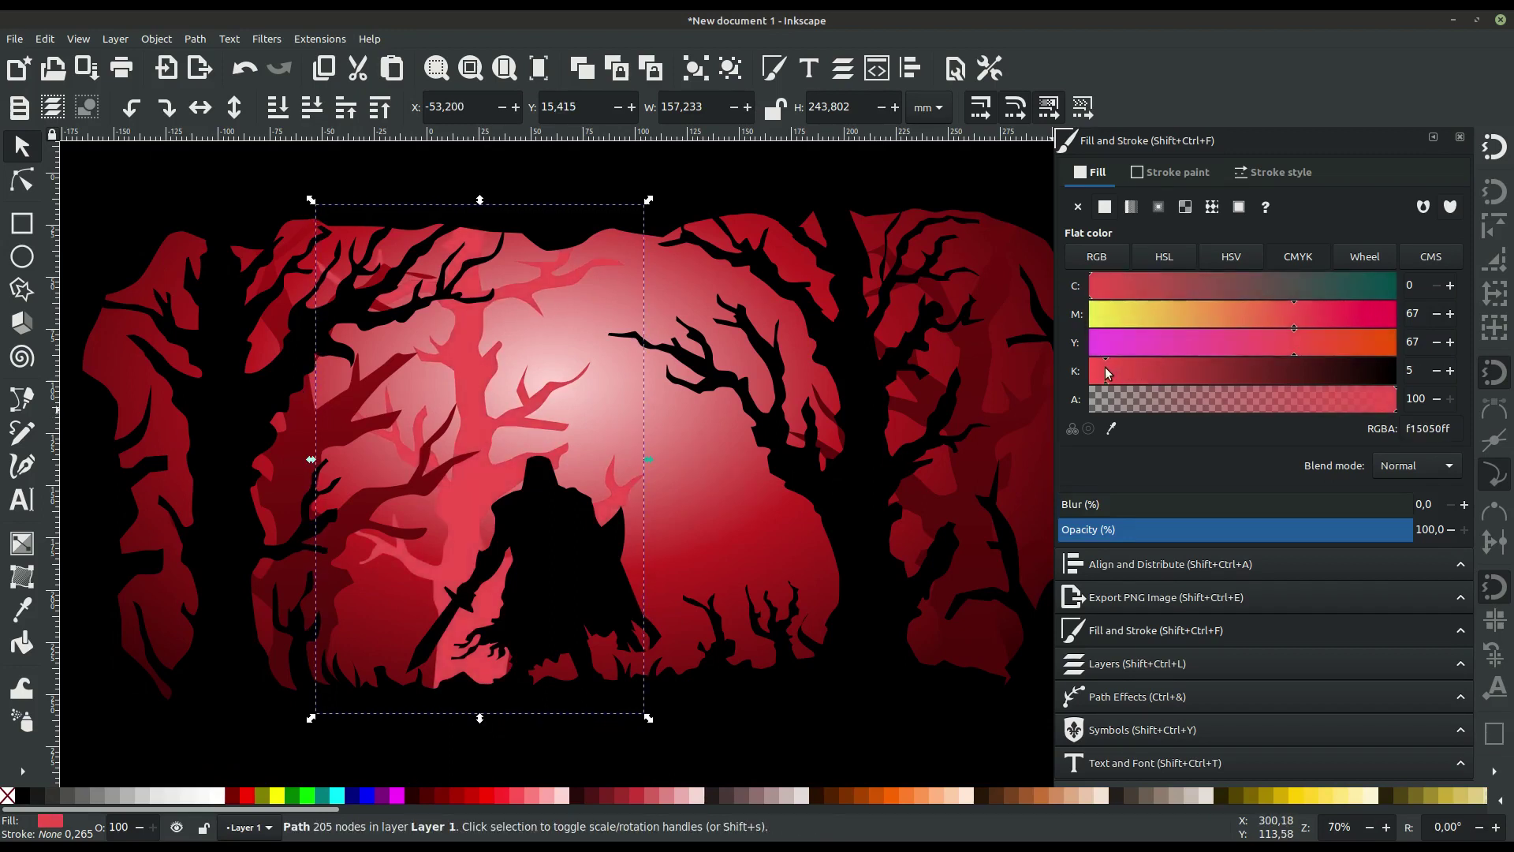
left_click_drag(454, 405, 445, 407)
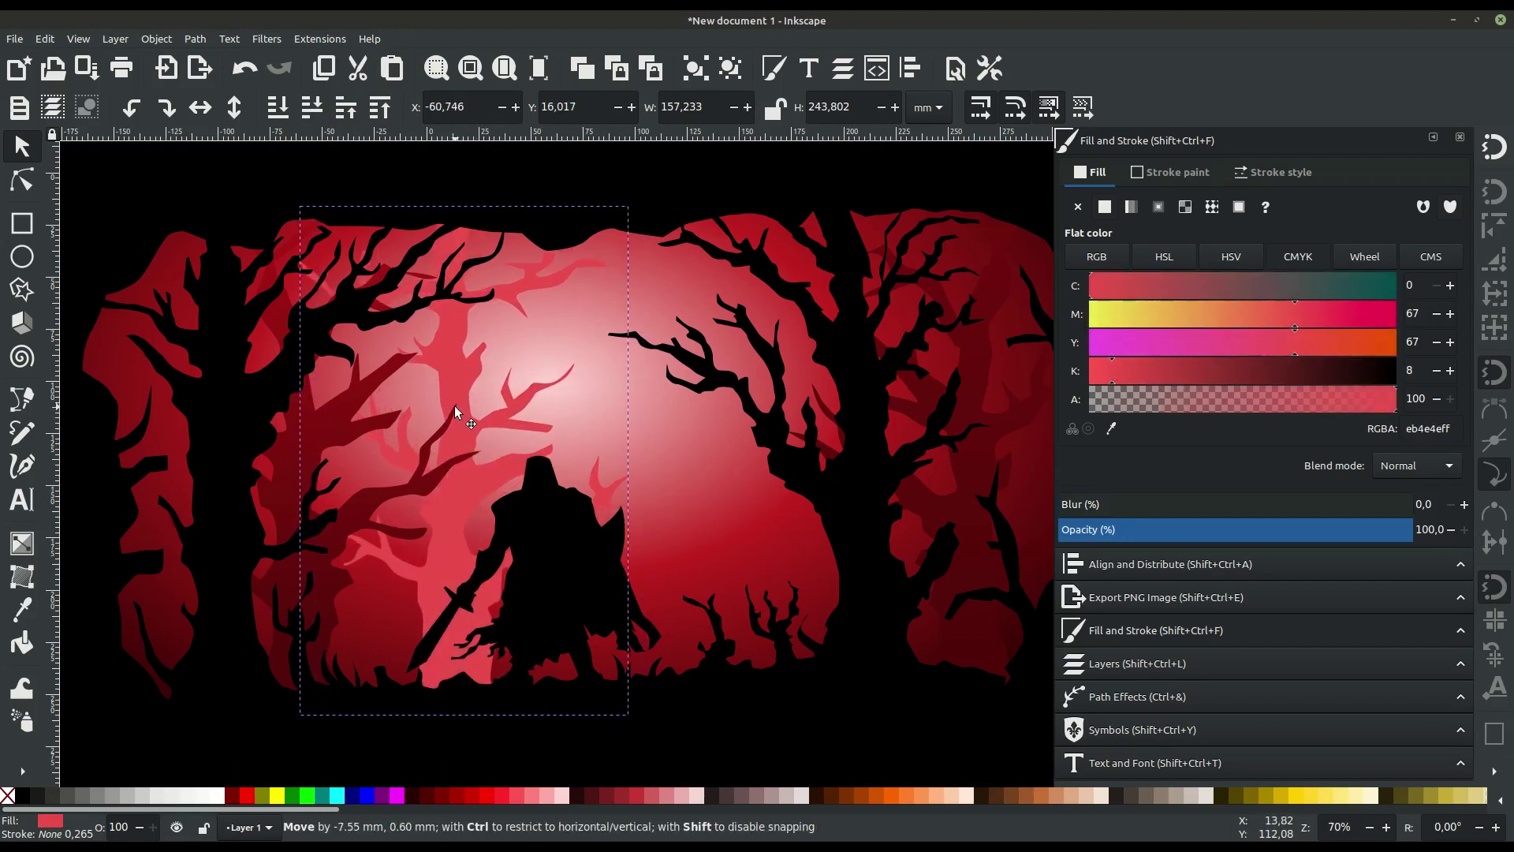
left_click_drag(1326, 531, 1239, 533)
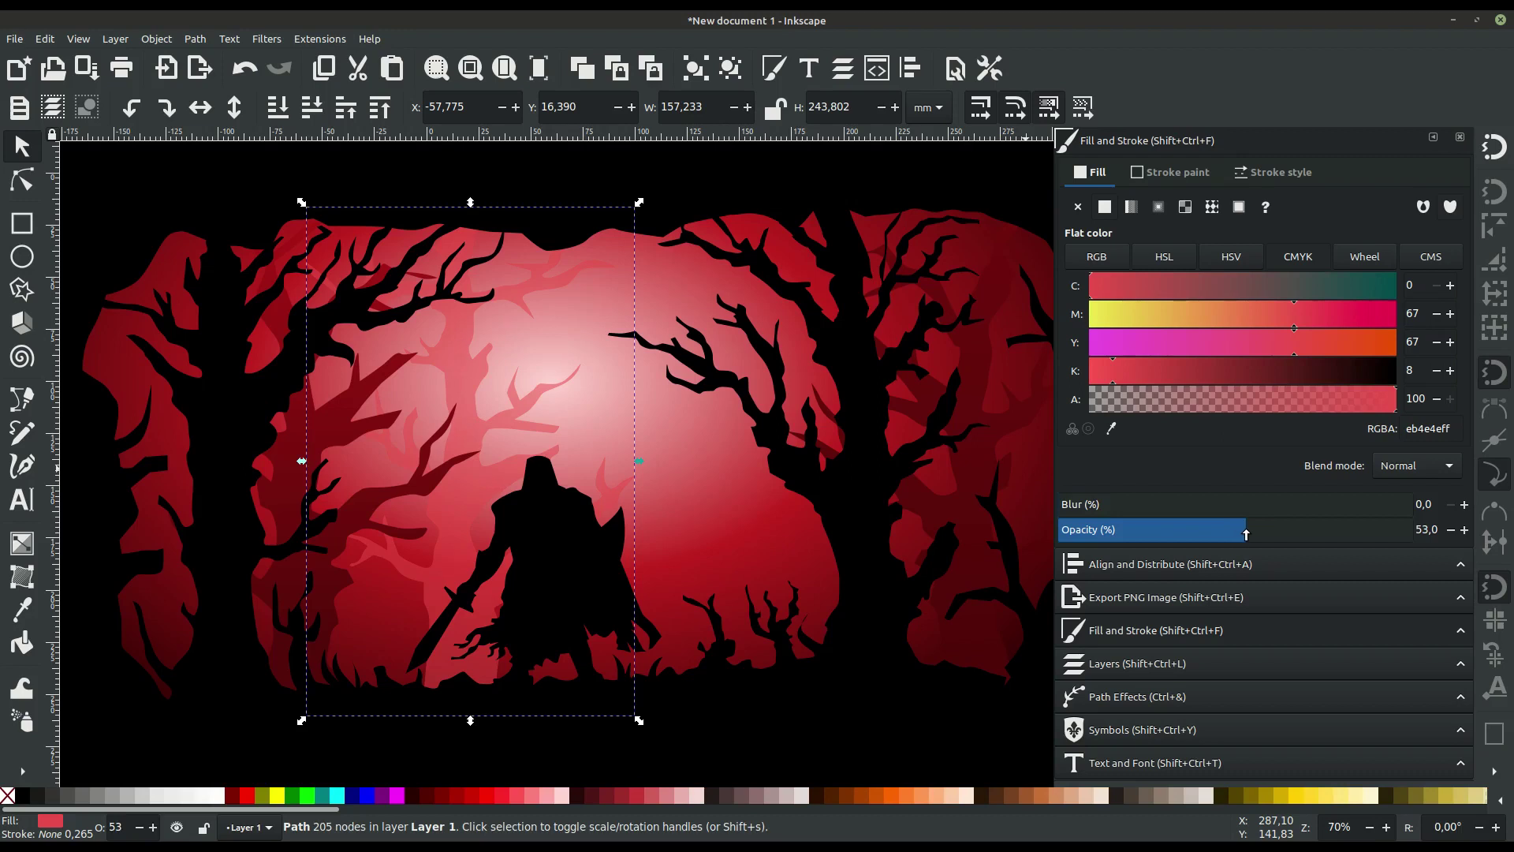
- Duplicate the faded tree layer, move the copy right of the knight and shrink it
right_click(466, 385)
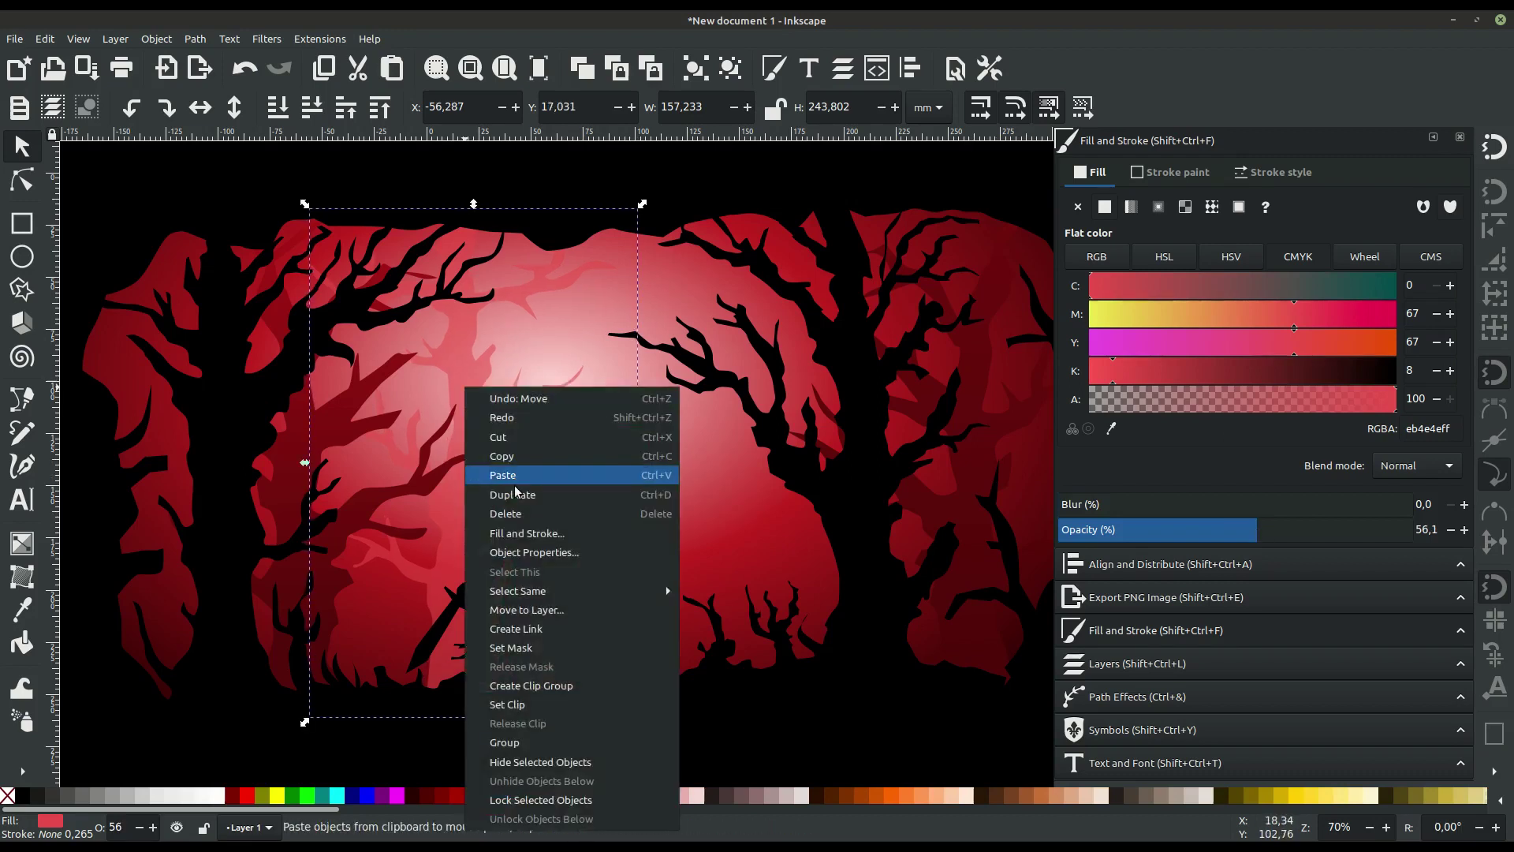
left_click(496, 493)
mouse_move(473, 418)
left_mouse_down()
mouse_move(664, 412)
mouse_move(716, 428)
left_mouse_up()
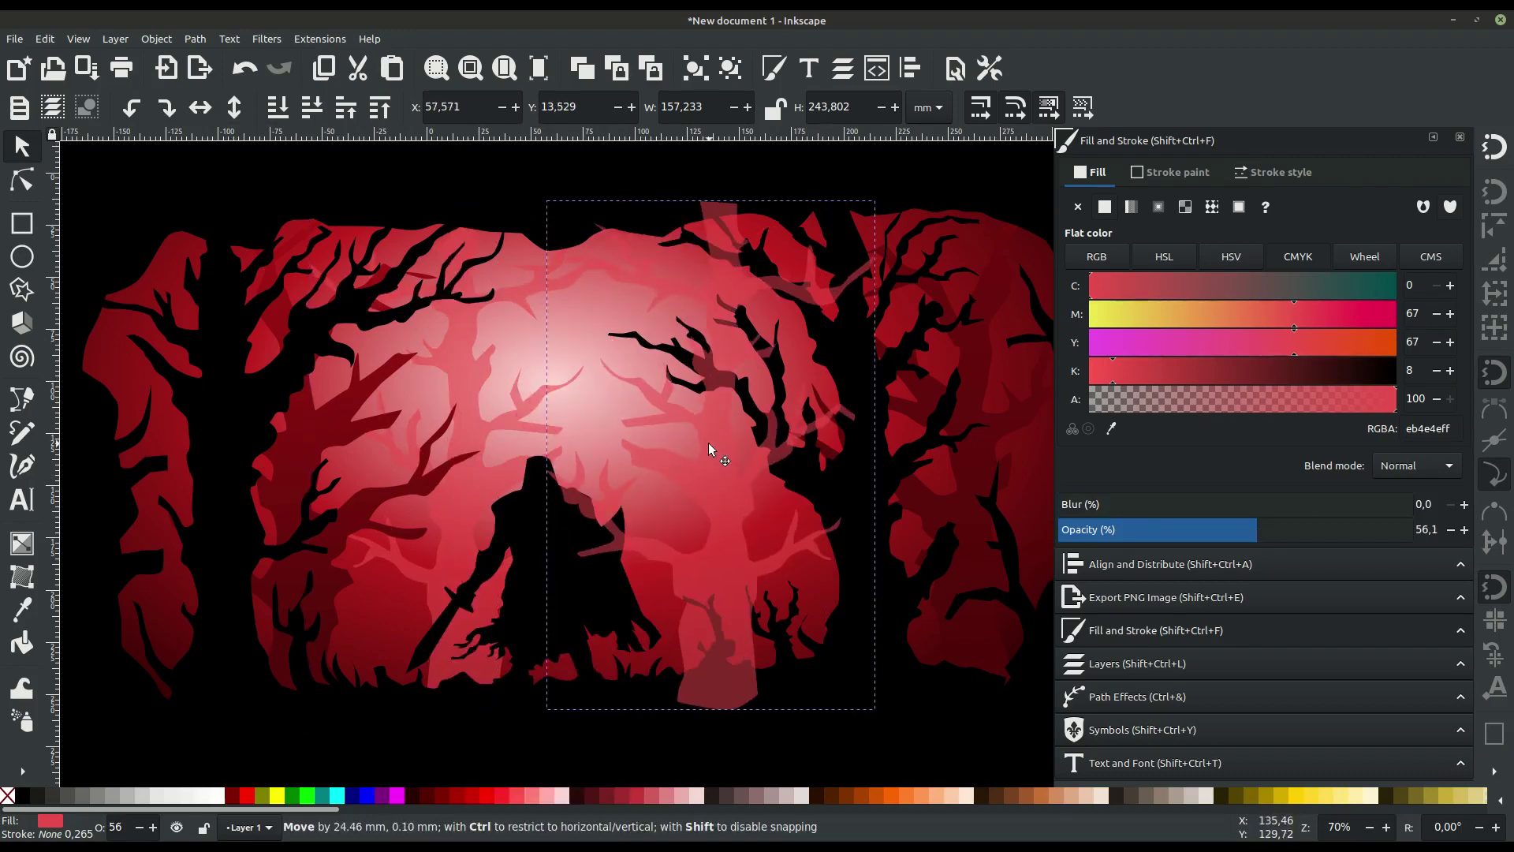
left_click_drag(884, 192, 826, 231)
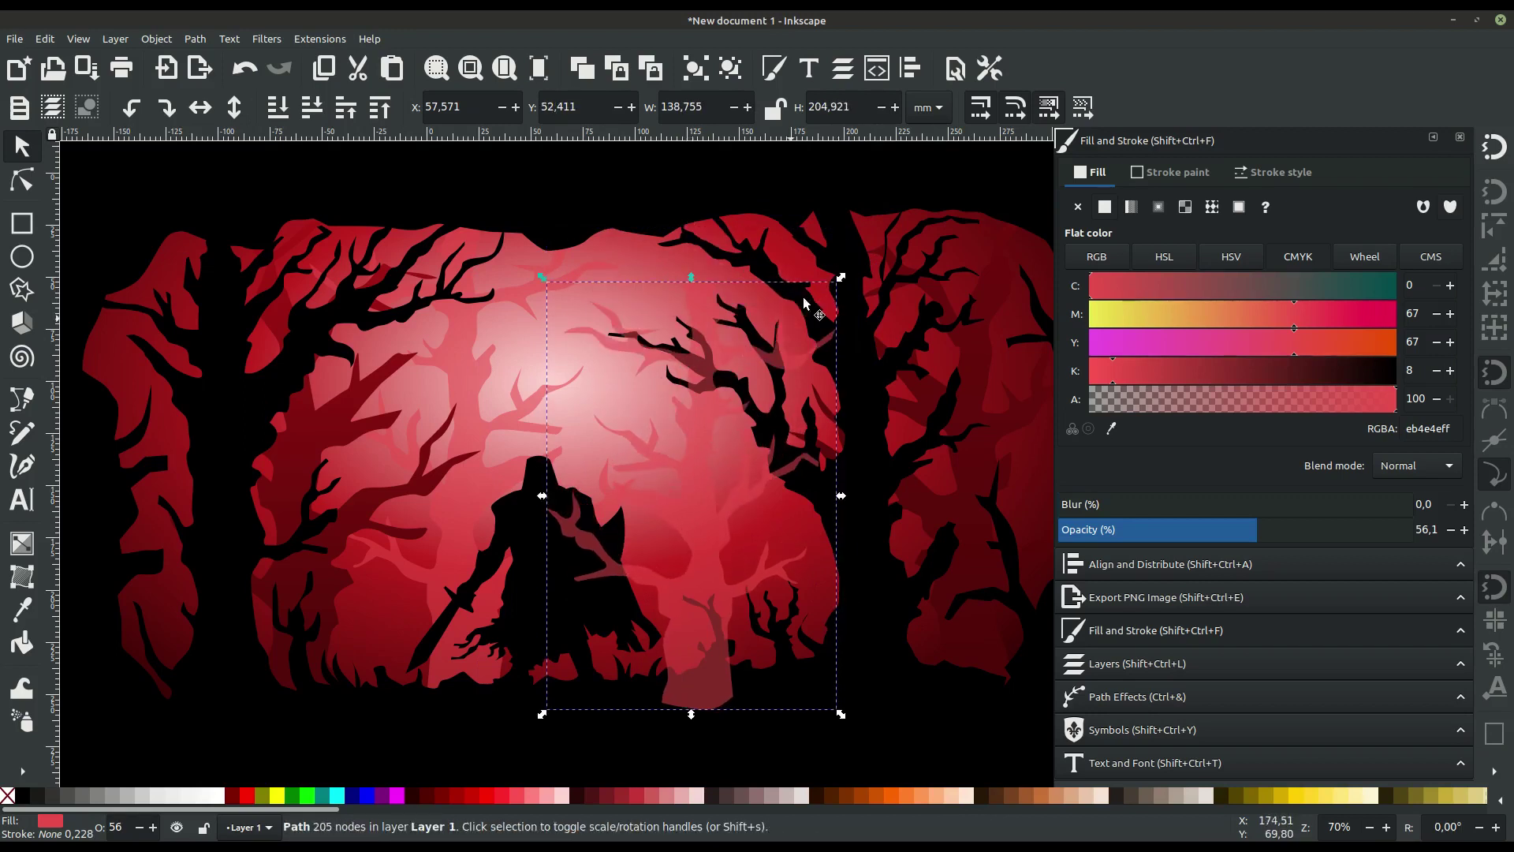
left_click(805, 312)
left_click(709, 514)
left_click_drag(691, 278, 692, 295)
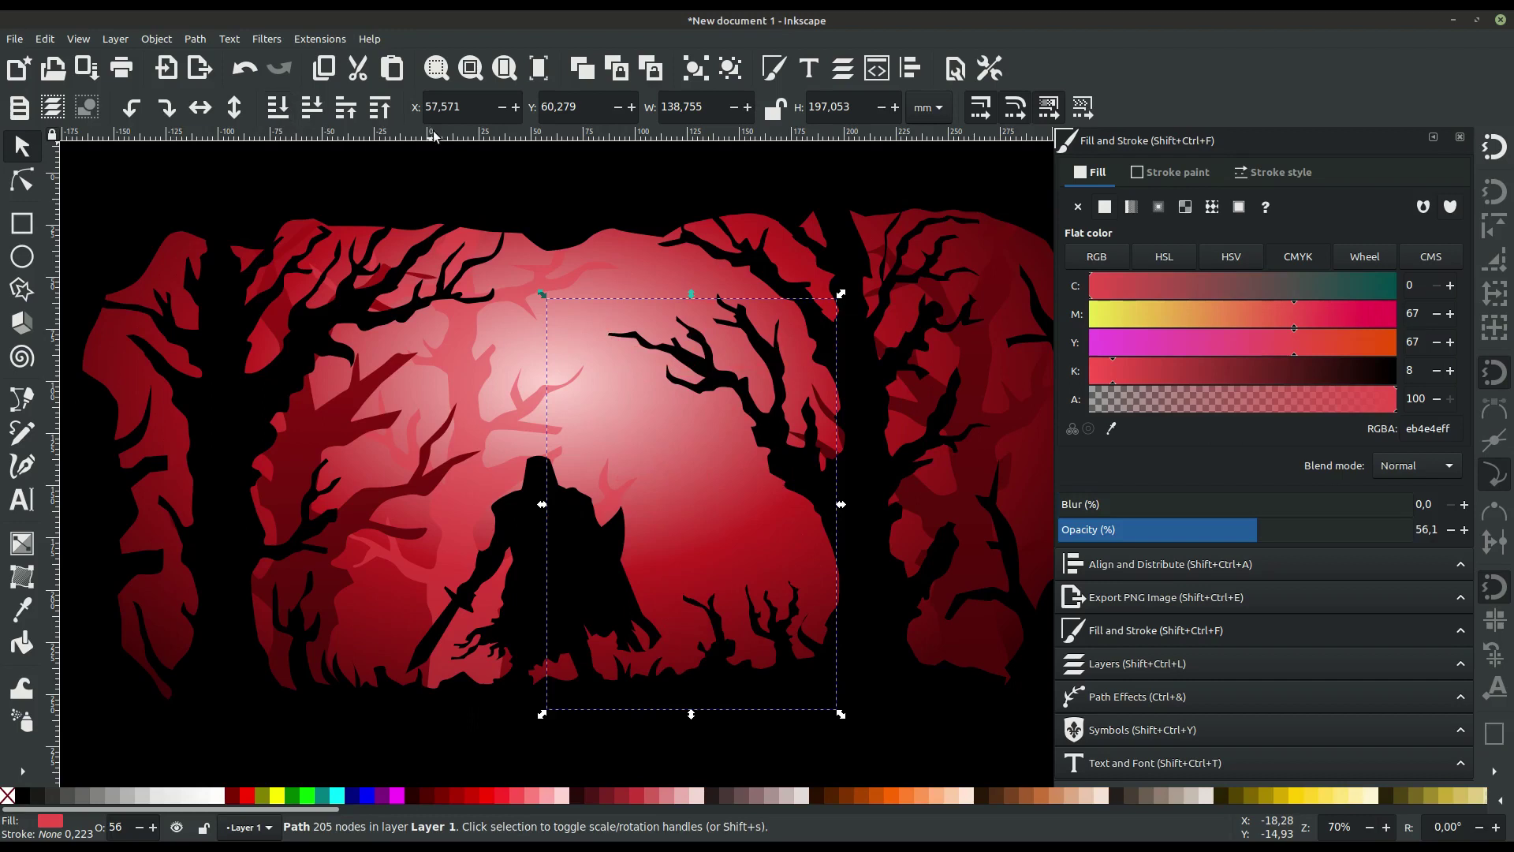
left_click_drag(704, 500, 725, 509)
- Darken the copy's fill to K 37 and stretch it taller
left_click(1137, 371)
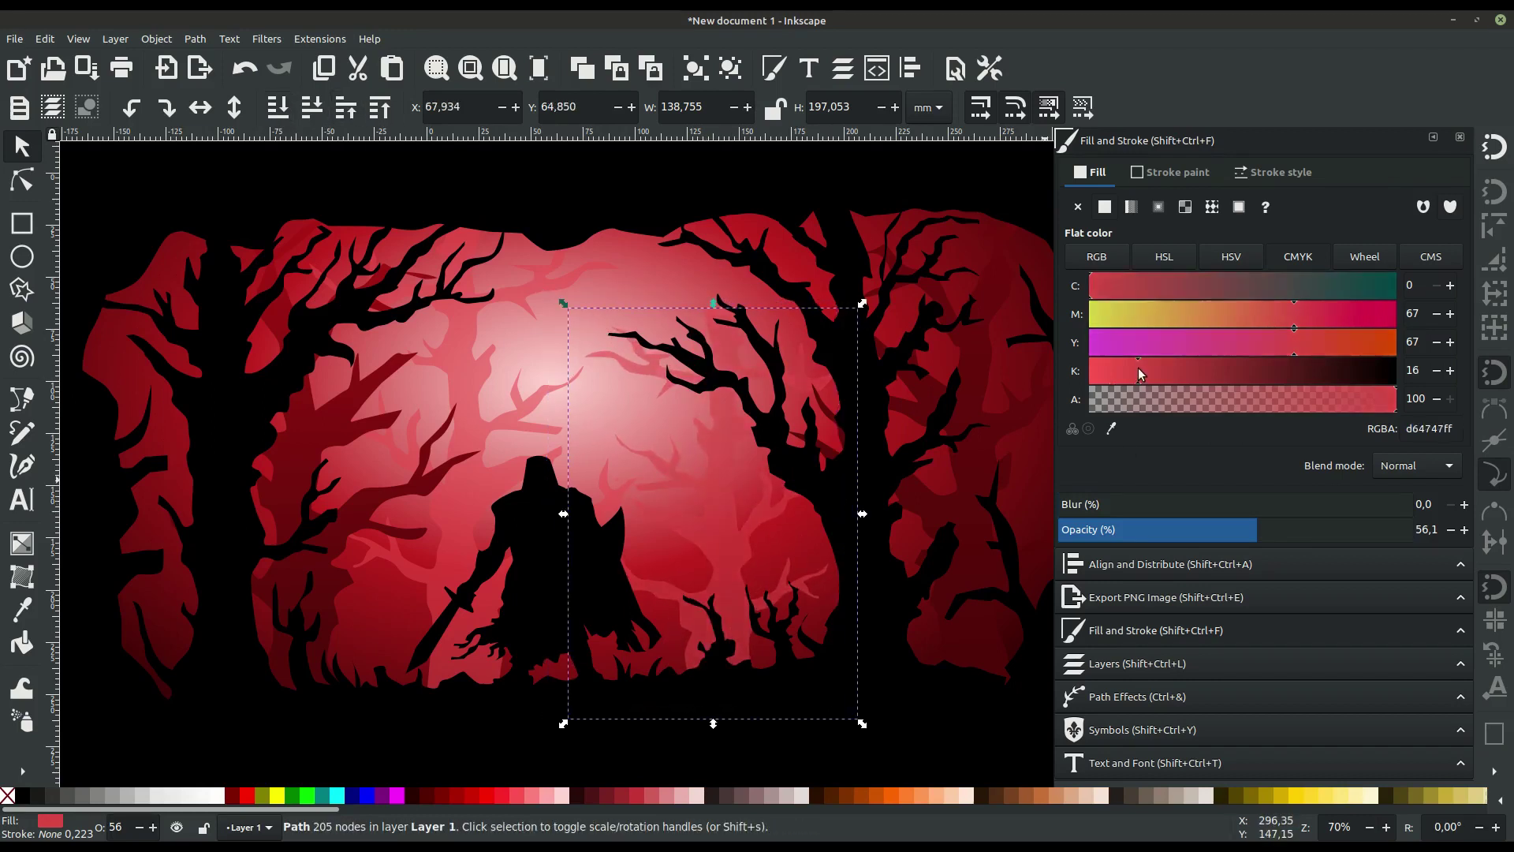
left_click_drag(1138, 368, 1205, 362)
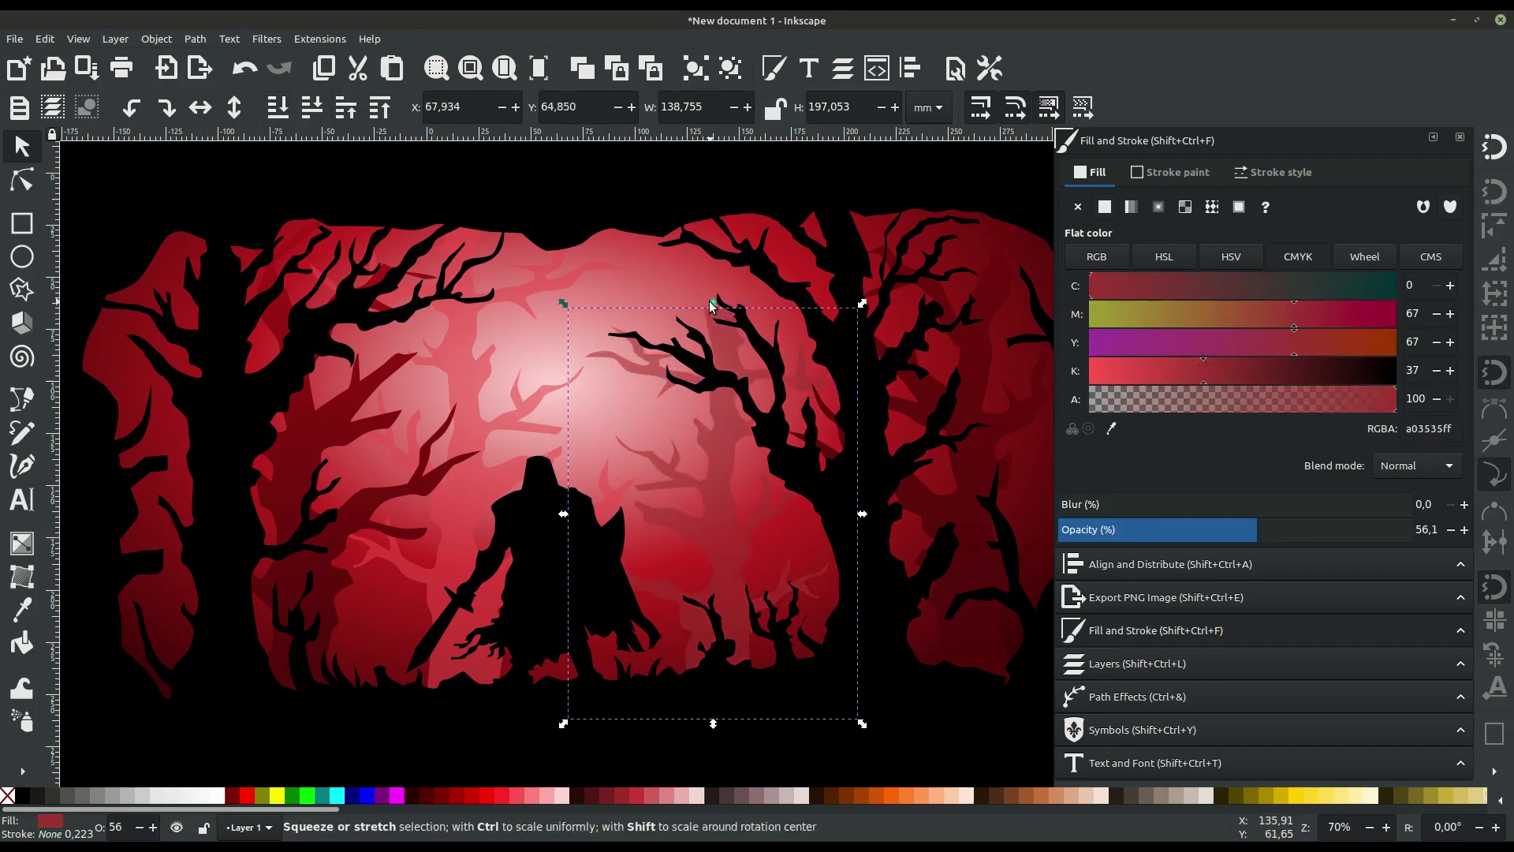
left_click_drag(713, 306, 712, 254)
left_click_drag(715, 501, 713, 509)
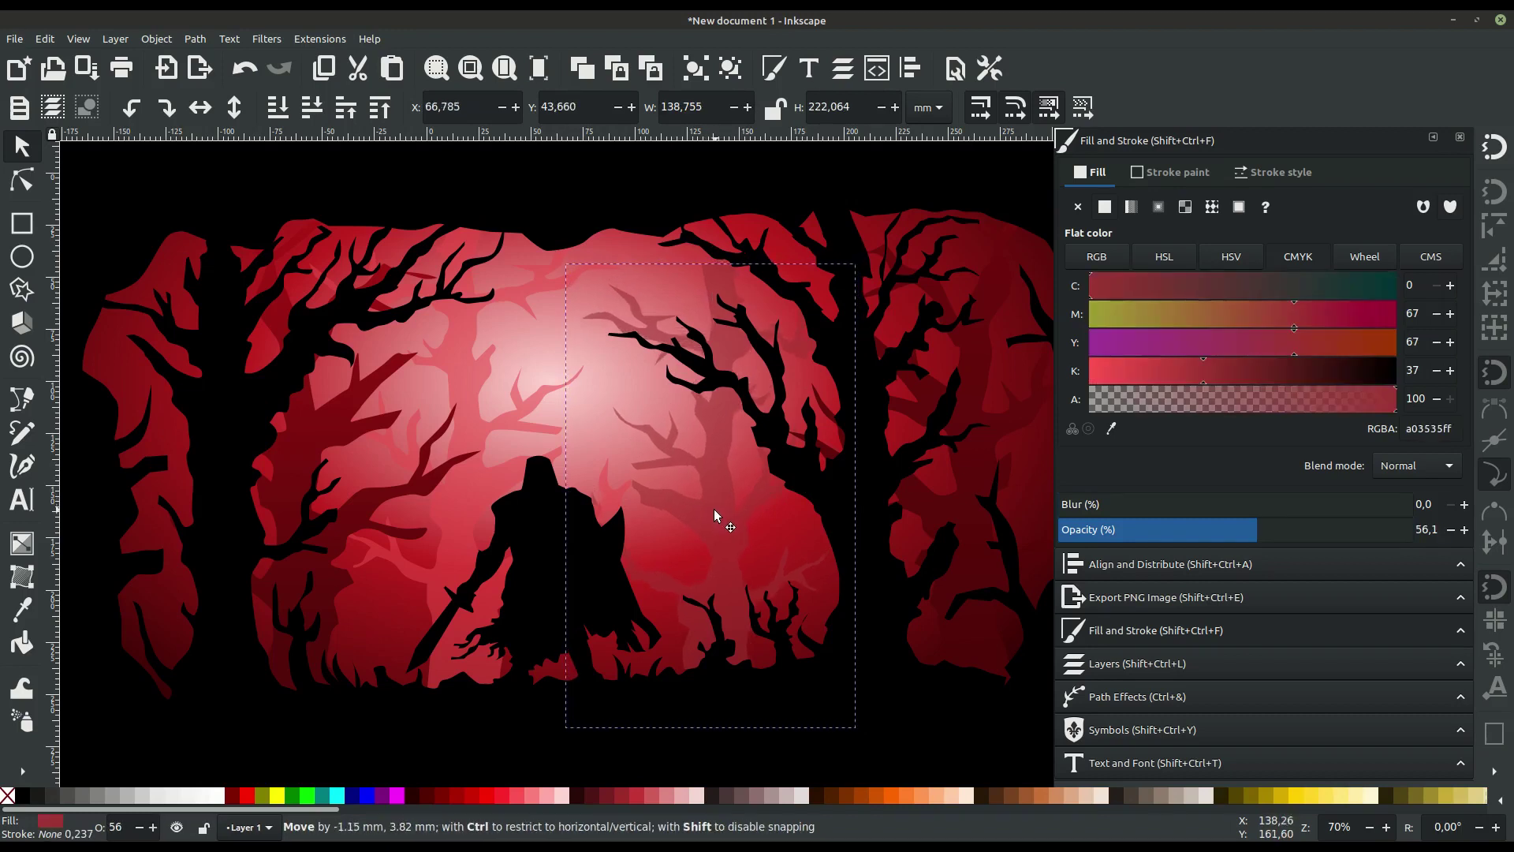
- Fade the left tree layer to about 46% opacity, then reselect the right copy
left_click_drag(333, 461, 325, 442)
left_click(419, 387)
left_click_drag(1238, 533, 1220, 533)
left_click(705, 521)
left_click(21, 543)
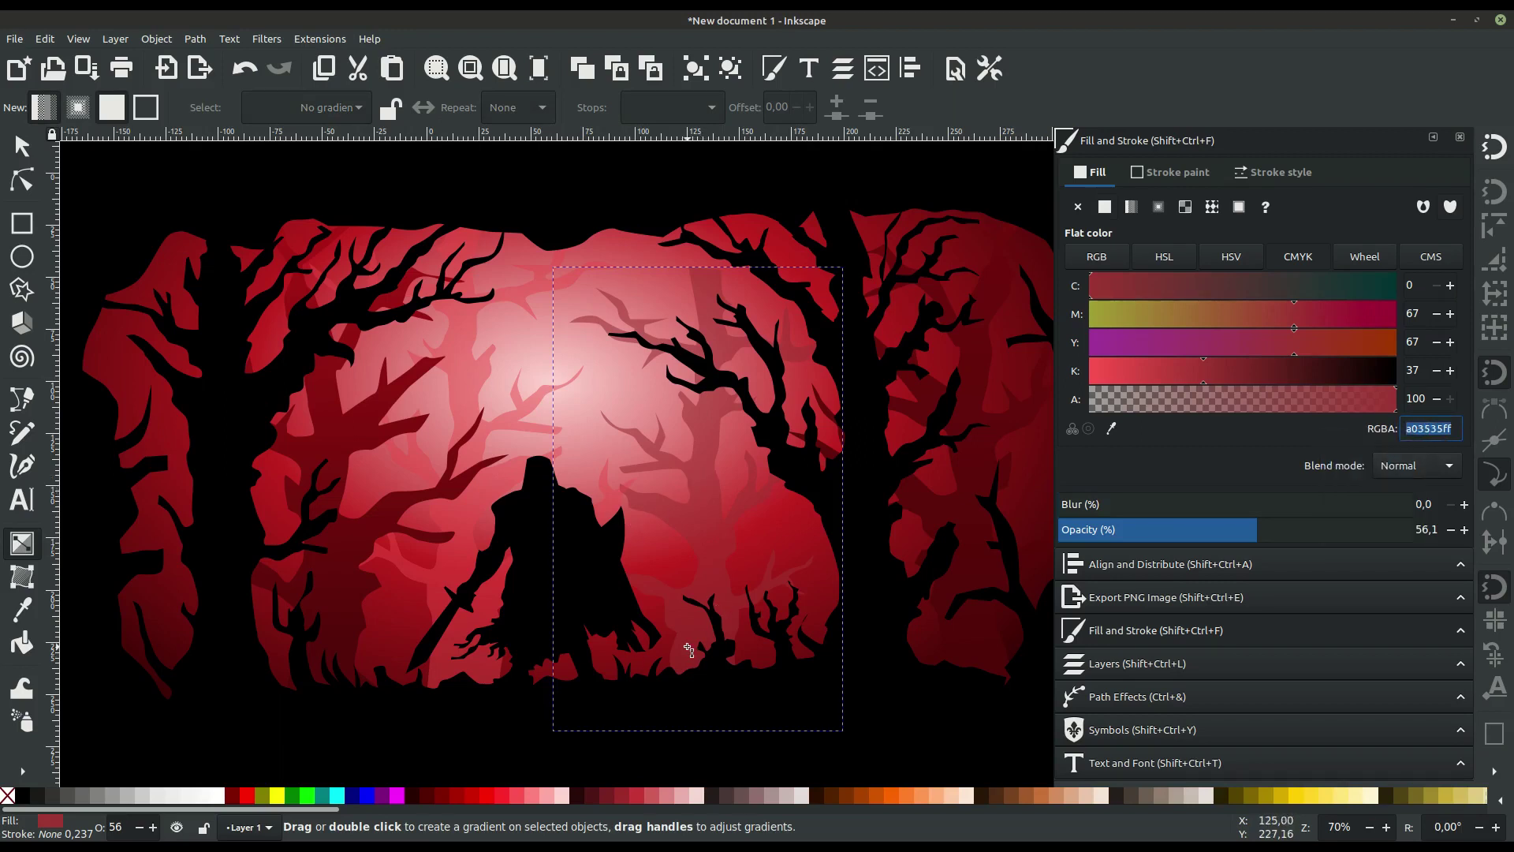
- Give the right tree copy a vertical gradient from its pasted colour, darkening the bottom stop, and adjust opacity
left_click_drag(688, 649, 703, 191)
right_click(1411, 428)
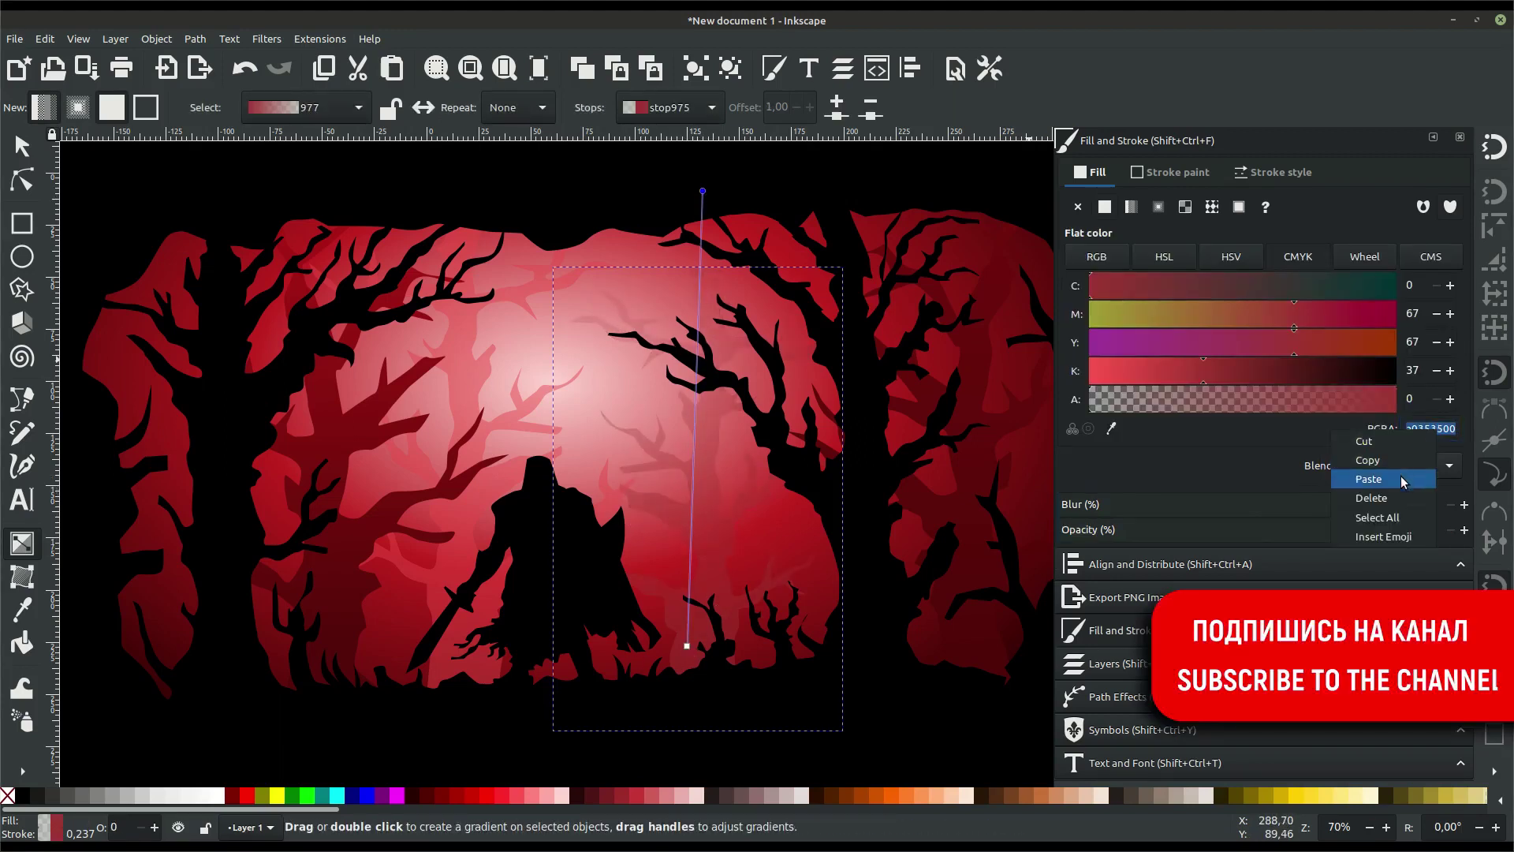
left_click(1369, 479)
left_click(687, 646)
left_click_drag(1230, 371, 1303, 365)
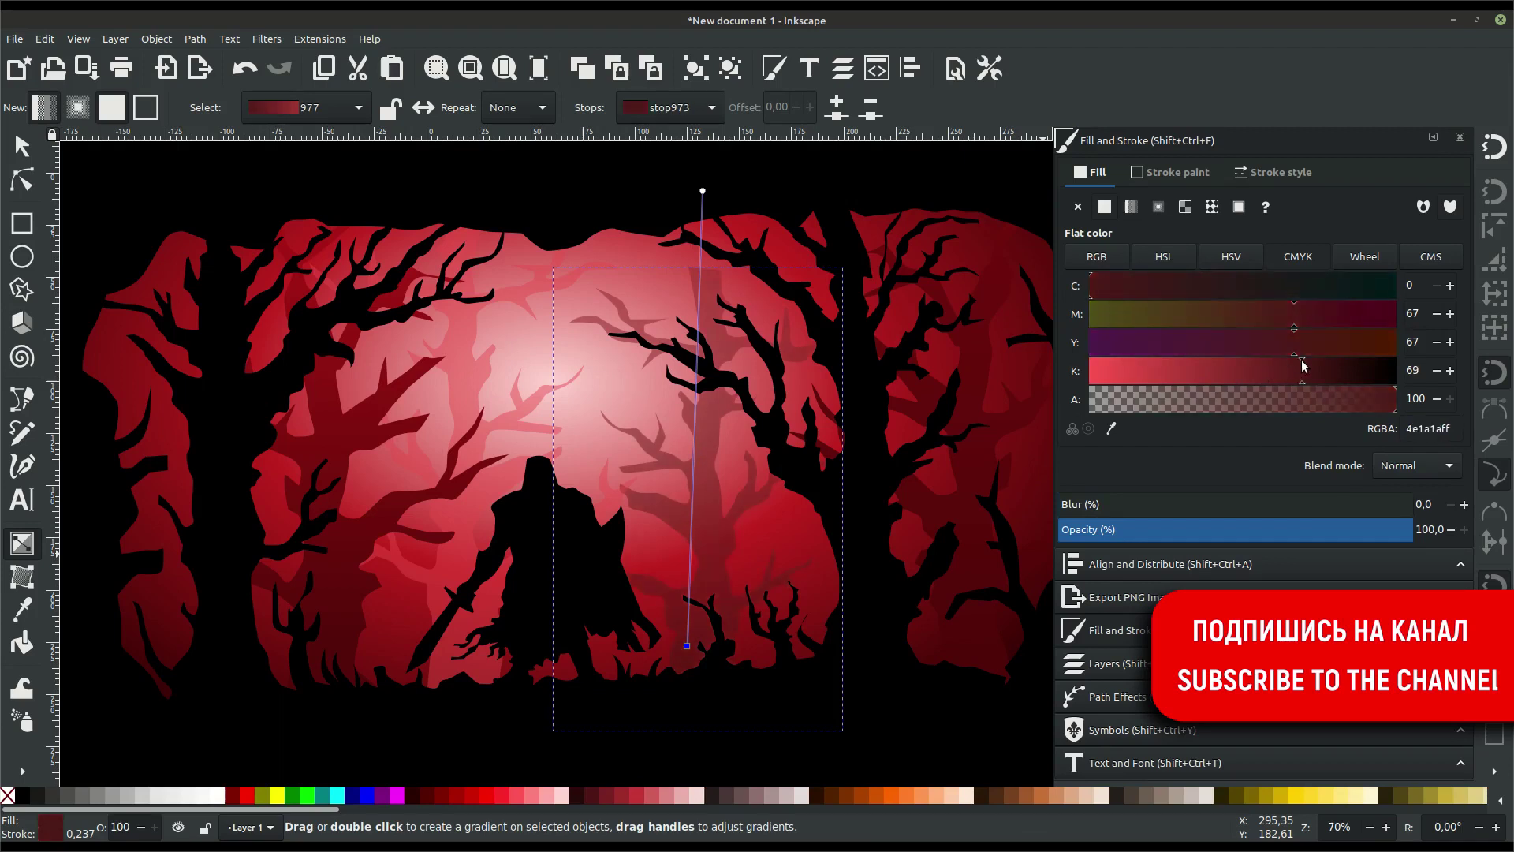
left_click(24, 150)
left_click_drag(1404, 517, 1207, 527)
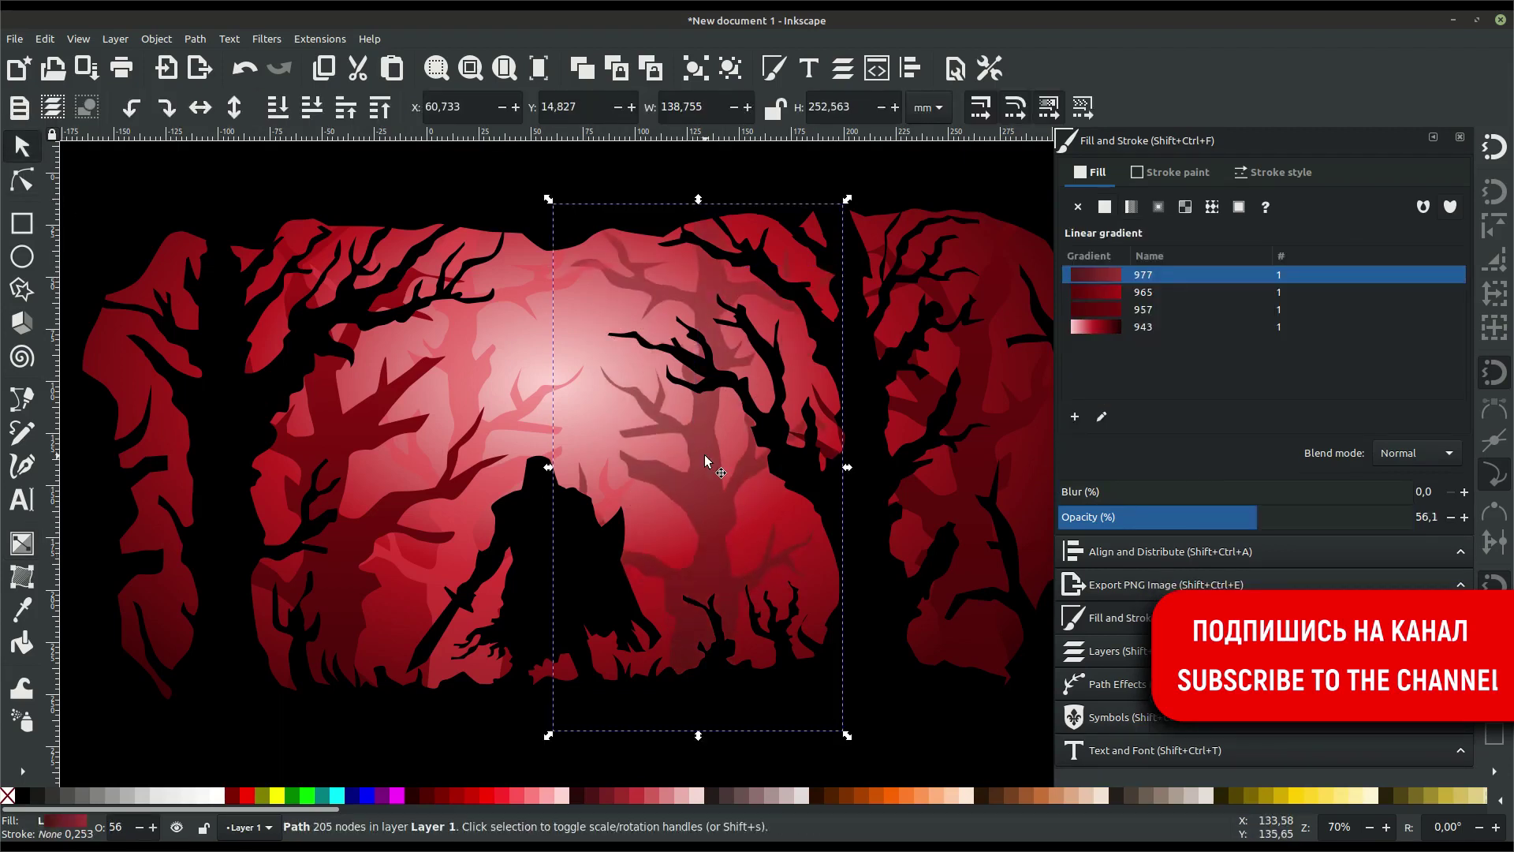
- Darken the bottom gradient stops of the right and left side tree layers
left_click(906, 443)
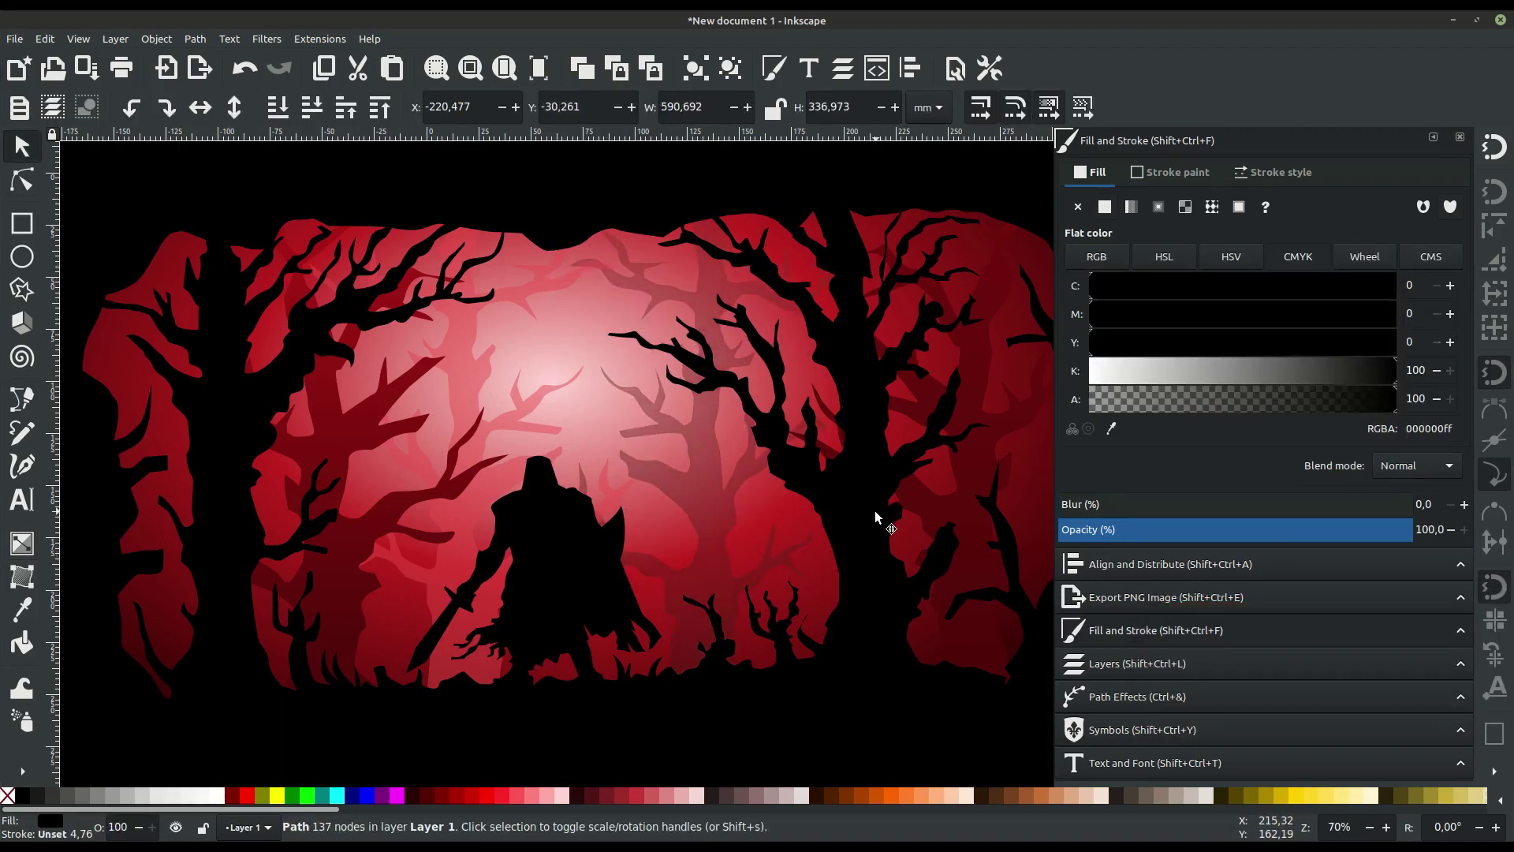
left_click(712, 509)
left_click(982, 456)
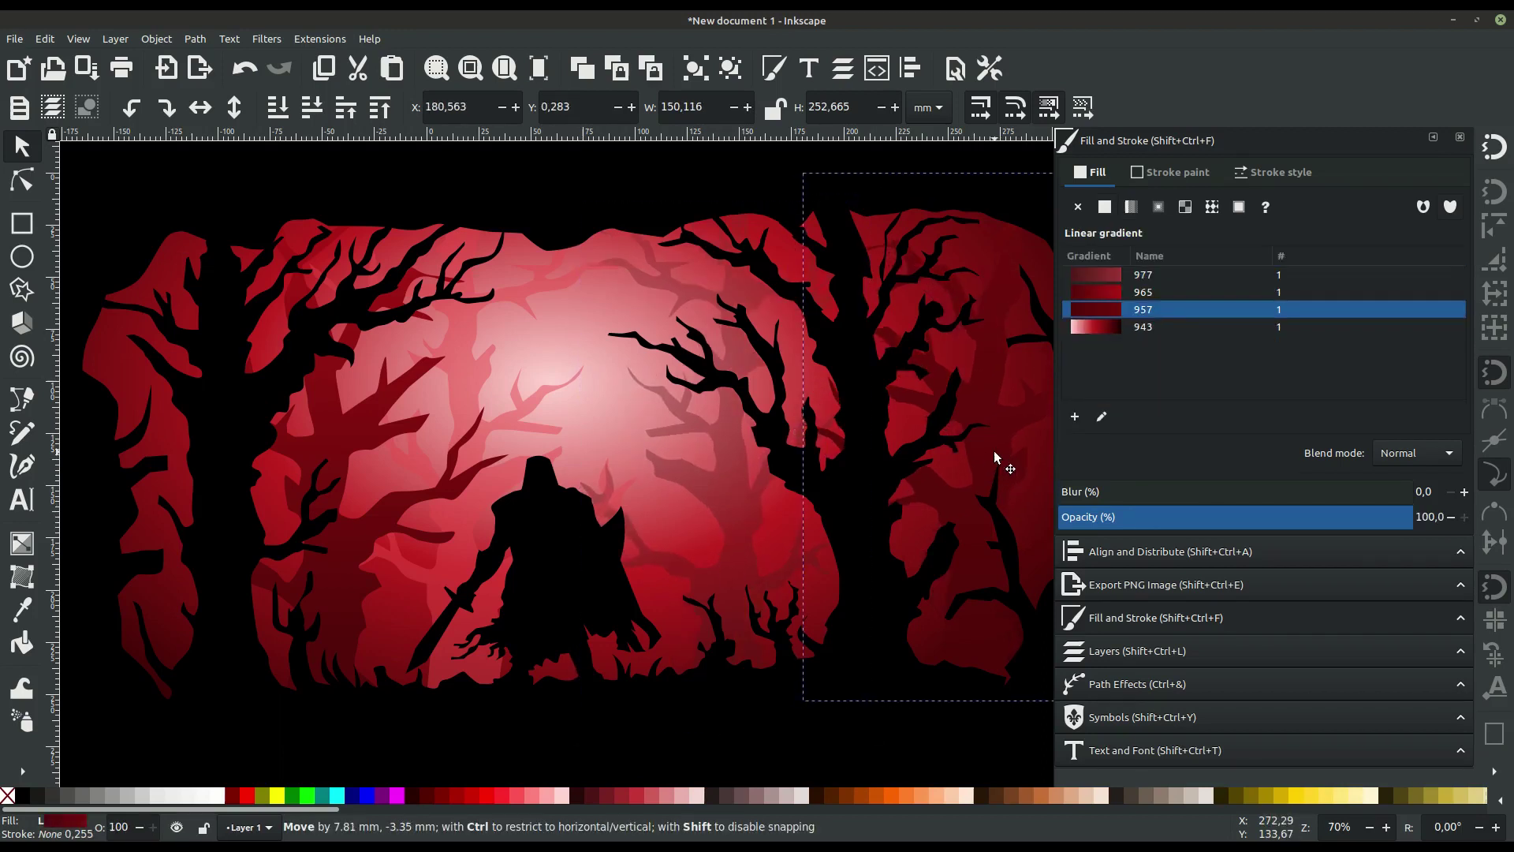
left_click(22, 543)
left_click(999, 652)
left_click(1328, 373)
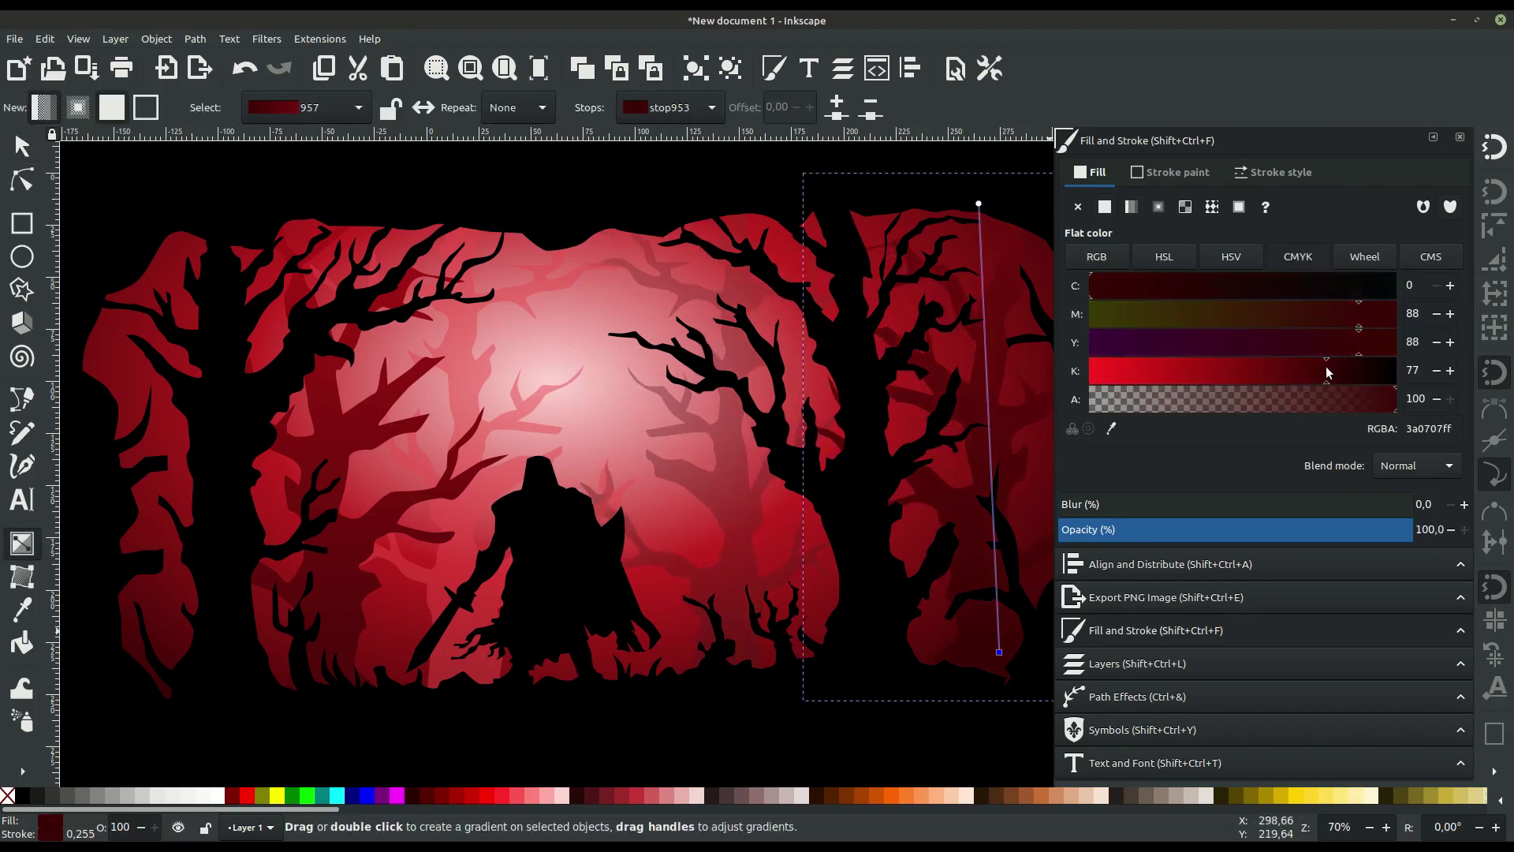
left_click(346, 612)
left_click(335, 641)
left_click(1325, 373)
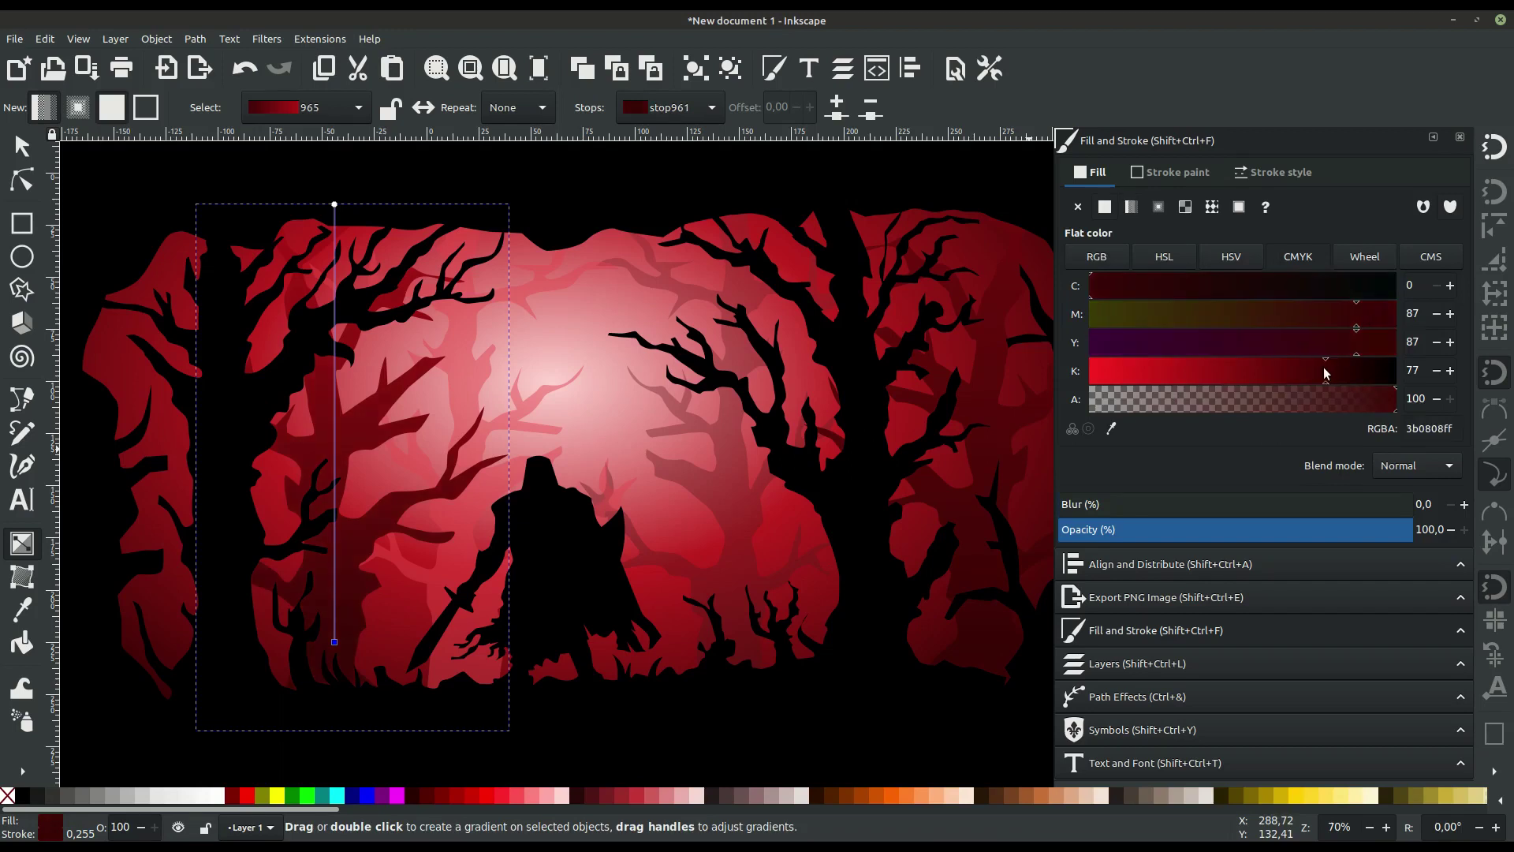
- Reselect the faded left tree layer and the large black foreground silhouette
left_click(22, 146)
left_click(323, 437)
left_click(442, 387)
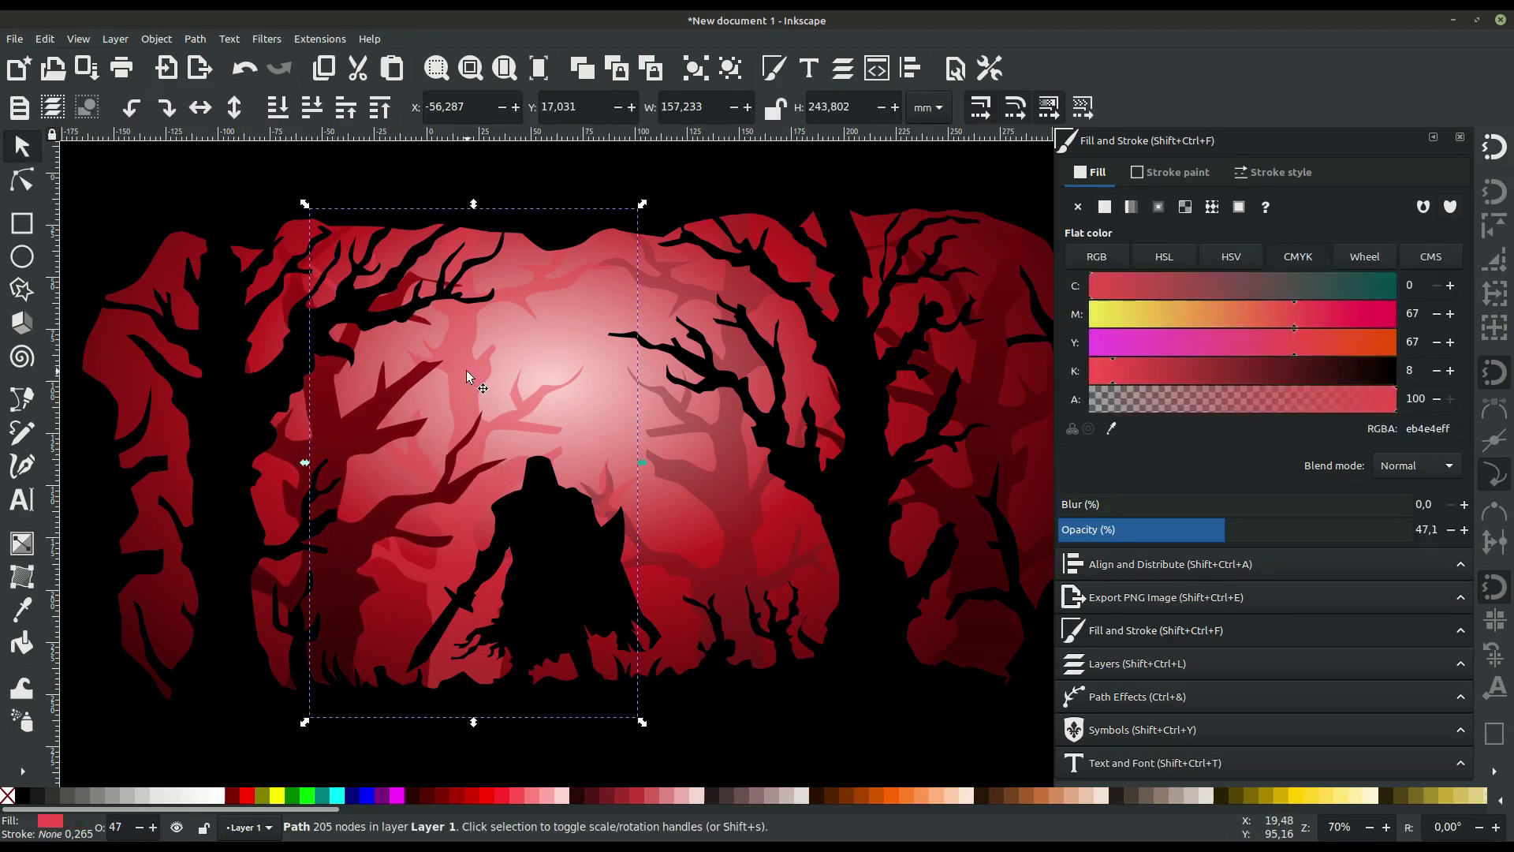
left_click_drag(486, 397, 489, 399)
- Select the foreground silhouette, zoom out to the whole page, and clear the selection
left_click(555, 538)
key("n")
key("s")
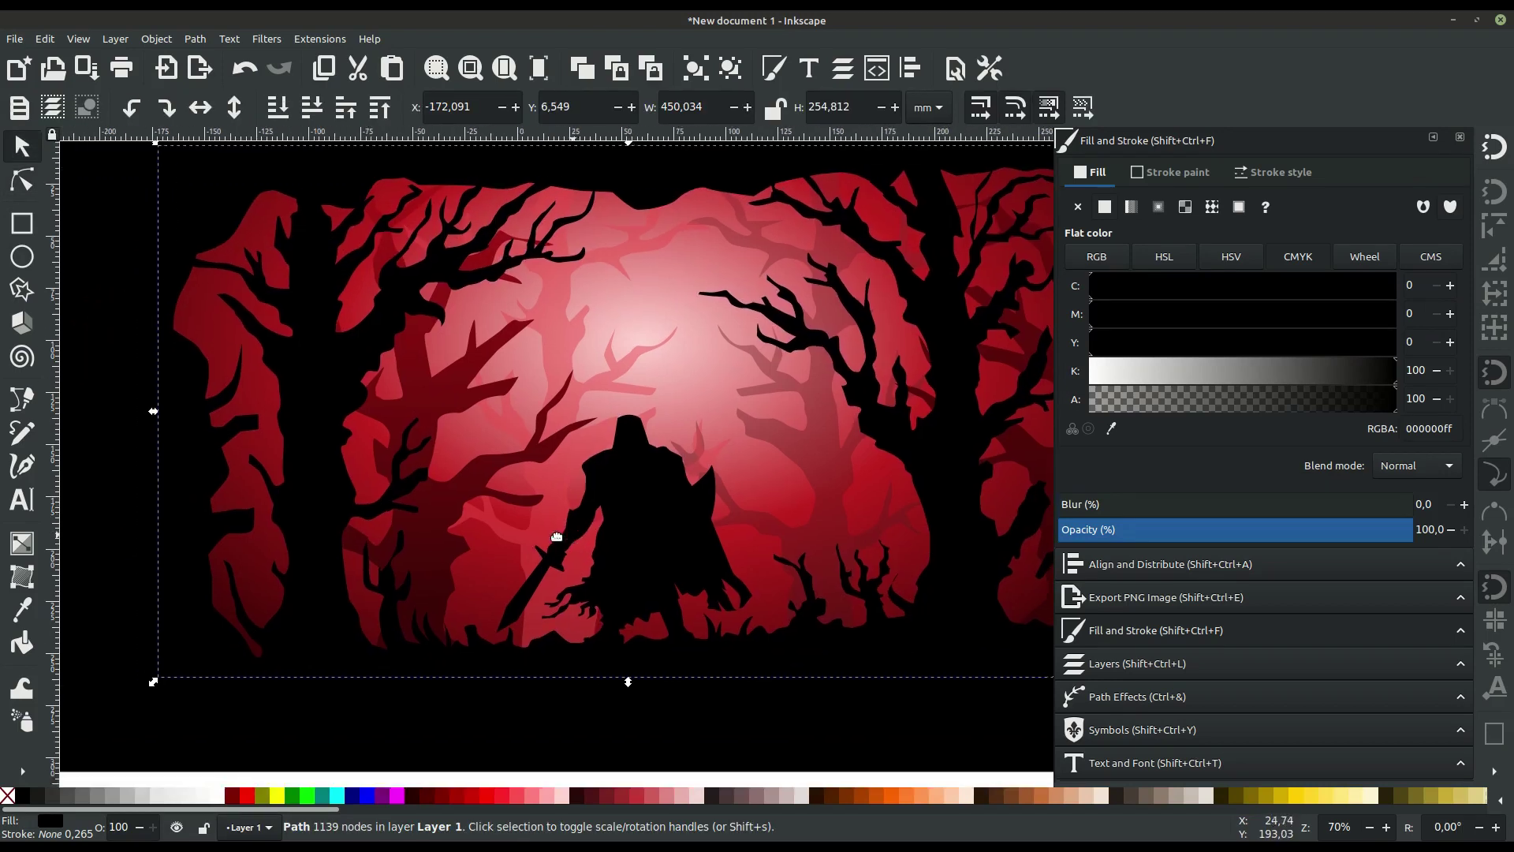
key("minus")
key("Escape")
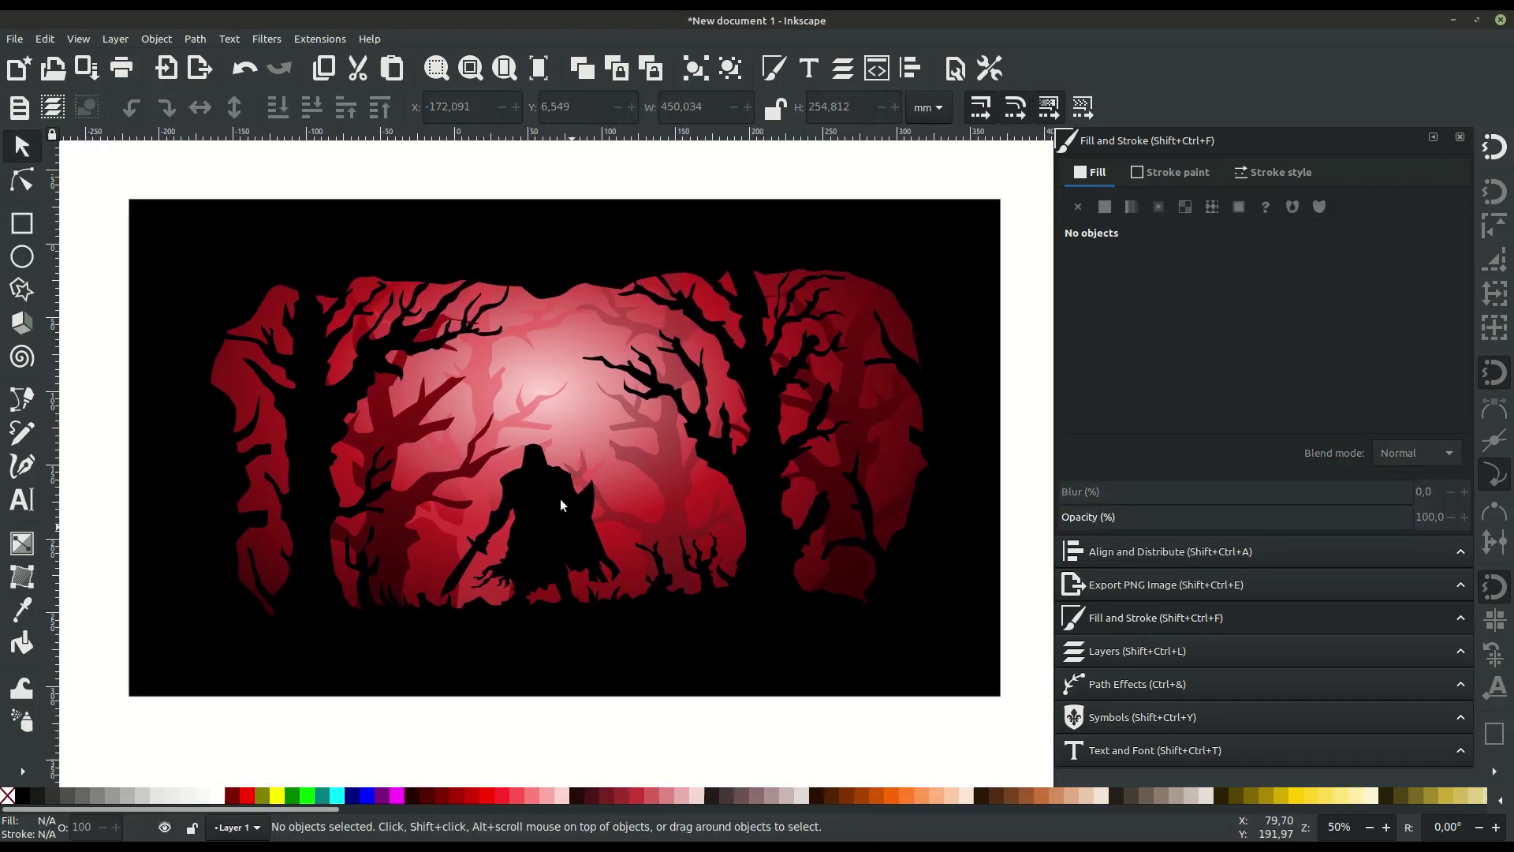
- Recolour the background rectangle and tree silhouette with the #2B0000 dark red swatch
left_click(577, 229)
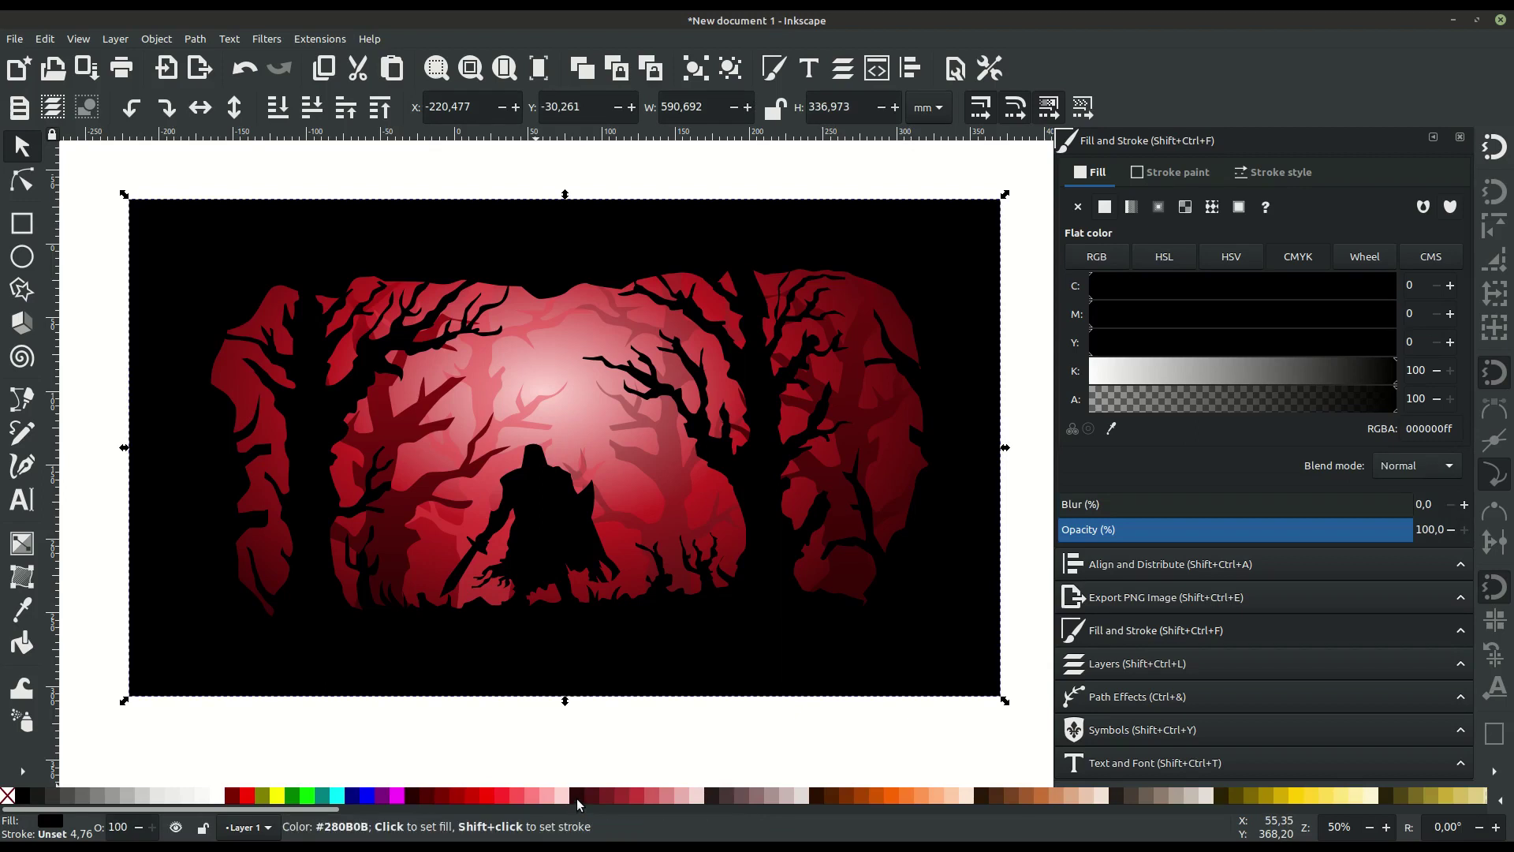
left_click(411, 796)
left_click(500, 615)
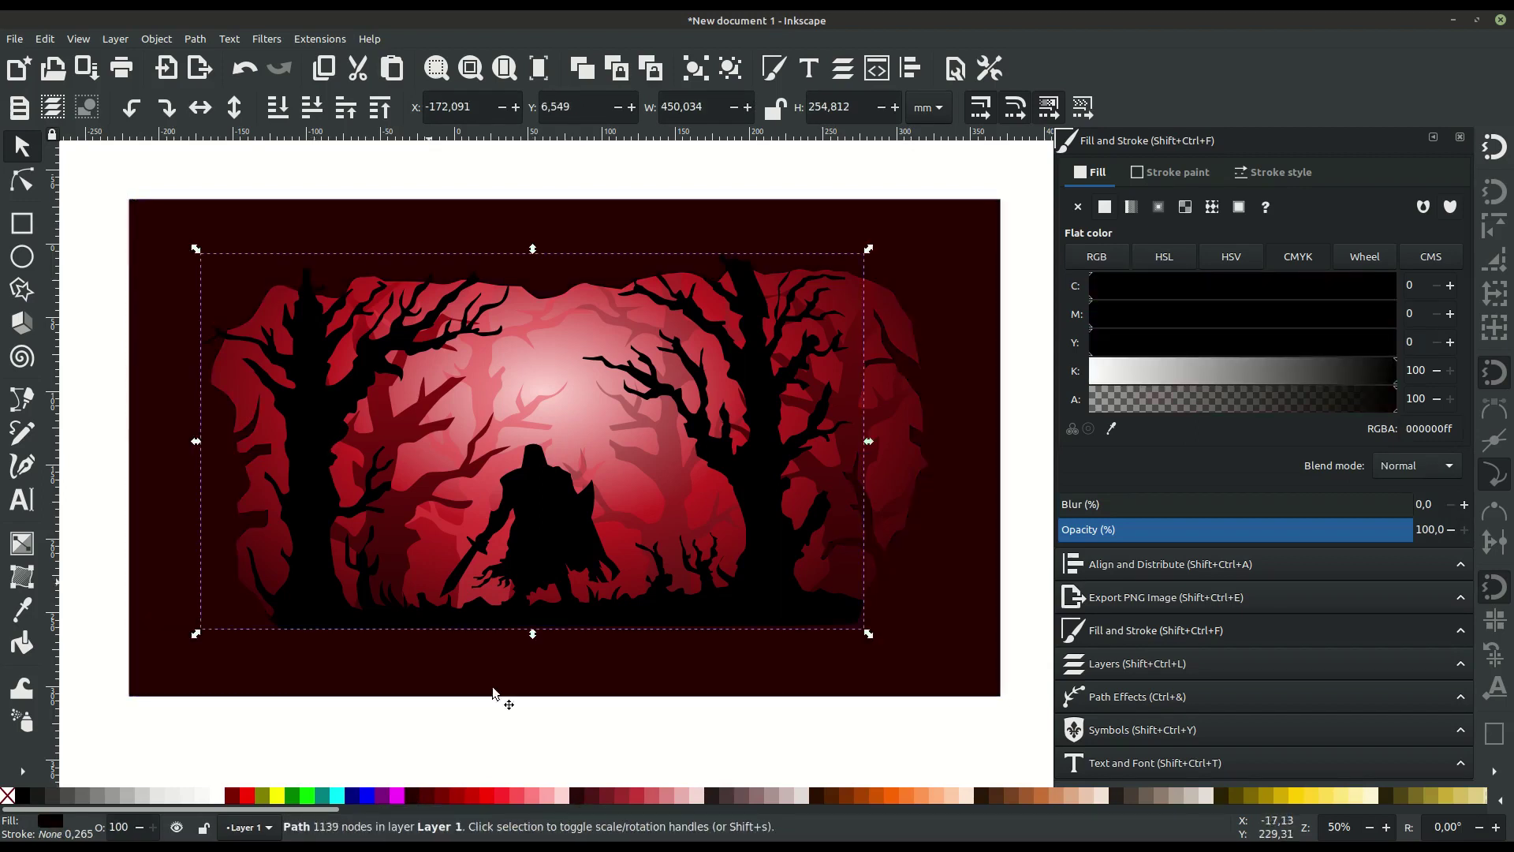
left_click(413, 793)
key("Escape")
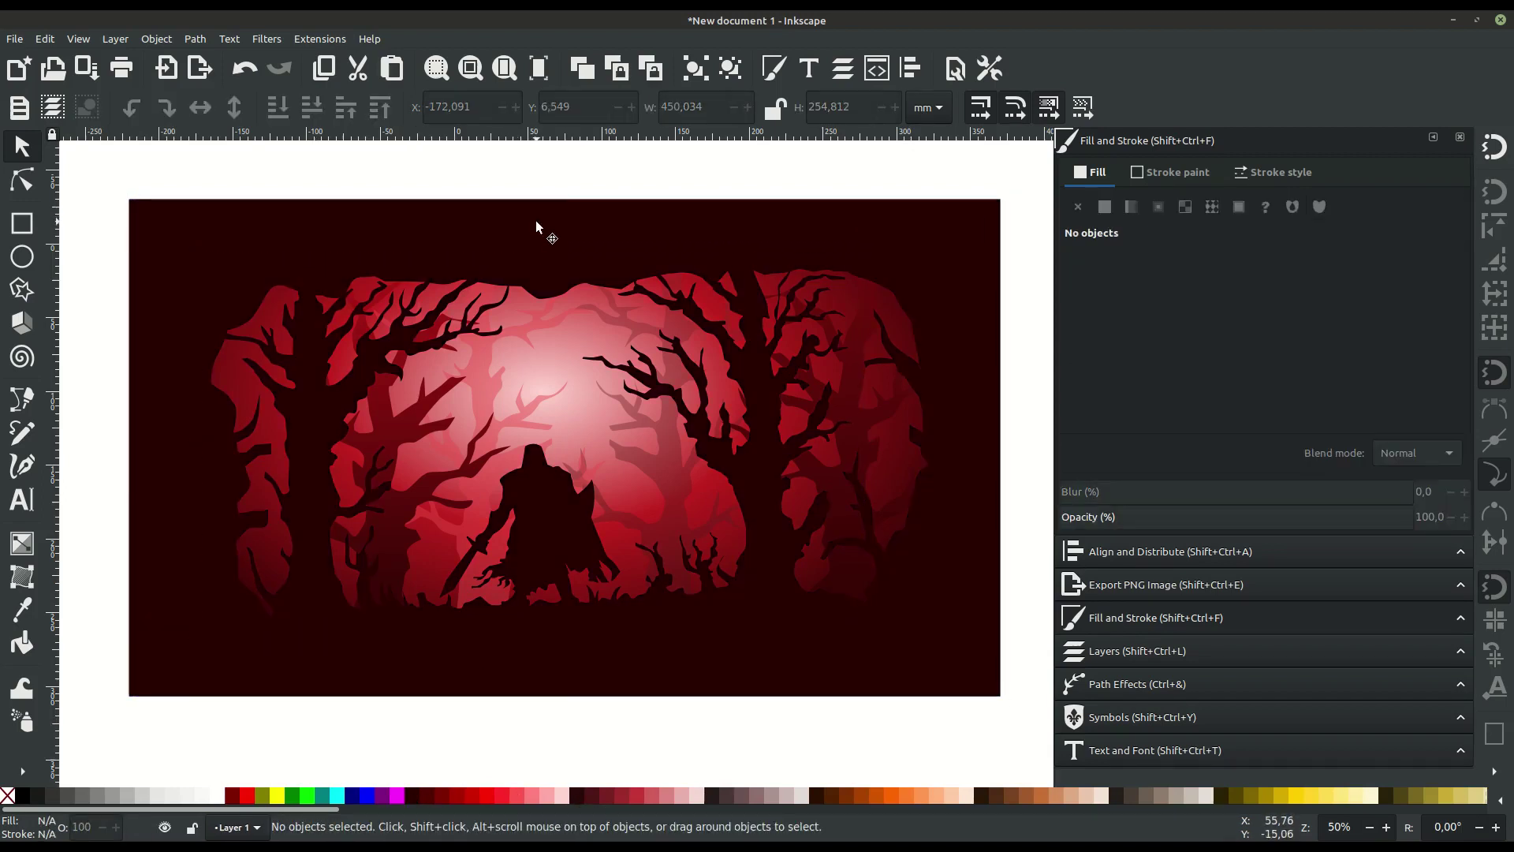
key("ctrl+a")
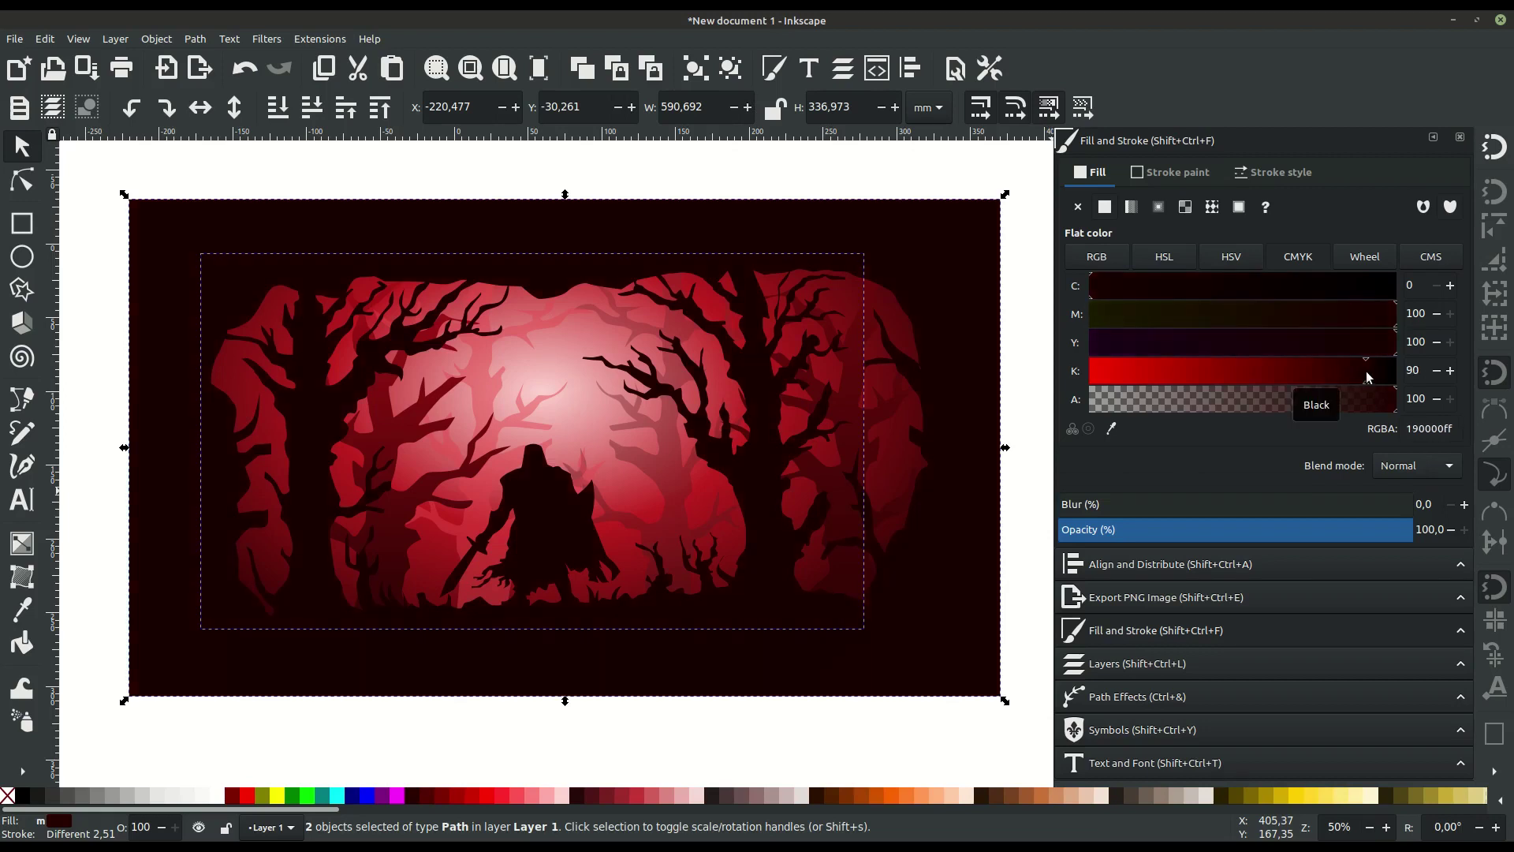
left_click(642, 747)
left_click(524, 229)
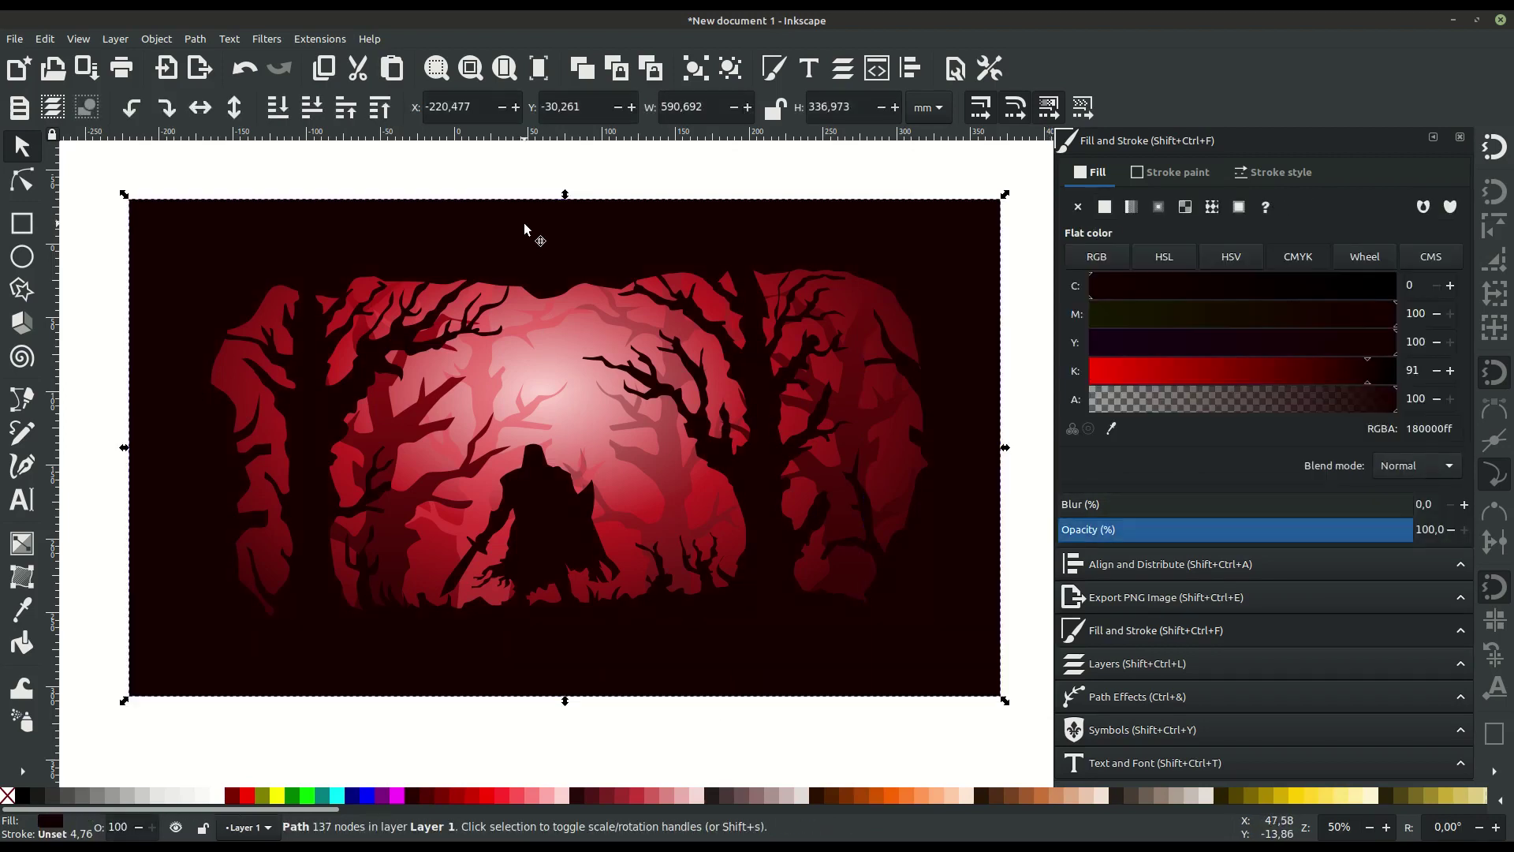
- Try a radial gradient on the background with an opaque black outer stop and lighter centre
left_click(22, 544)
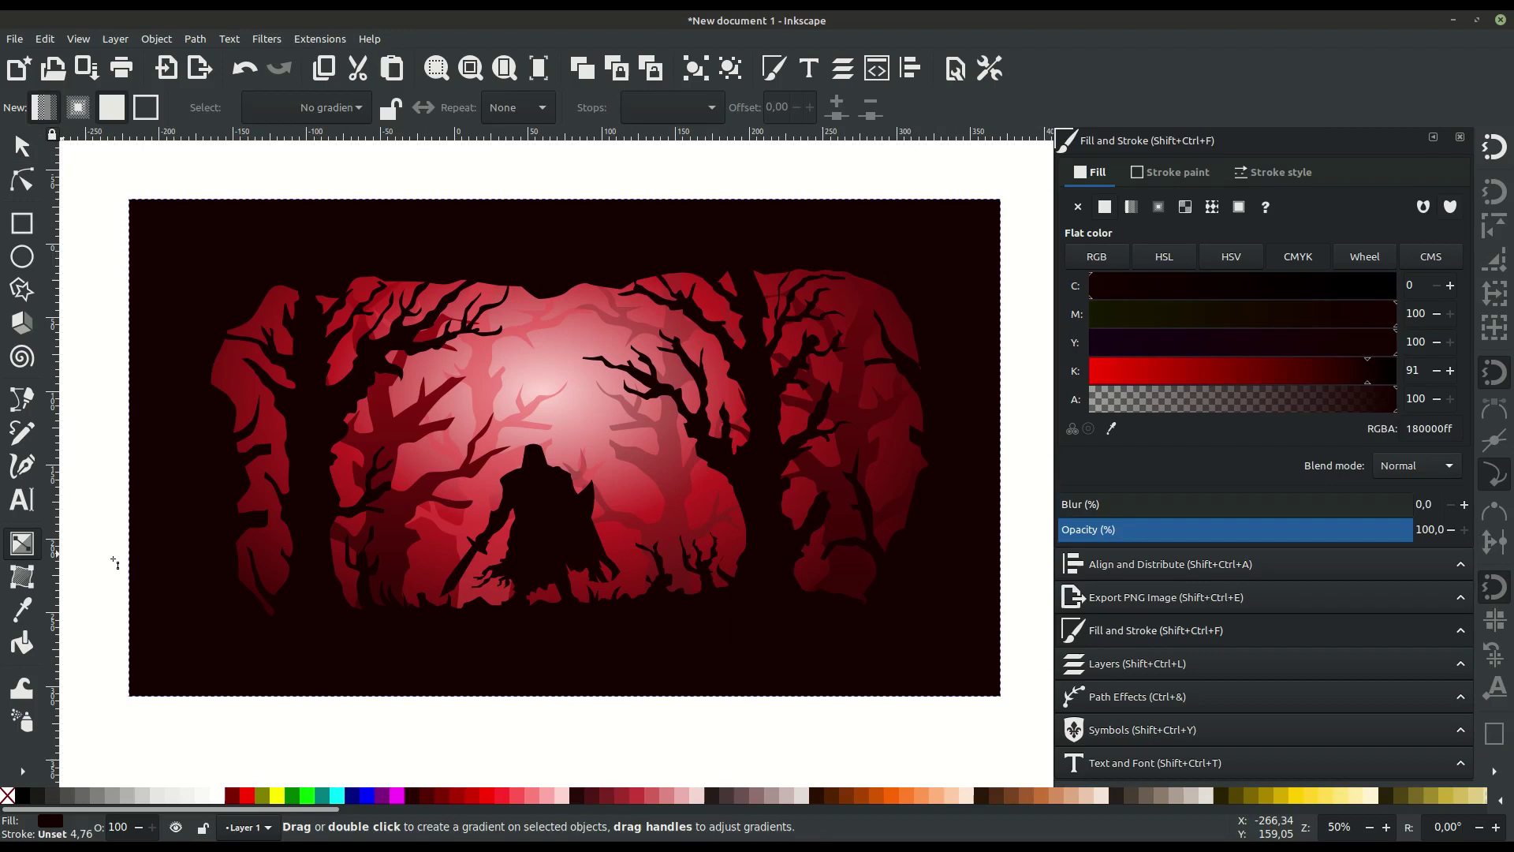
left_click(1161, 208)
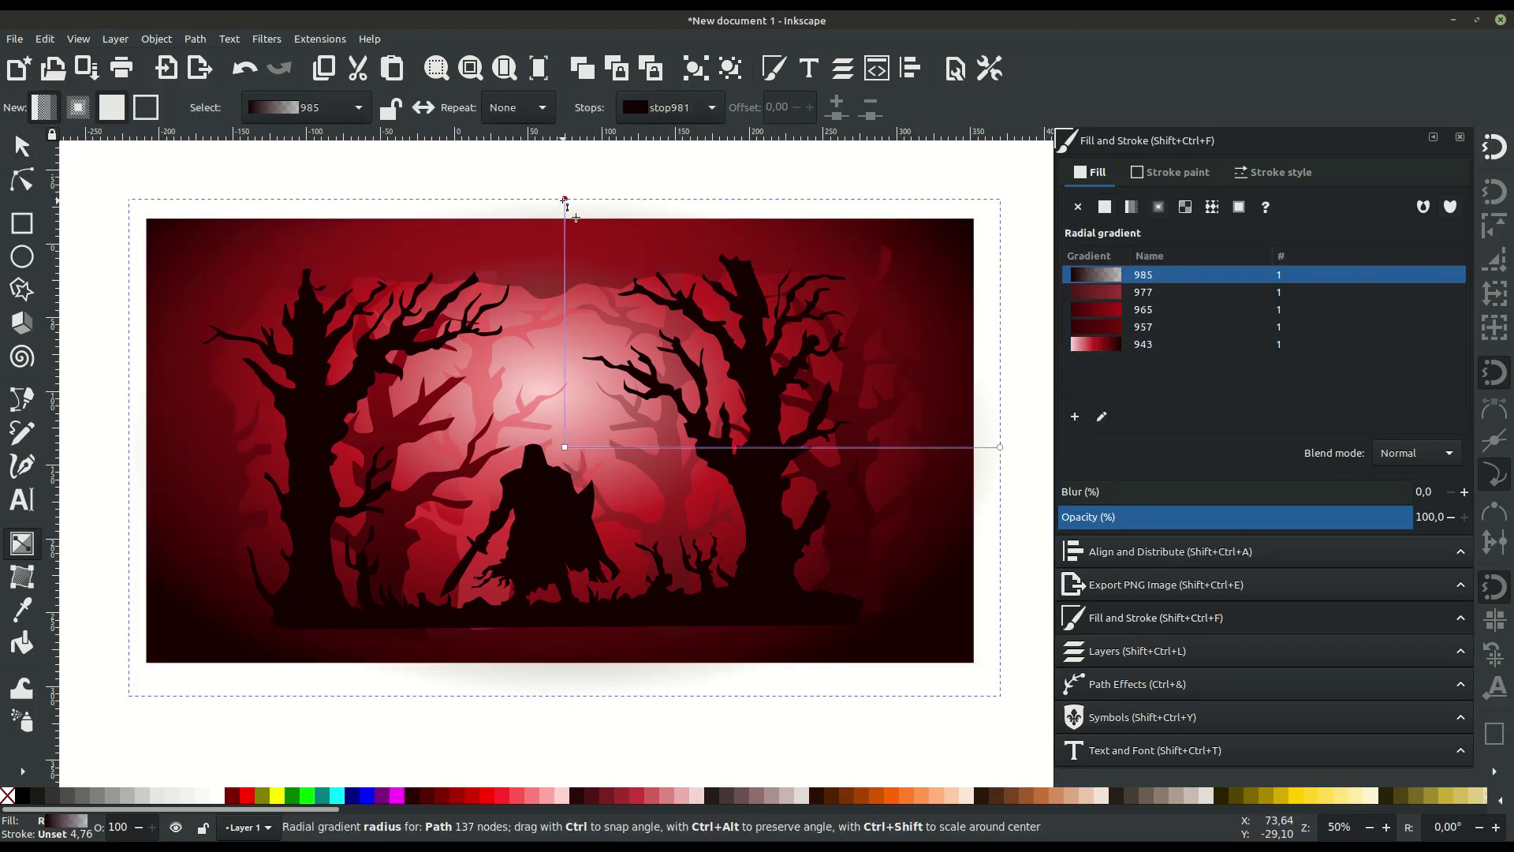
left_click(565, 200)
left_click(564, 447)
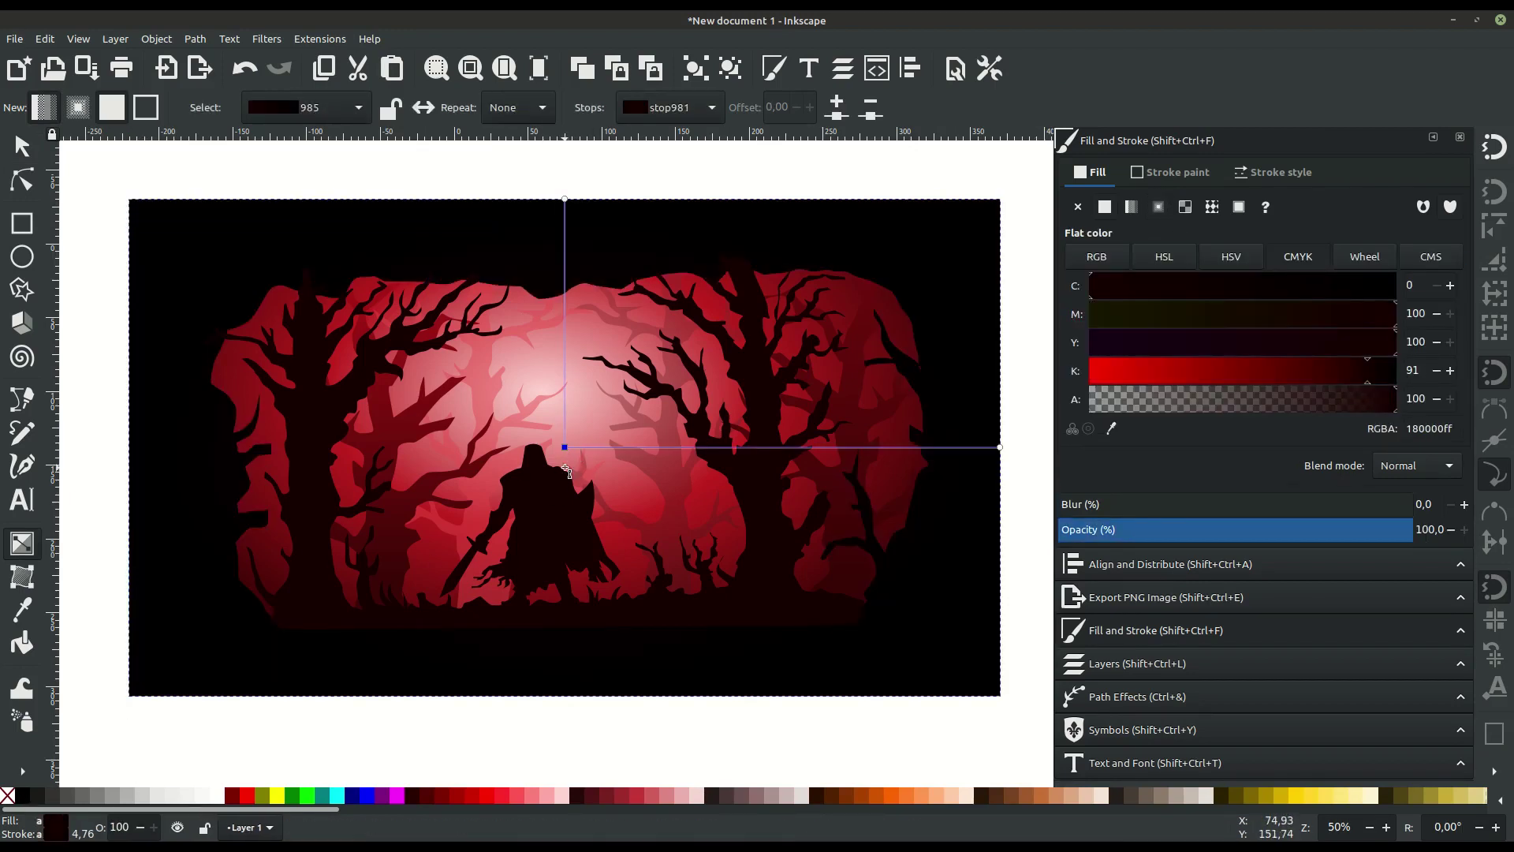
left_click(429, 796)
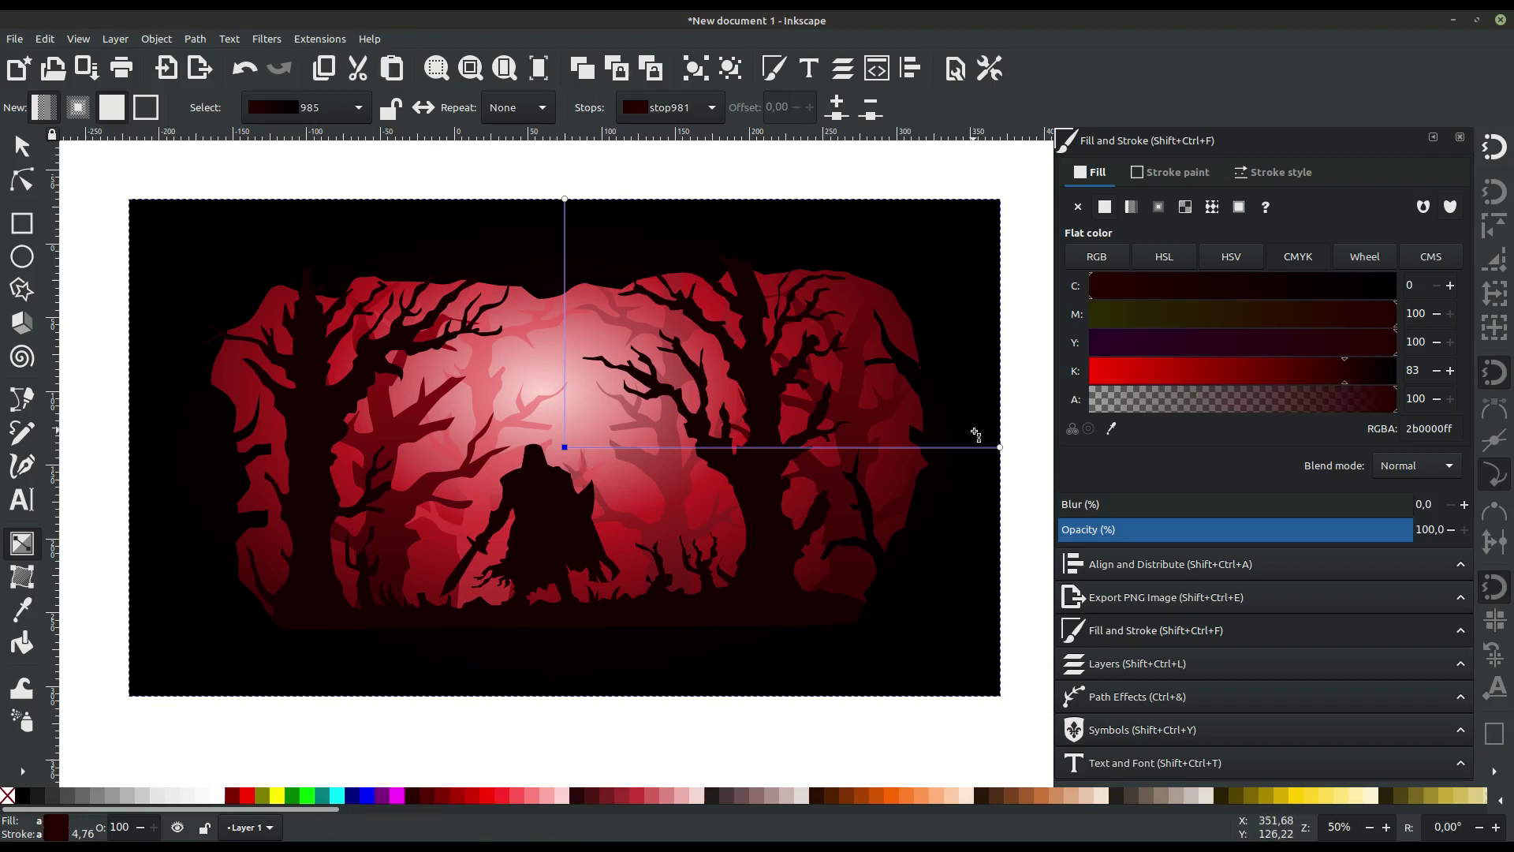
left_click_drag(999, 447, 903, 452)
left_click(879, 446)
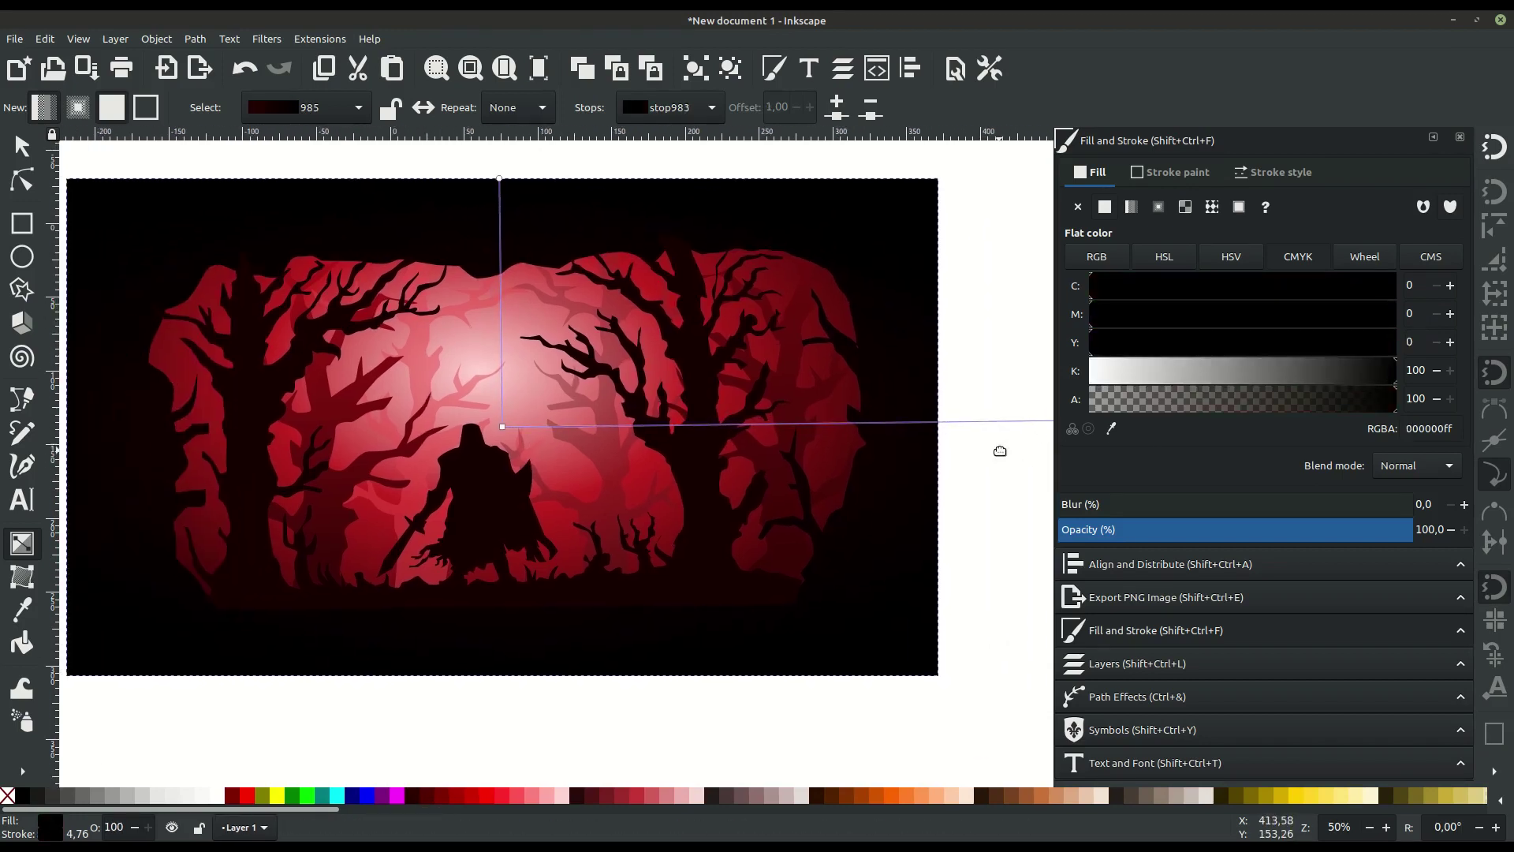
- Undo the gradient edits and union the two dark frame pieces into one shape
key("ctrl+z")
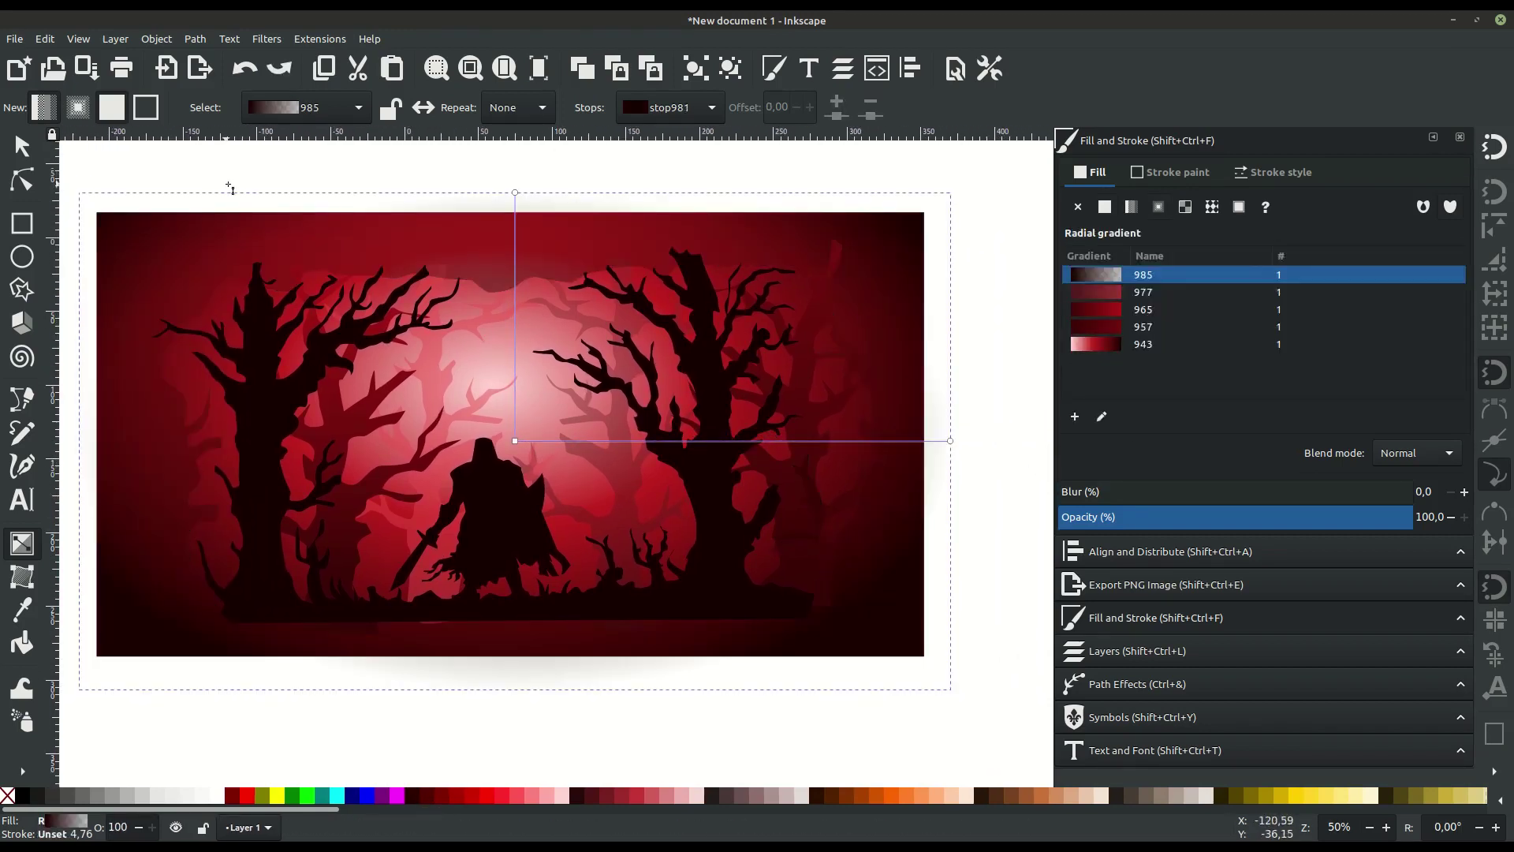
key("ctrl+z")
key("s")
left_click(282, 188)
left_click(210, 218)
left_click(495, 493, "shift")
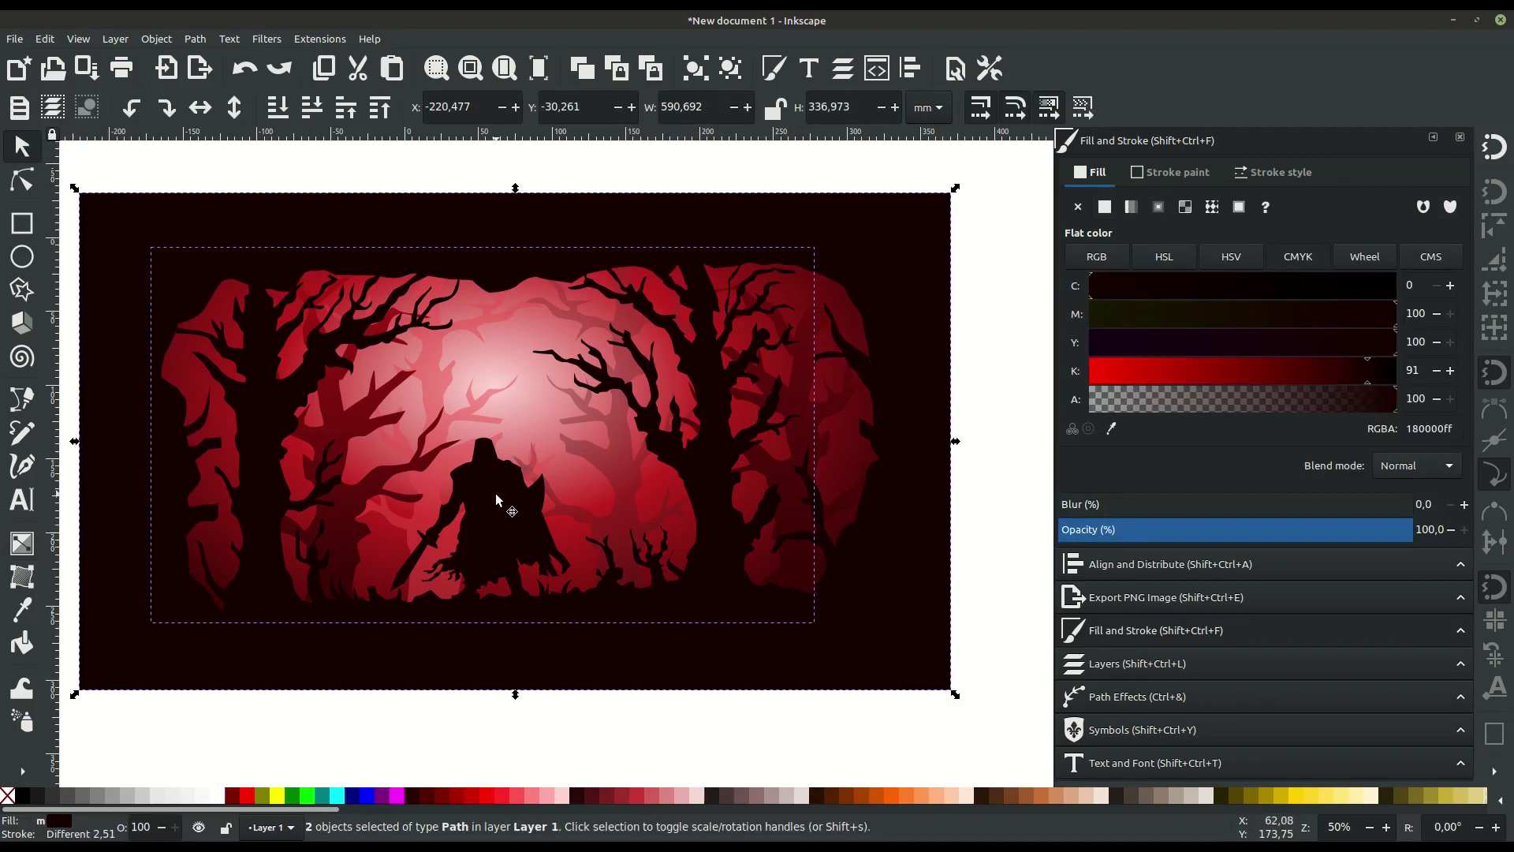
left_click(195, 39)
left_click(217, 119)
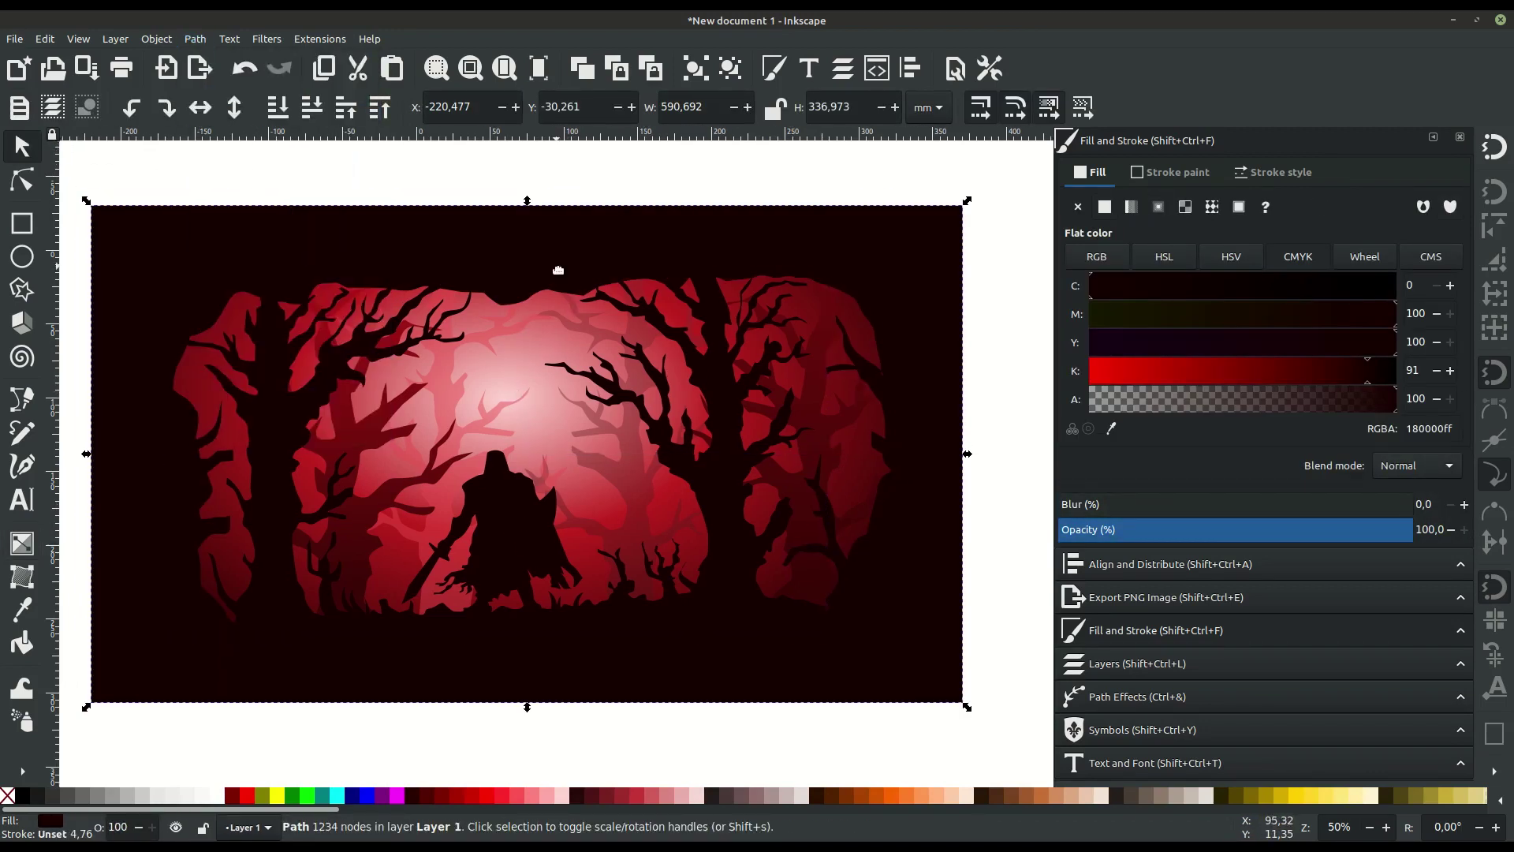
- Give the merged frame a radial gradient with a dark 2b0000ff mid stop at offset 0.38
left_click_drag(558, 270, 584, 286)
left_click(1158, 206)
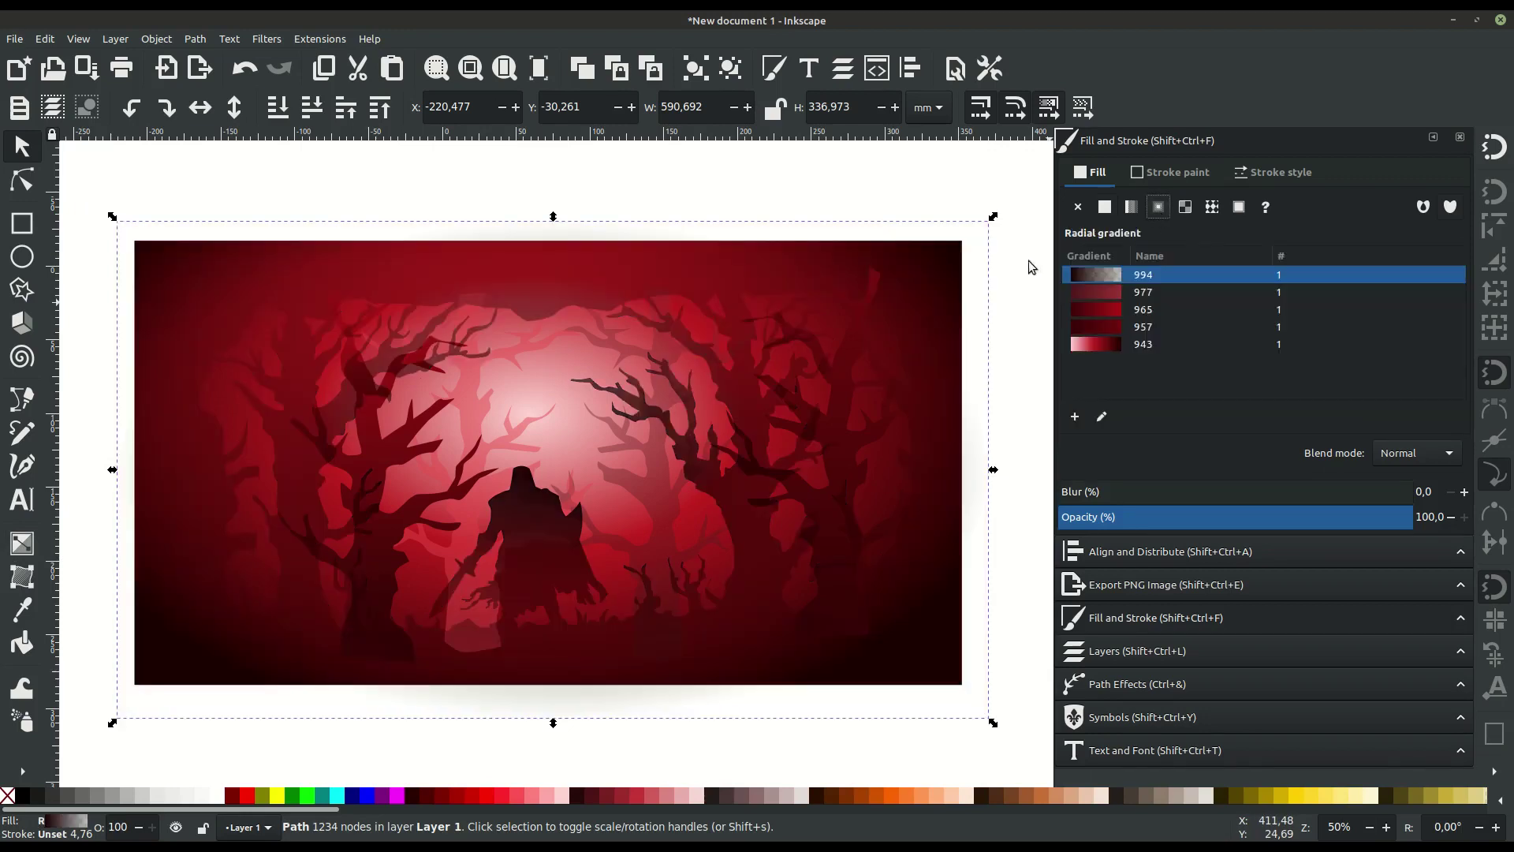
left_click(22, 552)
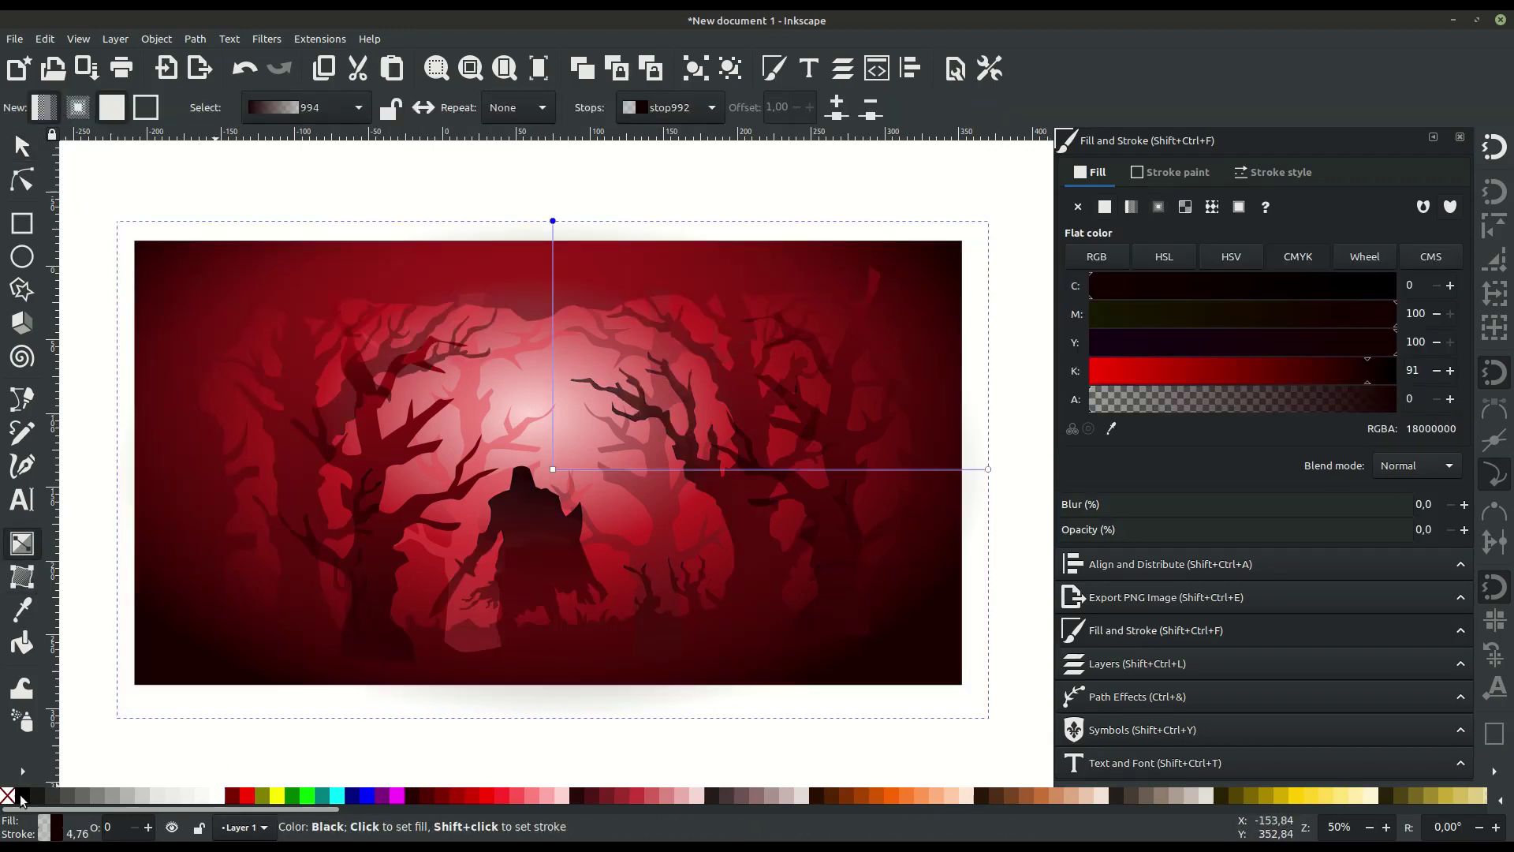
double_click(718, 469)
left_click(414, 798)
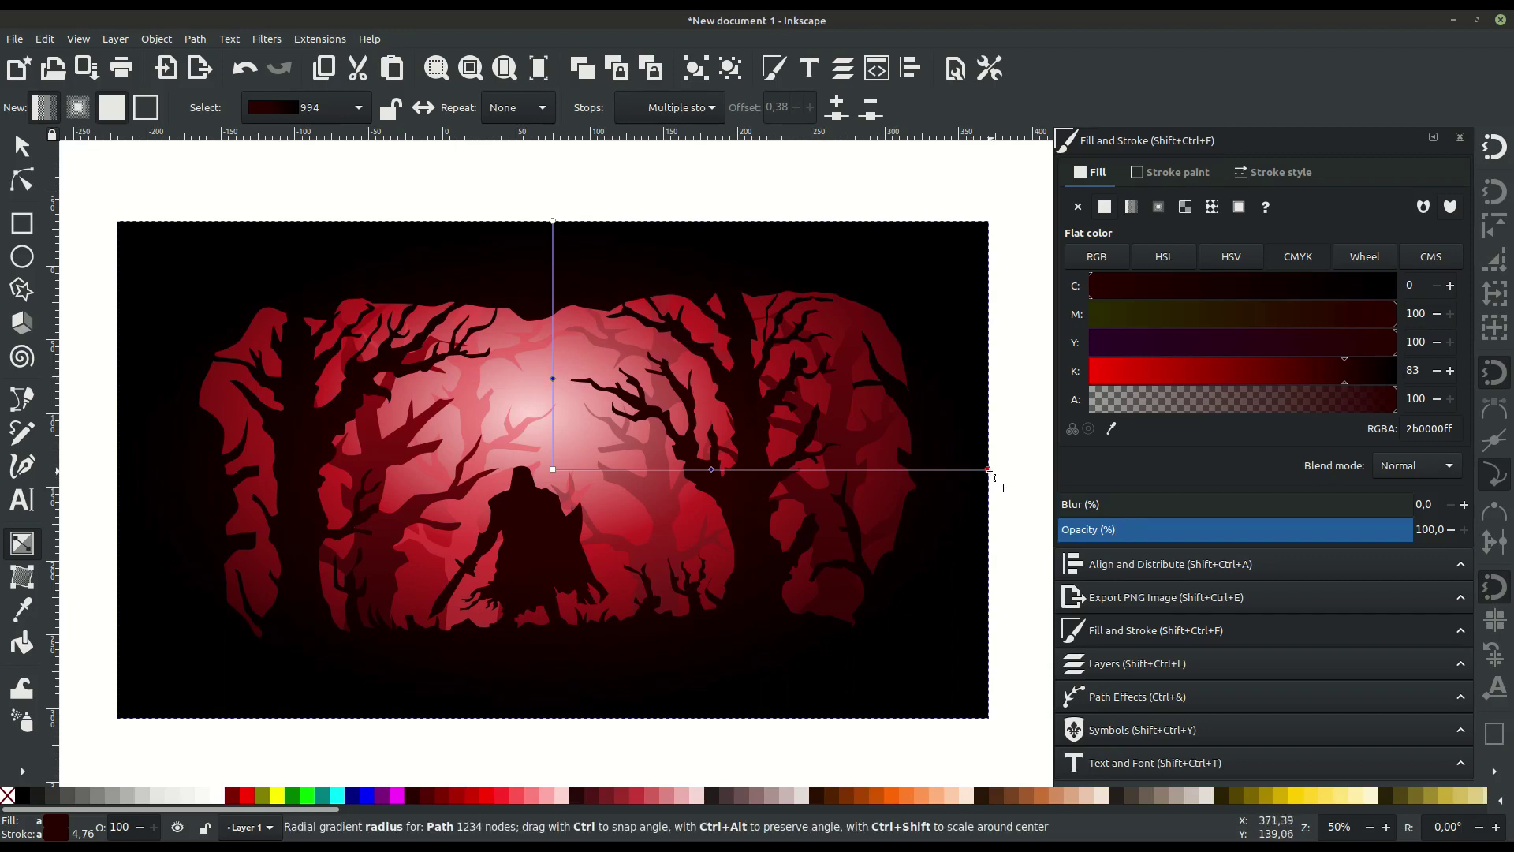
- Stretch the gradient's horizontal and vertical radii, then deselect everything
left_click_drag(925, 471, 955, 466)
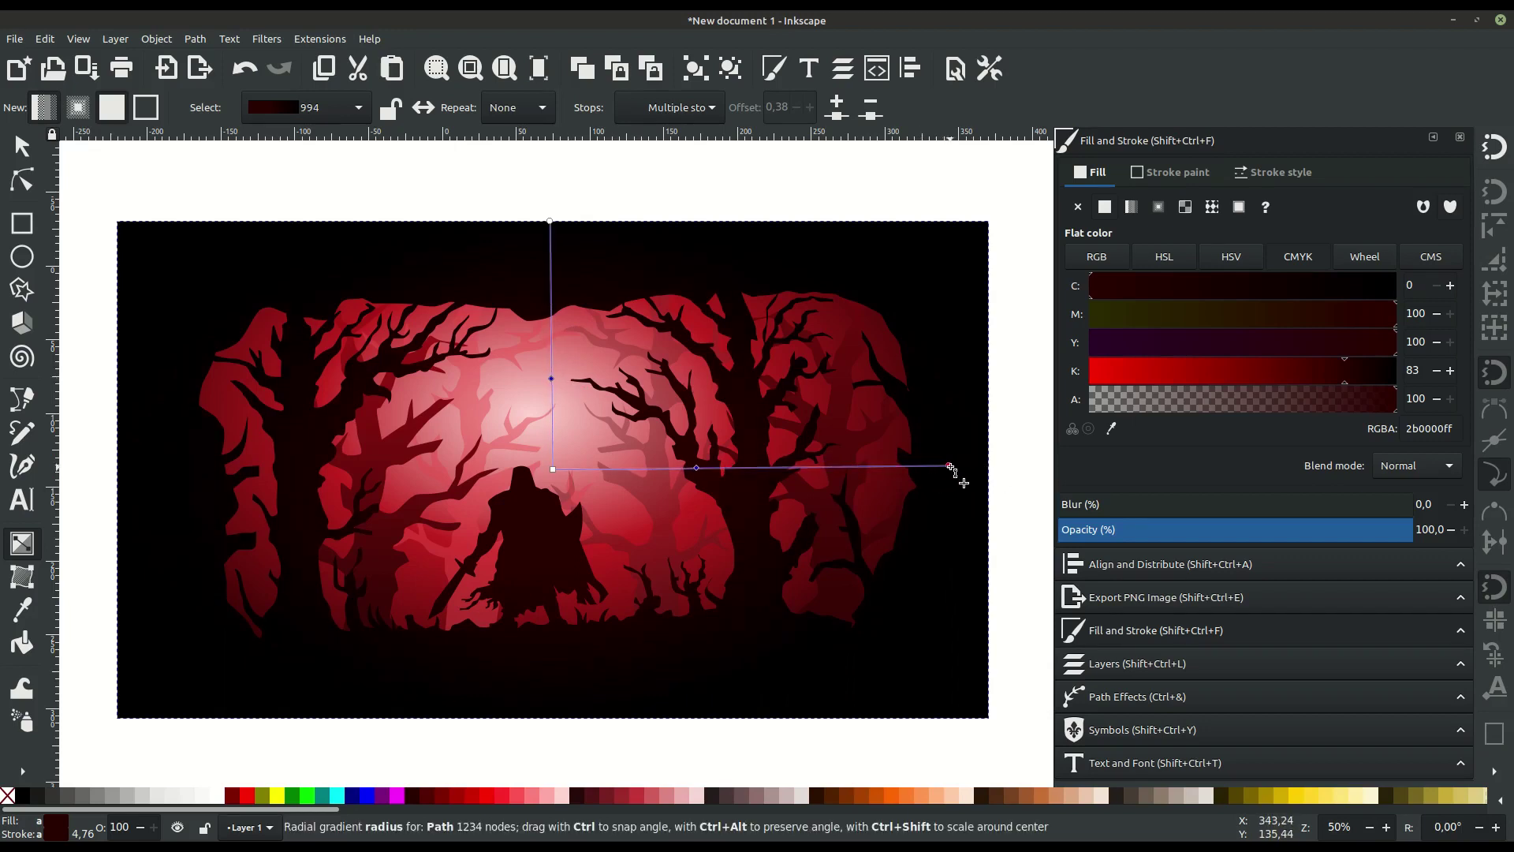
left_click_drag(554, 249, 558, 256)
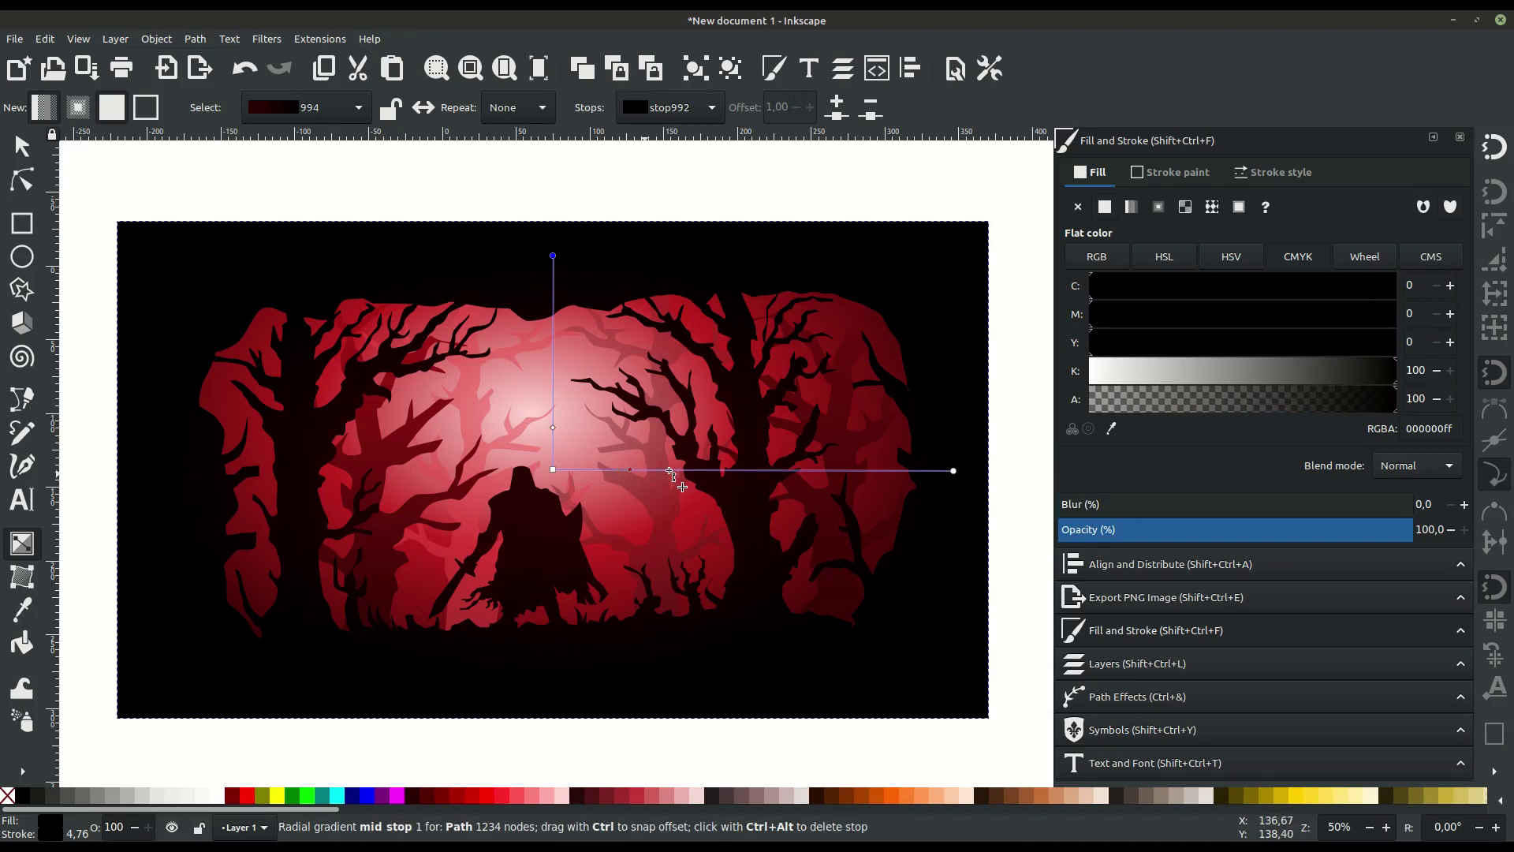
left_click(597, 473)
left_click(21, 146)
left_click(139, 176)
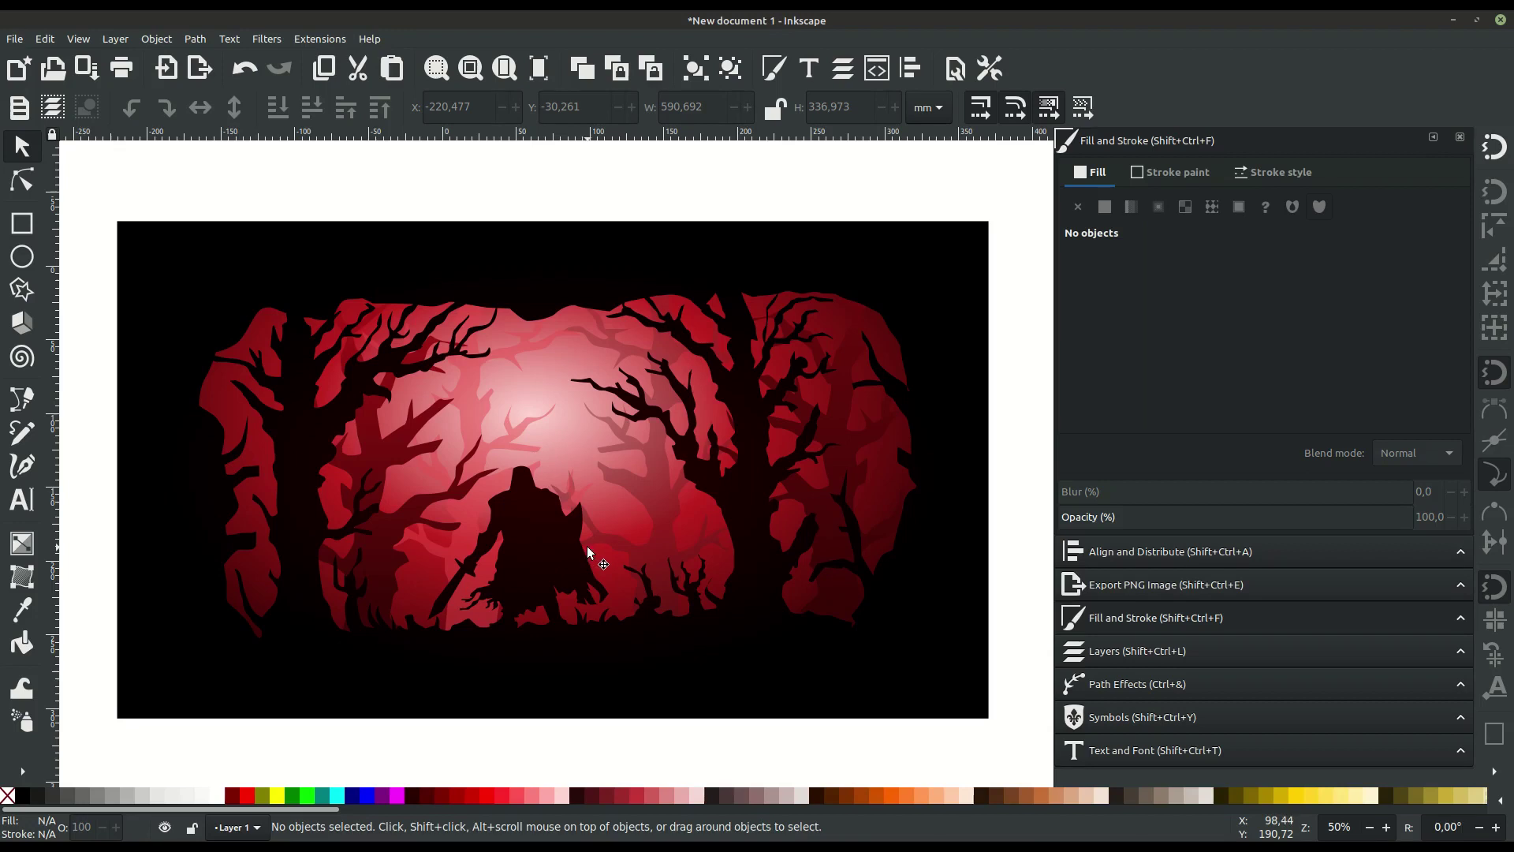
- Draw a closed highlight strip over the top and right edge of the knight's helmet
scroll(575, 570, "up", 1)
scroll(531, 523, "up", 1)
scroll(541, 520, "up", 1)
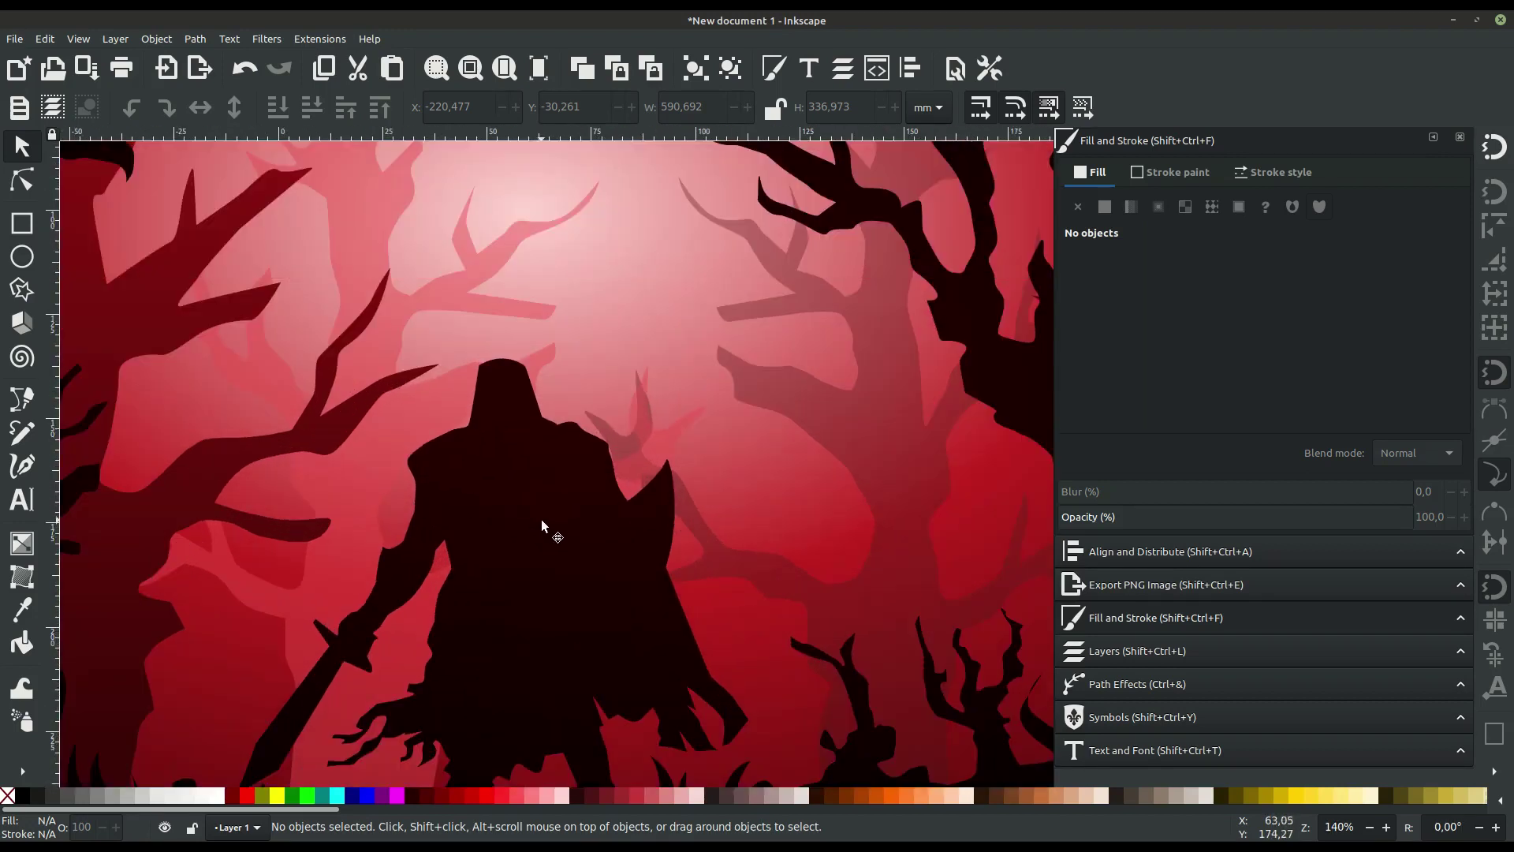
scroll(541, 521, "up", 1)
key("b")
scroll(494, 312, "up", 3)
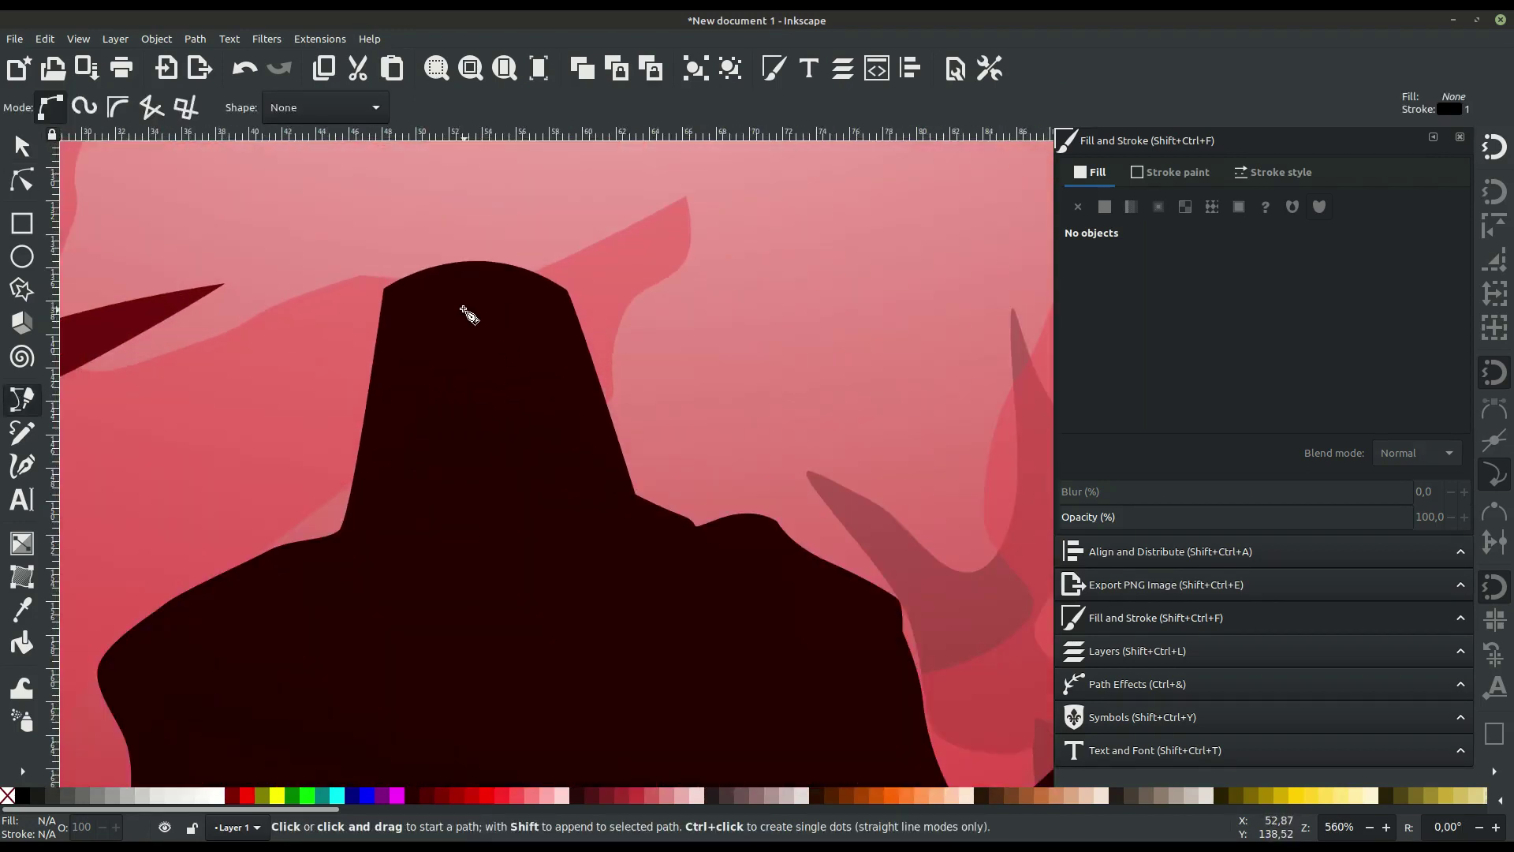
left_click(394, 290)
mouse_move(570, 296)
left_mouse_down()
mouse_move(649, 348)
mouse_move(568, 304)
left_mouse_up()
left_click(627, 495)
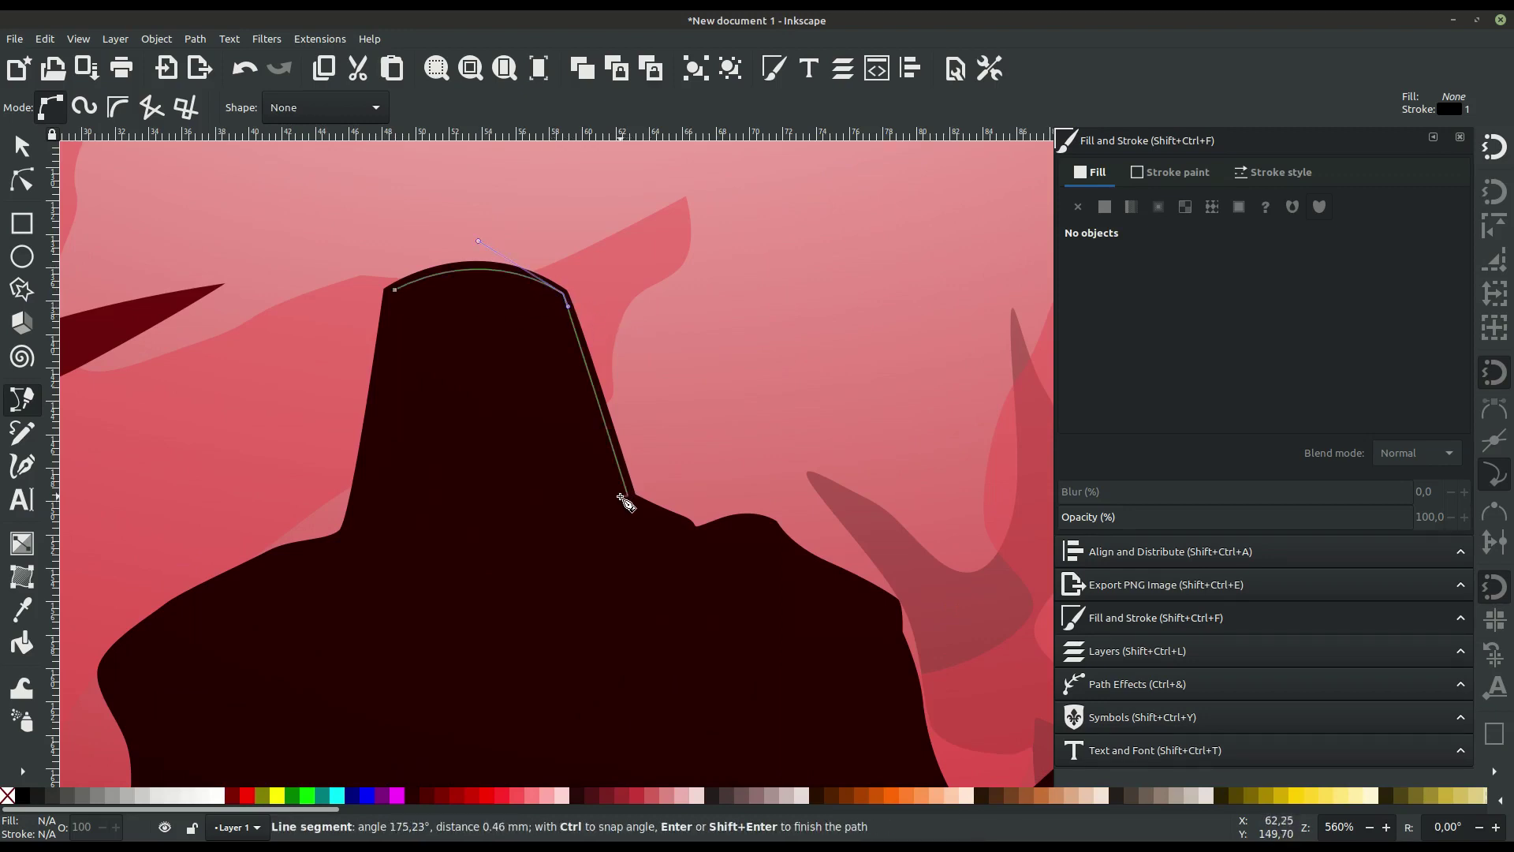
left_click(558, 294)
left_click_drag(394, 289, 291, 325)
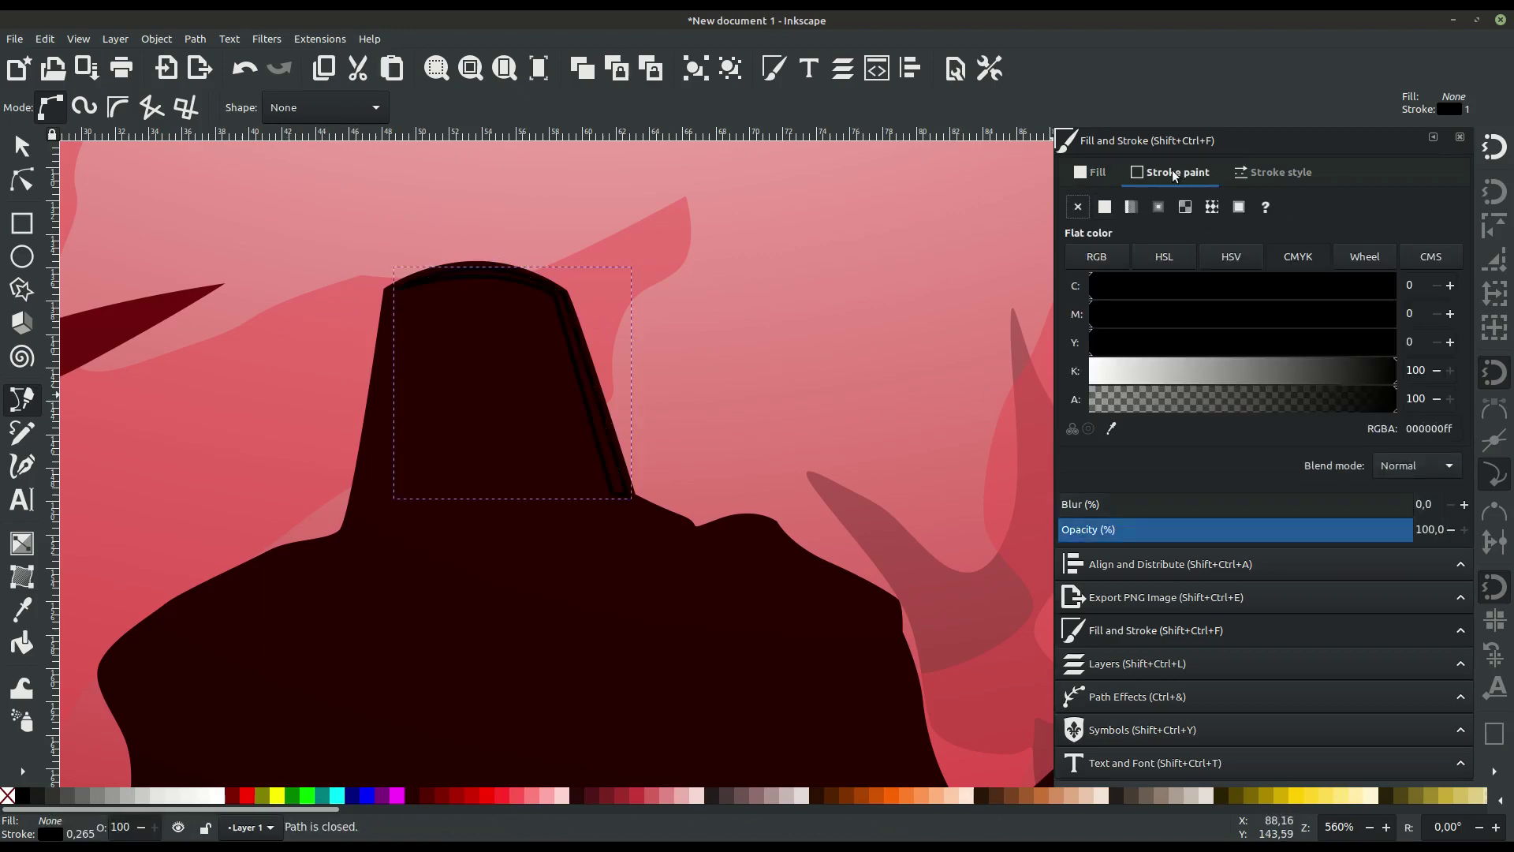
- Sample the pink b06a6a colour, then draw closed shoulder-top and small triangle highlights
key("d")
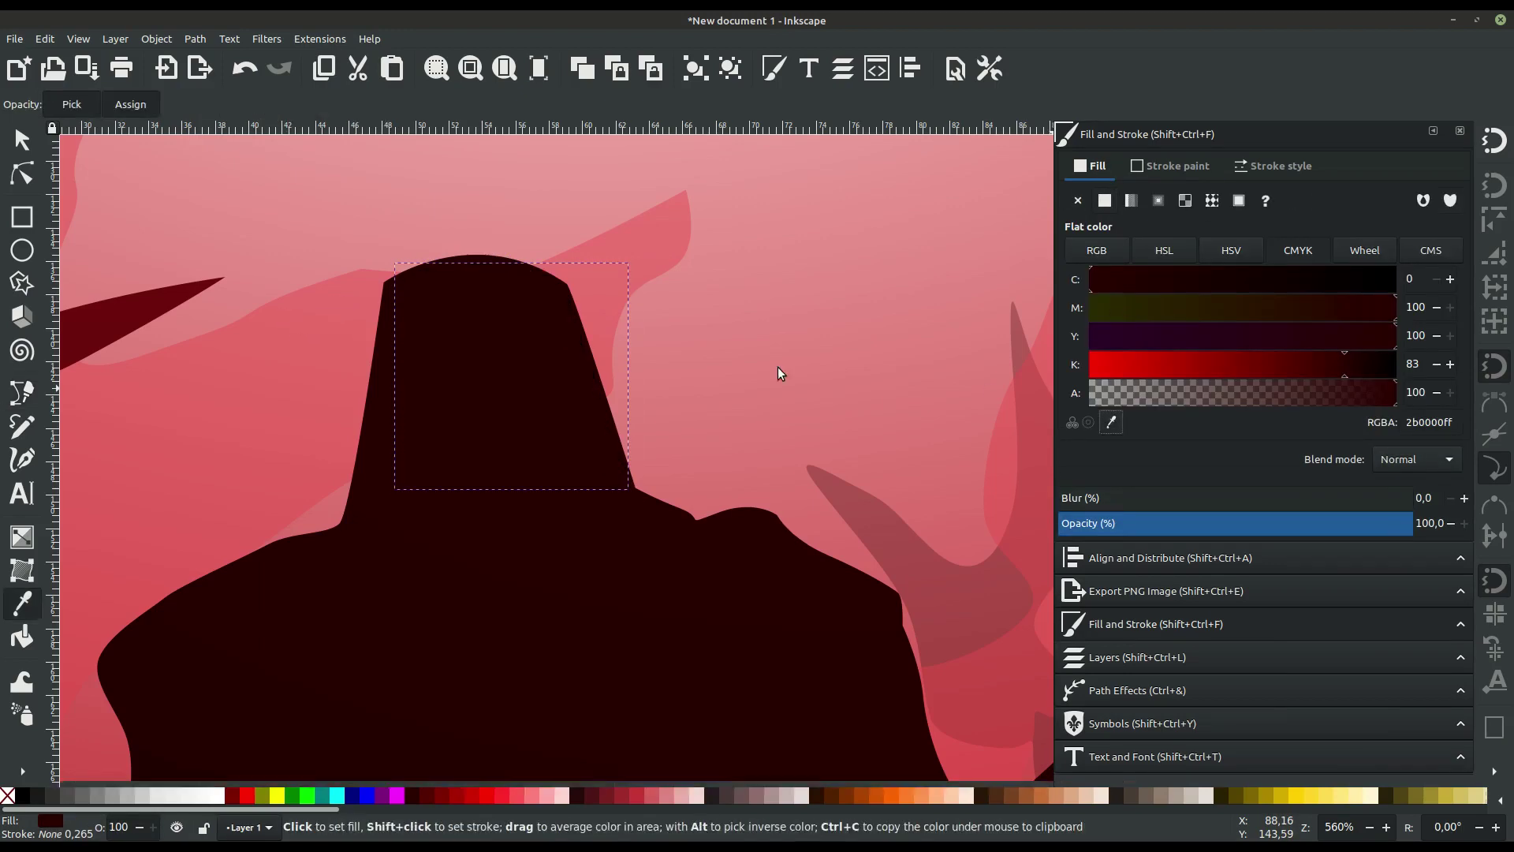
left_click(777, 367)
left_click(1179, 371)
scroll(806, 544, "down", 2)
scroll(806, 545, "up", 1)
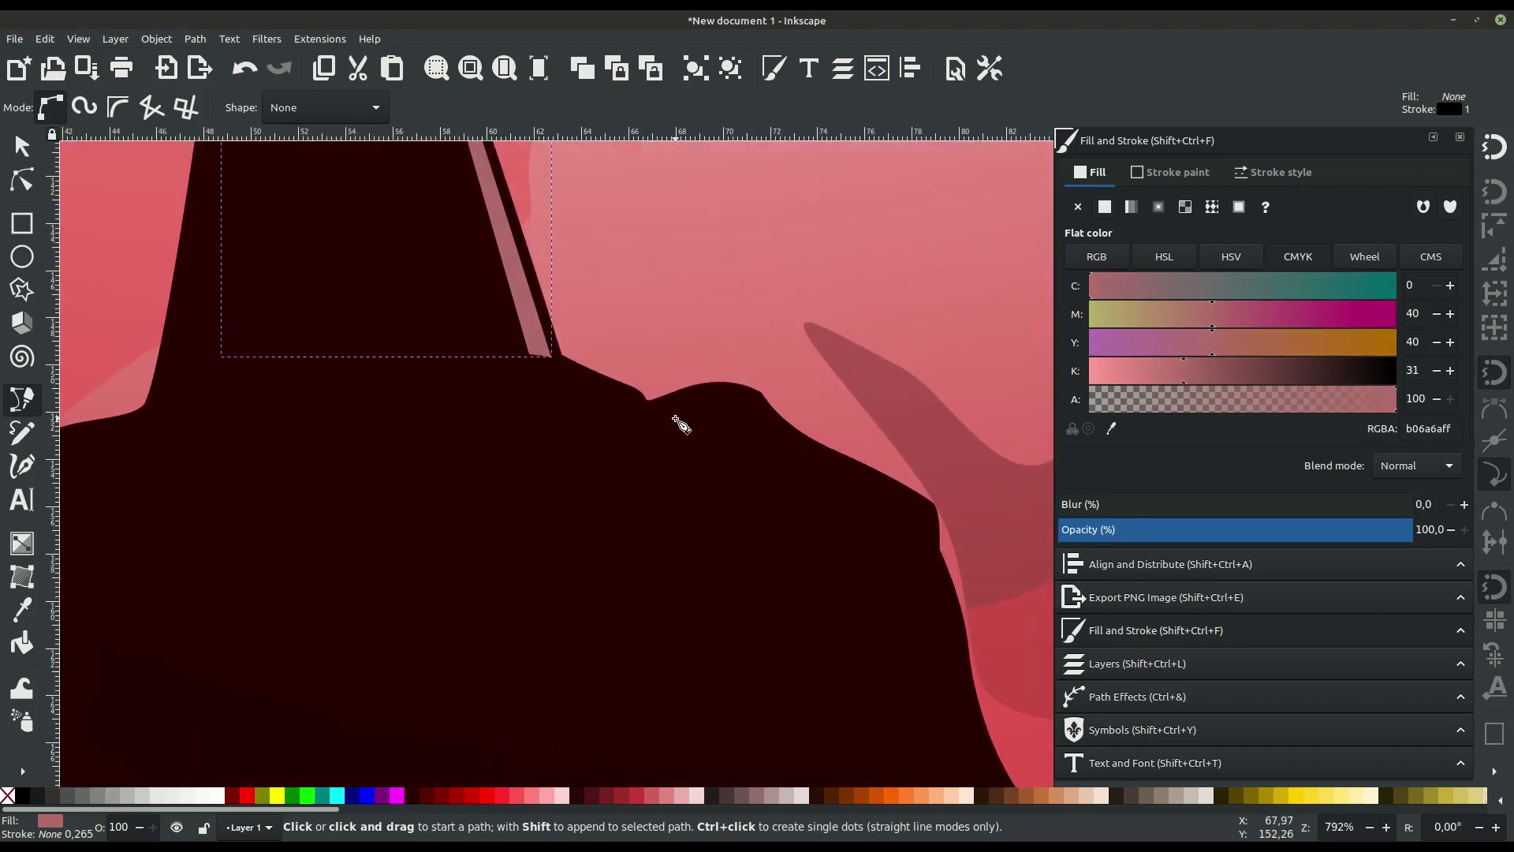
mouse_move(647, 409)
left_mouse_down()
mouse_move(753, 408)
mouse_move(623, 432)
left_mouse_up()
left_click(646, 410)
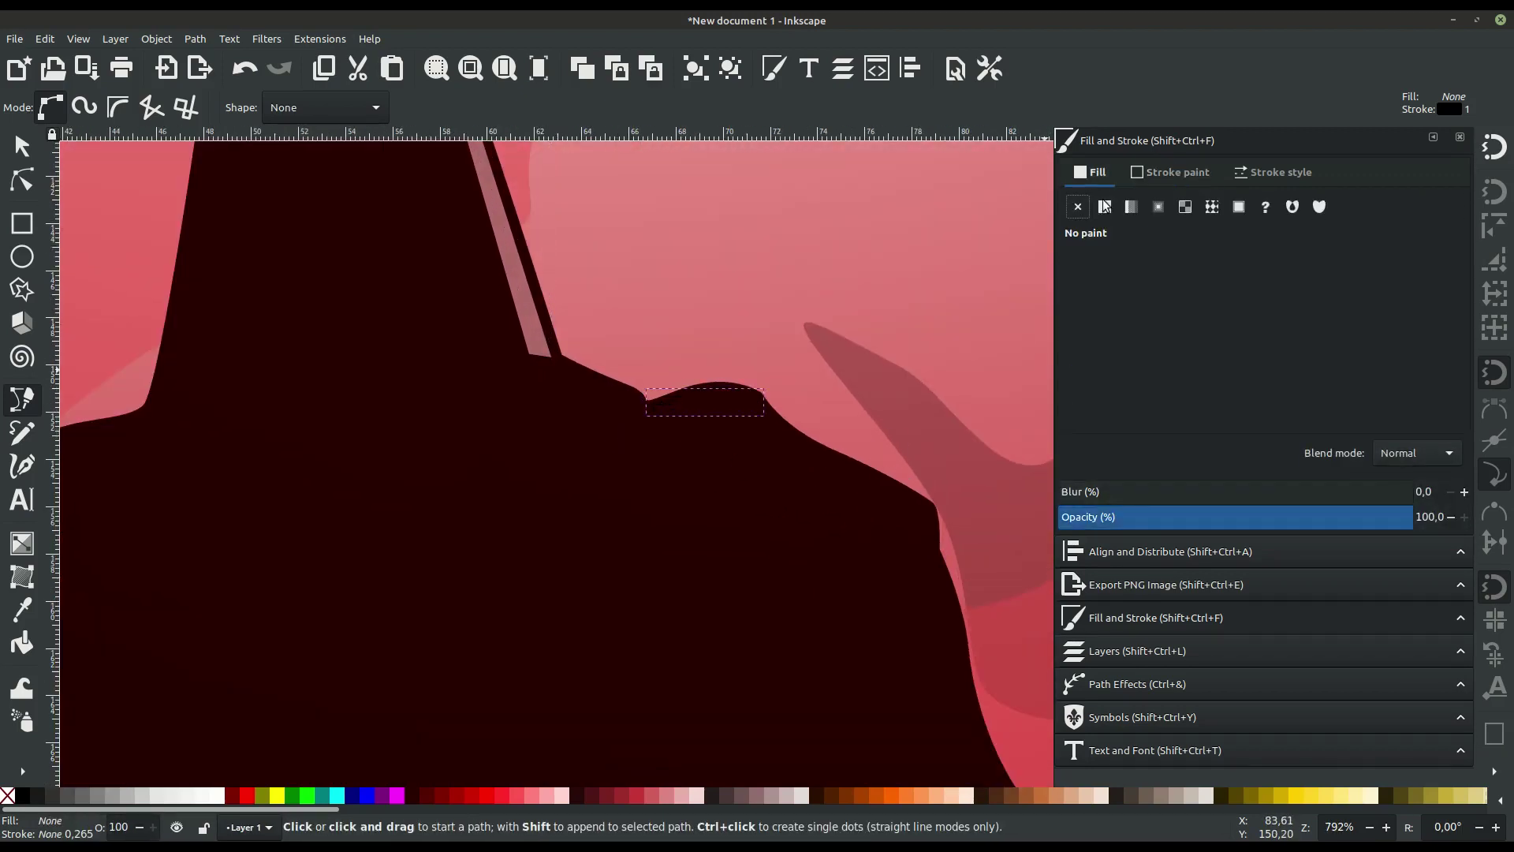
scroll(495, 408, "right", 5)
scroll(495, 407, "down", 2)
left_click(643, 426)
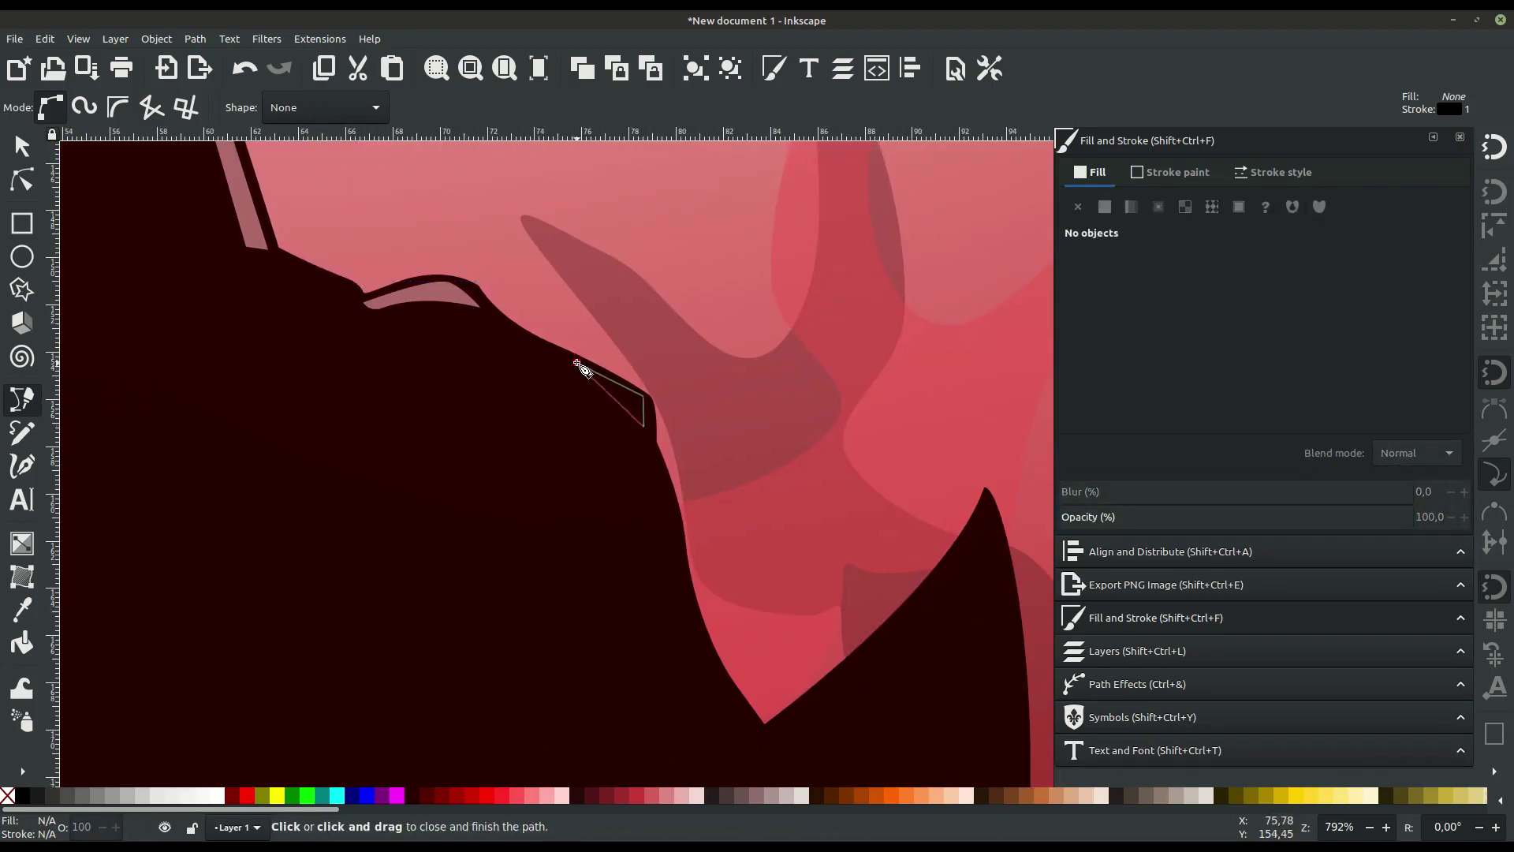
left_click(577, 362)
- Trace a curved highlight from the shield's V corner up to its tip and fill it pink
key("minus")
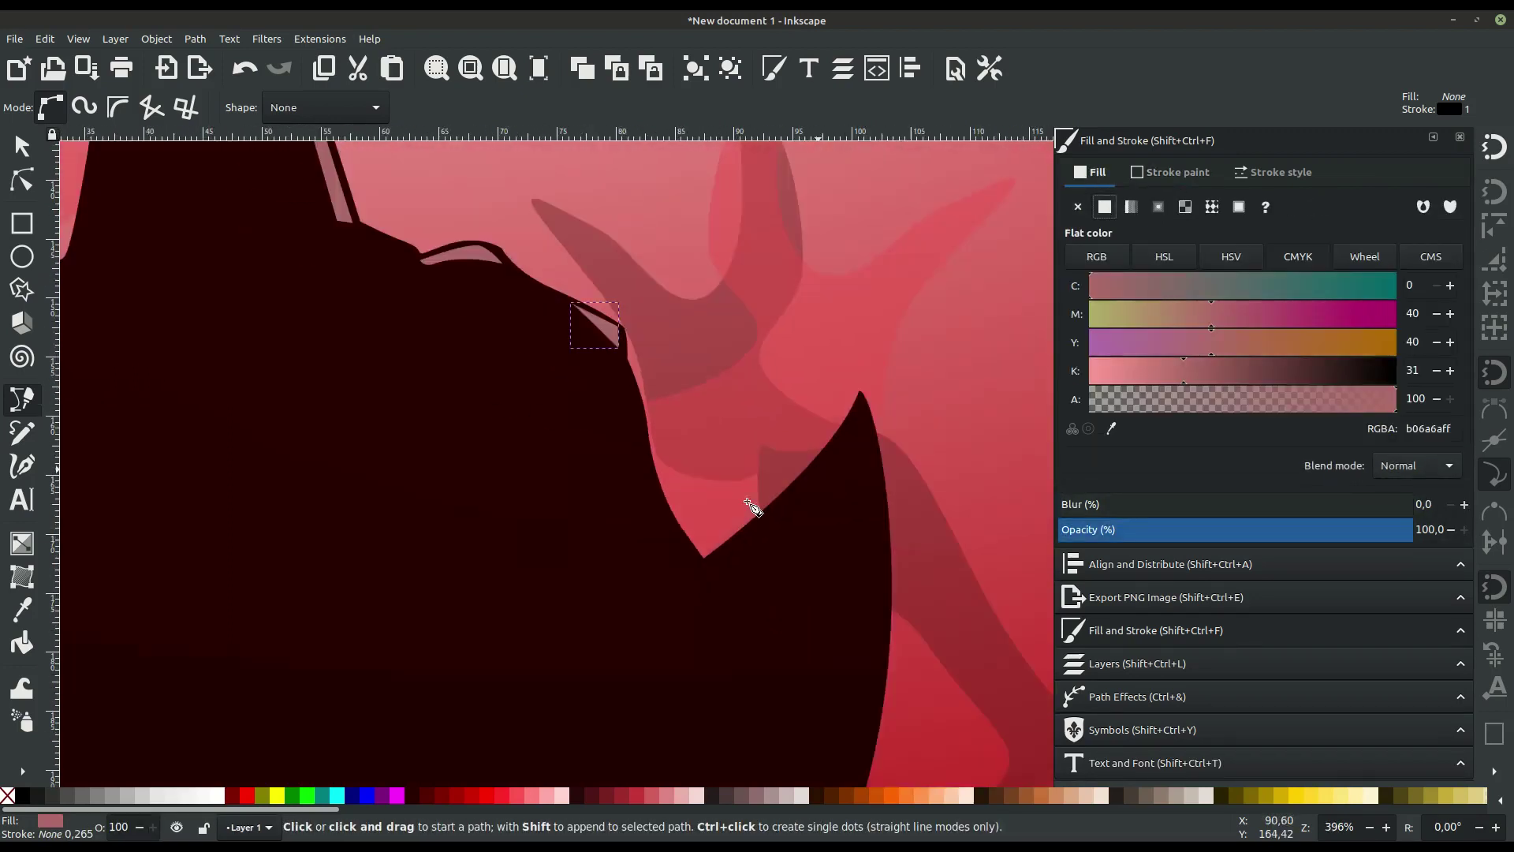
key("minus")
scroll(726, 550, "up", 1)
left_click(638, 532)
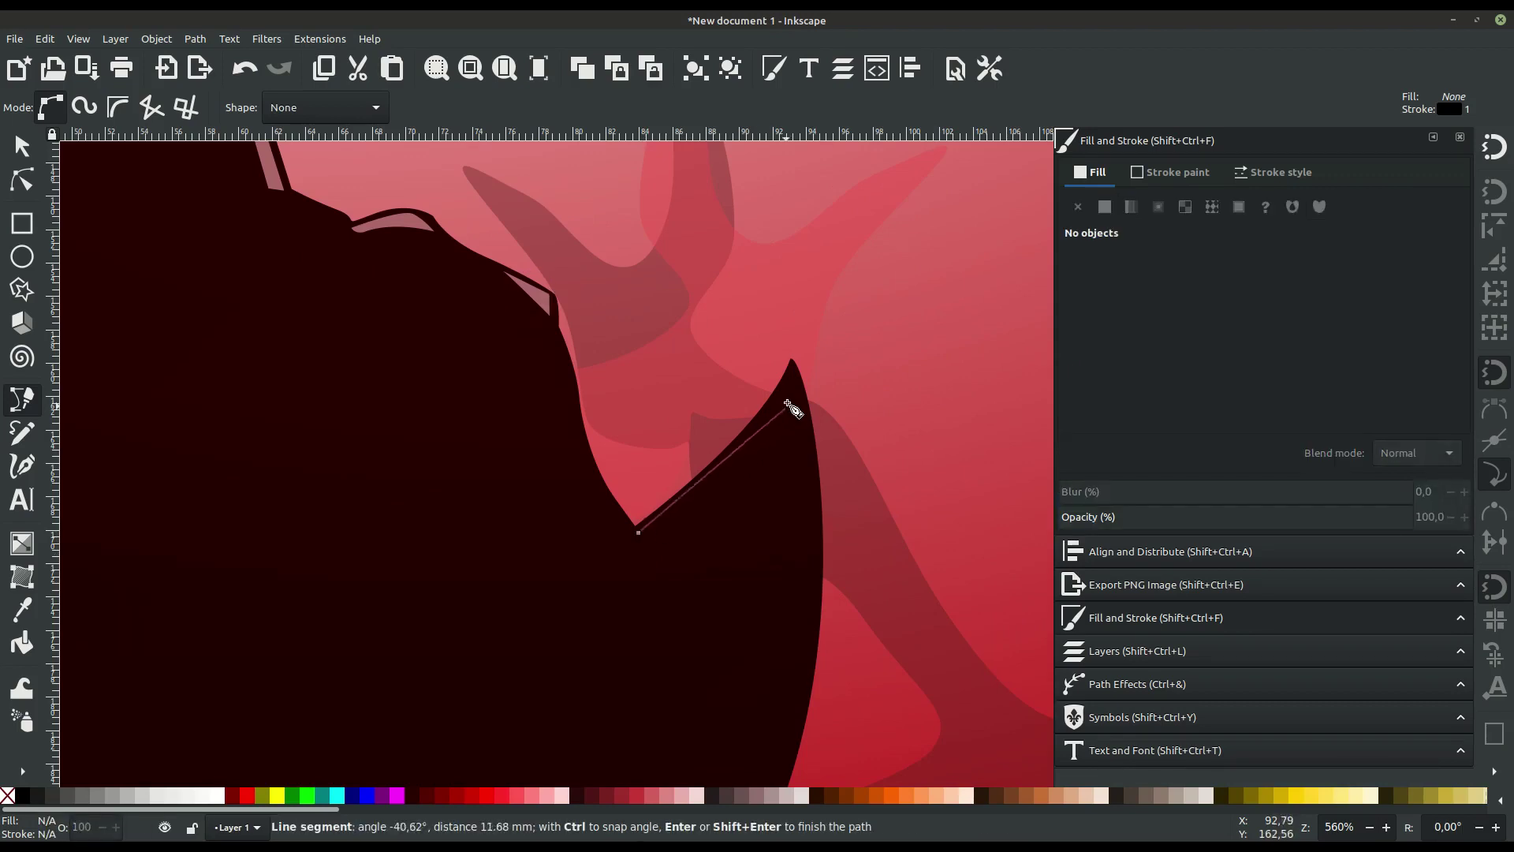
left_click_drag(792, 368, 820, 289)
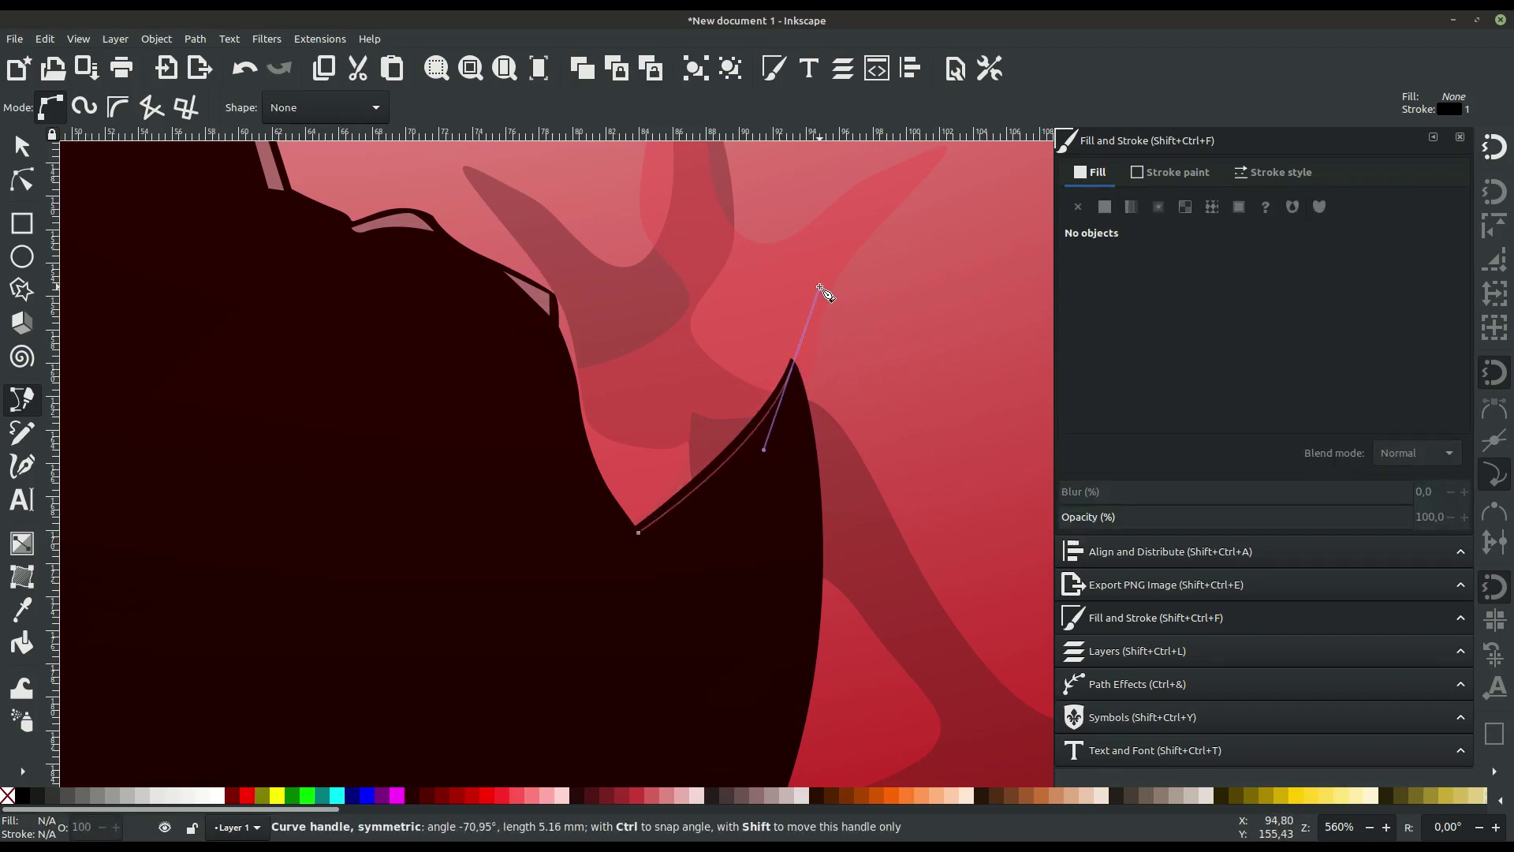
left_click(638, 532)
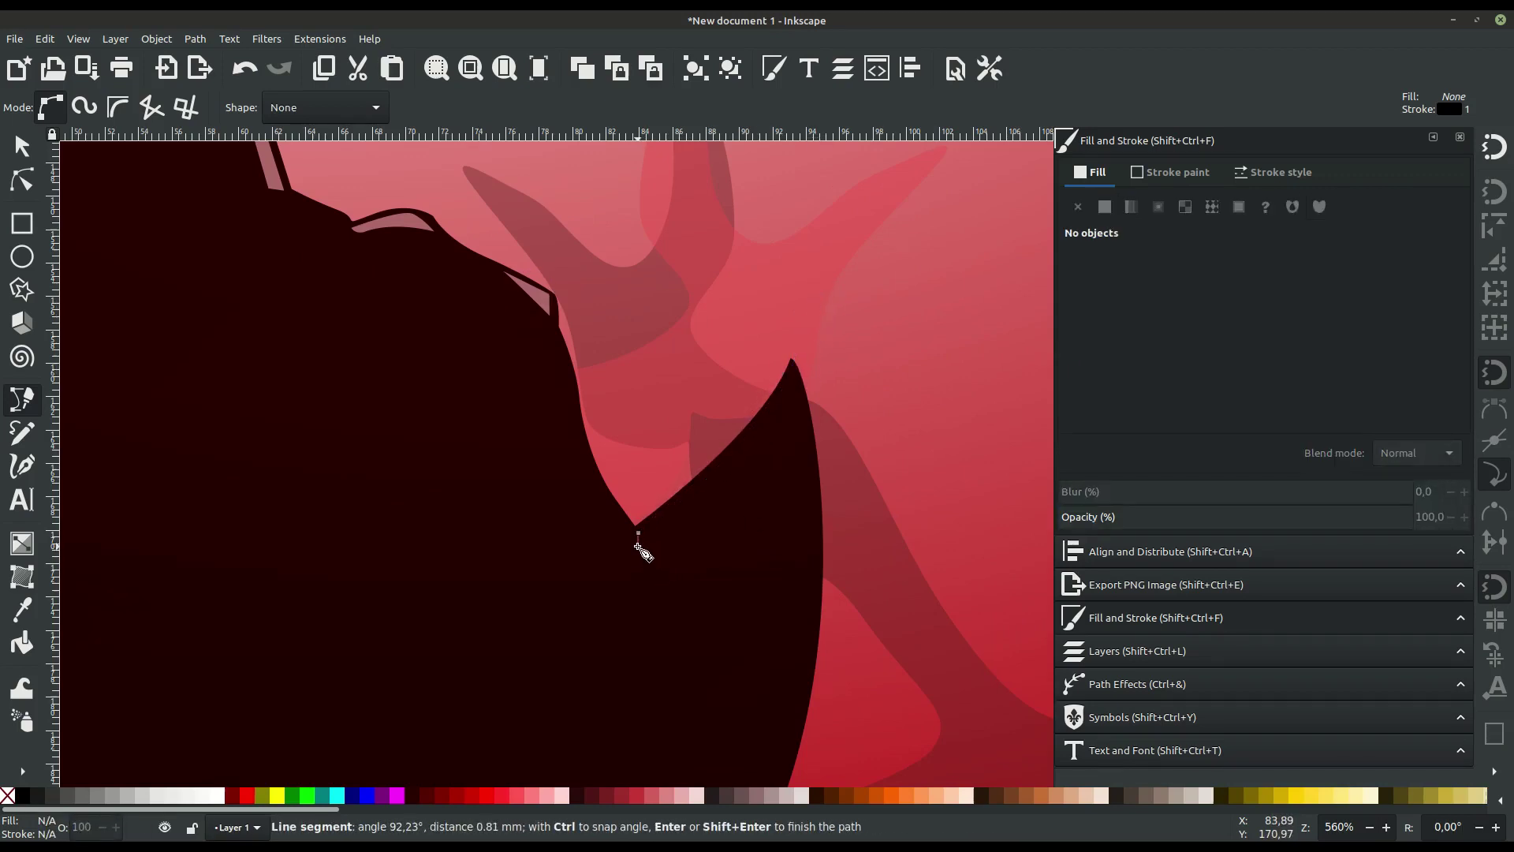
left_click_drag(795, 386, 804, 381)
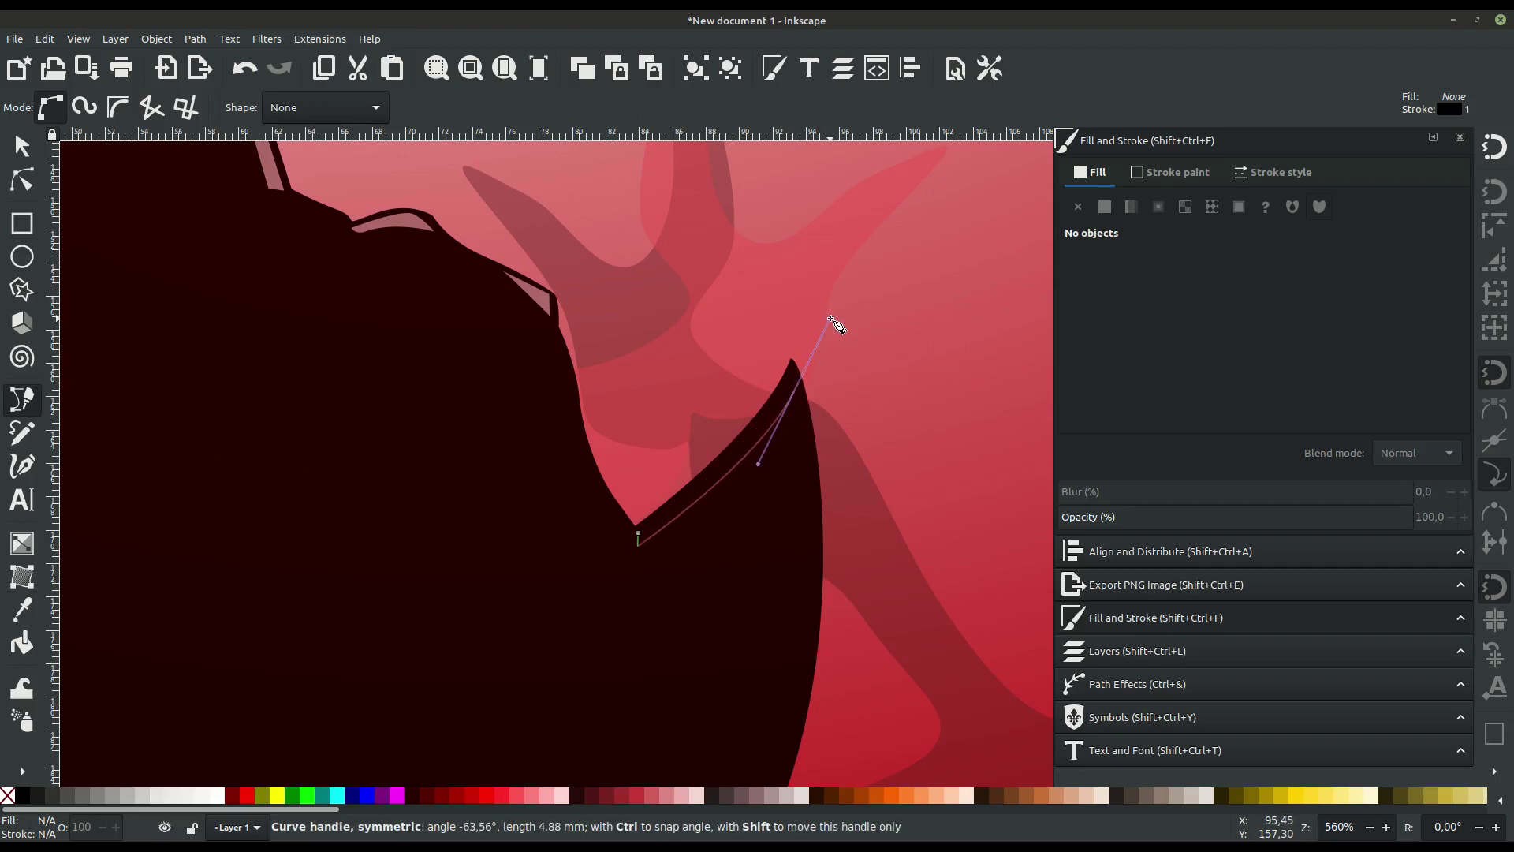
scroll(790, 614, "down", 5)
left_click_drag(786, 623, 732, 842)
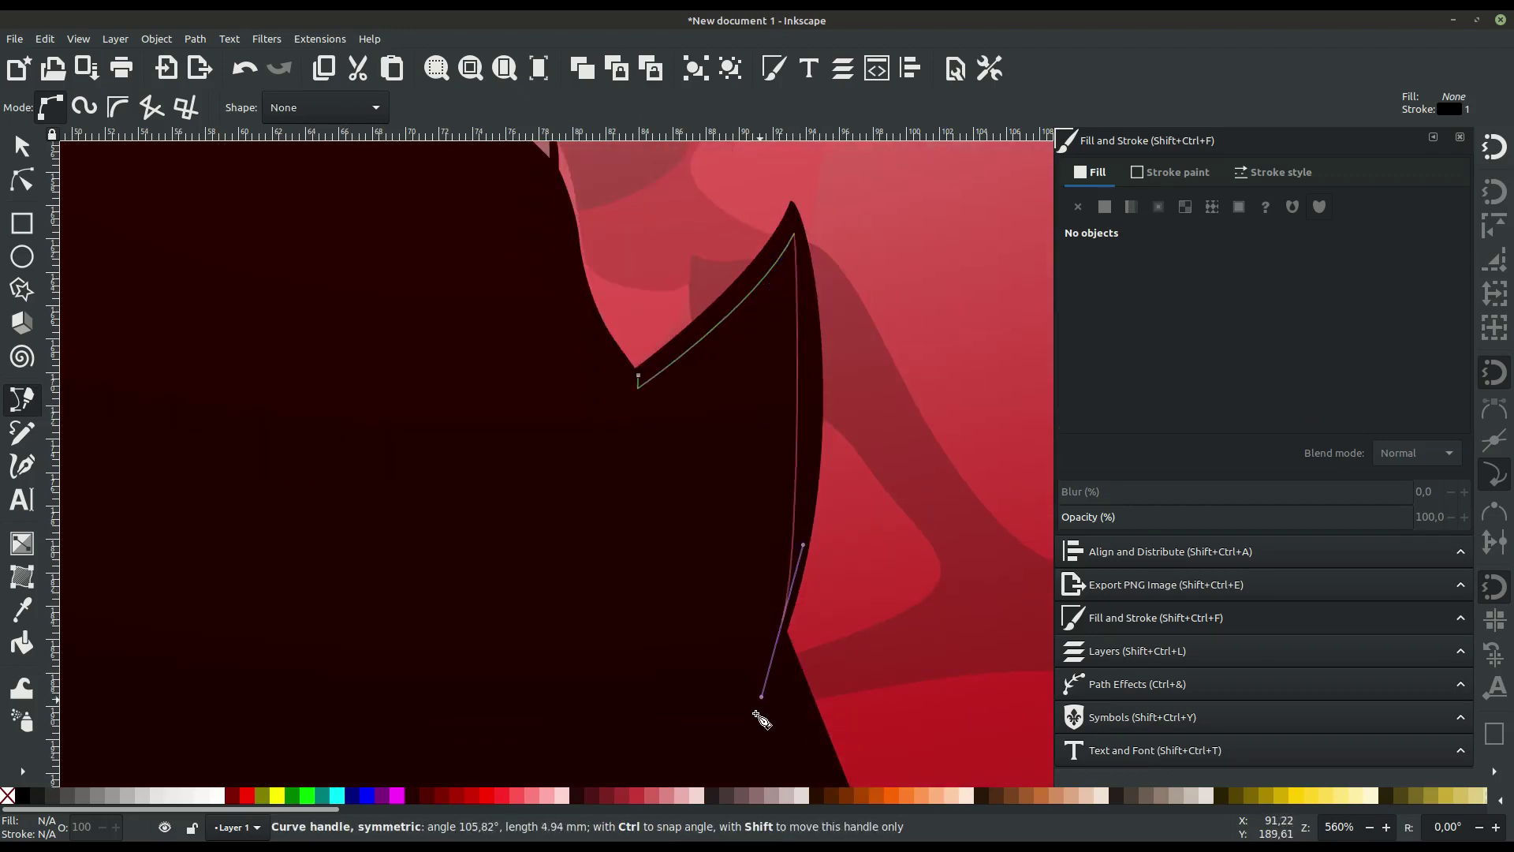
scroll(791, 448, "up", 1)
scroll(791, 449, "up", 5)
left_click_drag(798, 398, 740, 135)
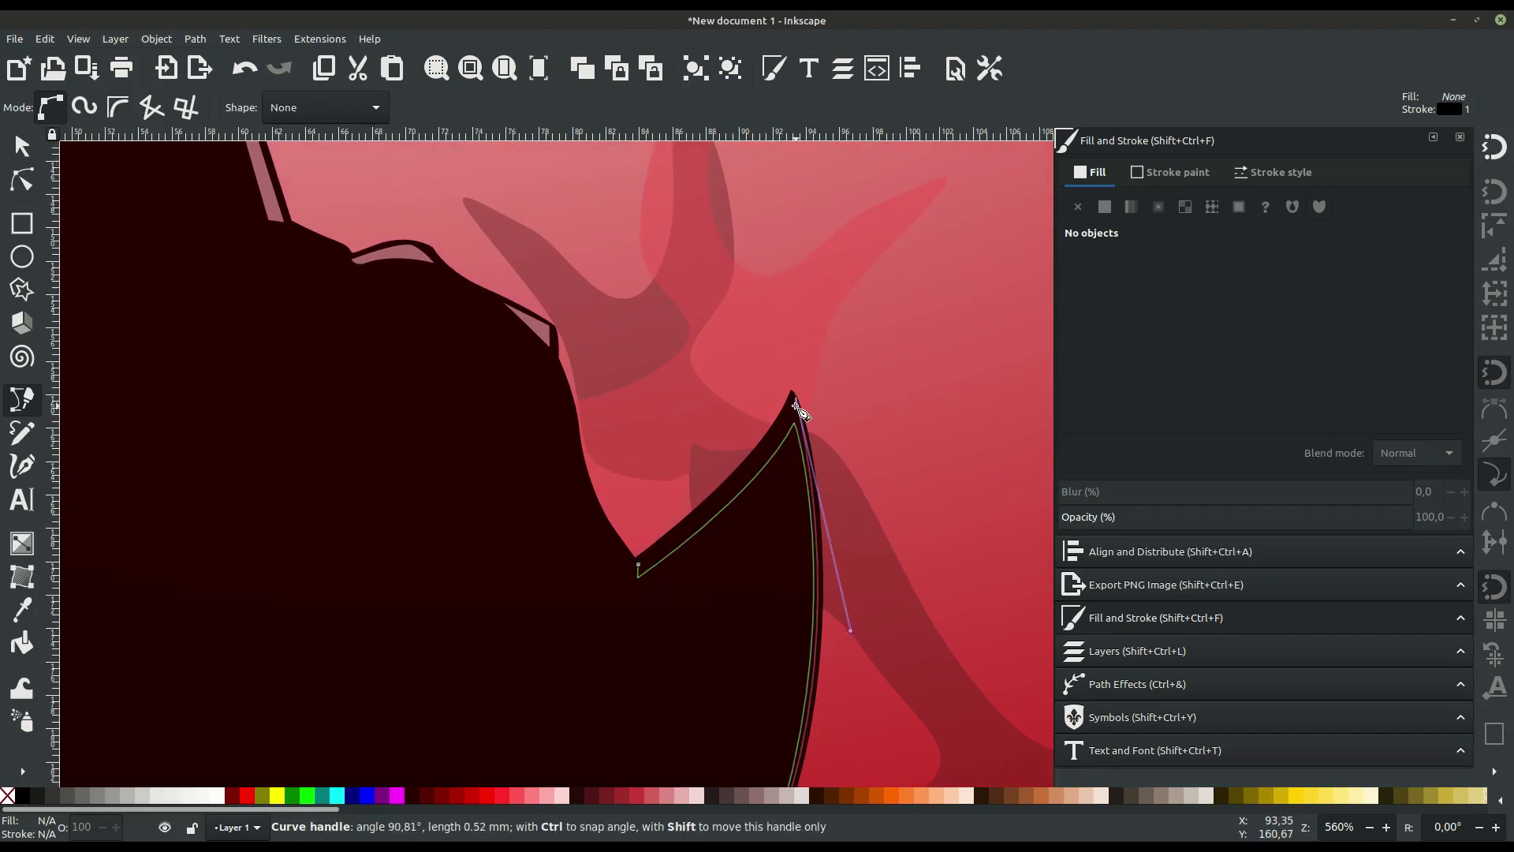
left_click_drag(638, 565, 608, 585)
key("Return")
left_click(1105, 206)
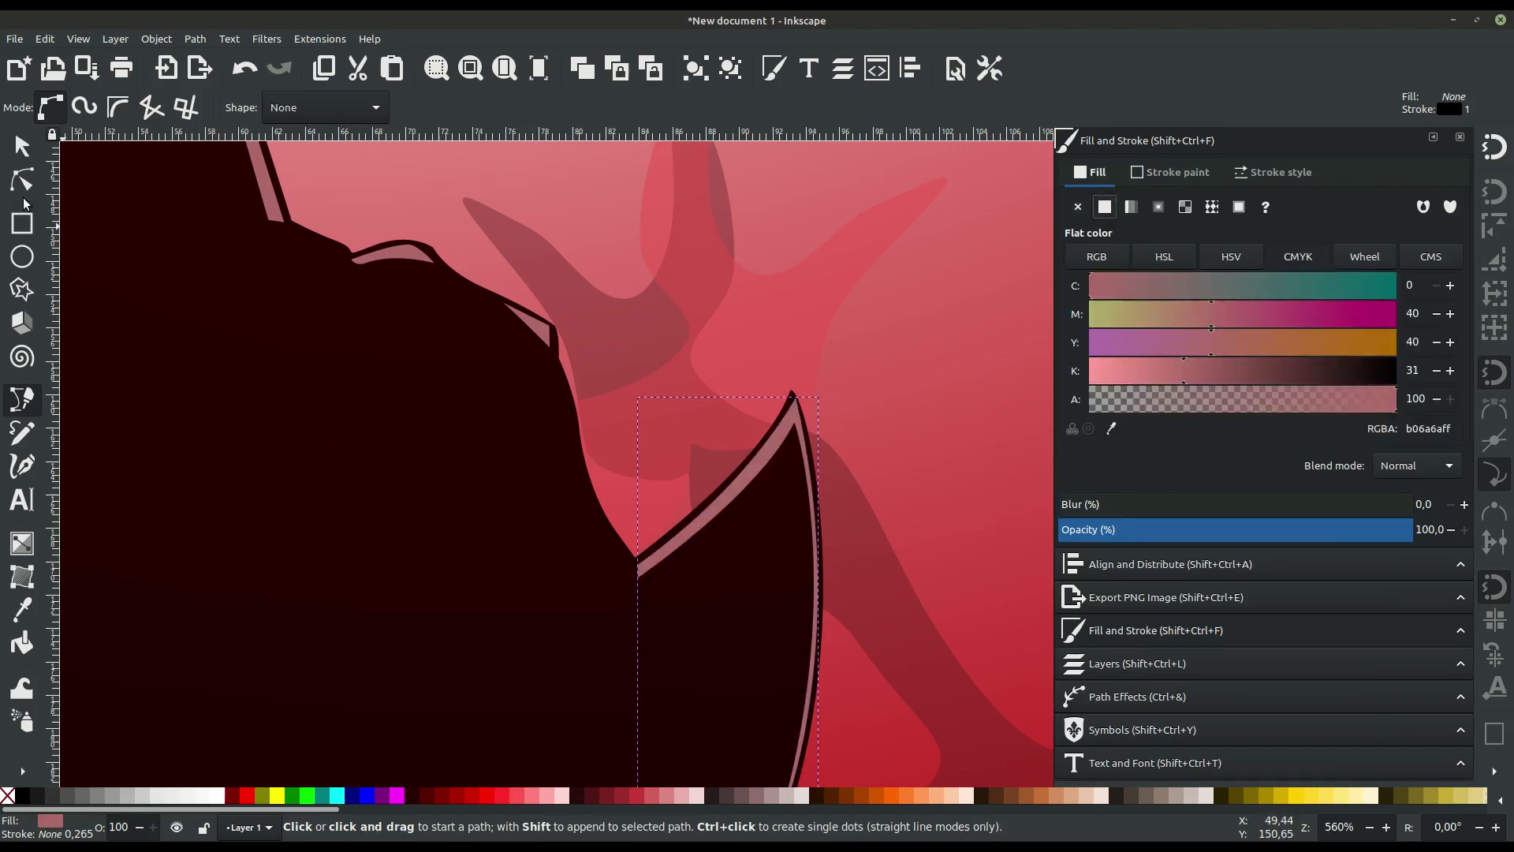
- Refine the shield highlight's nodes and handles around the tip and lower curve
left_click(21, 180)
scroll(839, 371, "up", 1)
scroll(838, 370, "up", 1)
left_click_drag(754, 441, 752, 443)
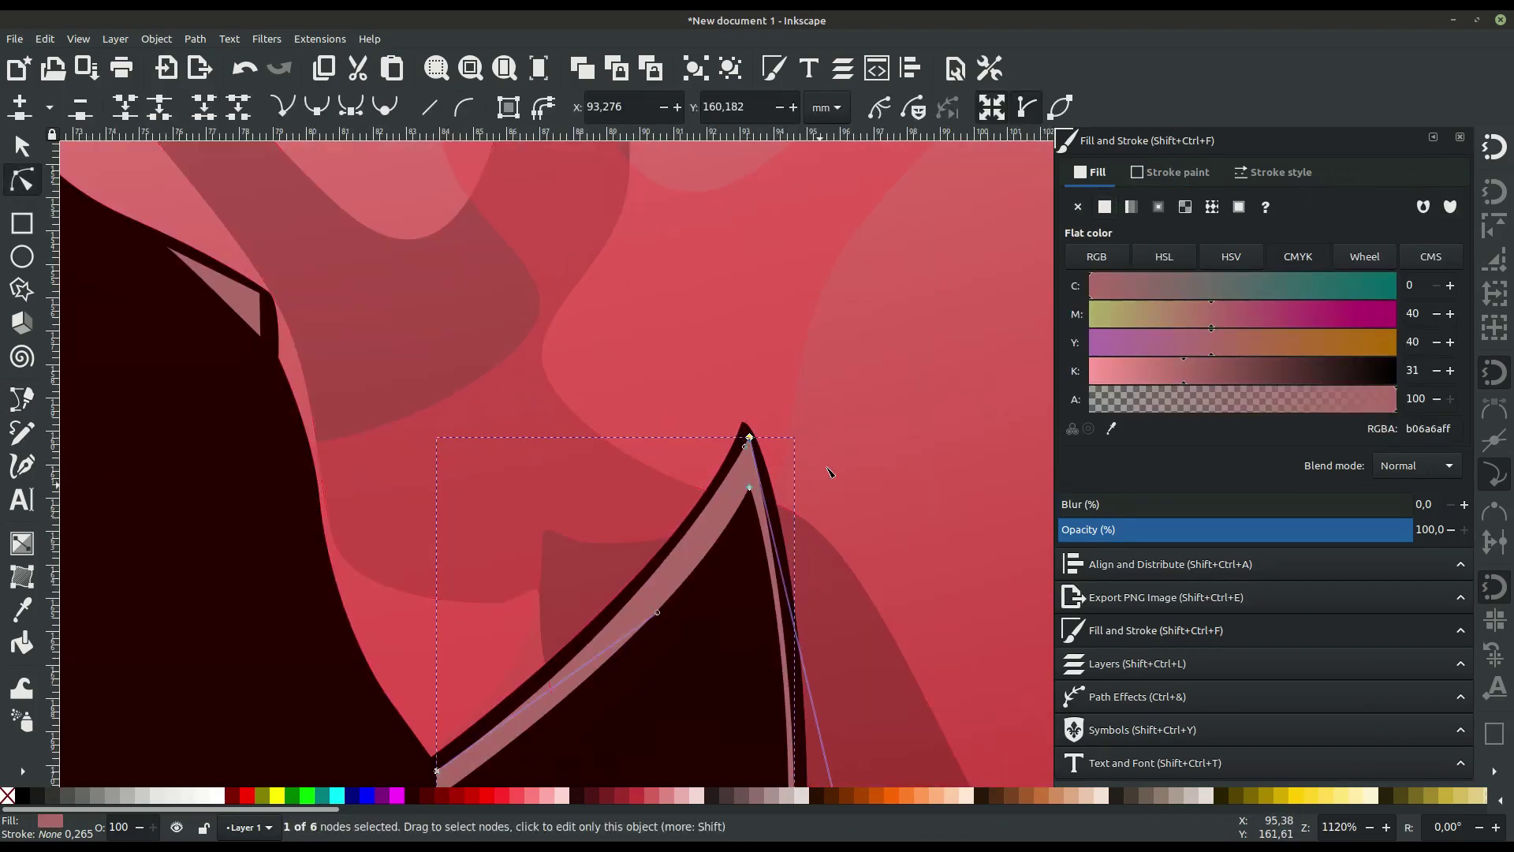
scroll(828, 471, "down", 5)
scroll(828, 471, "left", 3)
left_click_drag(520, 609, 519, 627)
mouse_move(833, 326)
left_mouse_down()
mouse_move(834, 307)
mouse_move(850, 319)
left_mouse_up()
left_click_drag(760, 451, 760, 444)
left_click_drag(932, 666, 926, 665)
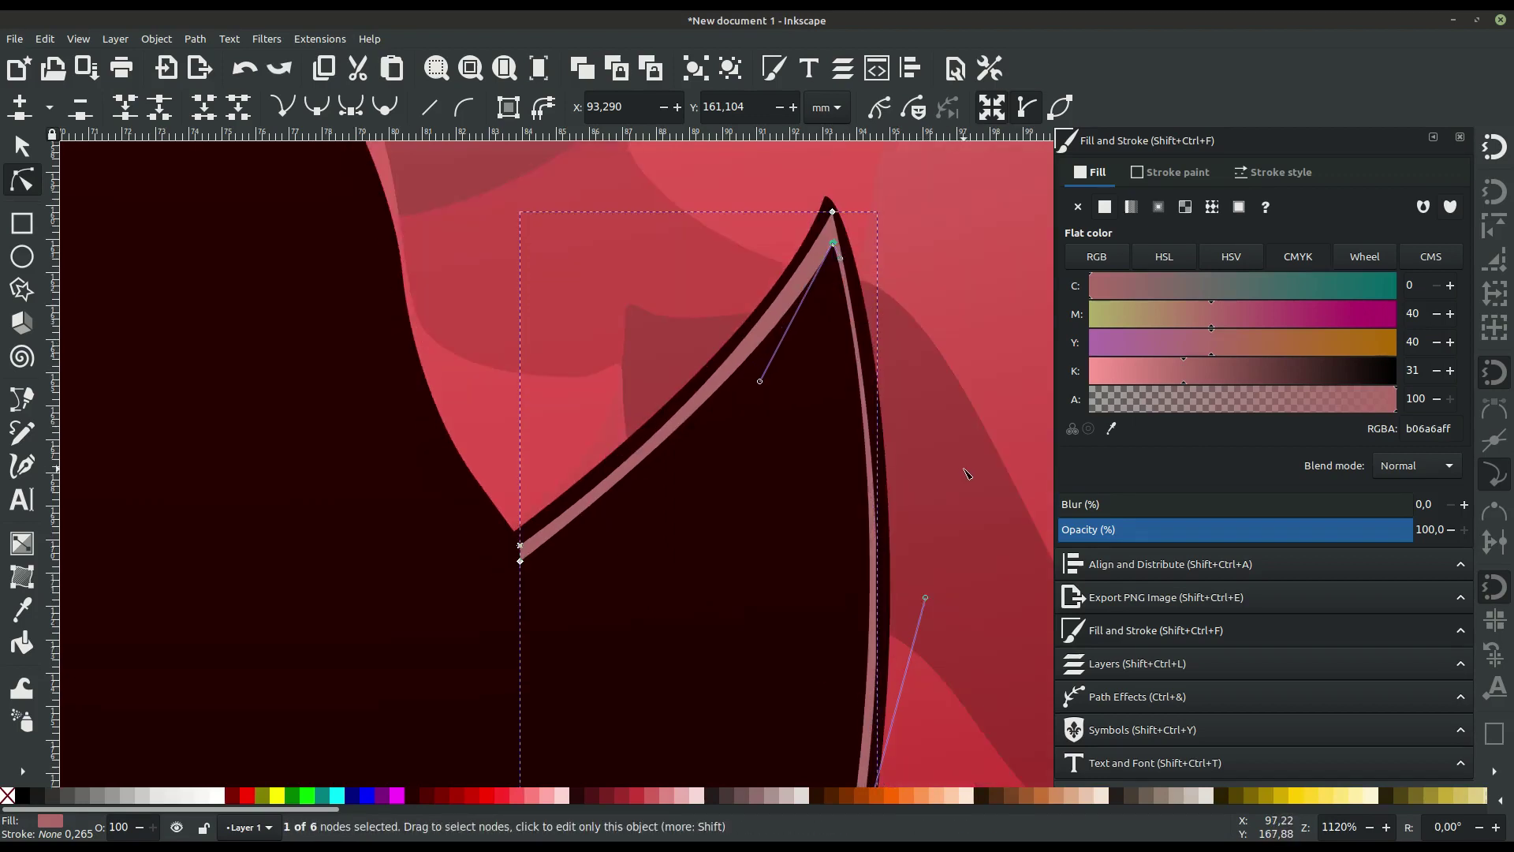
scroll(907, 331, "down", 10)
left_click_drag(925, 281, 931, 370)
scroll(960, 409, "up", 6)
left_click(959, 409)
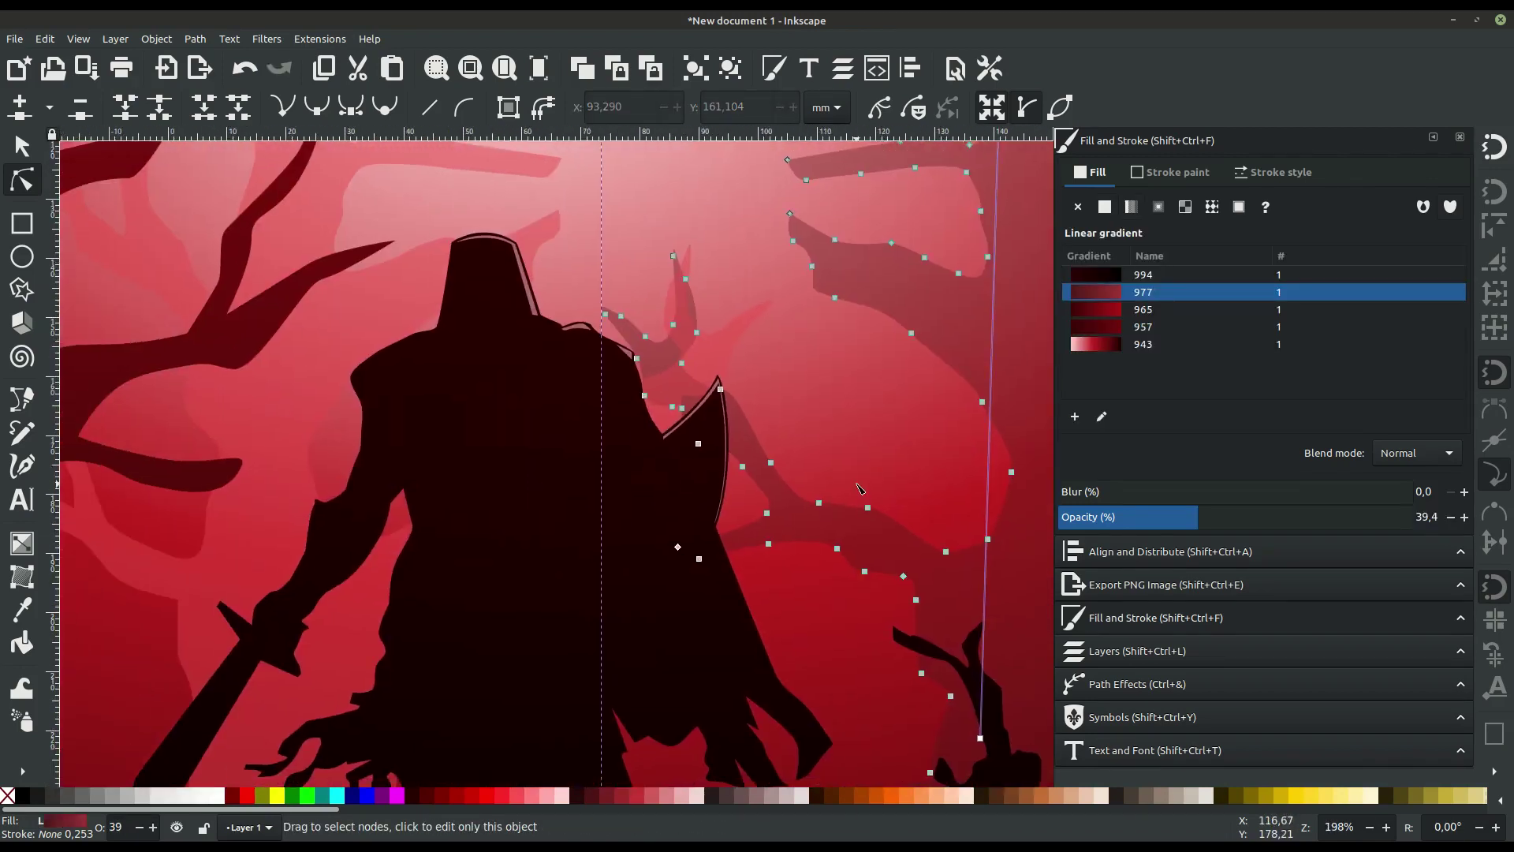
- Trace a closed pink highlight along the edge of the knight's sword arm
scroll(679, 521, "down", 6)
scroll(404, 513, "up", 1)
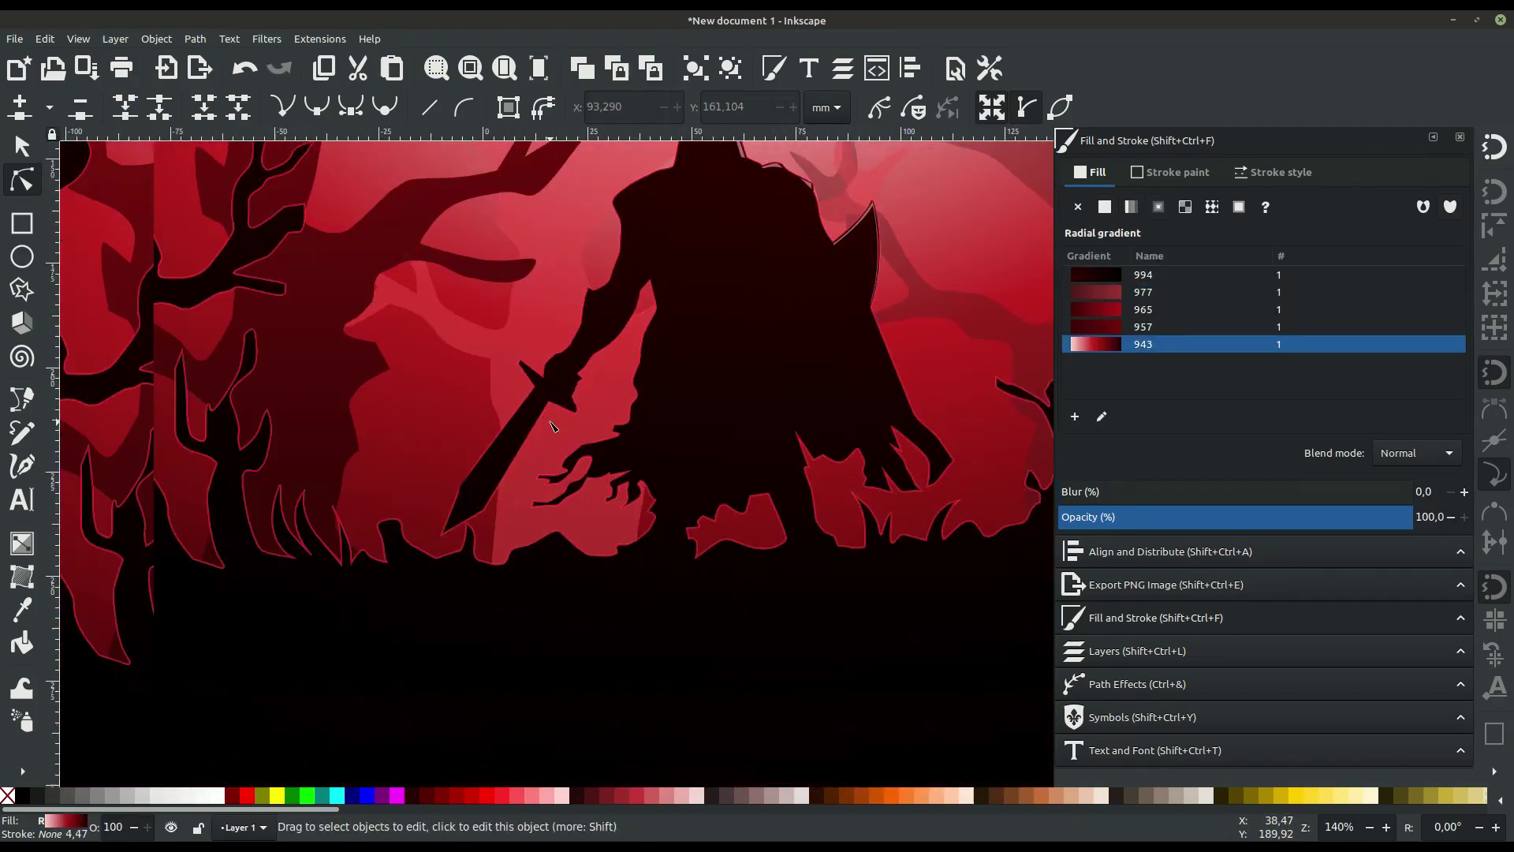
scroll(404, 513, "up", 1)
scroll(404, 513, "up", 1)
left_click(22, 399)
scroll(449, 608, "up", 1)
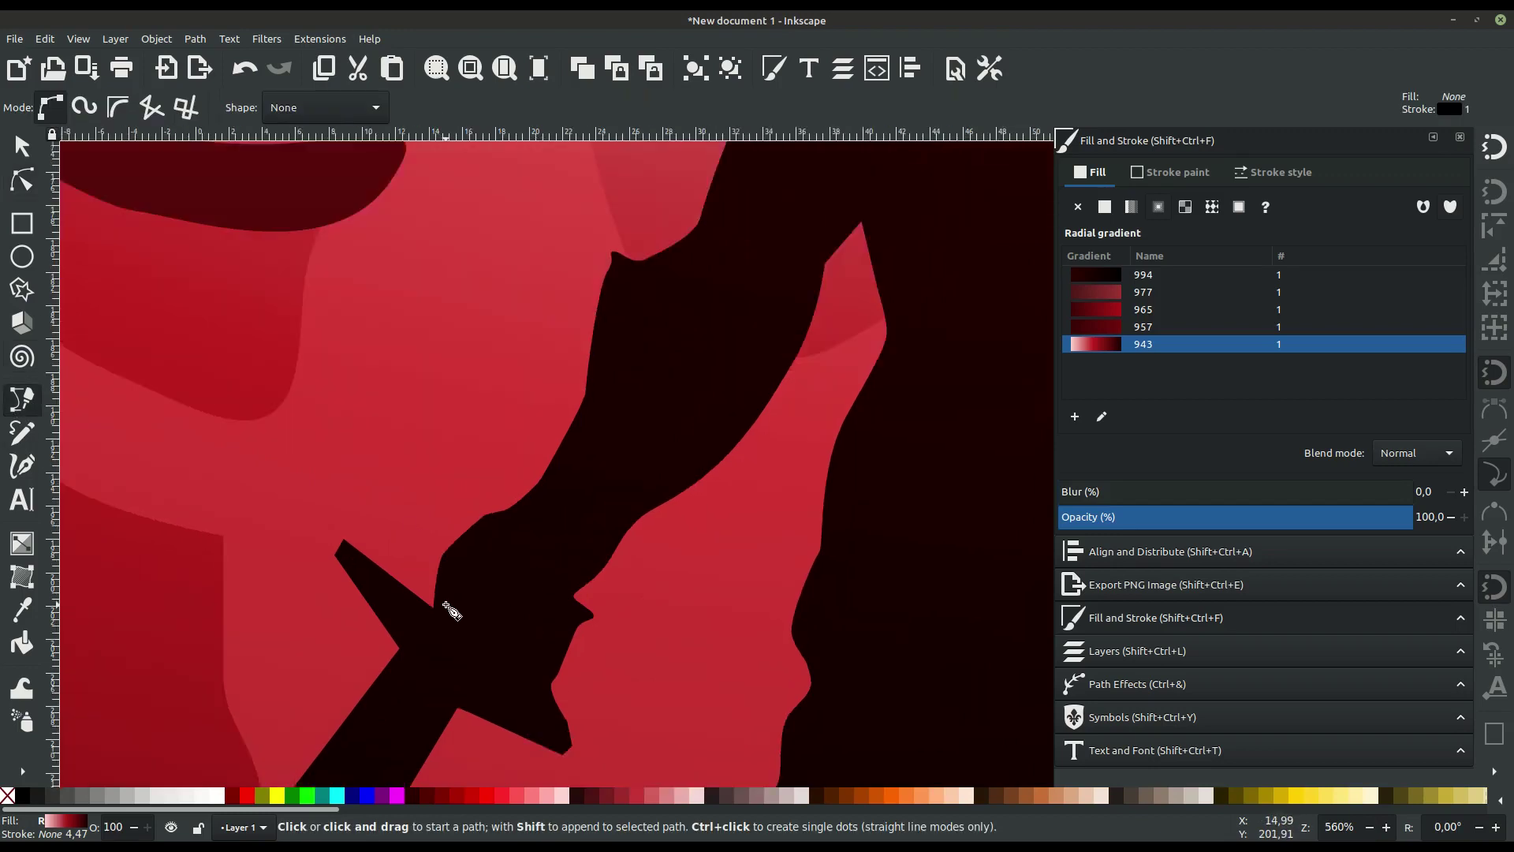
left_click_drag(447, 604, 454, 557)
left_click(477, 526)
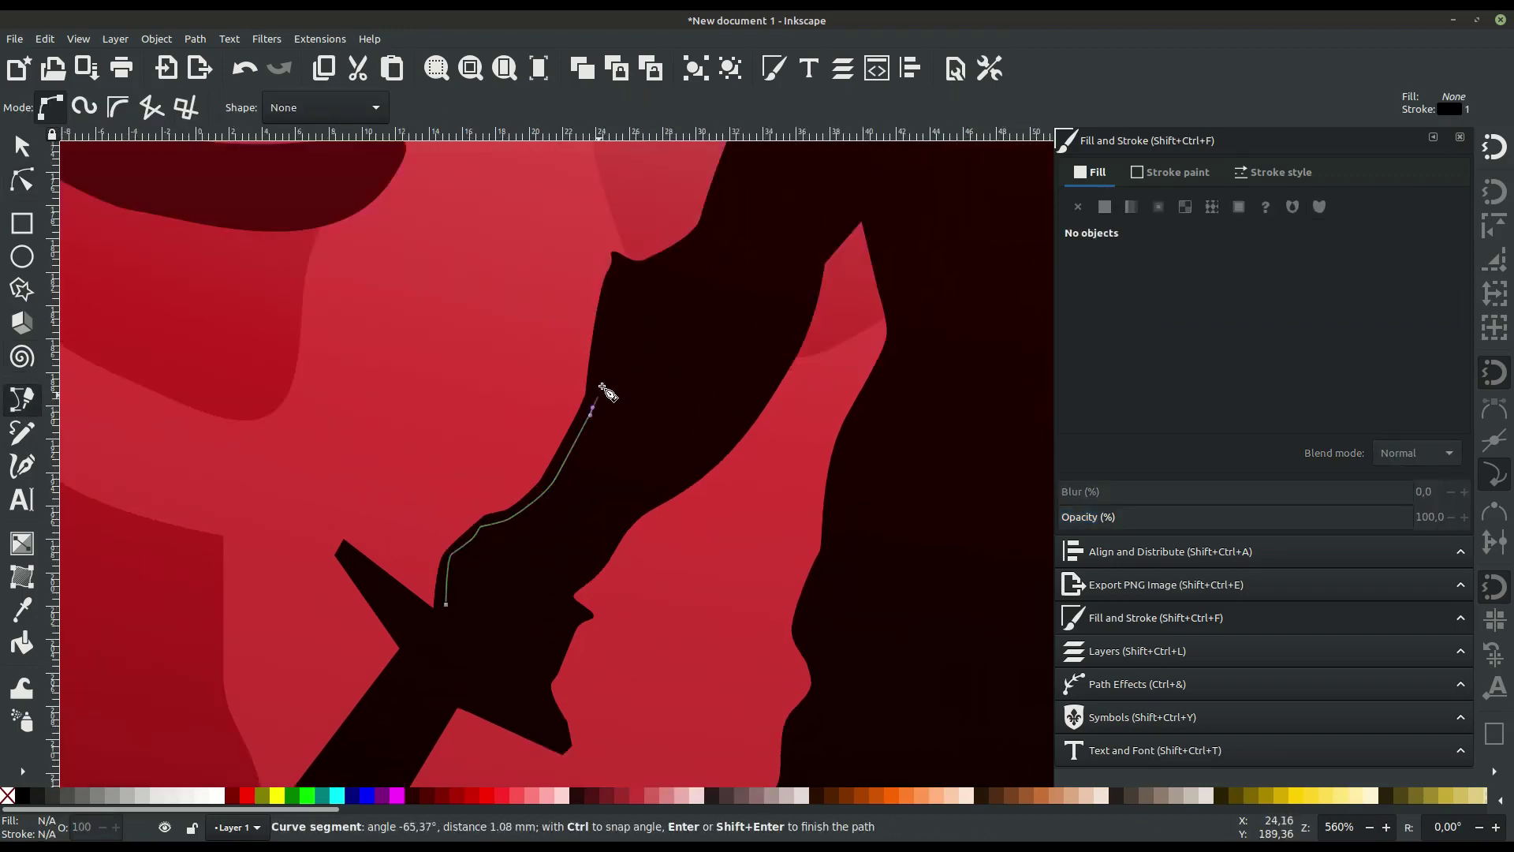
left_click(633, 276)
left_click(619, 406)
left_click(602, 423)
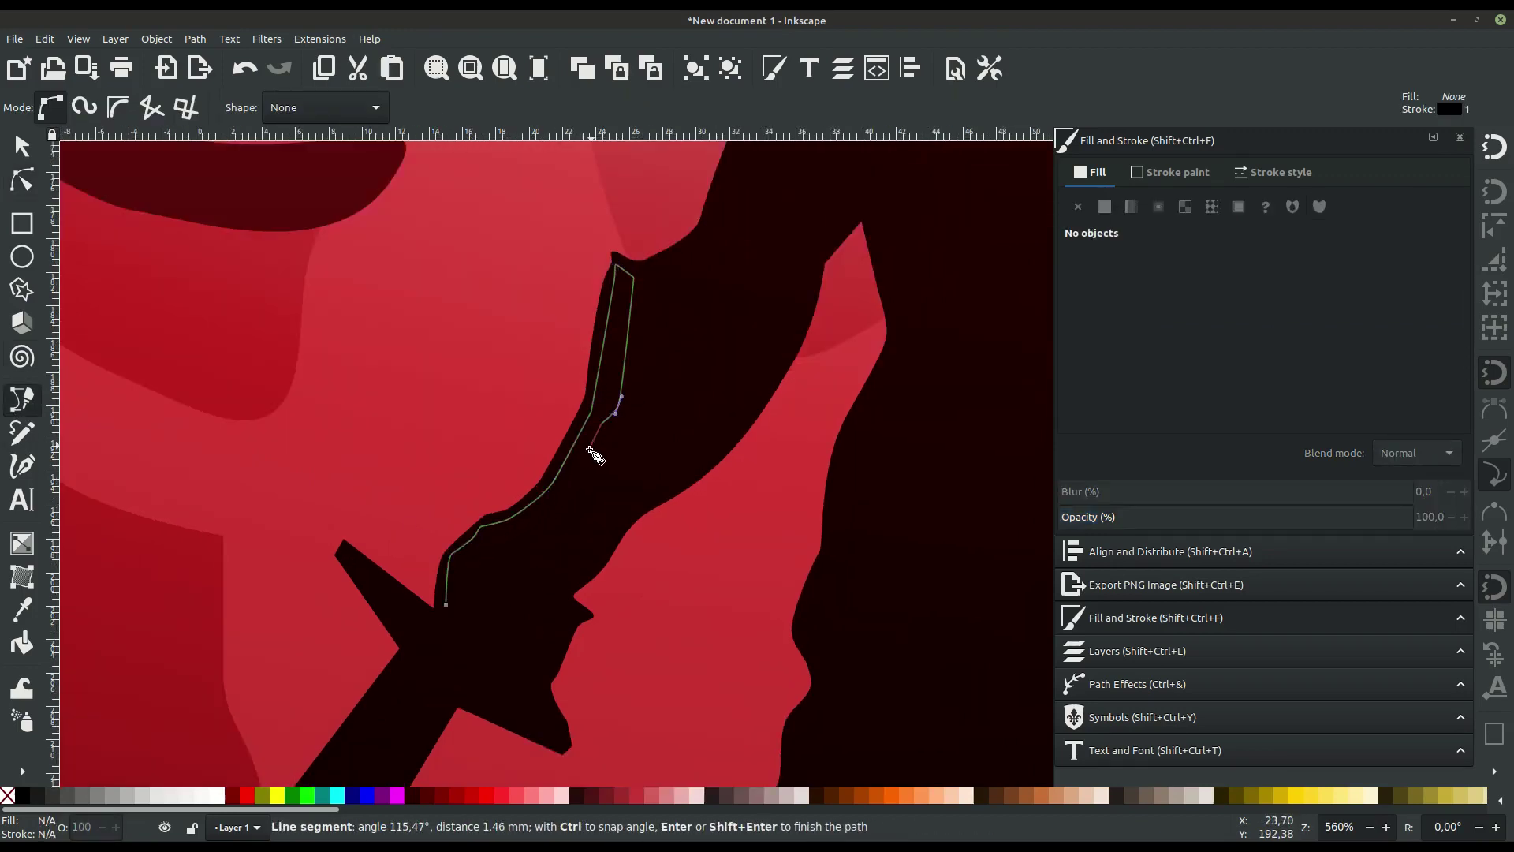
left_click(532, 526)
left_click(505, 533)
left_click(447, 604)
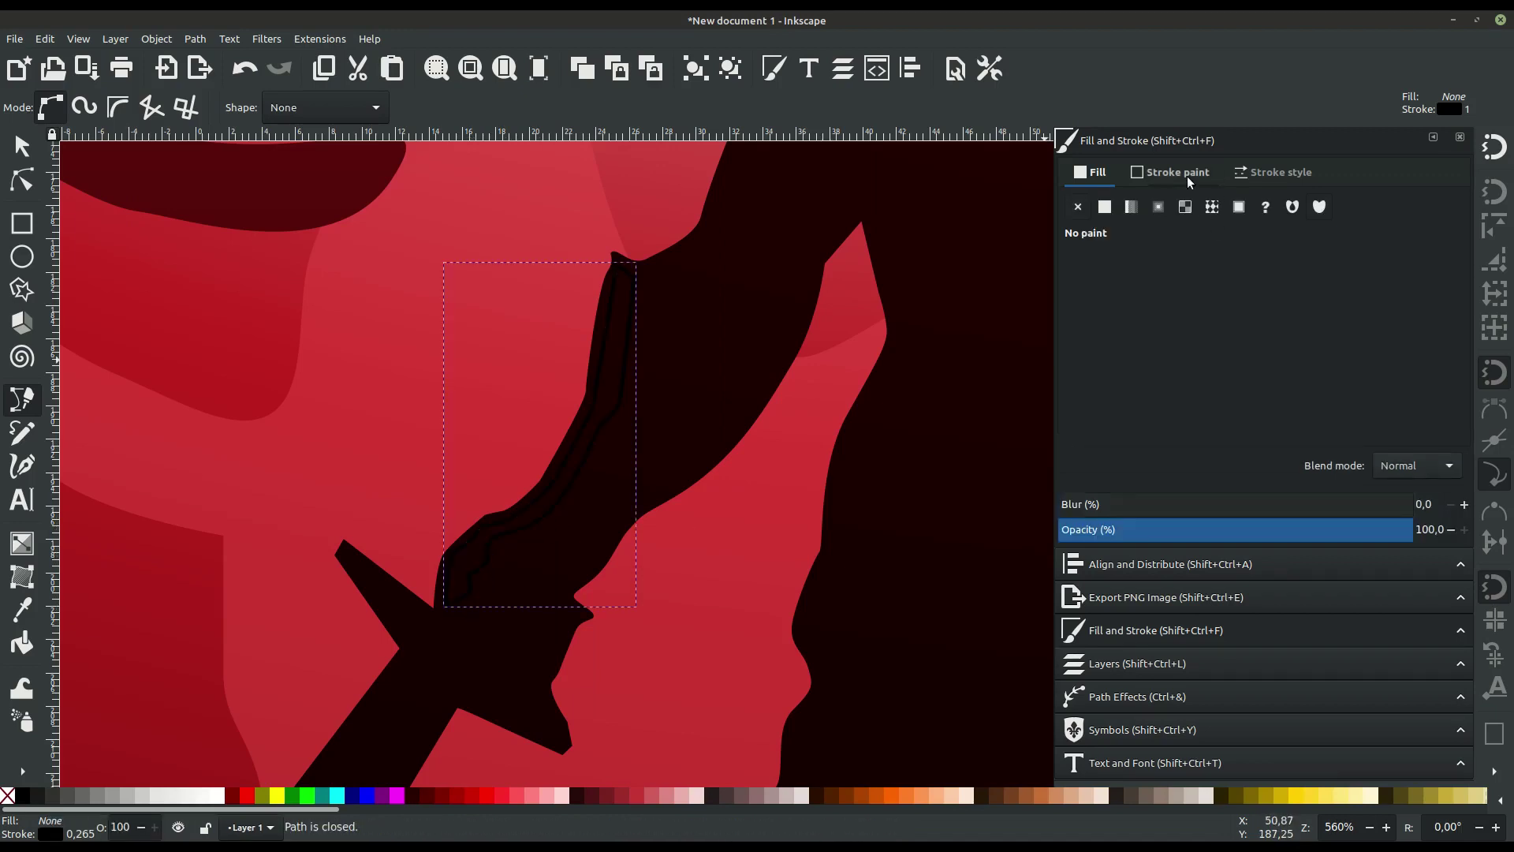
- Draw a closed highlight along the sword's crossguard
scroll(578, 565, "up", 1)
left_click(355, 494)
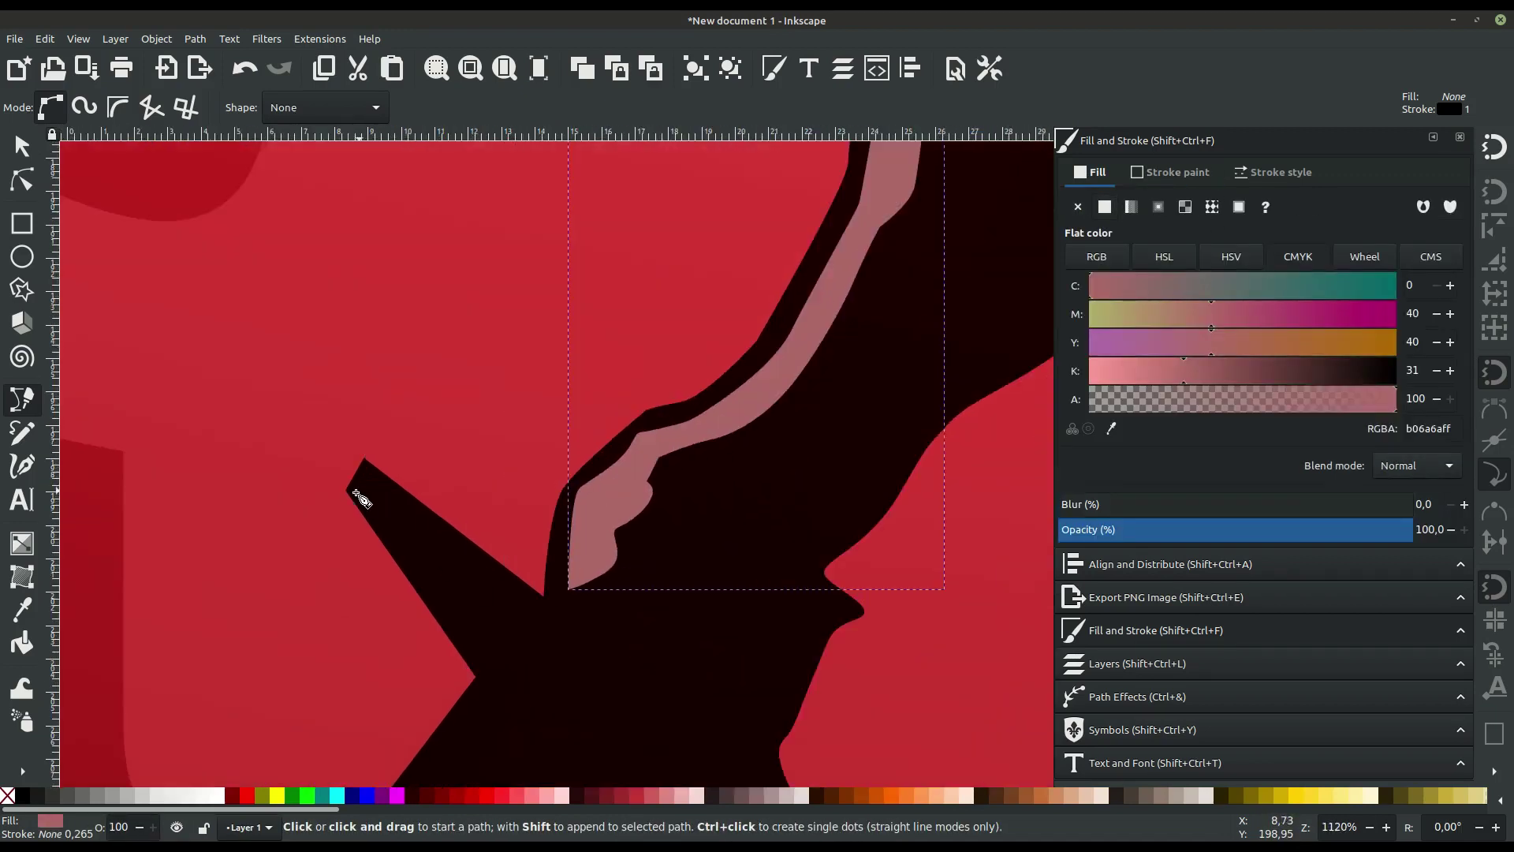
scroll(357, 495, "up", 1)
left_click_drag(581, 663, 585, 667)
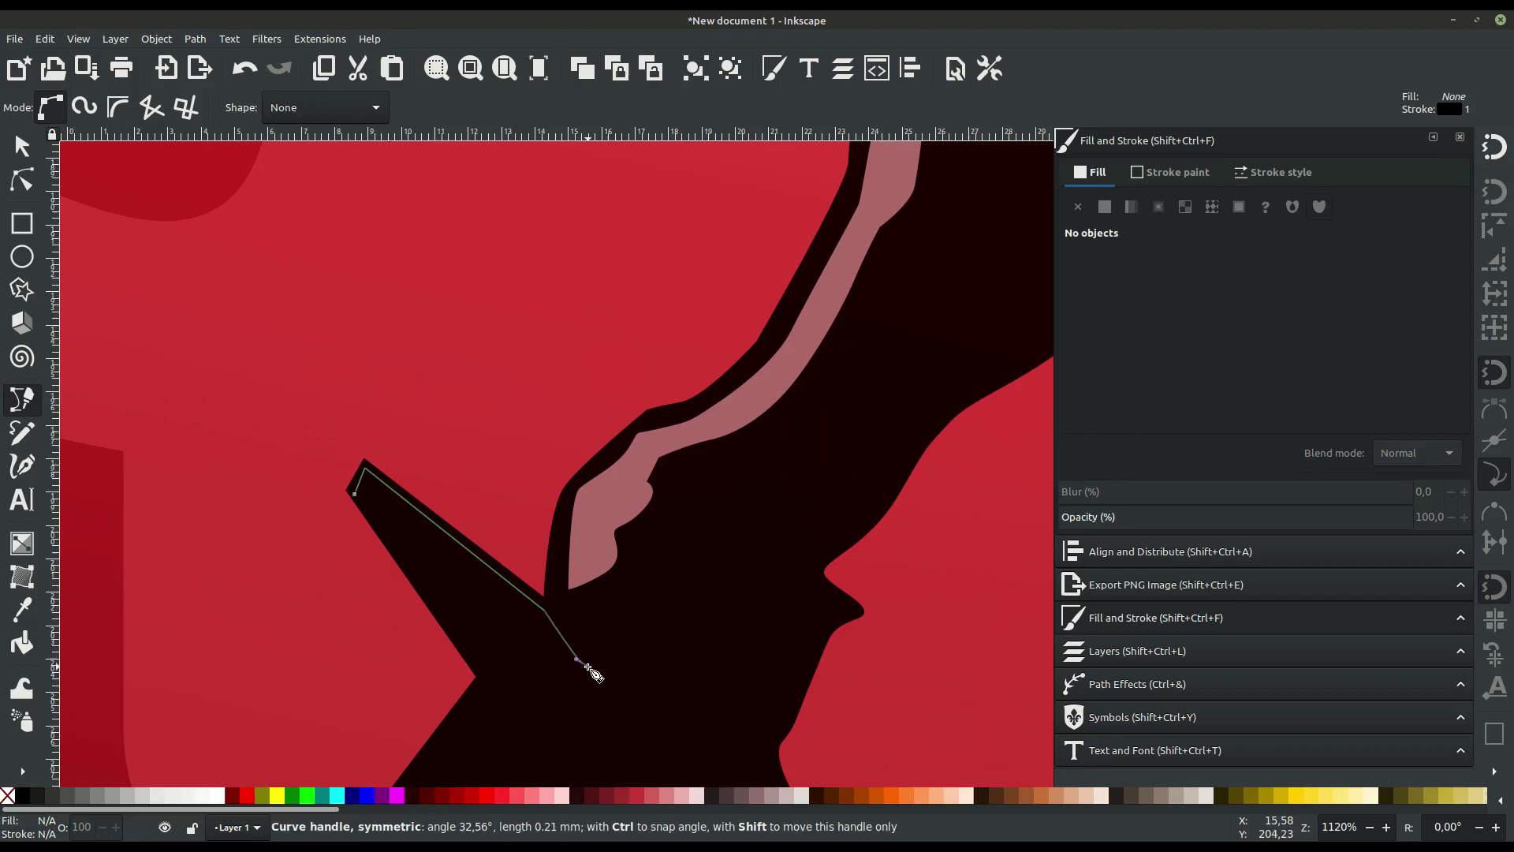
left_click(367, 486)
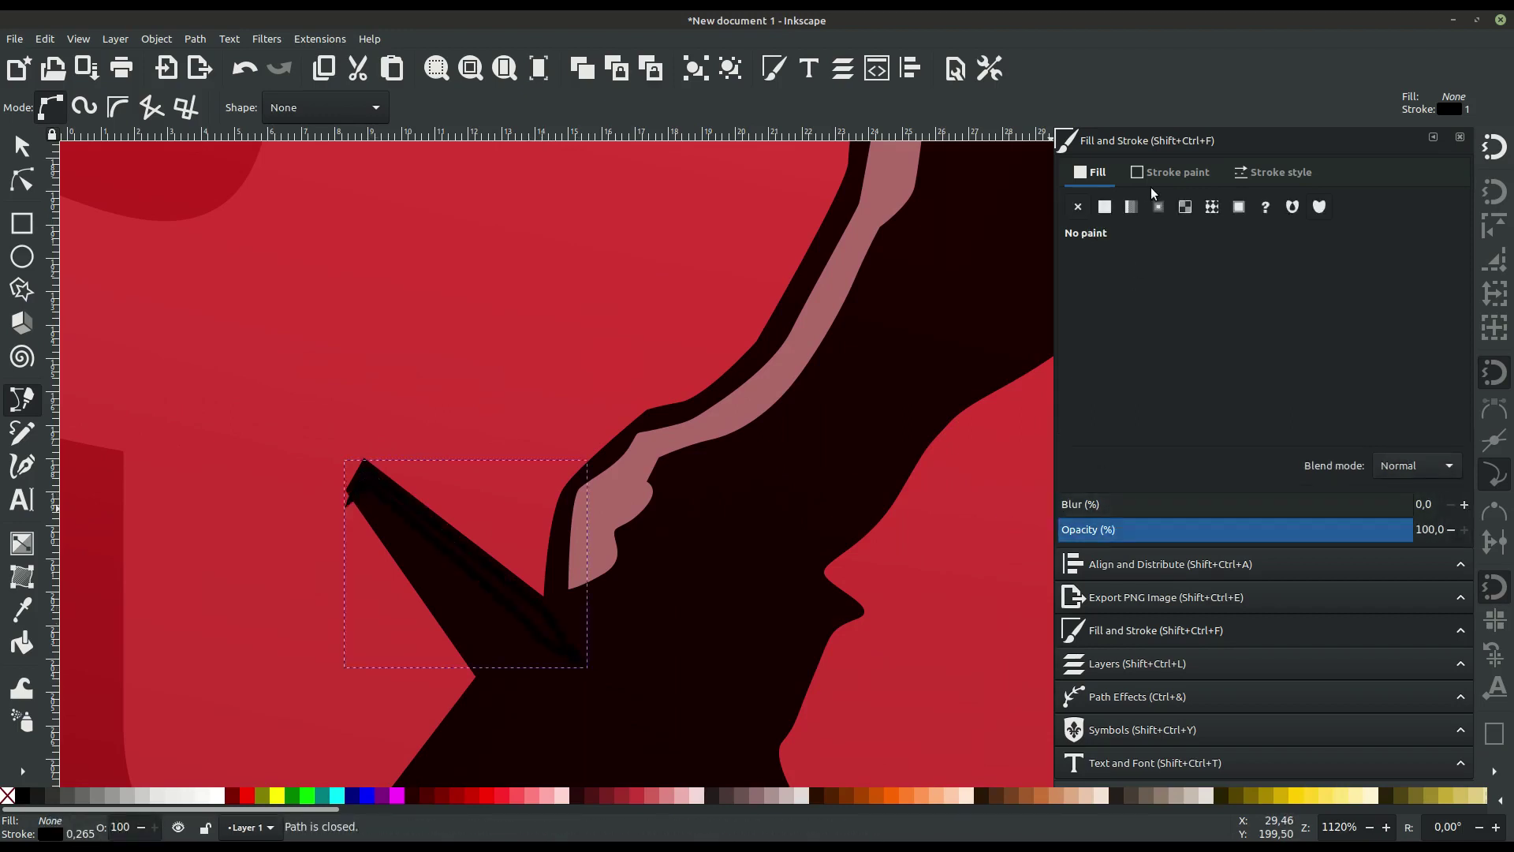
scroll(800, 580, "down", 5)
scroll(800, 580, "right", 3)
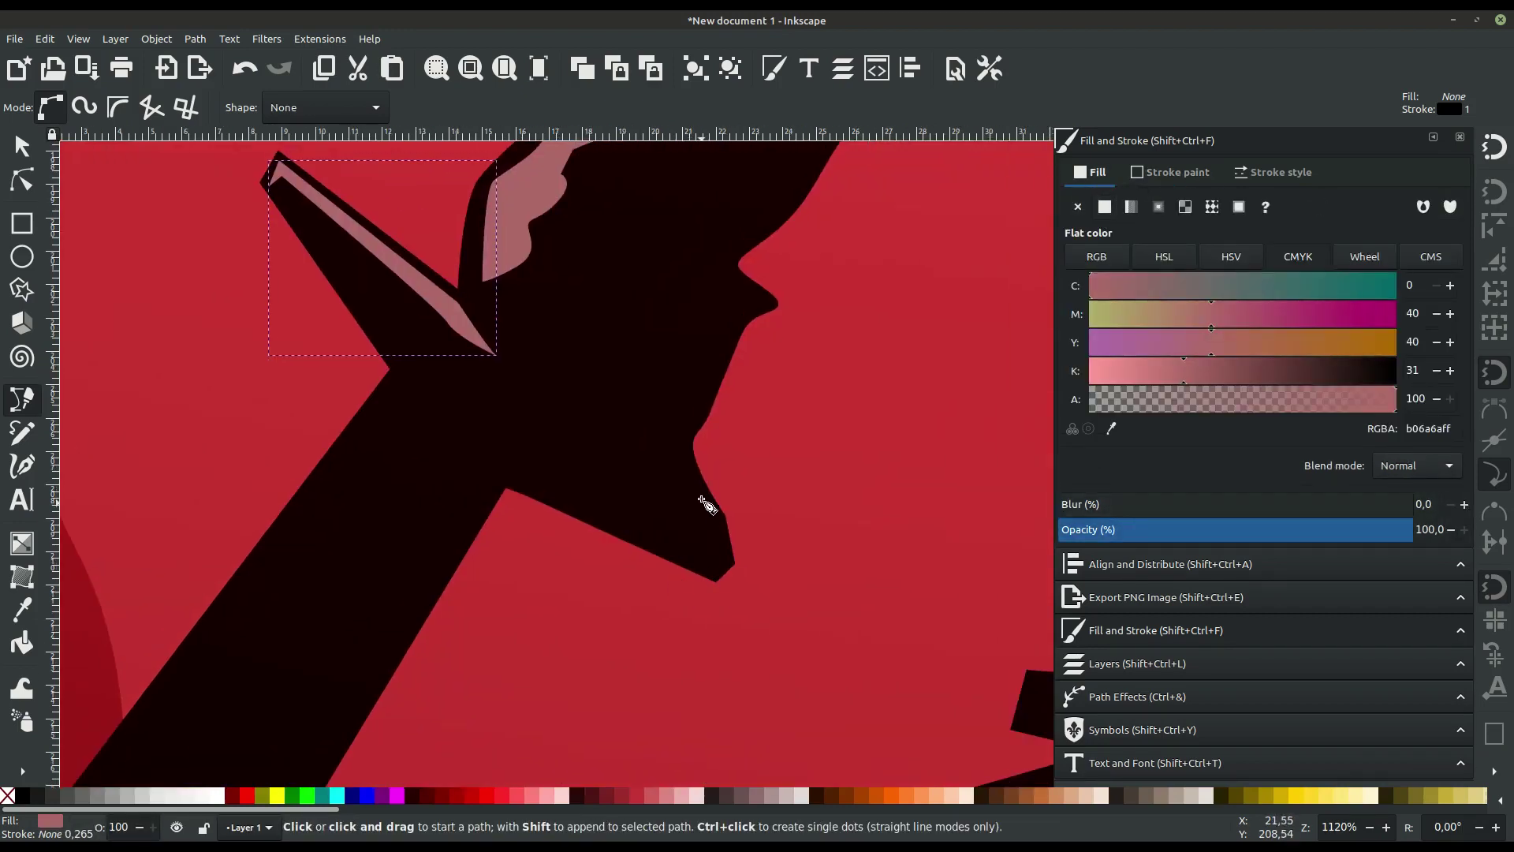
- Add a small closed highlight on the hand and another just below it
left_click(689, 459)
left_click(726, 544)
left_click(678, 525)
left_click(620, 478)
left_click(690, 460)
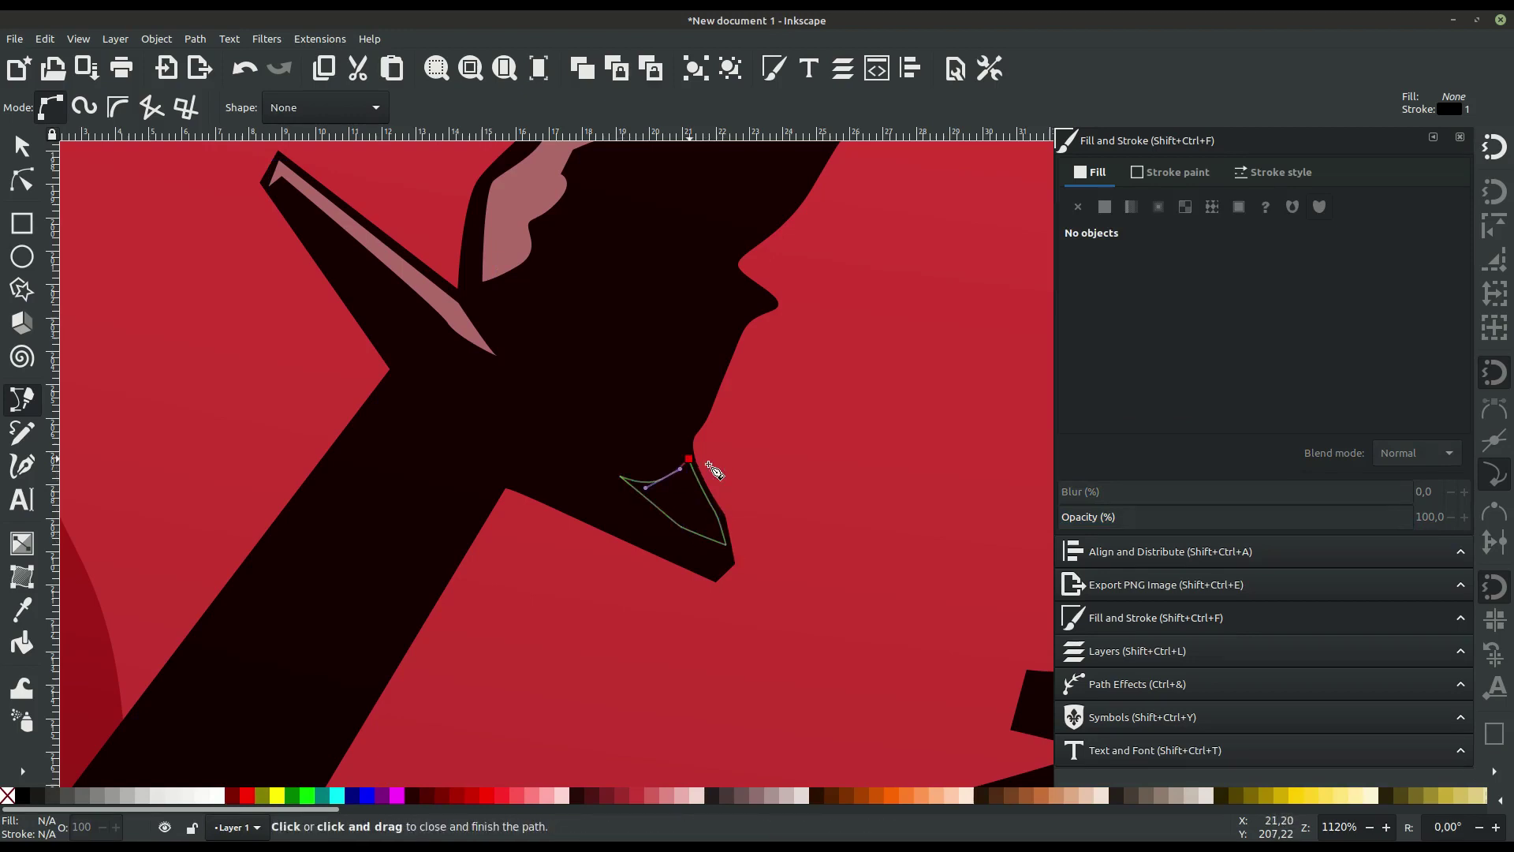
scroll(838, 471, "up", 8)
scroll(837, 471, "right", 6)
left_click(540, 538)
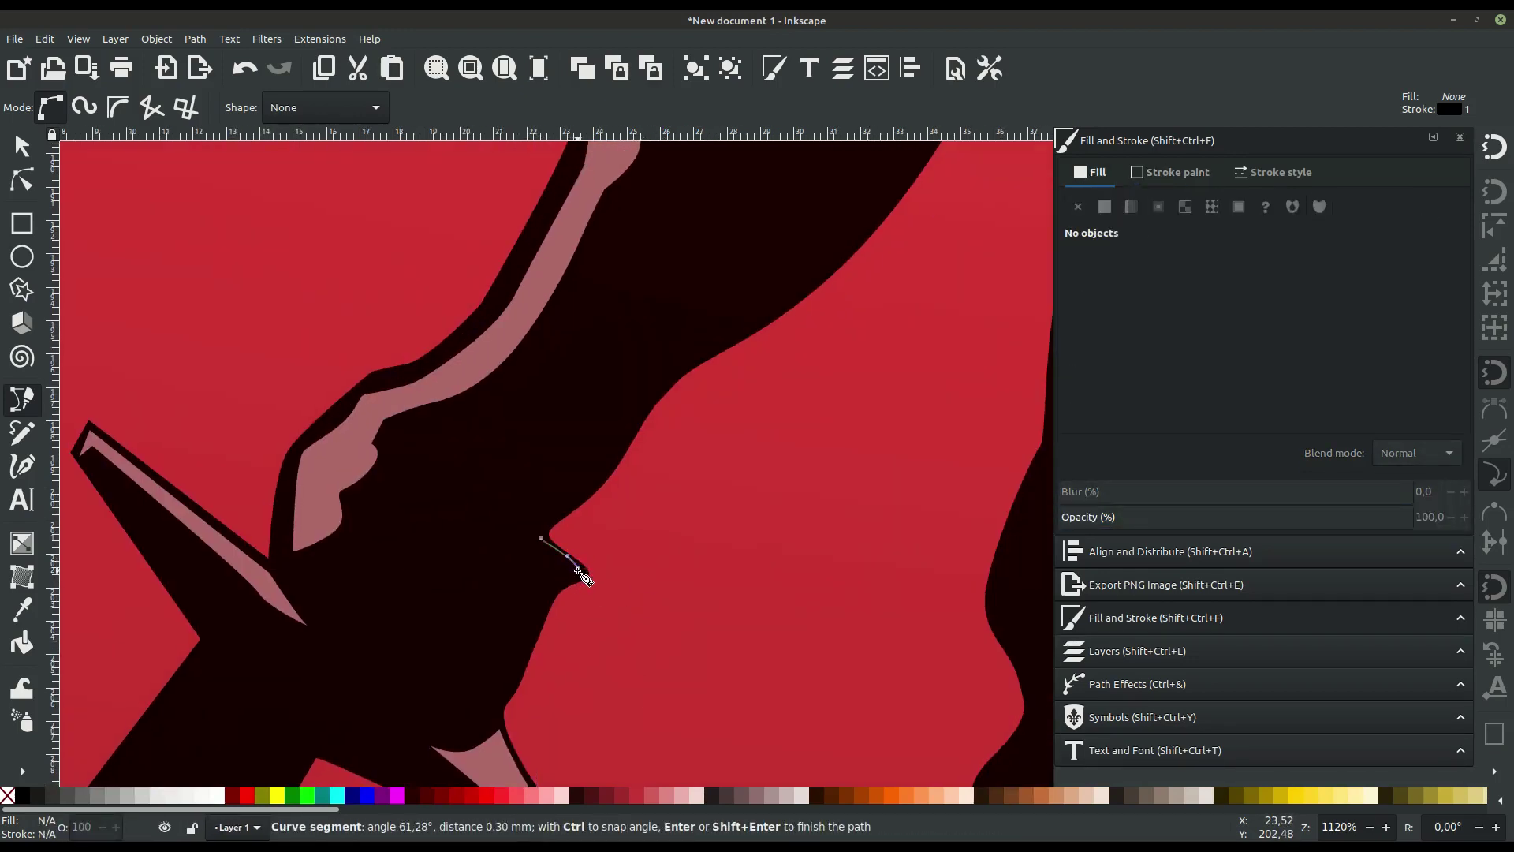
left_click(540, 539)
scroll(871, 474, "up", 8)
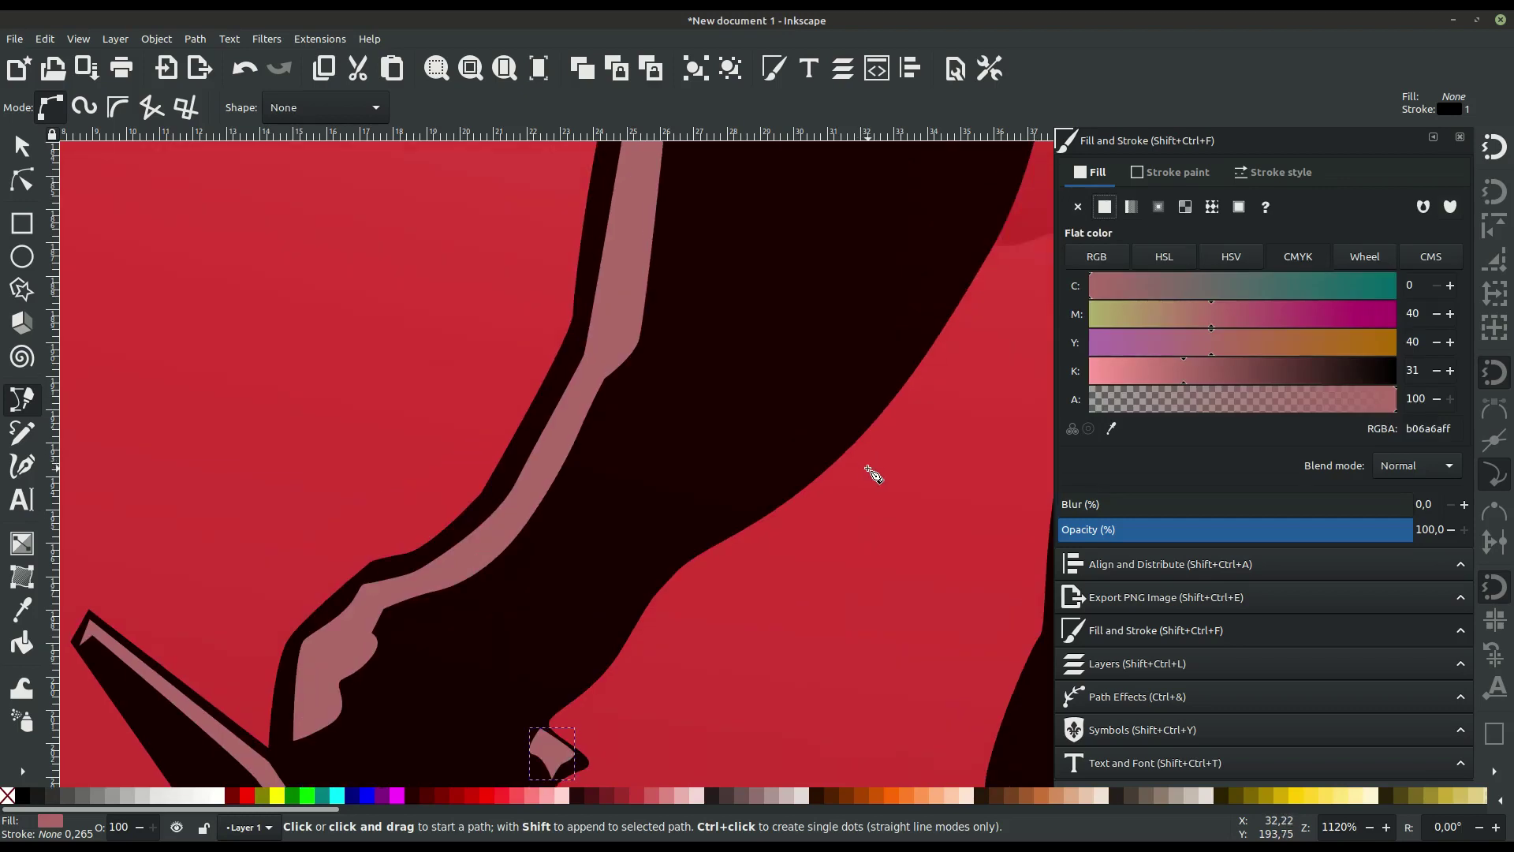
scroll(915, 483, "down", 2)
- Draw a closed highlight along the left shoulder contour and remove its outline
scroll(636, 524, "up", 5)
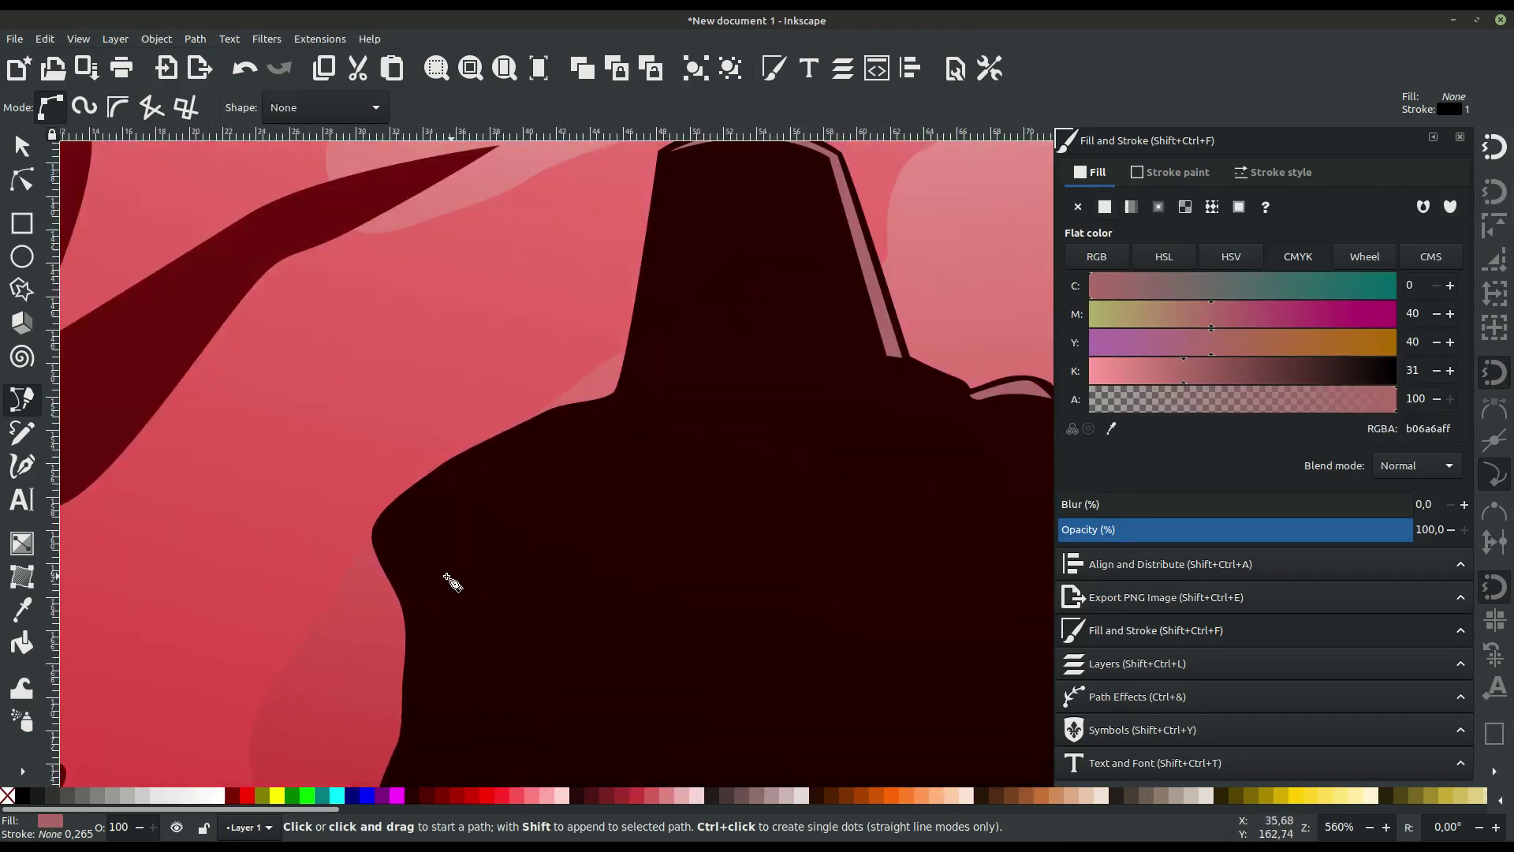
left_click(401, 585)
left_click_drag(380, 530, 416, 497)
left_click_drag(576, 412, 593, 412)
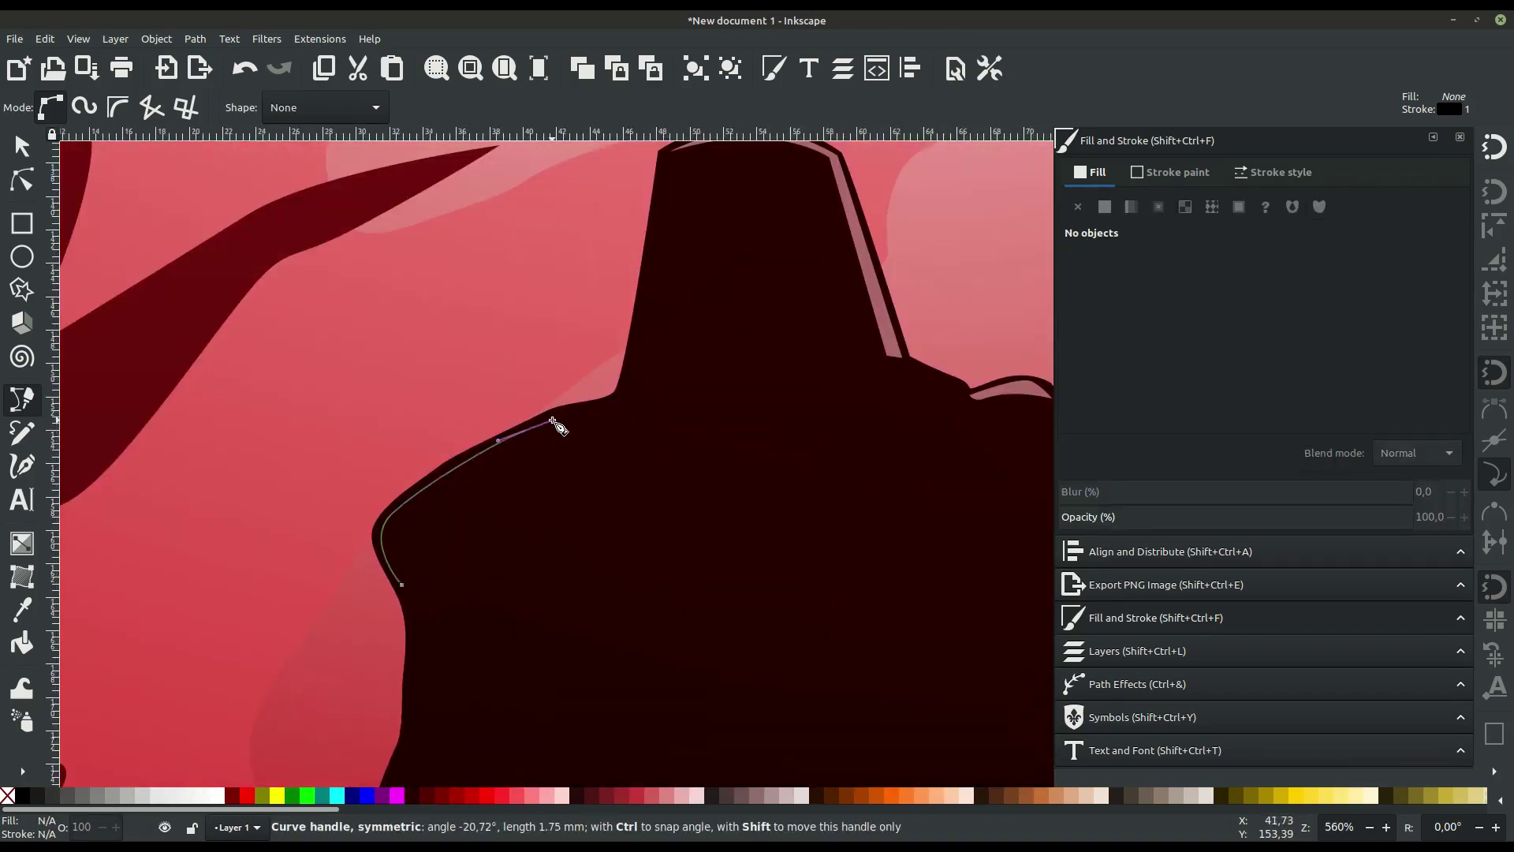
left_click(622, 404)
left_click_drag(449, 482, 418, 512)
left_click(402, 523)
left_click_drag(401, 584, 422, 639)
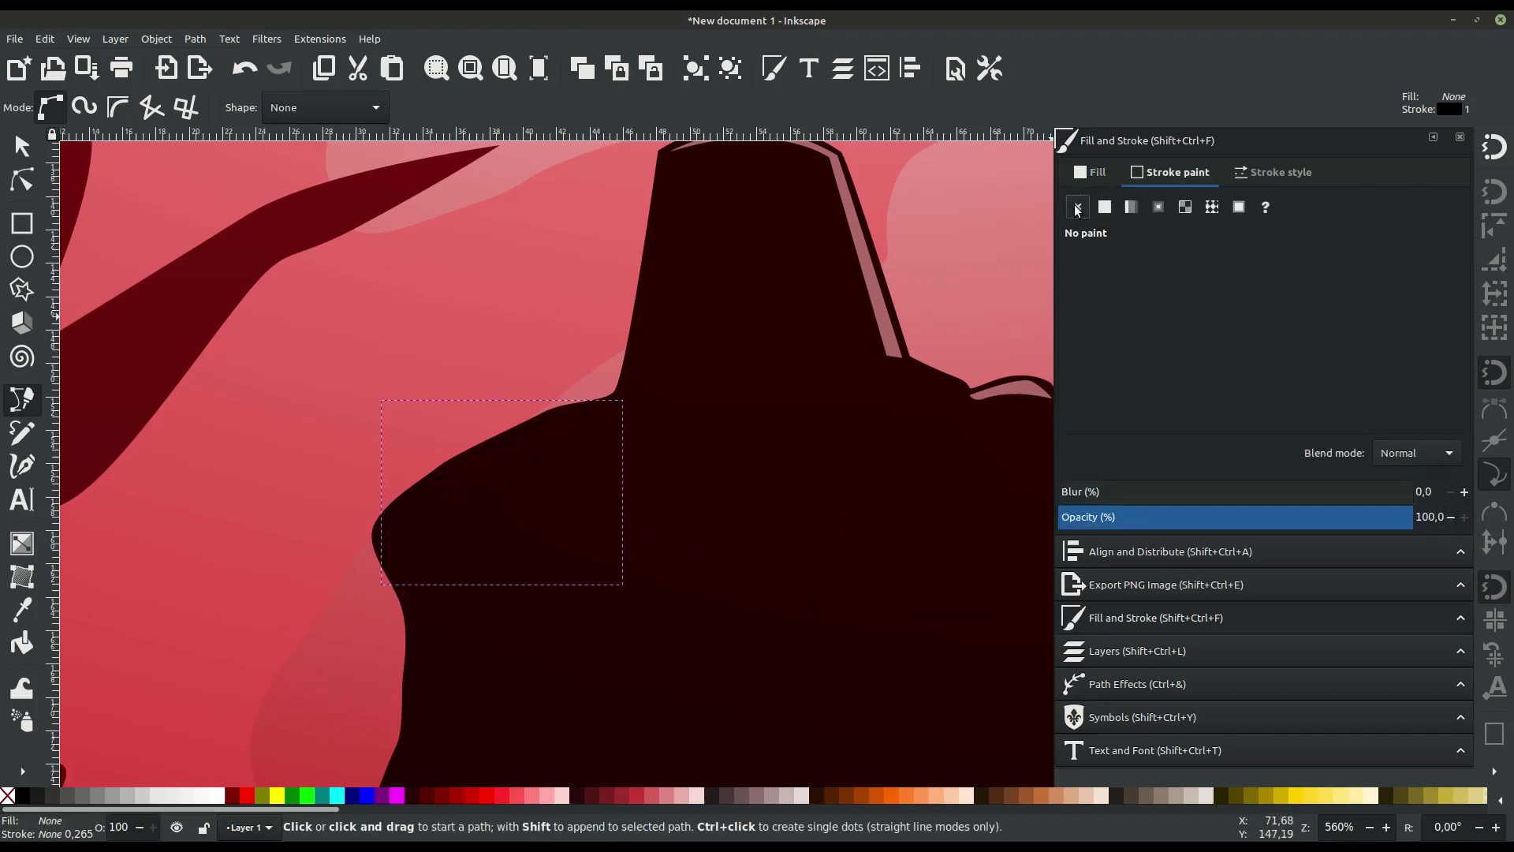
left_click(1104, 207)
- Select the sword-edge highlight and the knight silhouette to check them
key("s")
left_click(332, 462)
scroll(587, 628, "down", 4)
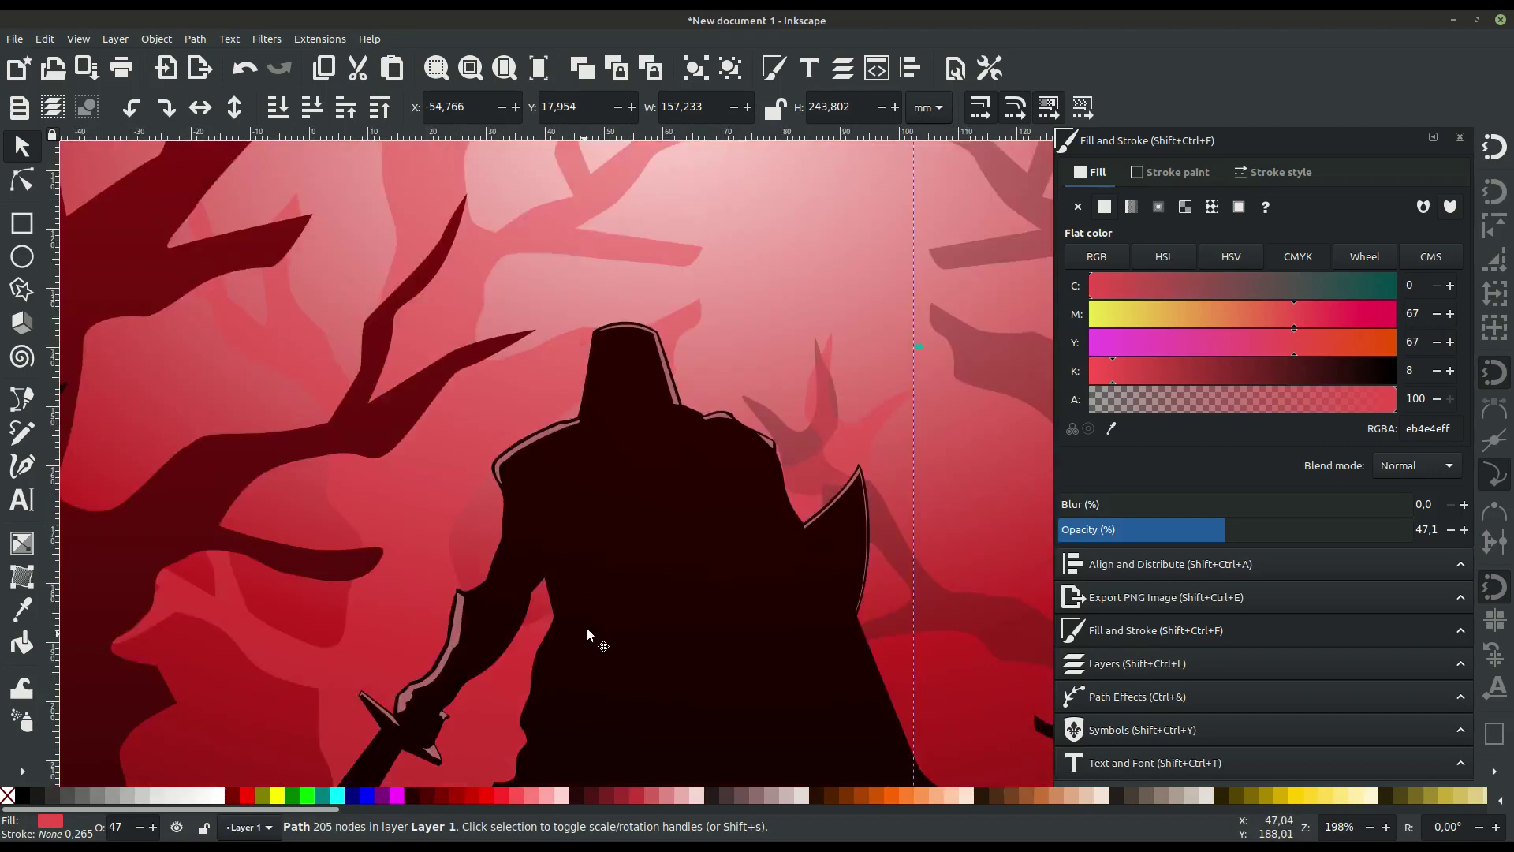
left_click(530, 426)
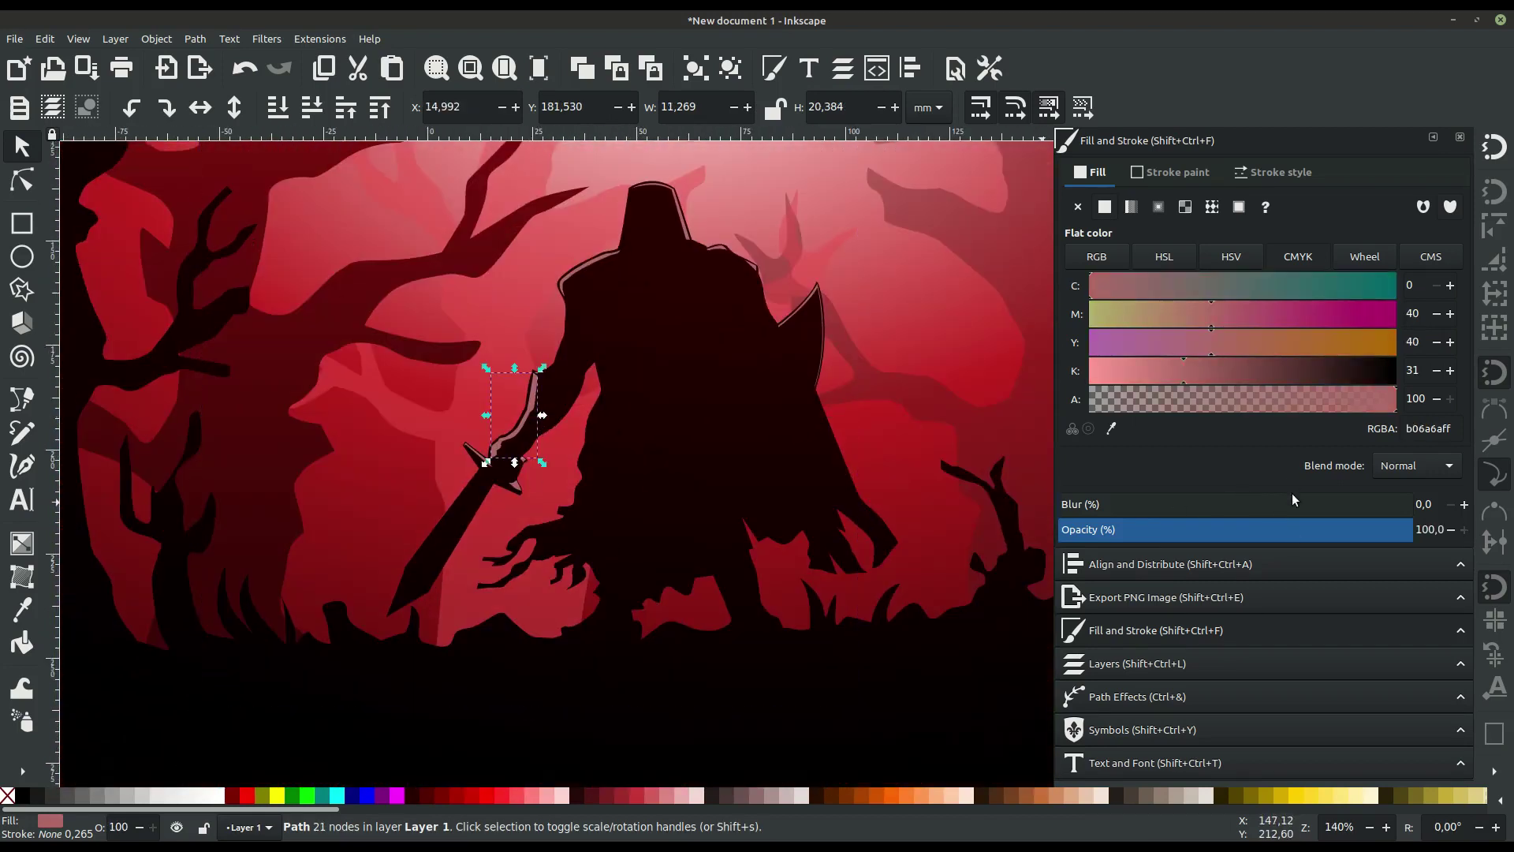
left_click(1283, 529)
left_click(541, 647)
- Draw a highlight strip along the sword blade with pink fill and no outline
scroll(477, 592, "up", 2)
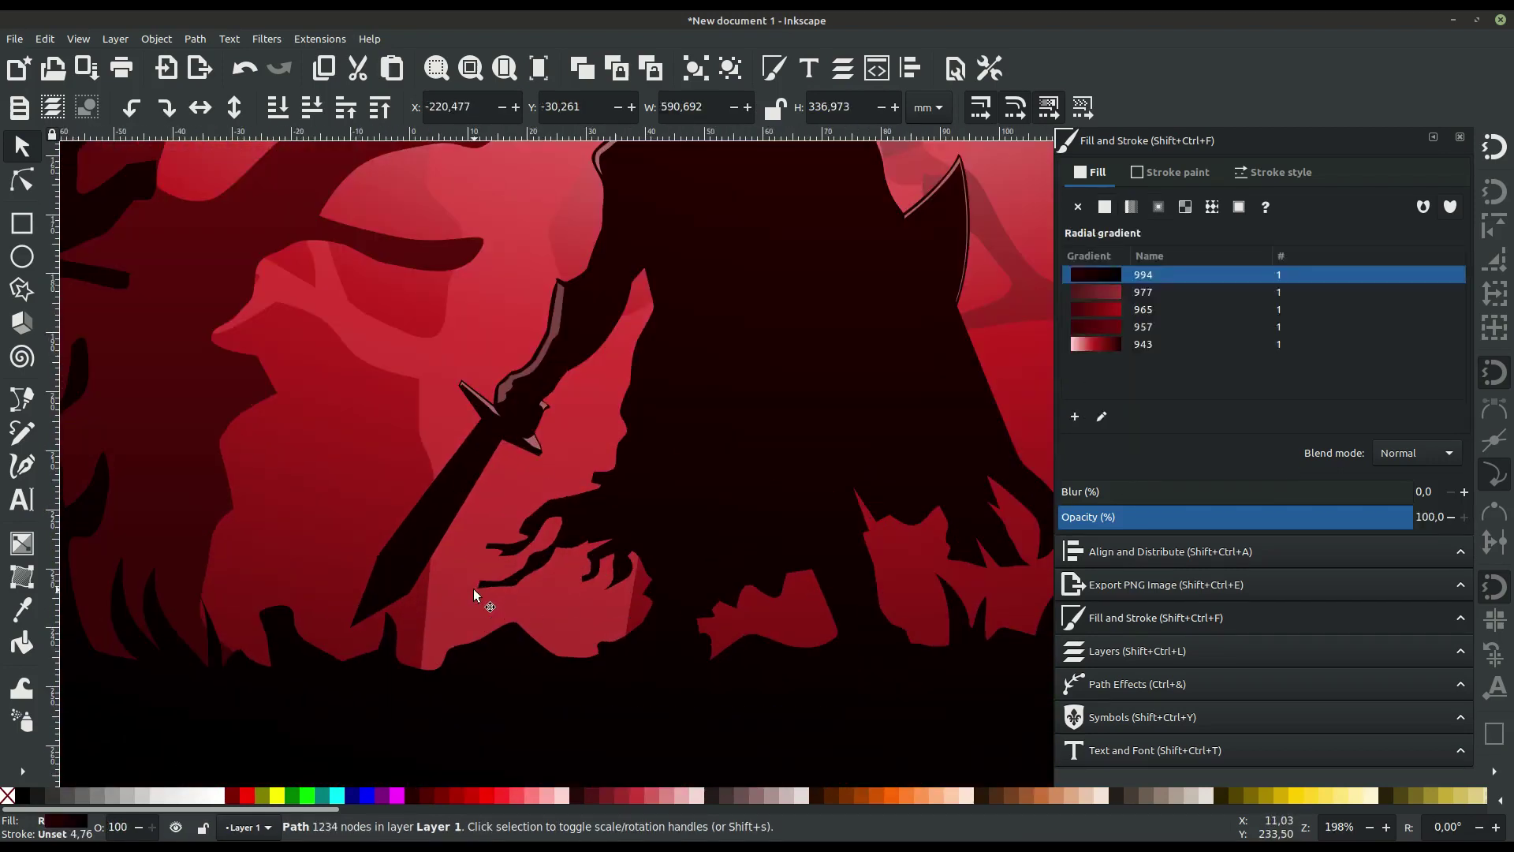
left_click(22, 399)
scroll(489, 347, "up", 1)
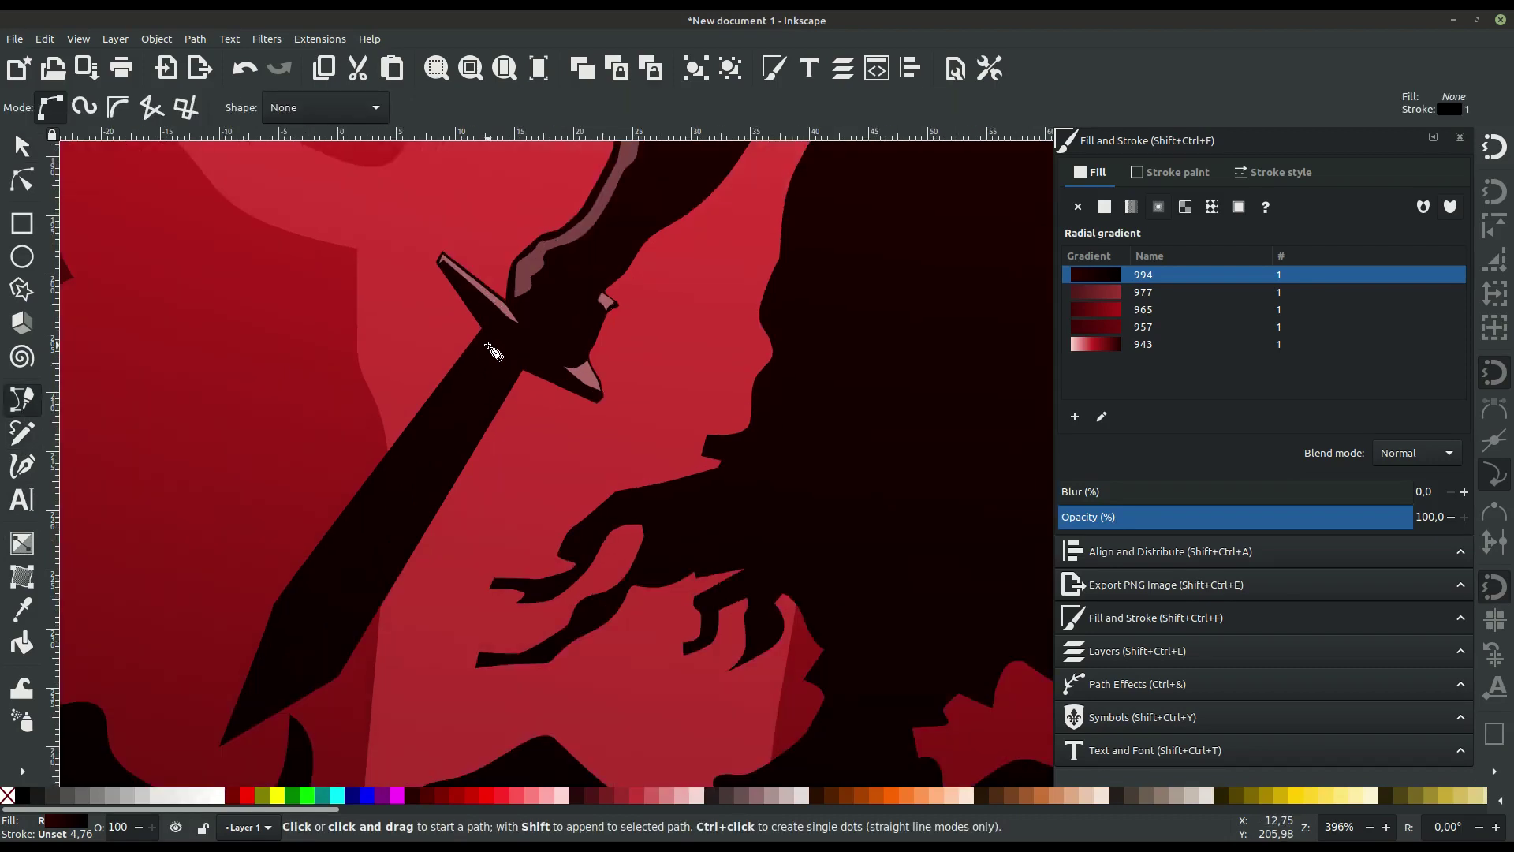
scroll(489, 341, "up", 1)
left_click(489, 341)
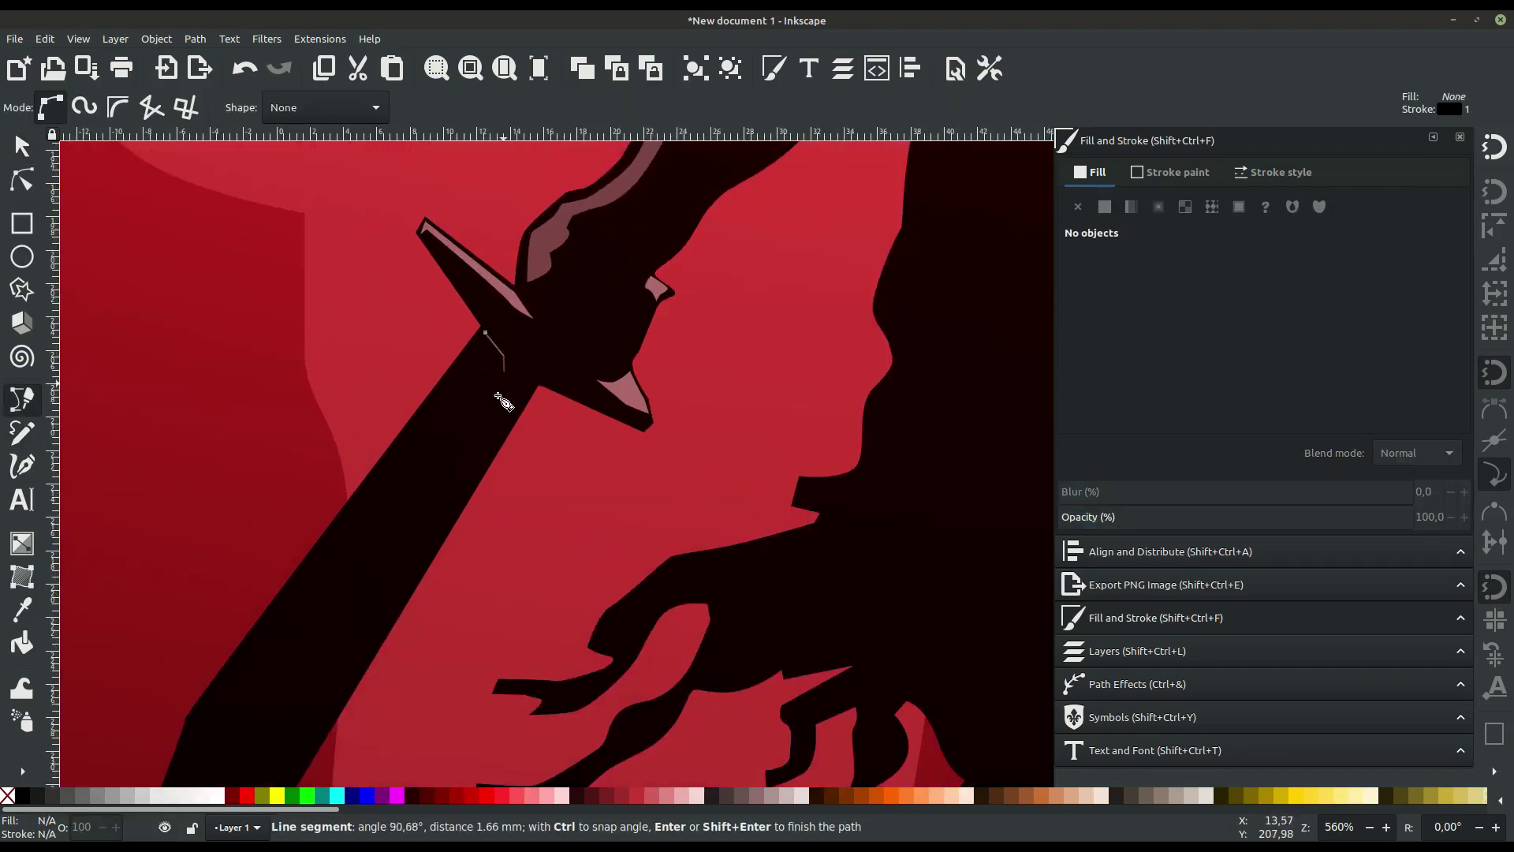
scroll(395, 512, "left", 3)
scroll(339, 576, "up", 3)
key("Return")
left_click(1177, 172)
left_click(1080, 206)
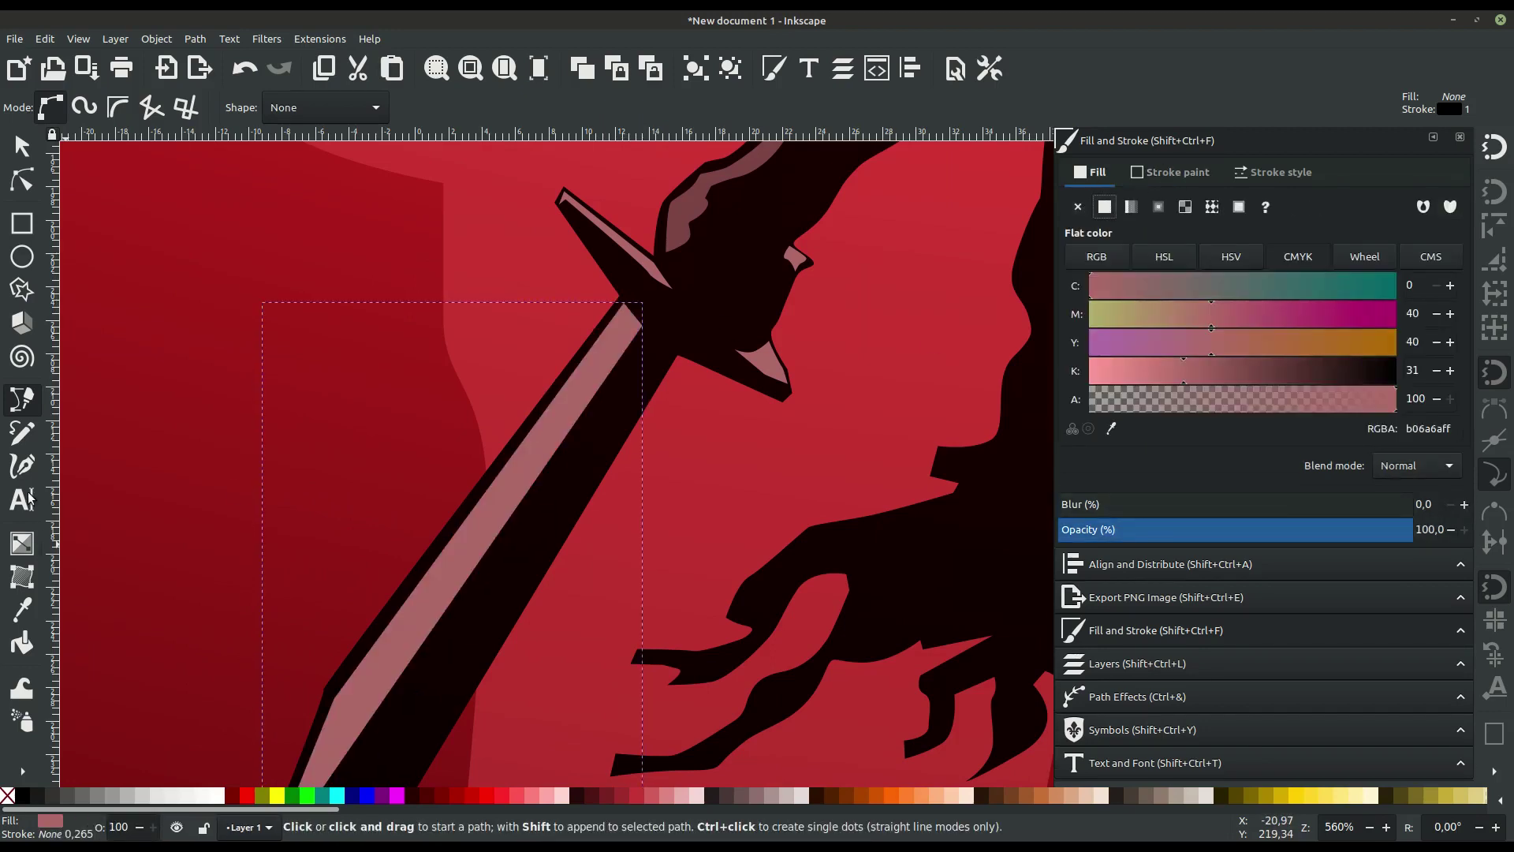
- Drag a linear gradient along the blade highlight so it fades toward the tip
left_click(22, 543)
scroll(388, 406, "left", 5)
scroll(389, 406, "down", 5)
mouse_move(904, 183)
left_mouse_down()
mouse_move(592, 636)
mouse_move(552, 717)
left_mouse_up()
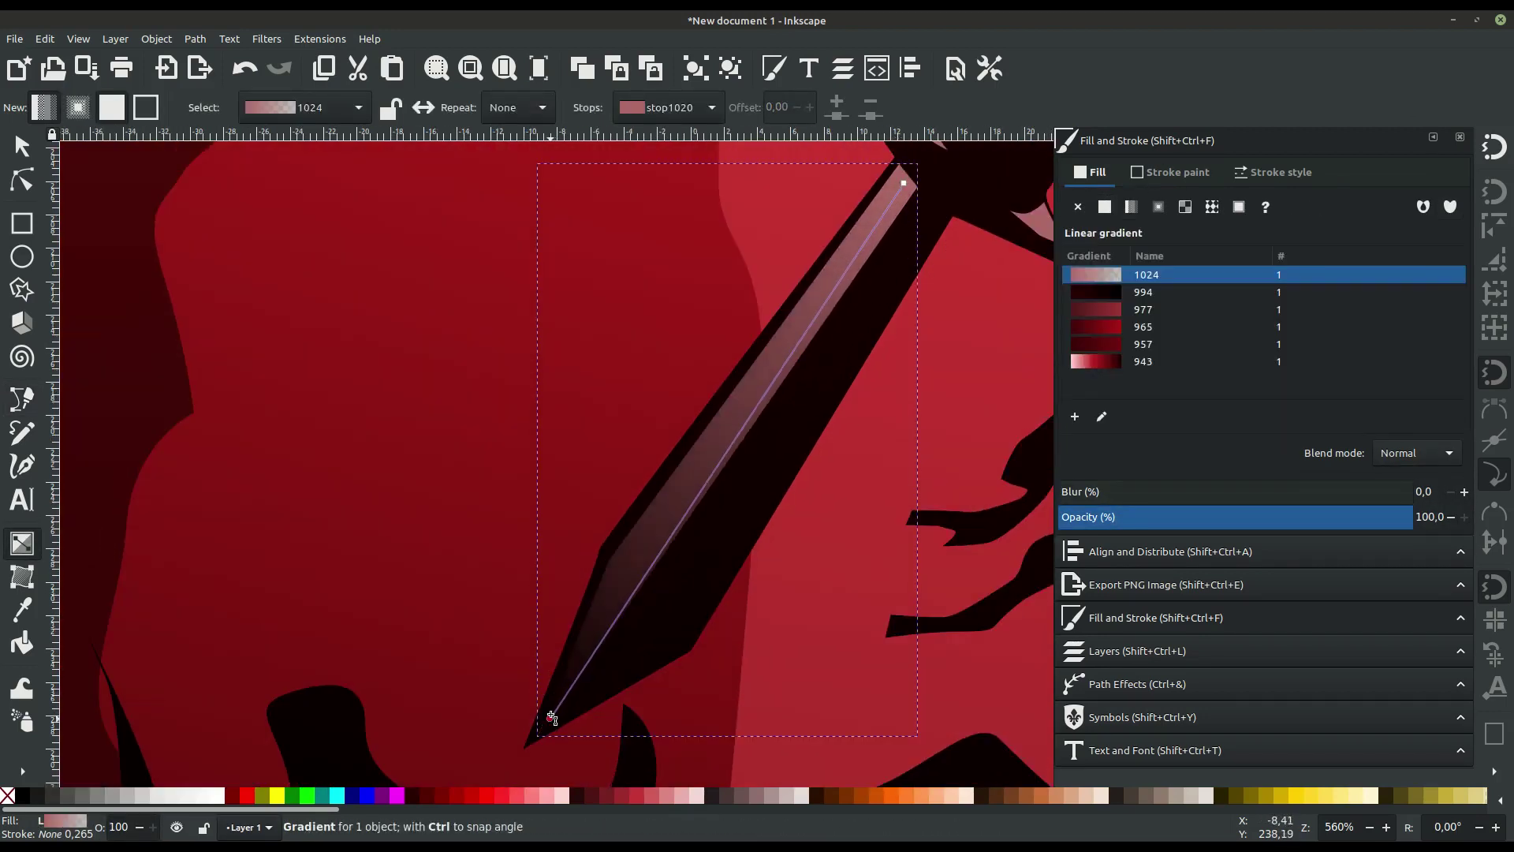
key("s")
left_click(833, 527)
scroll(833, 526, "down", 5, "ctrl")
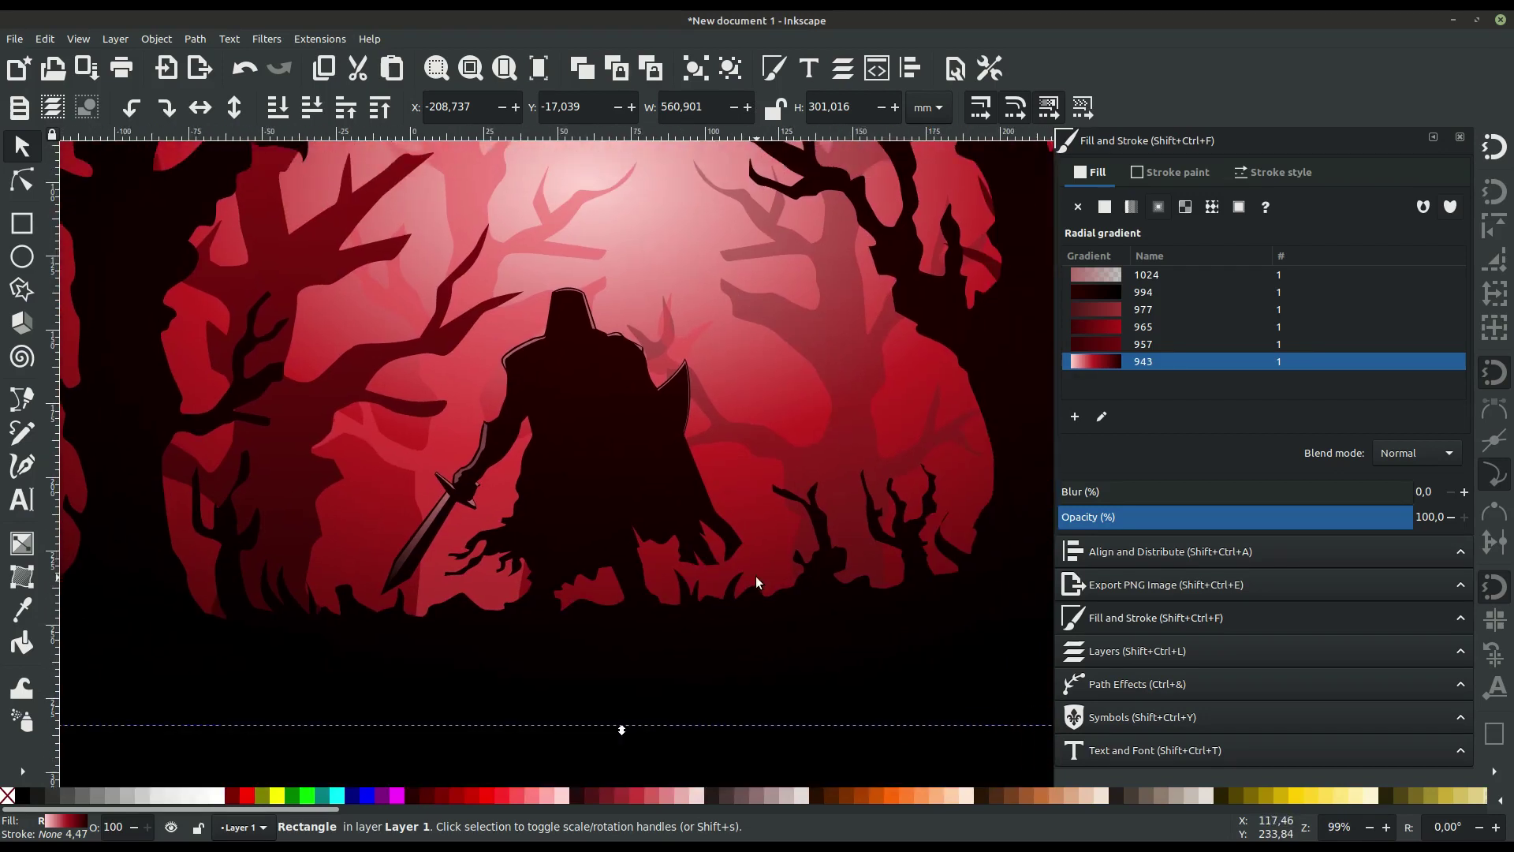
- Rubber-band the claw nodes at the knight's feet and drag them down into the grass
left_click(22, 181)
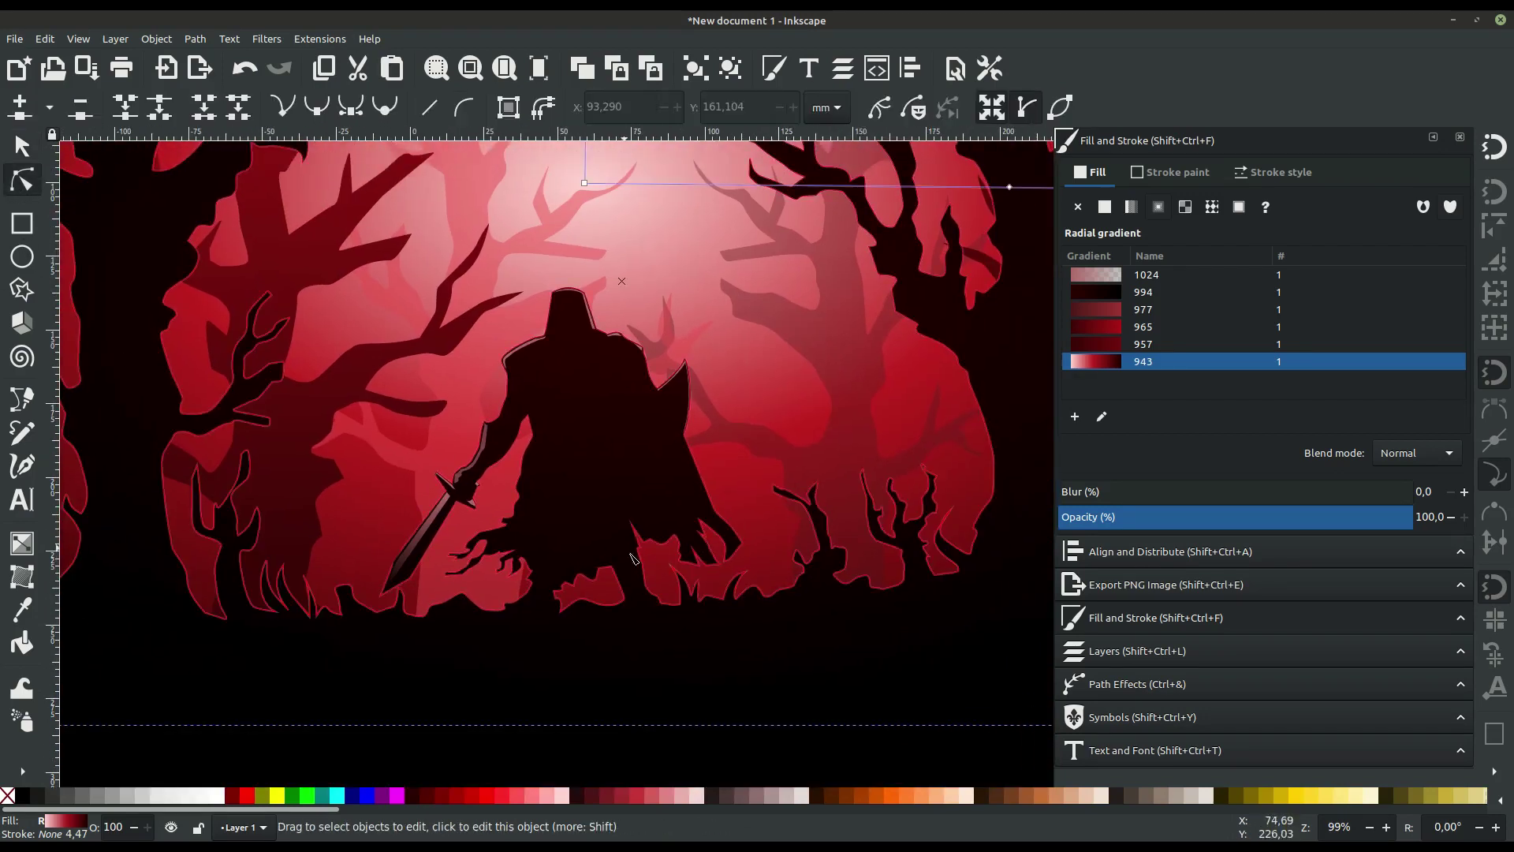
scroll(697, 544, "up", 1, "ctrl")
left_click(699, 532)
scroll(757, 539, "up", 2, "ctrl")
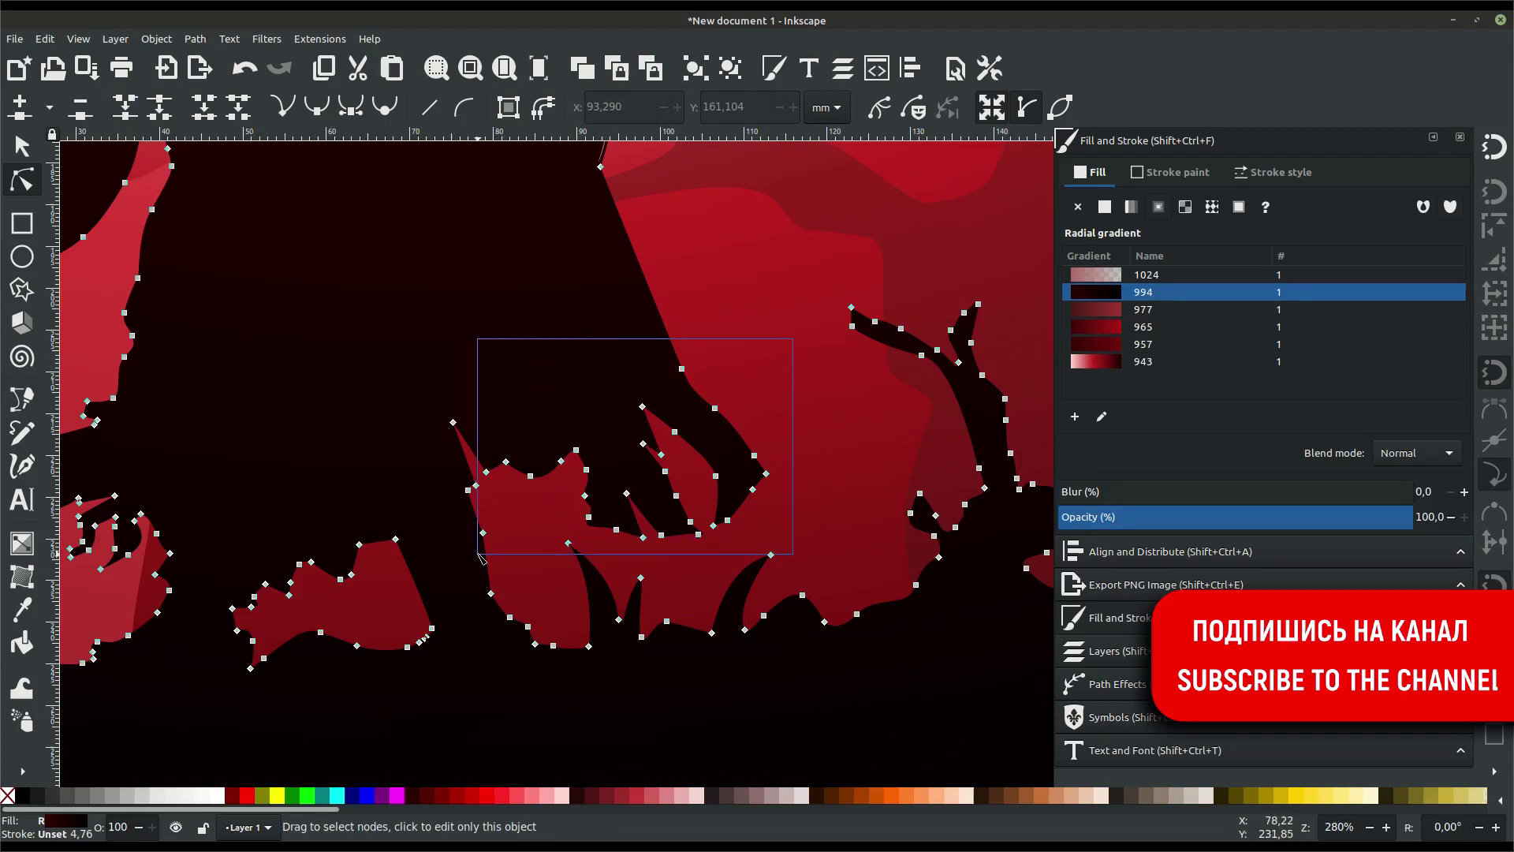
left_click_drag(793, 339, 493, 550)
scroll(580, 581, "up", 2, "ctrl")
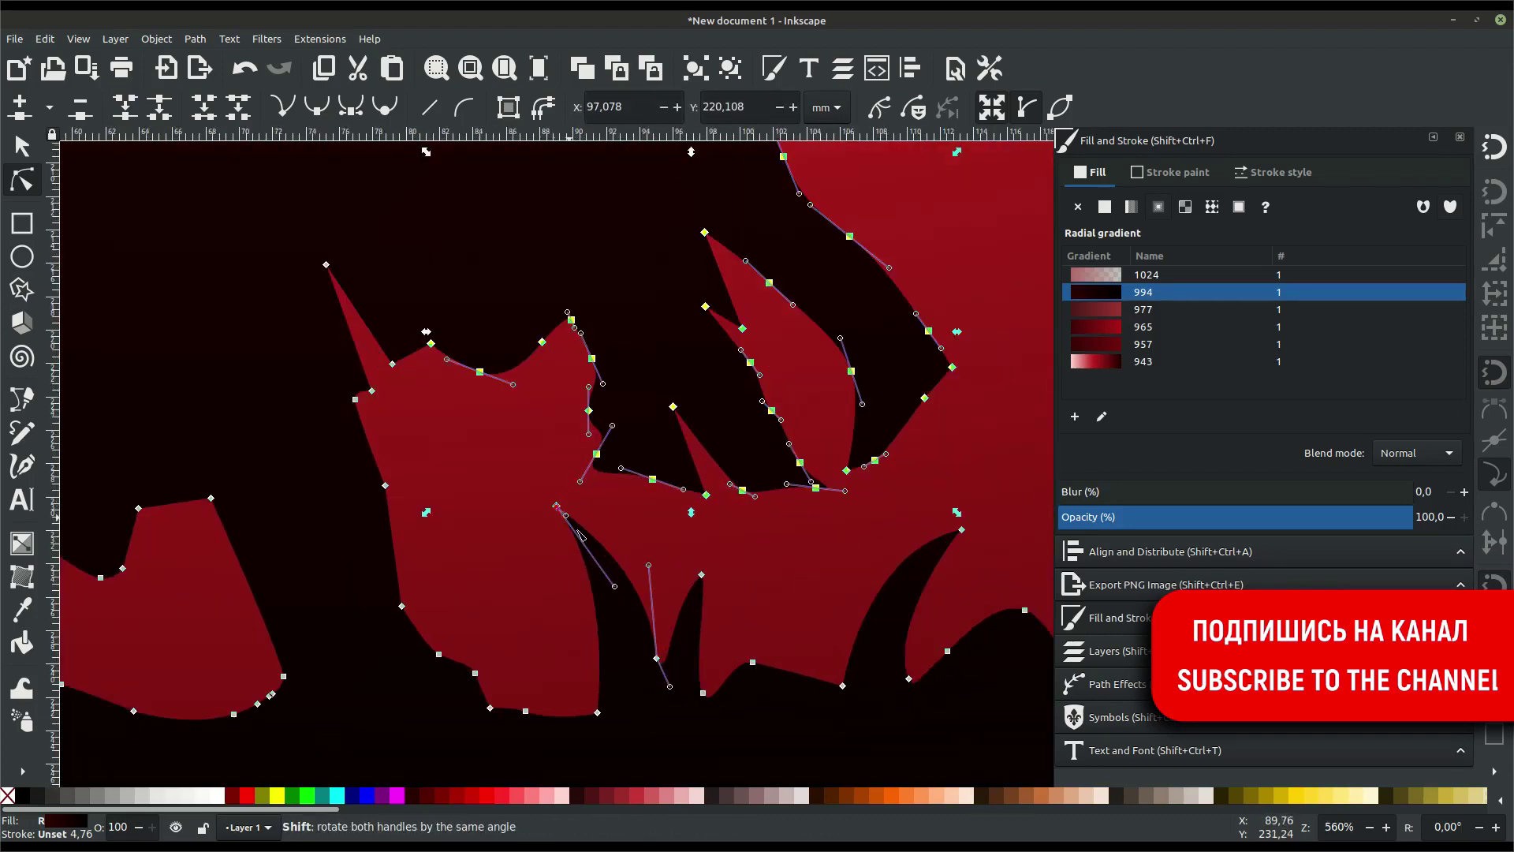
left_click_drag(820, 493, 836, 592)
- Refine single claw nodes, moving one up-left and reshaping another's curve
left_click(592, 623)
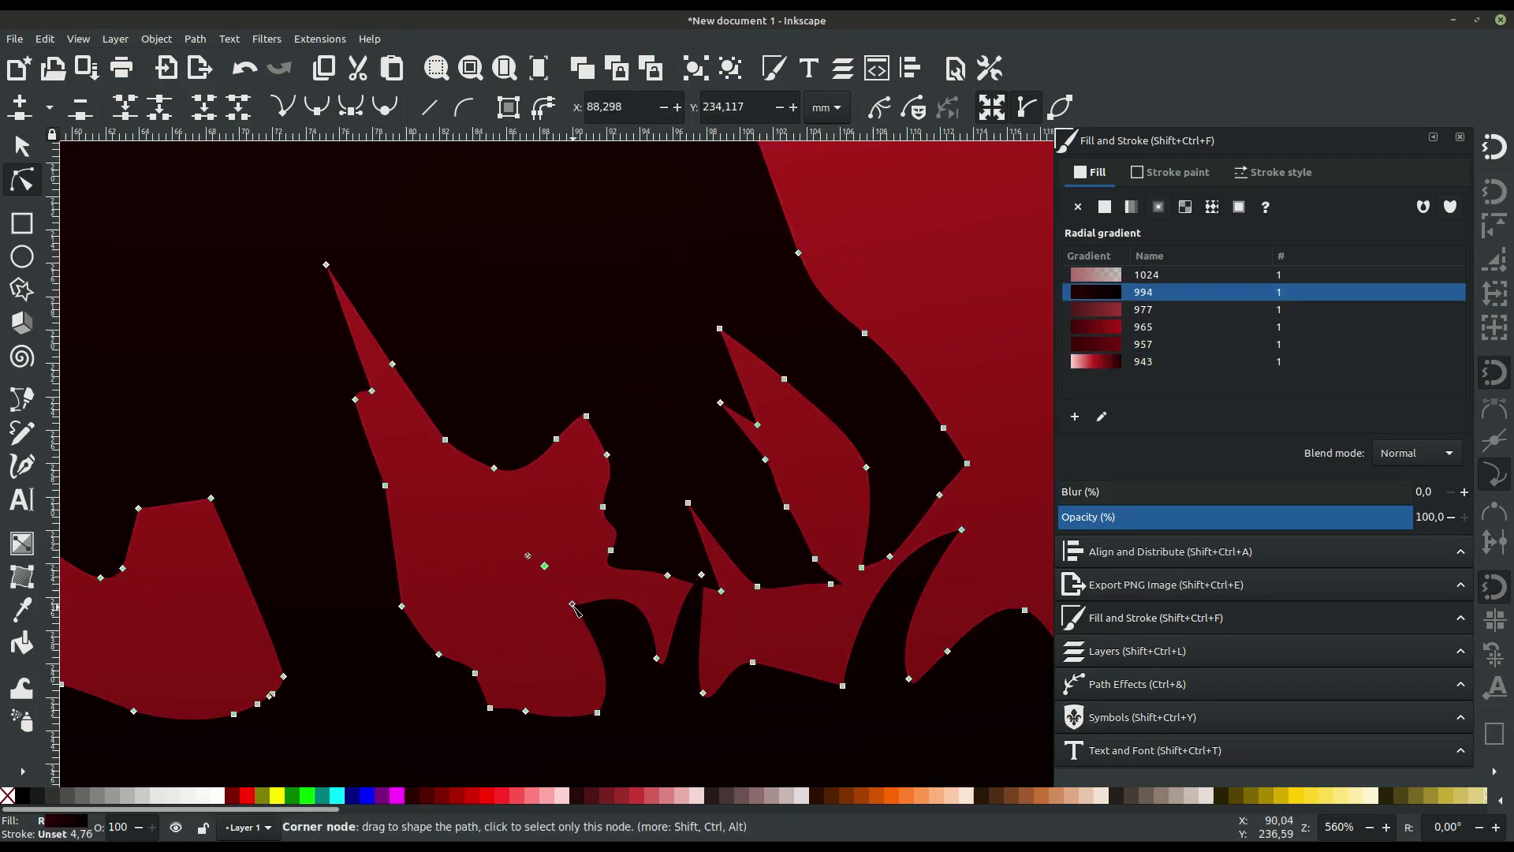
left_click_drag(578, 608, 528, 558)
left_click_drag(585, 641, 618, 640)
left_click(747, 649)
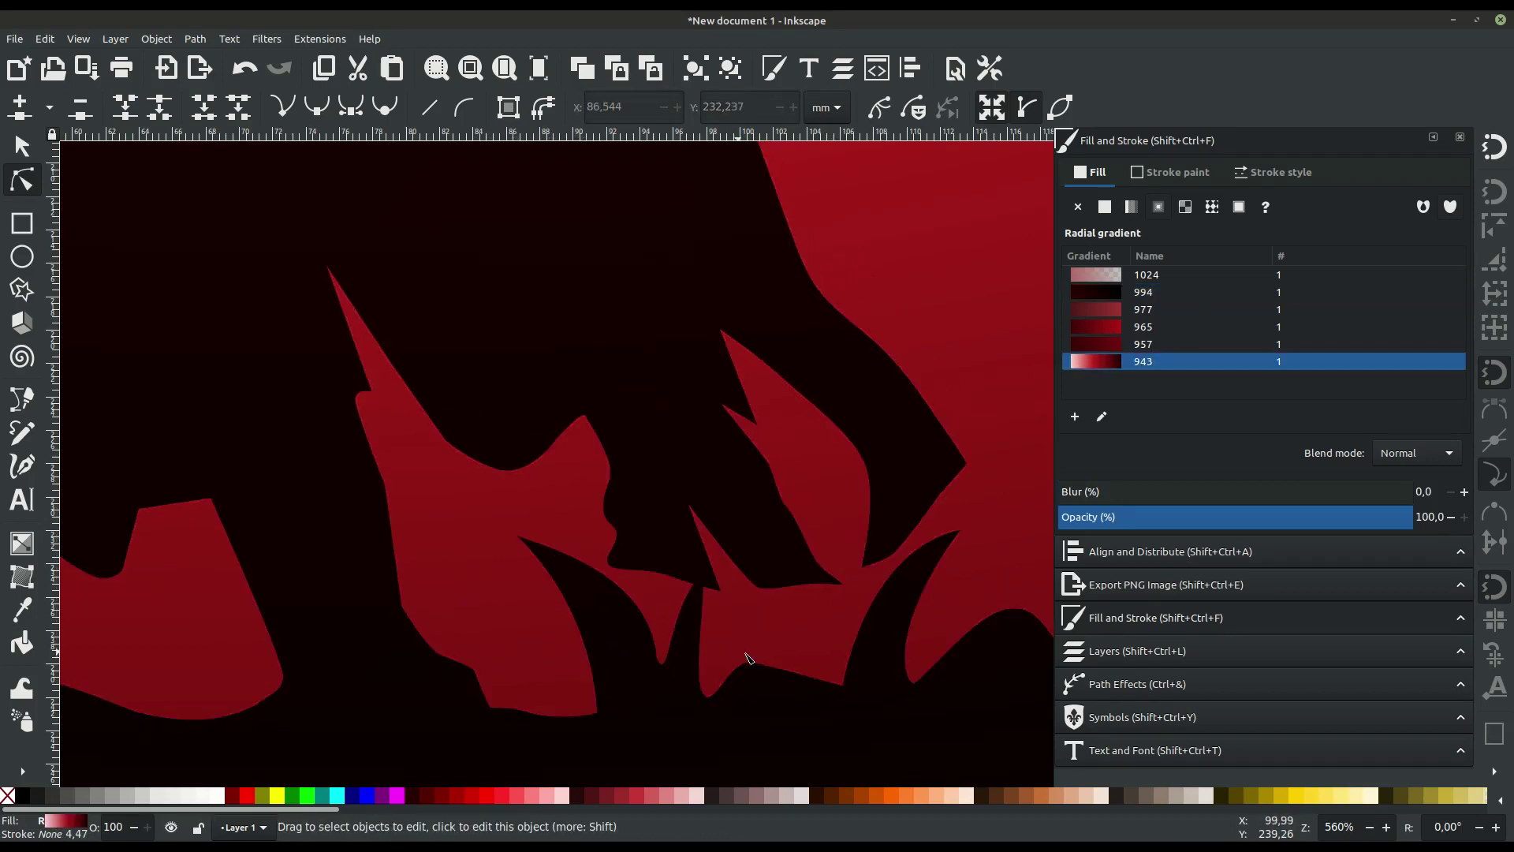
scroll(762, 759, "down", 4, "ctrl")
key("Escape")
scroll(565, 524, "down", 2, "ctrl")
- Zoom in on the feet and reselect the knight silhouette for more node edits
scroll(680, 543, "up", 2, "ctrl")
scroll(680, 543, "up", 1, "ctrl")
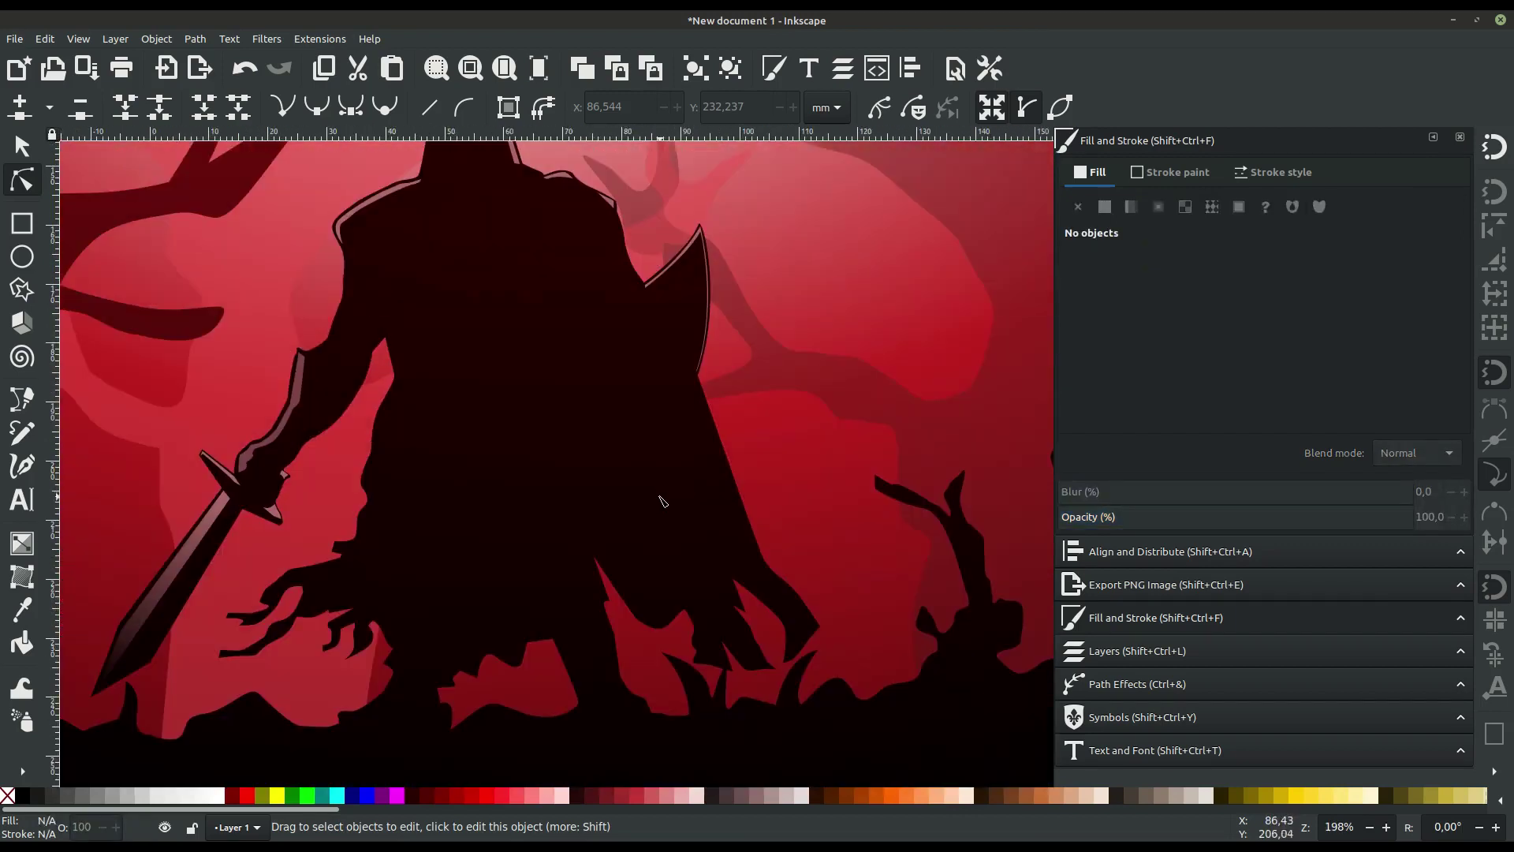
scroll(680, 543, "up", 1, "ctrl")
scroll(680, 543, "down", 1, "ctrl")
scroll(686, 568, "down", 1, "ctrl")
scroll(631, 521, "up", 3, "ctrl")
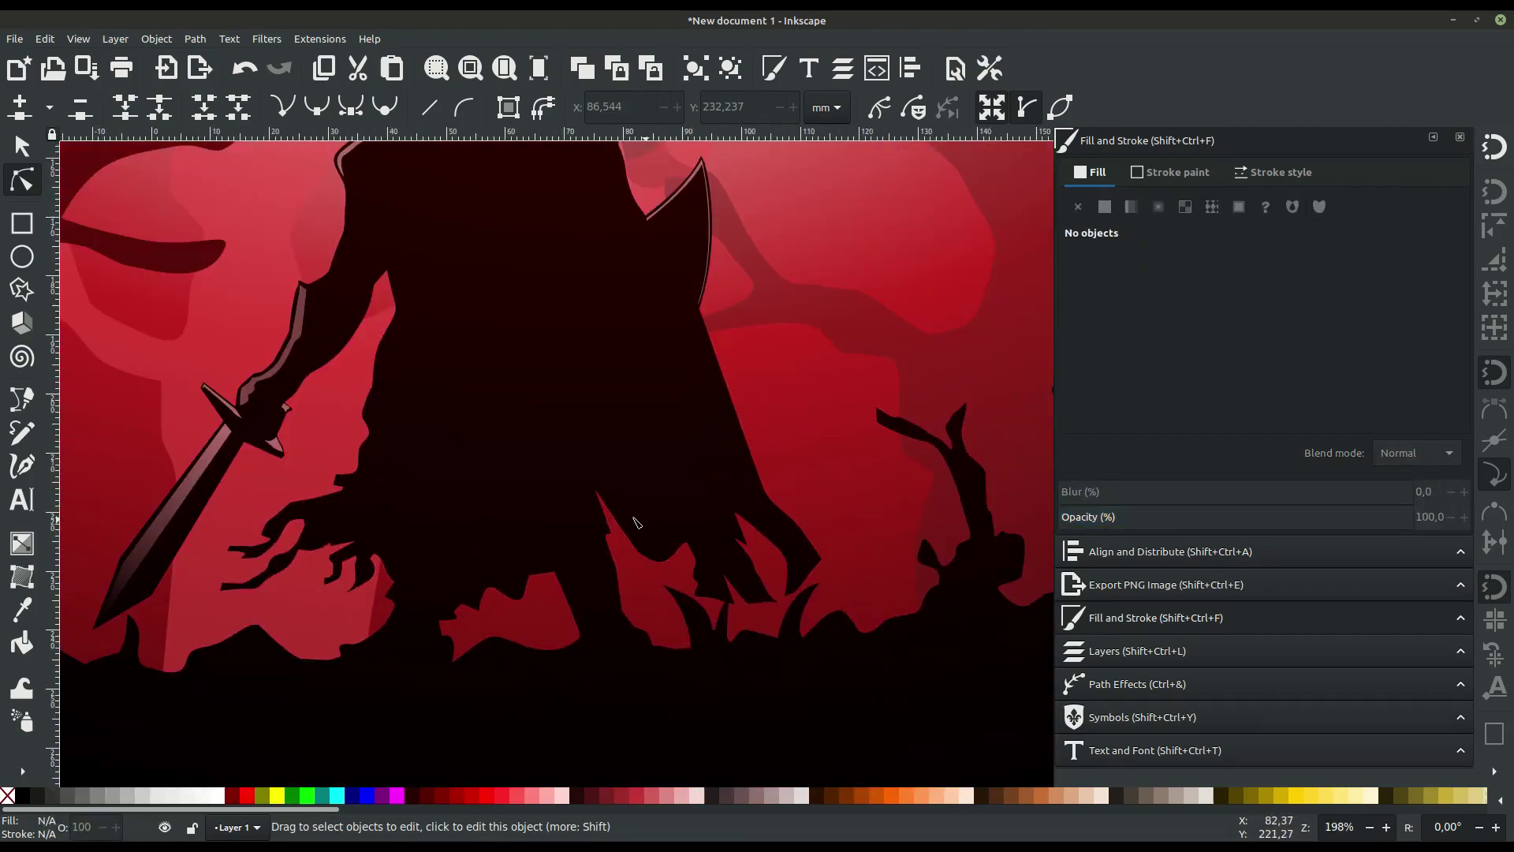
scroll(611, 508, "up", 1, "ctrl")
left_click(611, 508)
scroll(612, 509, "up", 1, "ctrl")
- Nudge one silhouette node slightly down and right, then clear the selection
left_click_drag(595, 588, 613, 623)
key("Escape")
scroll(663, 655, "down", 1, "ctrl")
scroll(653, 677, "down", 3, "ctrl")
key("Escape")
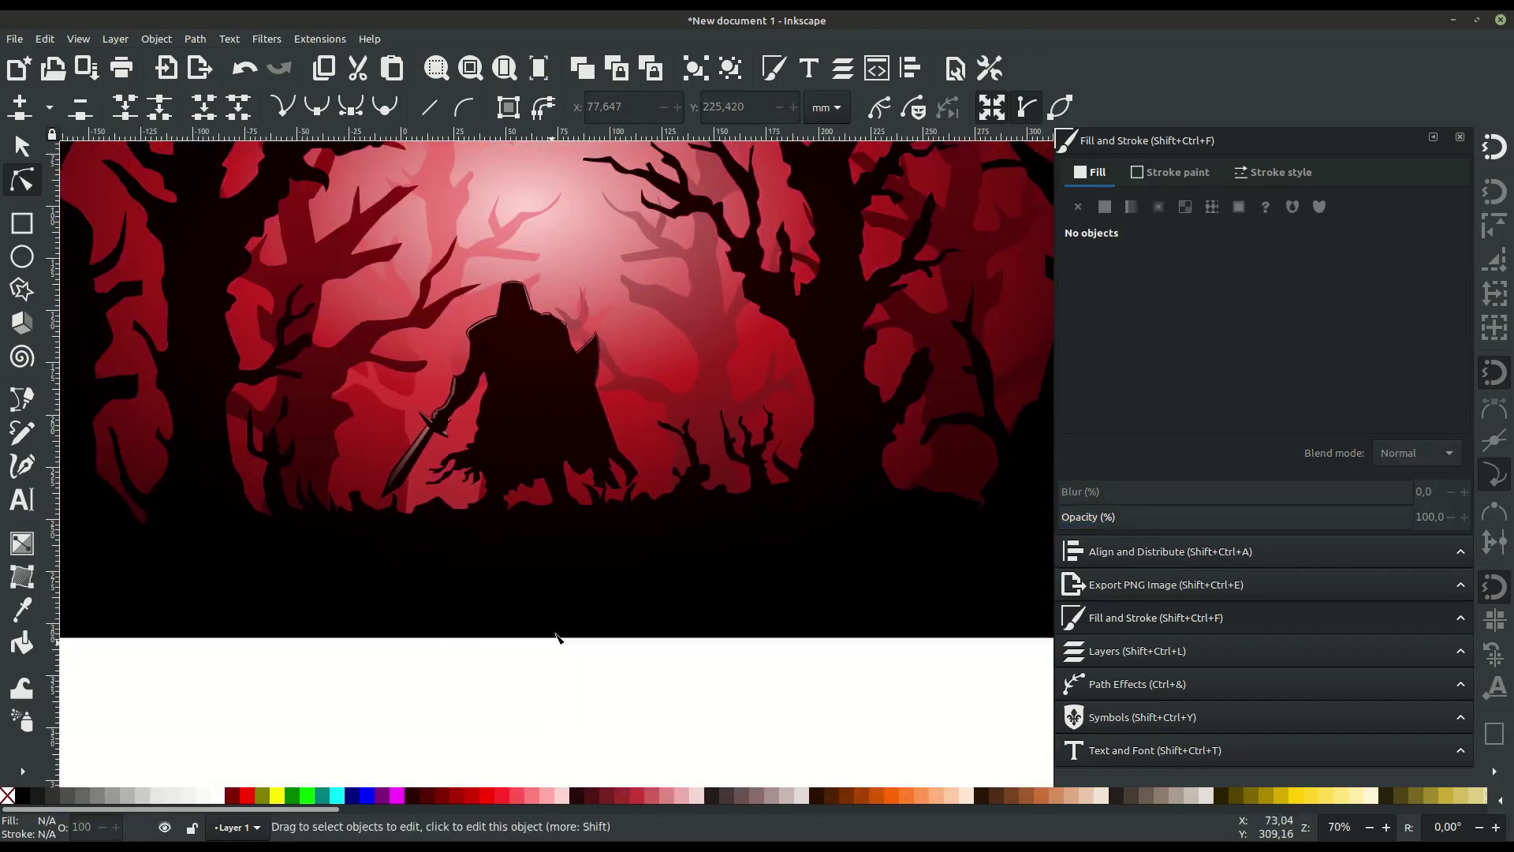
- Zoom out to view the whole finished forest scene
scroll(575, 639, "down", 1, "ctrl")
scroll(597, 639, "down", 1, "ctrl")
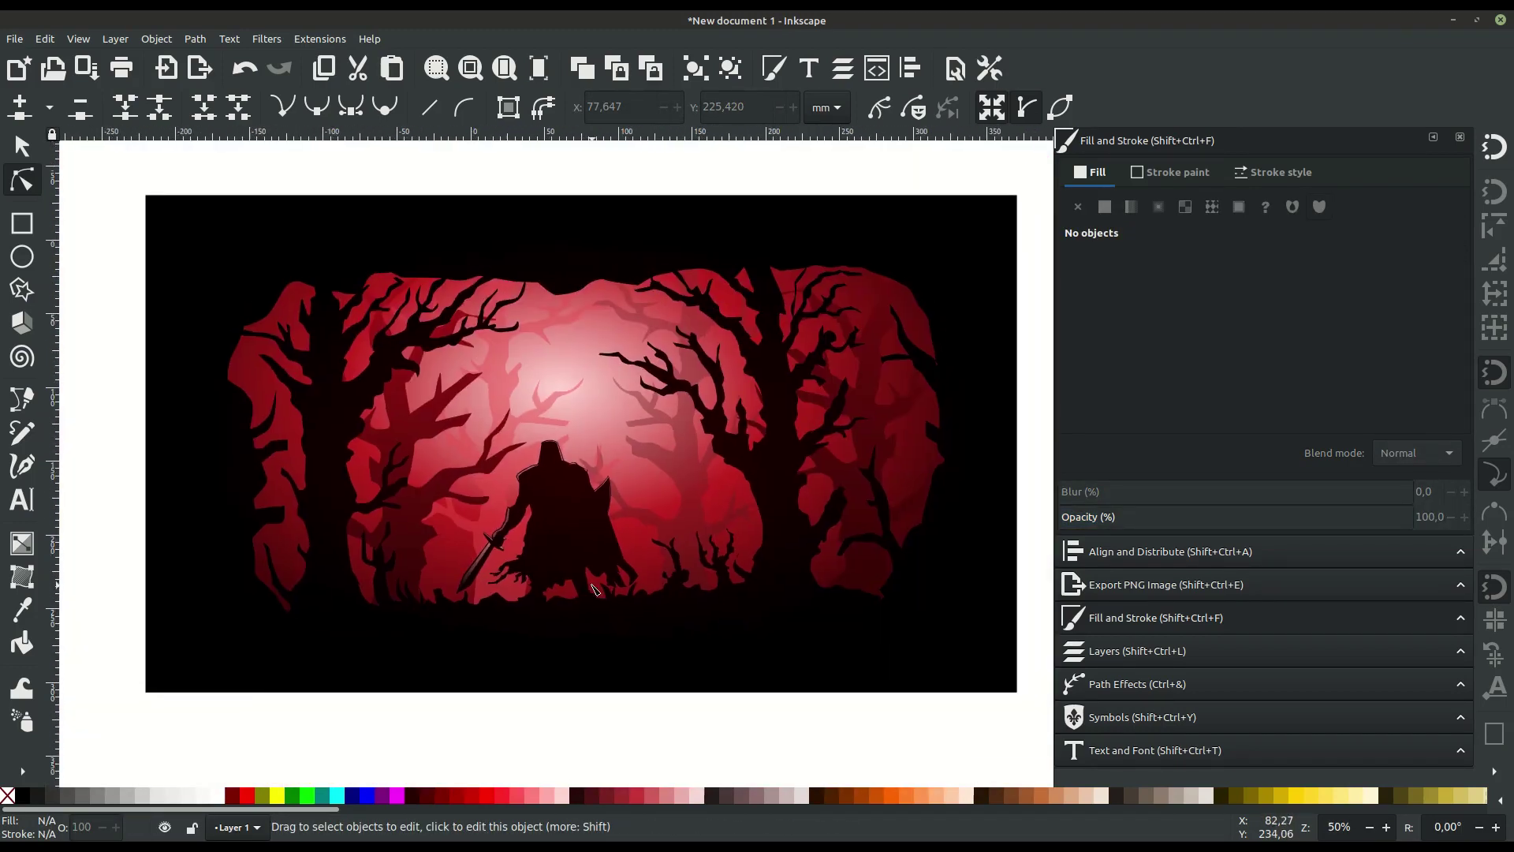
scroll(778, 366, "up", 1, "ctrl")
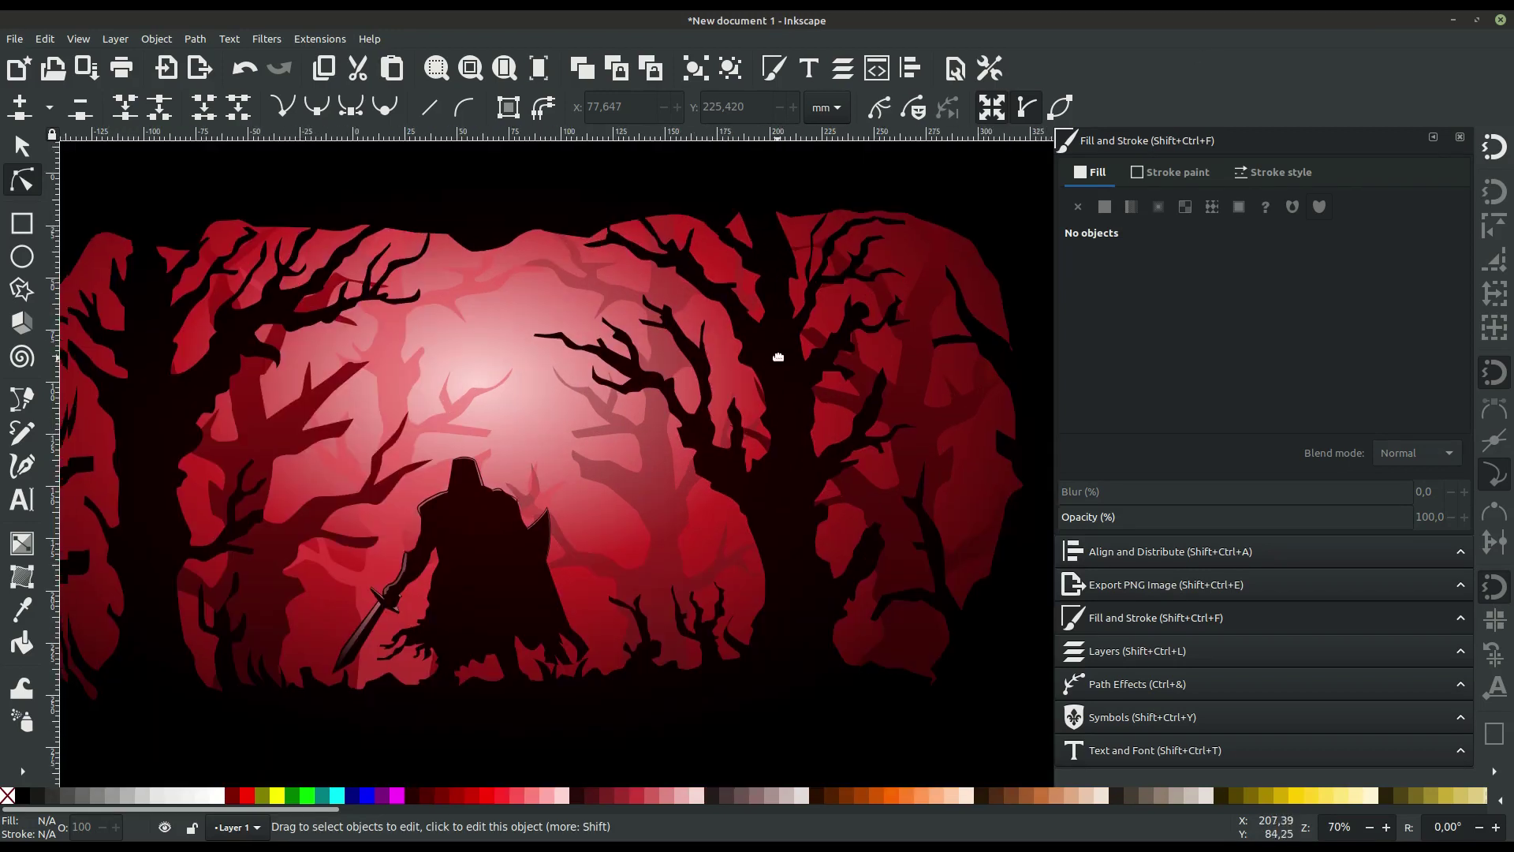
left_click(1370, 827)
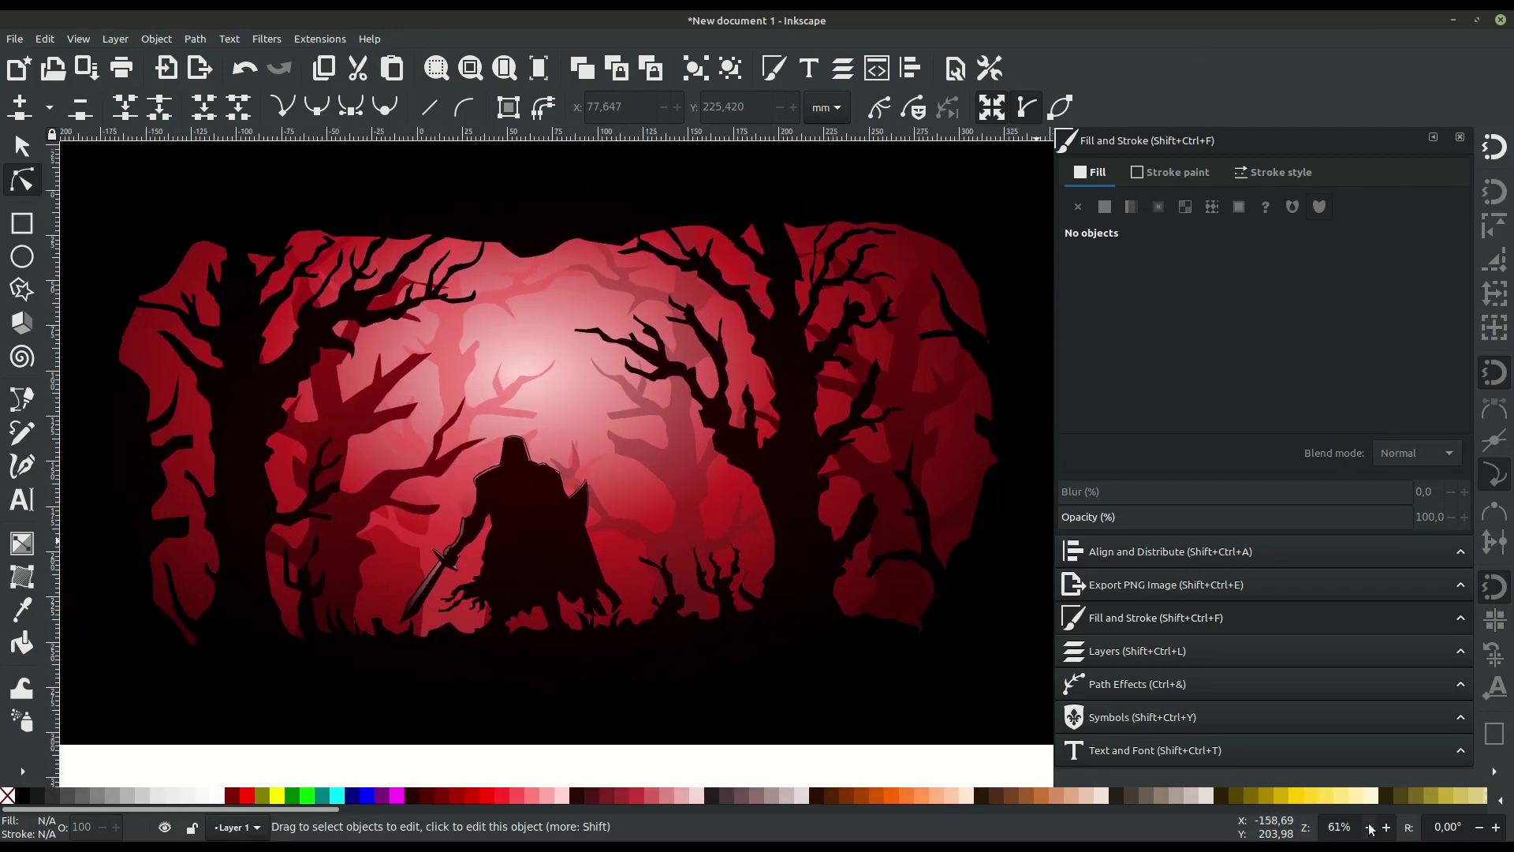